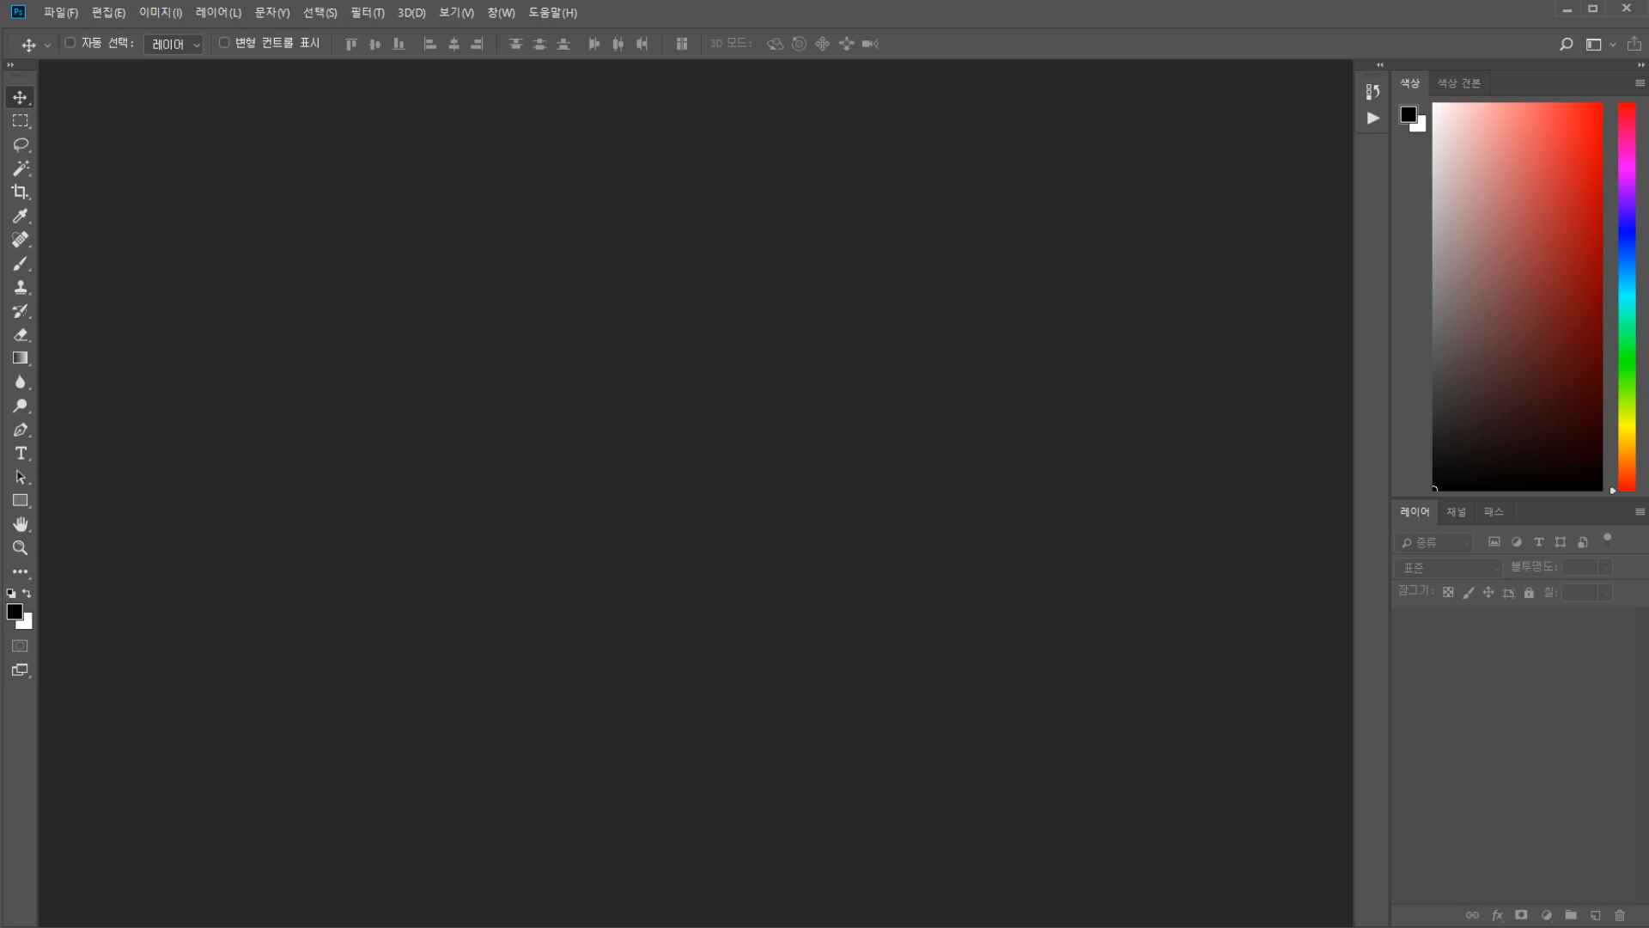
Open the photos 105마 테스트, 170107 겨울바다009, 군항제003 and 수퍼문 from the 포토샵 강의용 folder in Photoshop
key("alt+Tab")
left_click(773, 850)
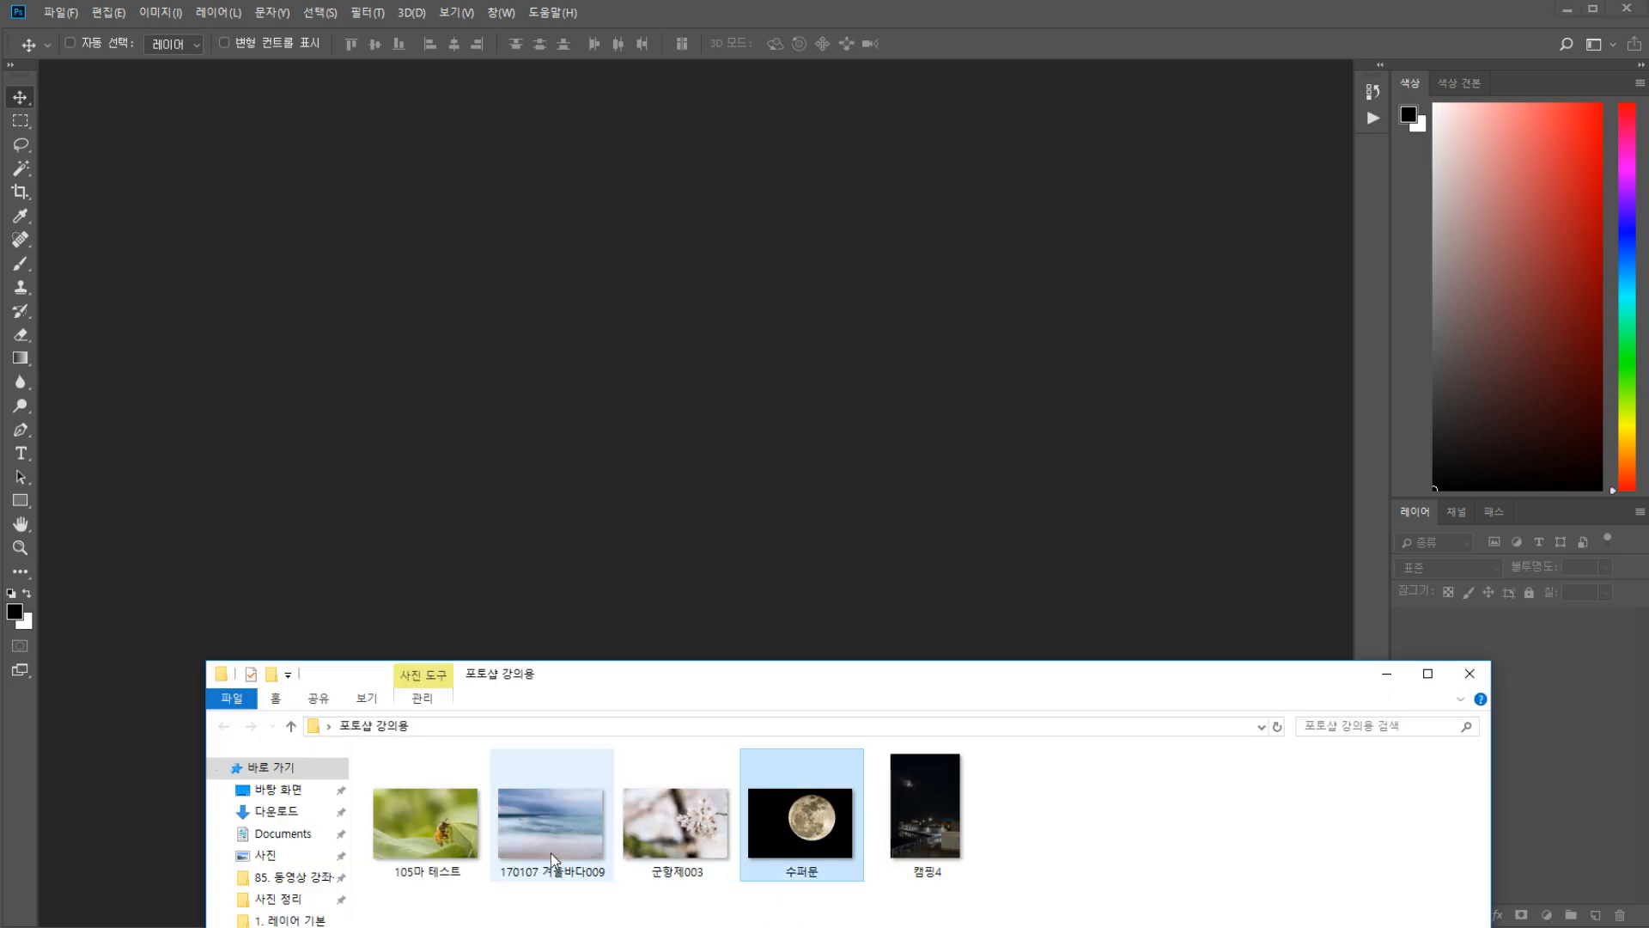
left_click(449, 863, "shift")
left_click_drag(450, 867, 456, 445)
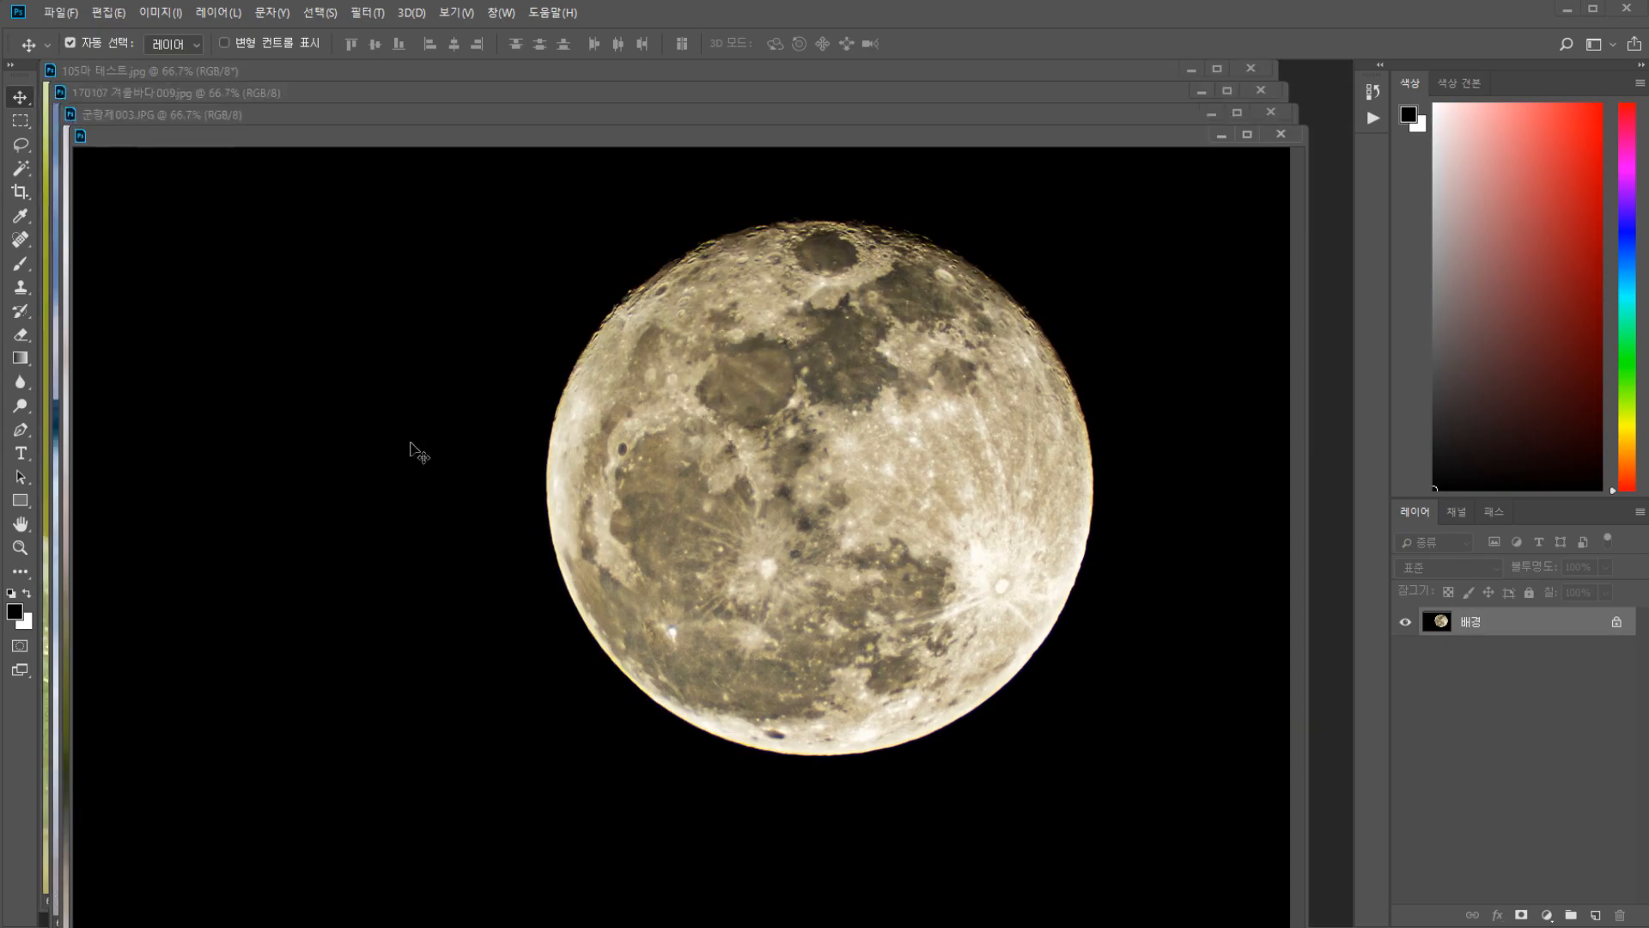
Zoom each of the four floating photo documents out to 25%
key("ctrl+minus")
key("ctrl+minus")
key("ctrl+minus")
key("ctrl+Tab")
key("ctrl+minus")
key("ctrl+minus")
key("ctrl+minus")
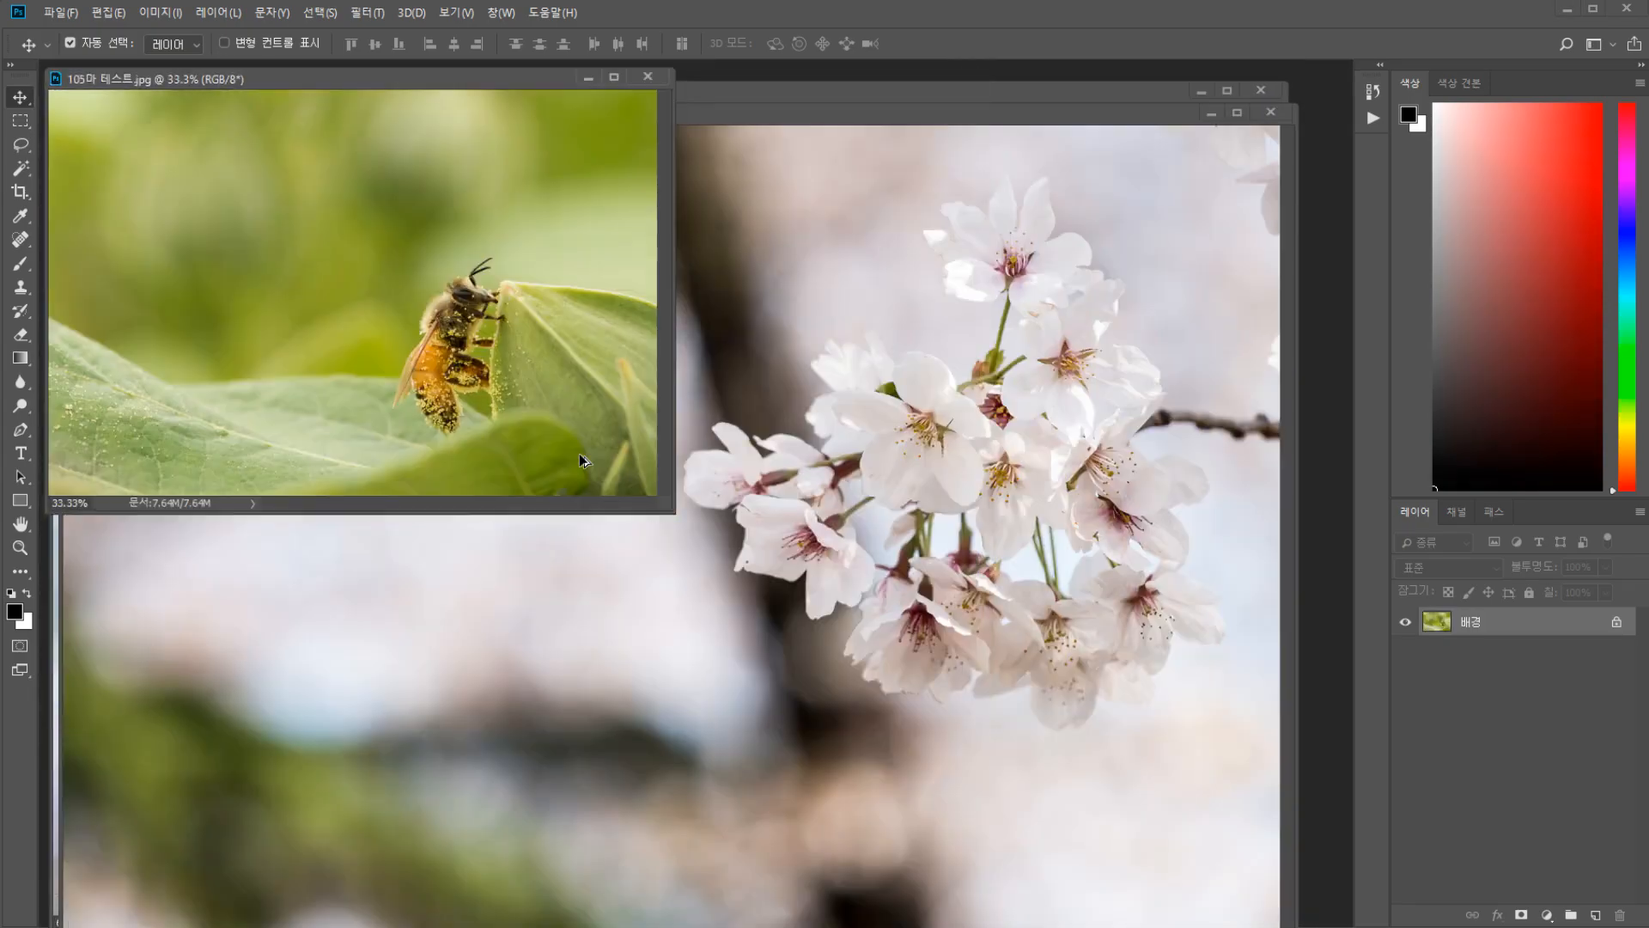
key("ctrl+Tab")
key("ctrl+minus")
key("ctrl+minus")
key("ctrl+minus")
key("ctrl+minus")
key("alt+Tab")
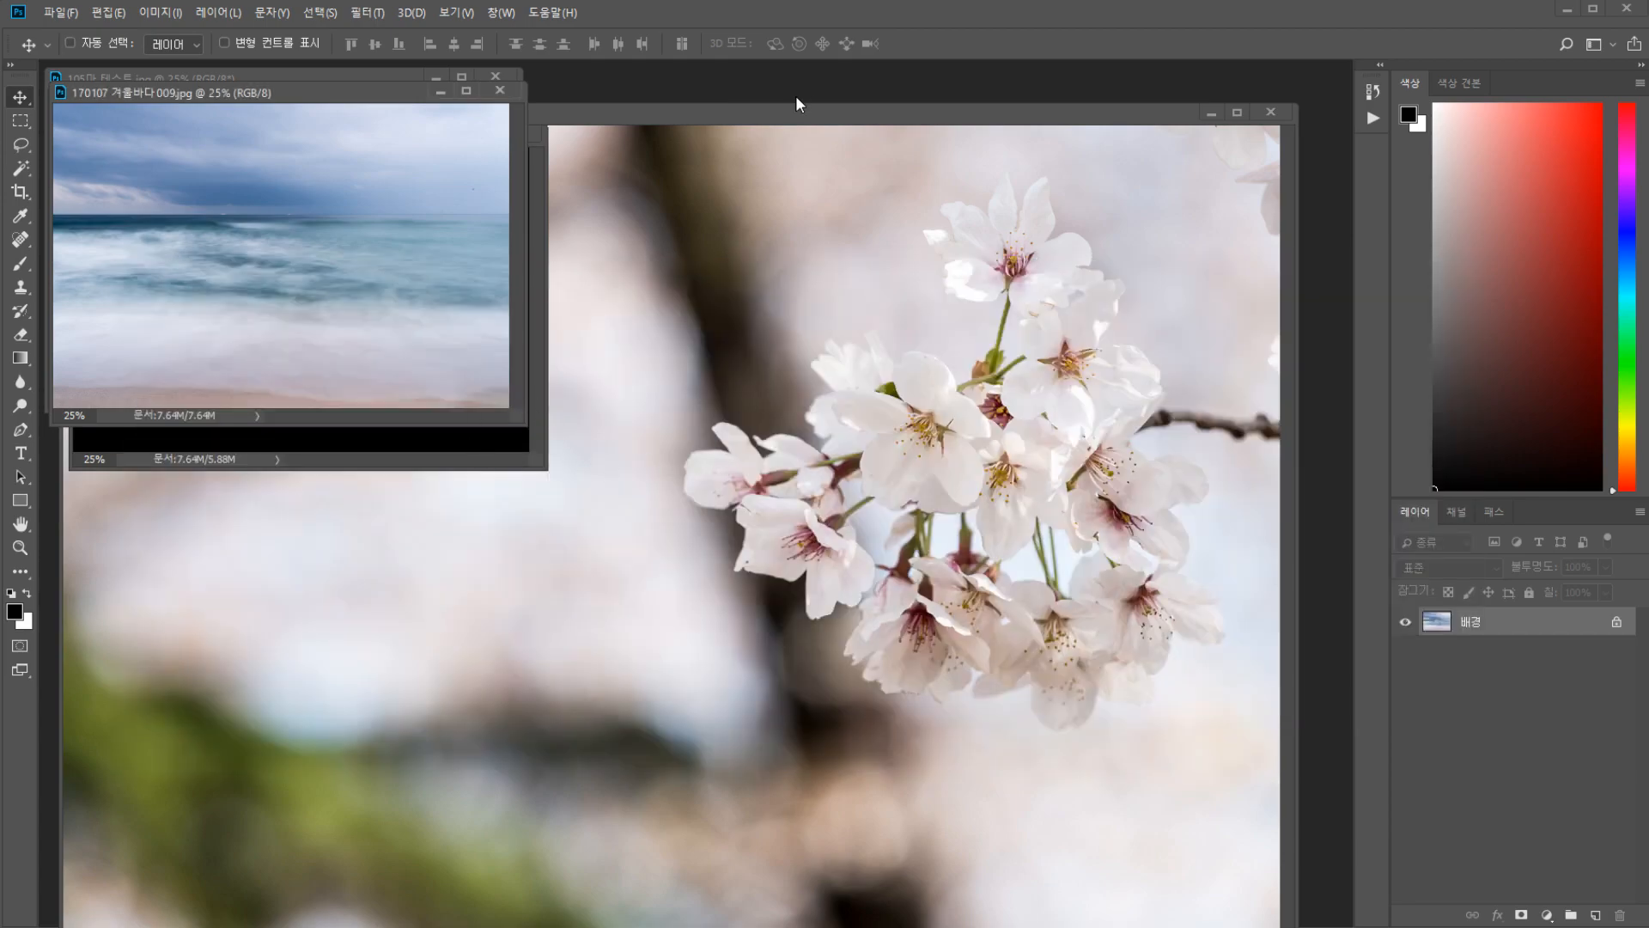
key("ctrl+Tab")
key("ctrl+minus")
key("ctrl+minus")
key("ctrl+minus")
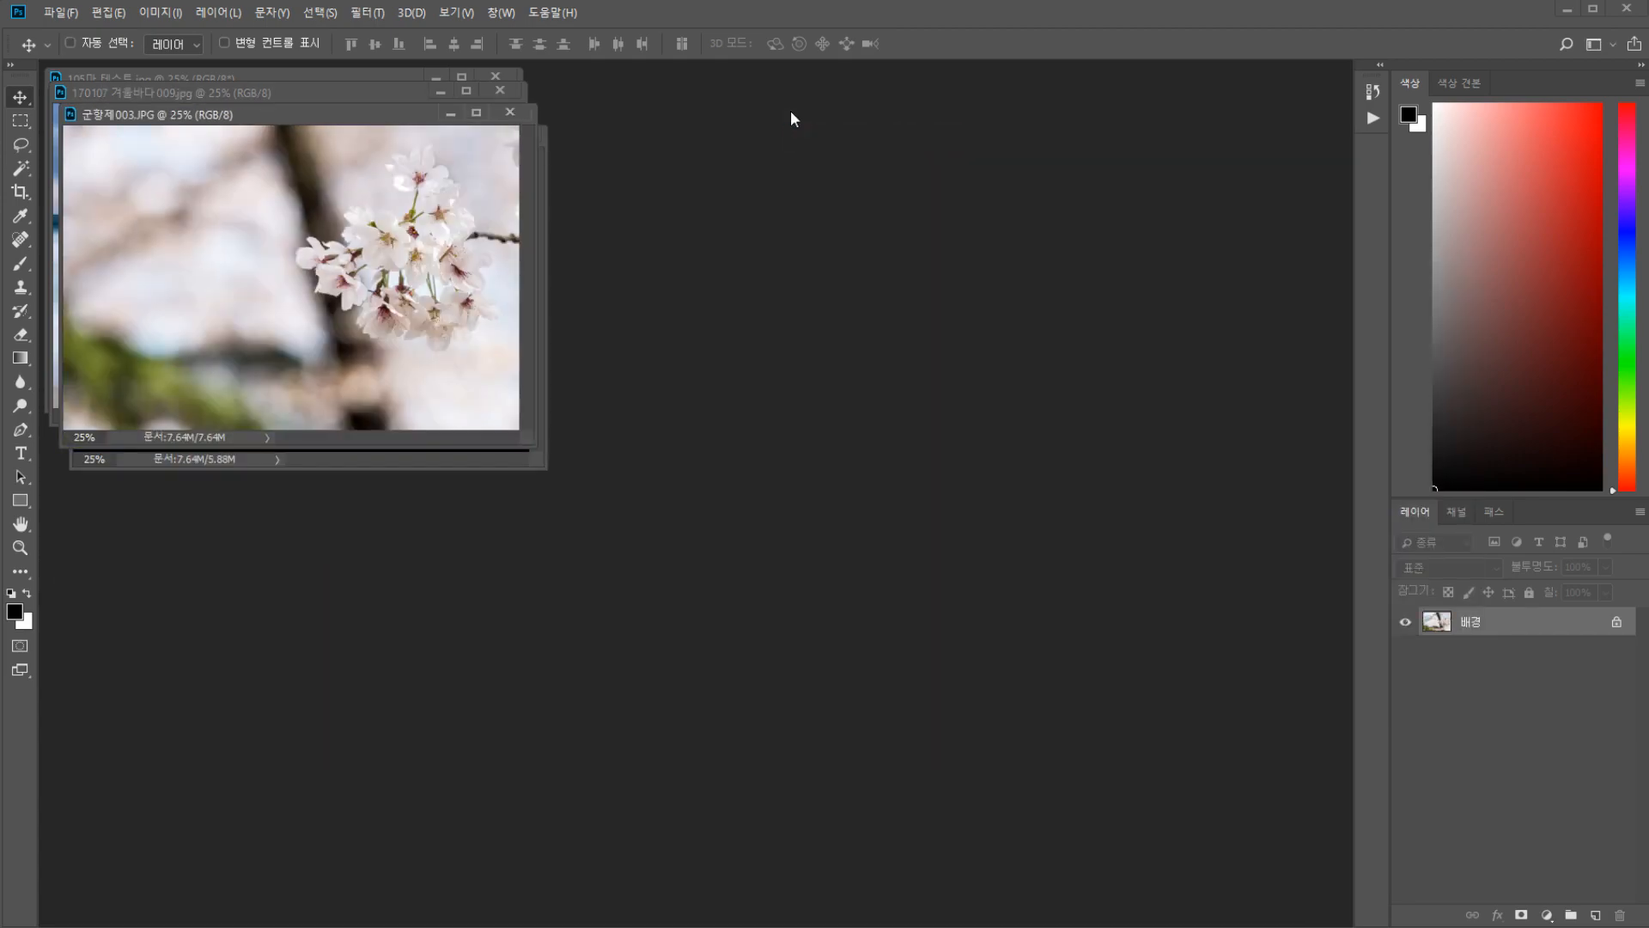
Spread the blossom, sea and bee document windows apart so all four photos are visible
left_click_drag(132, 117, 936, 95)
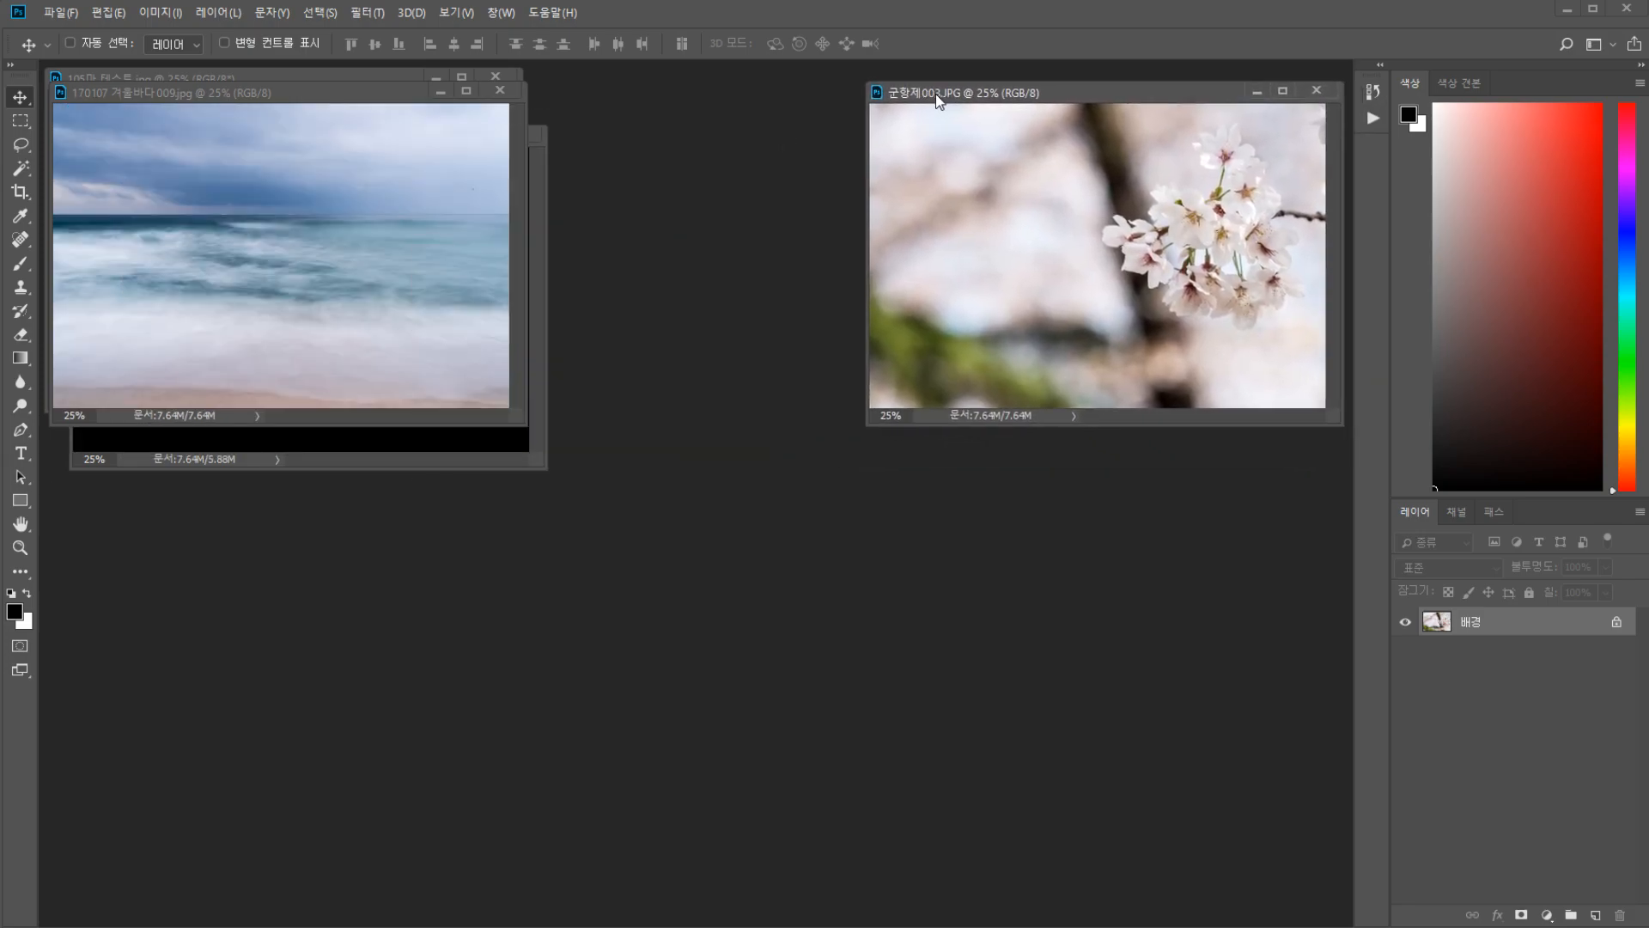
left_click_drag(306, 92, 1072, 404)
left_click_drag(302, 79, 340, 554)
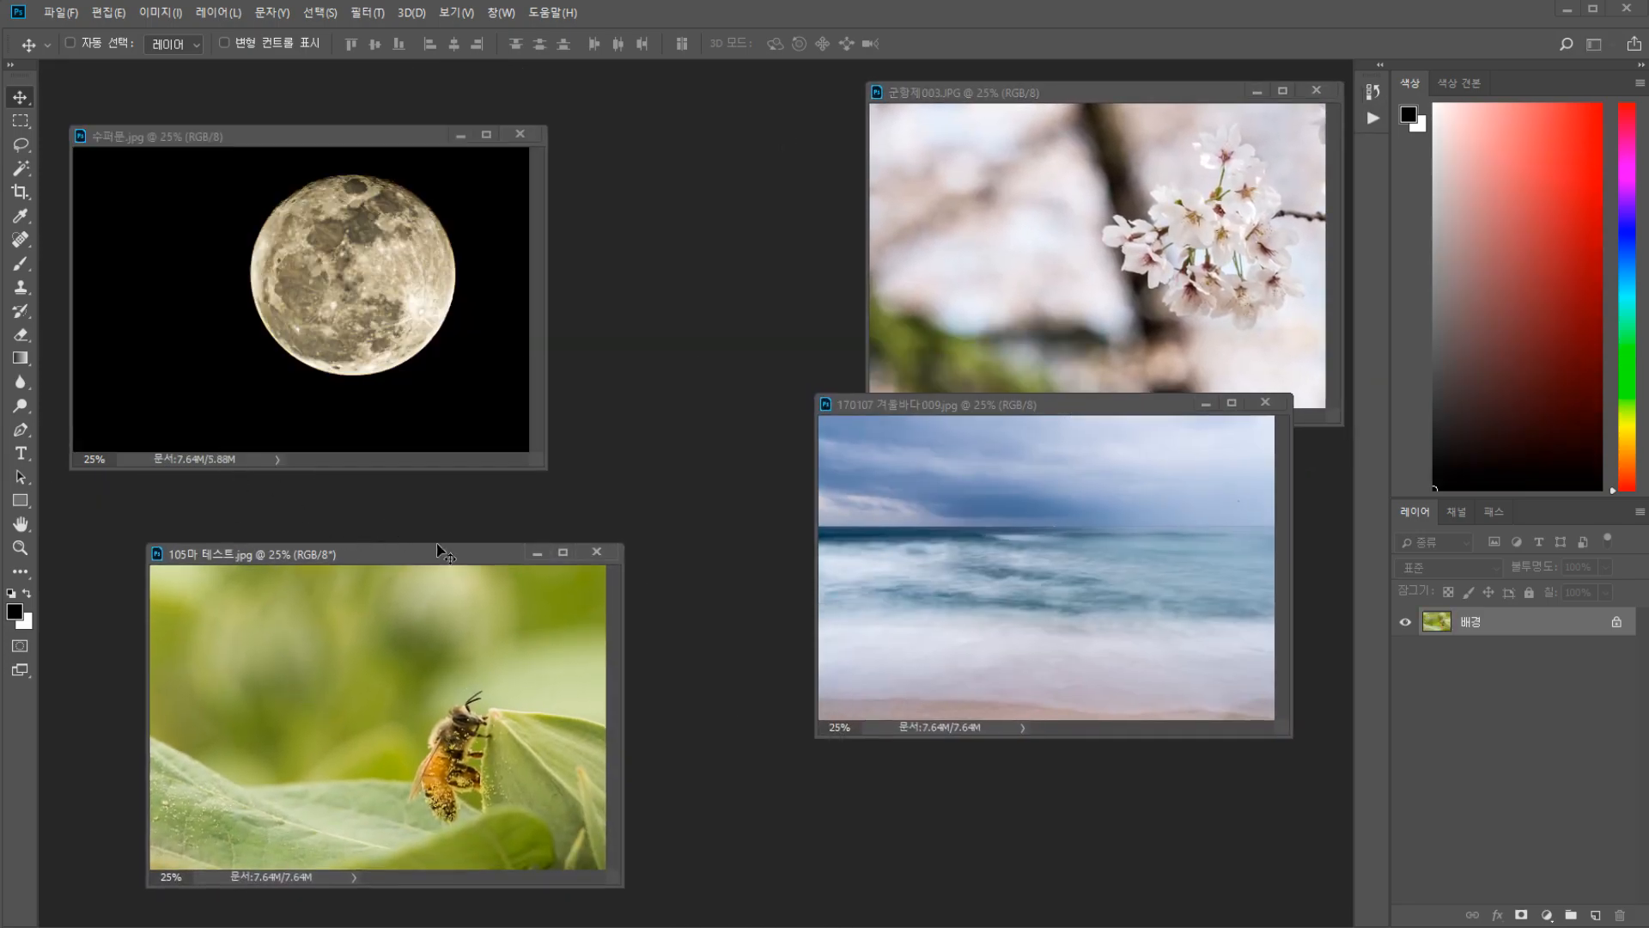
Copy the sea, bee and blossom photos in that order into the 수퍼문.jpg document as new layers
left_click_drag(1022, 548, 316, 331)
key("ctrl+Tab")
left_click_drag(364, 673, 287, 256)
left_click(1031, 239)
left_click_drag(1026, 230, 302, 271)
Close the bee and sea documents and dock the moon and blossom documents together as tabs
left_click(394, 673)
key("ctrl+w")
left_click(1142, 560)
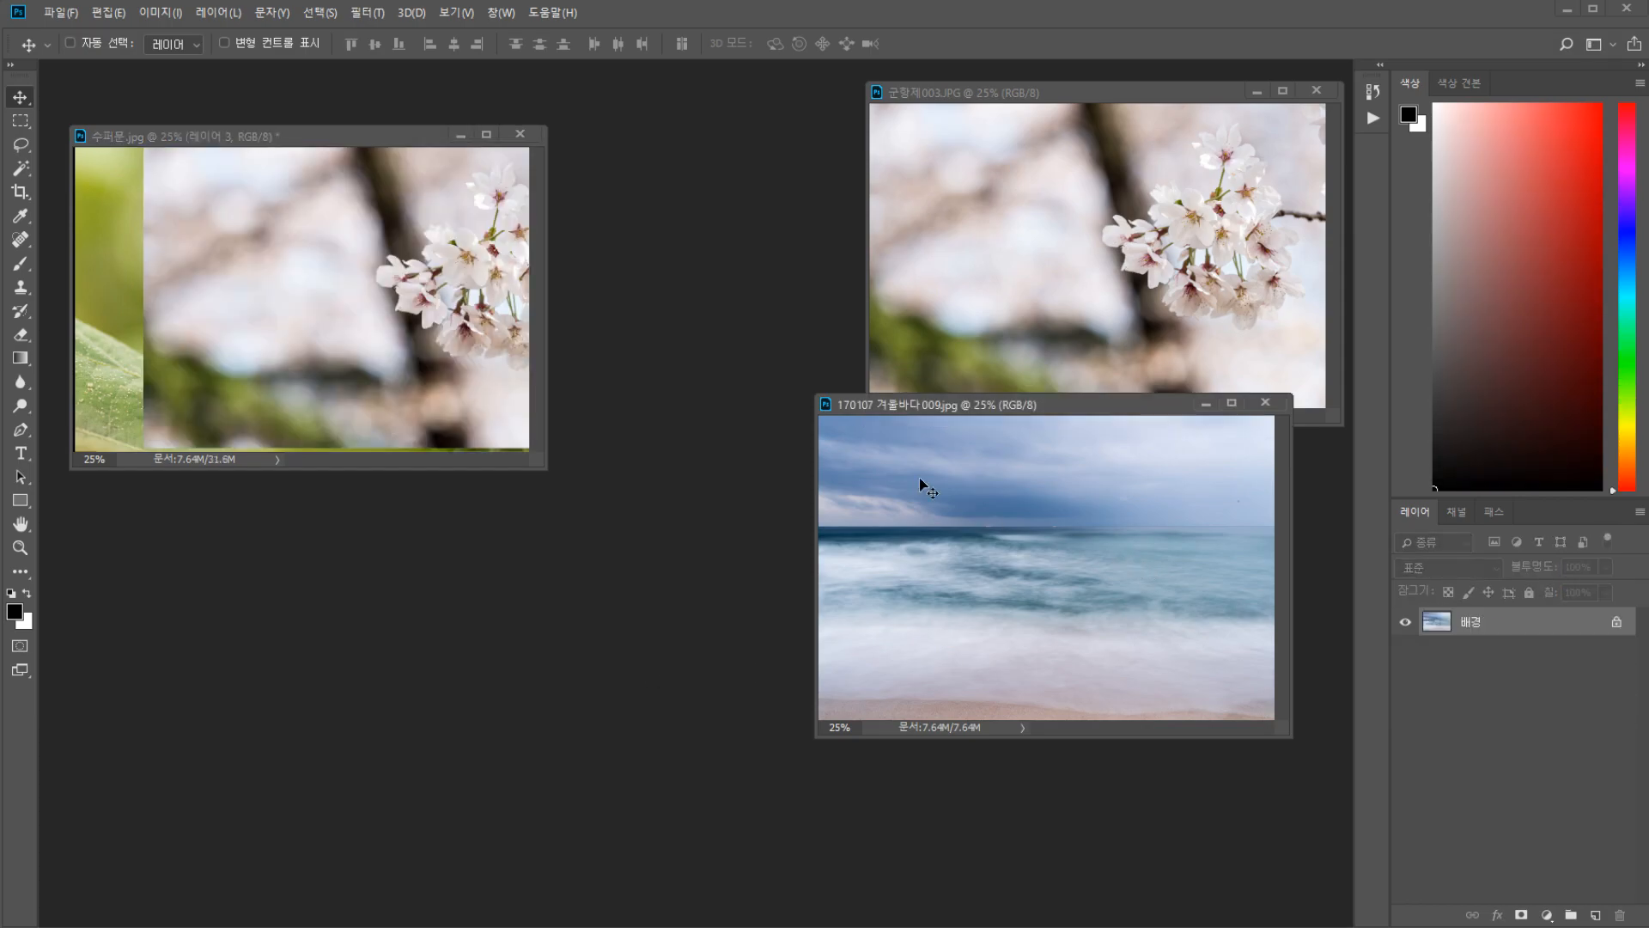
left_click_drag(329, 144, 322, 66)
left_click_drag(997, 93, 452, 65)
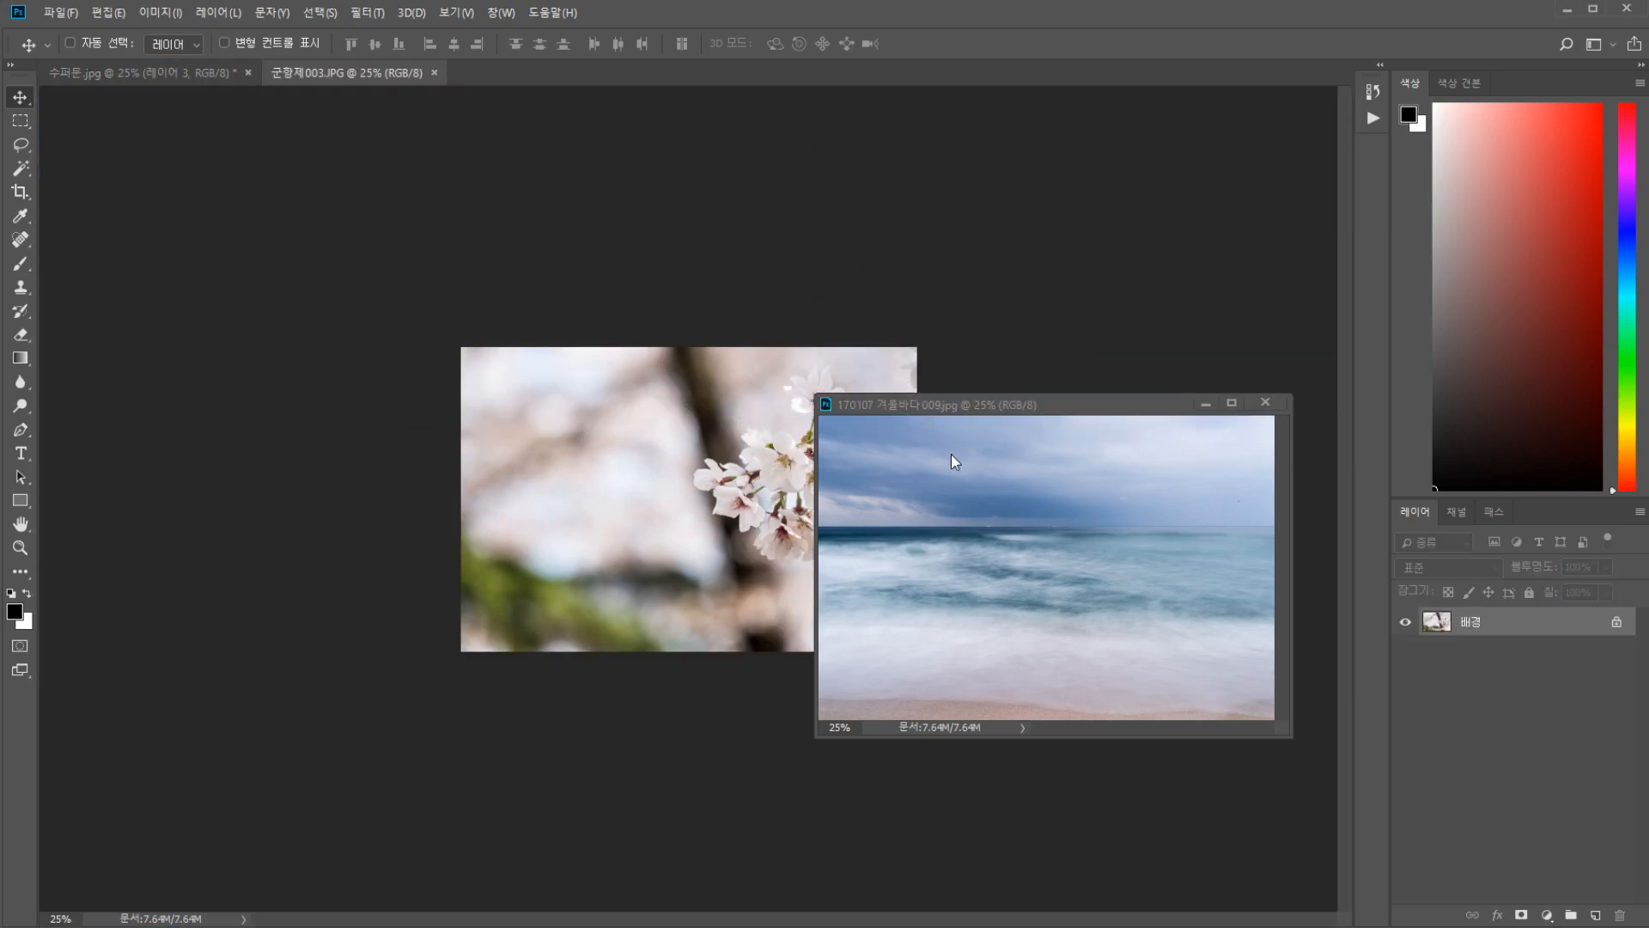
left_click(1274, 401)
Copy the blossom photo from its tabbed document onto the 수퍼문.jpg canvas as another layer
left_click(178, 70)
left_click(309, 71)
left_click_drag(1507, 625, 633, 442)
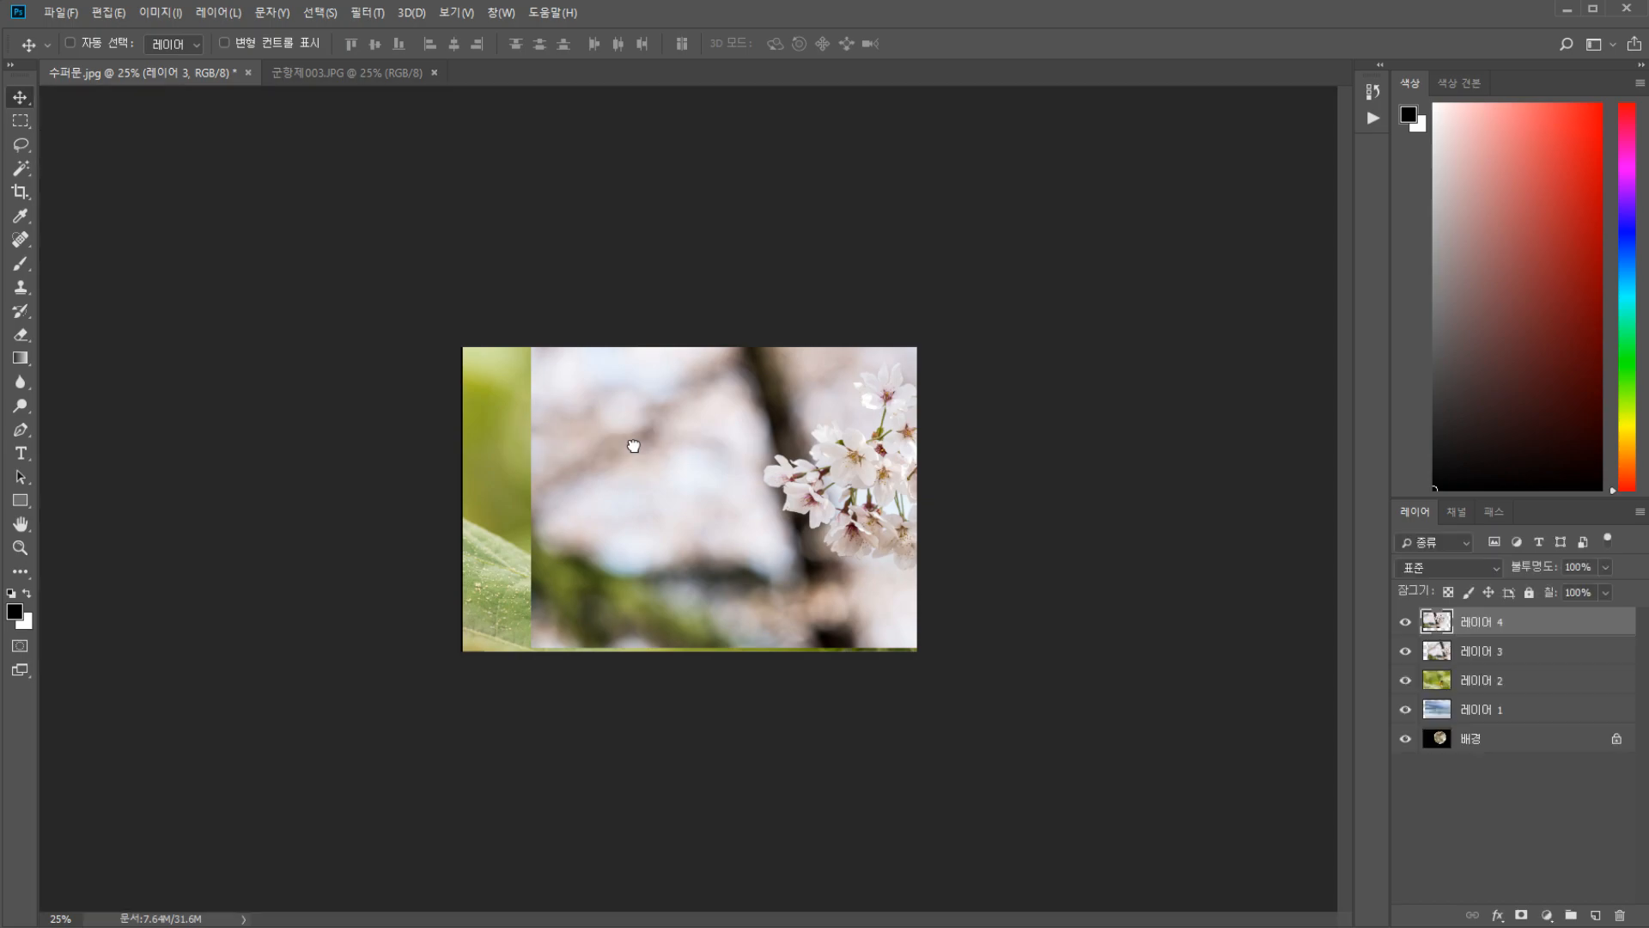
Float the blossom document in its own window beside the moon image and copy its photo across once more
left_click_drag(317, 73, 607, 323)
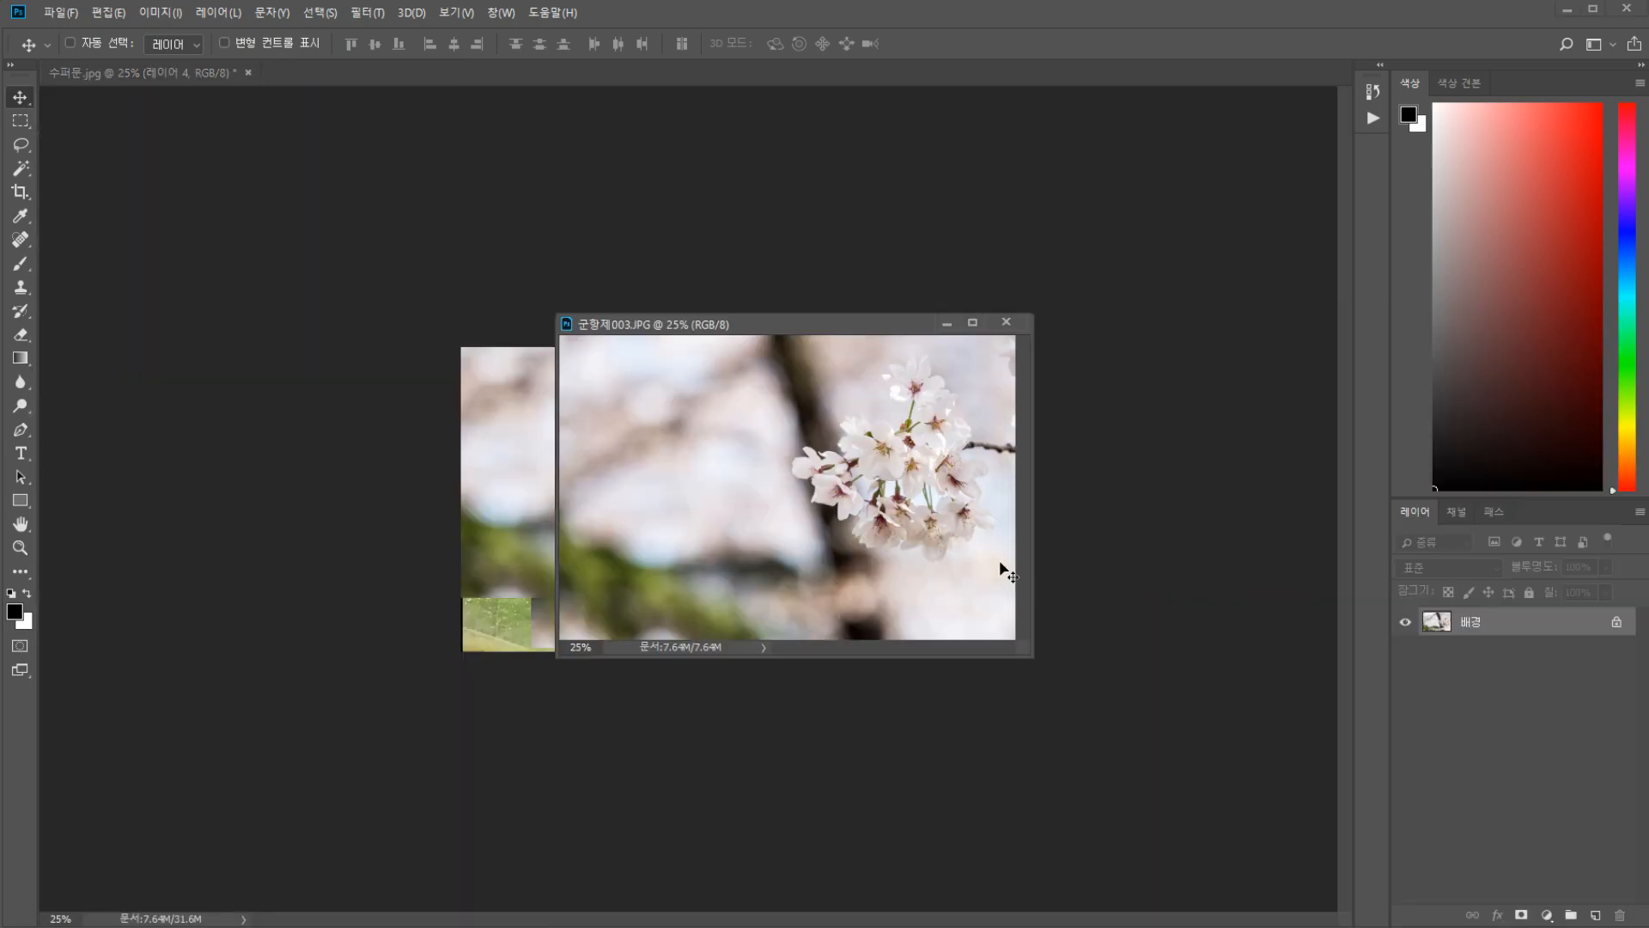
left_click_drag(721, 326, 924, 332)
left_click_drag(1058, 590, 528, 536)
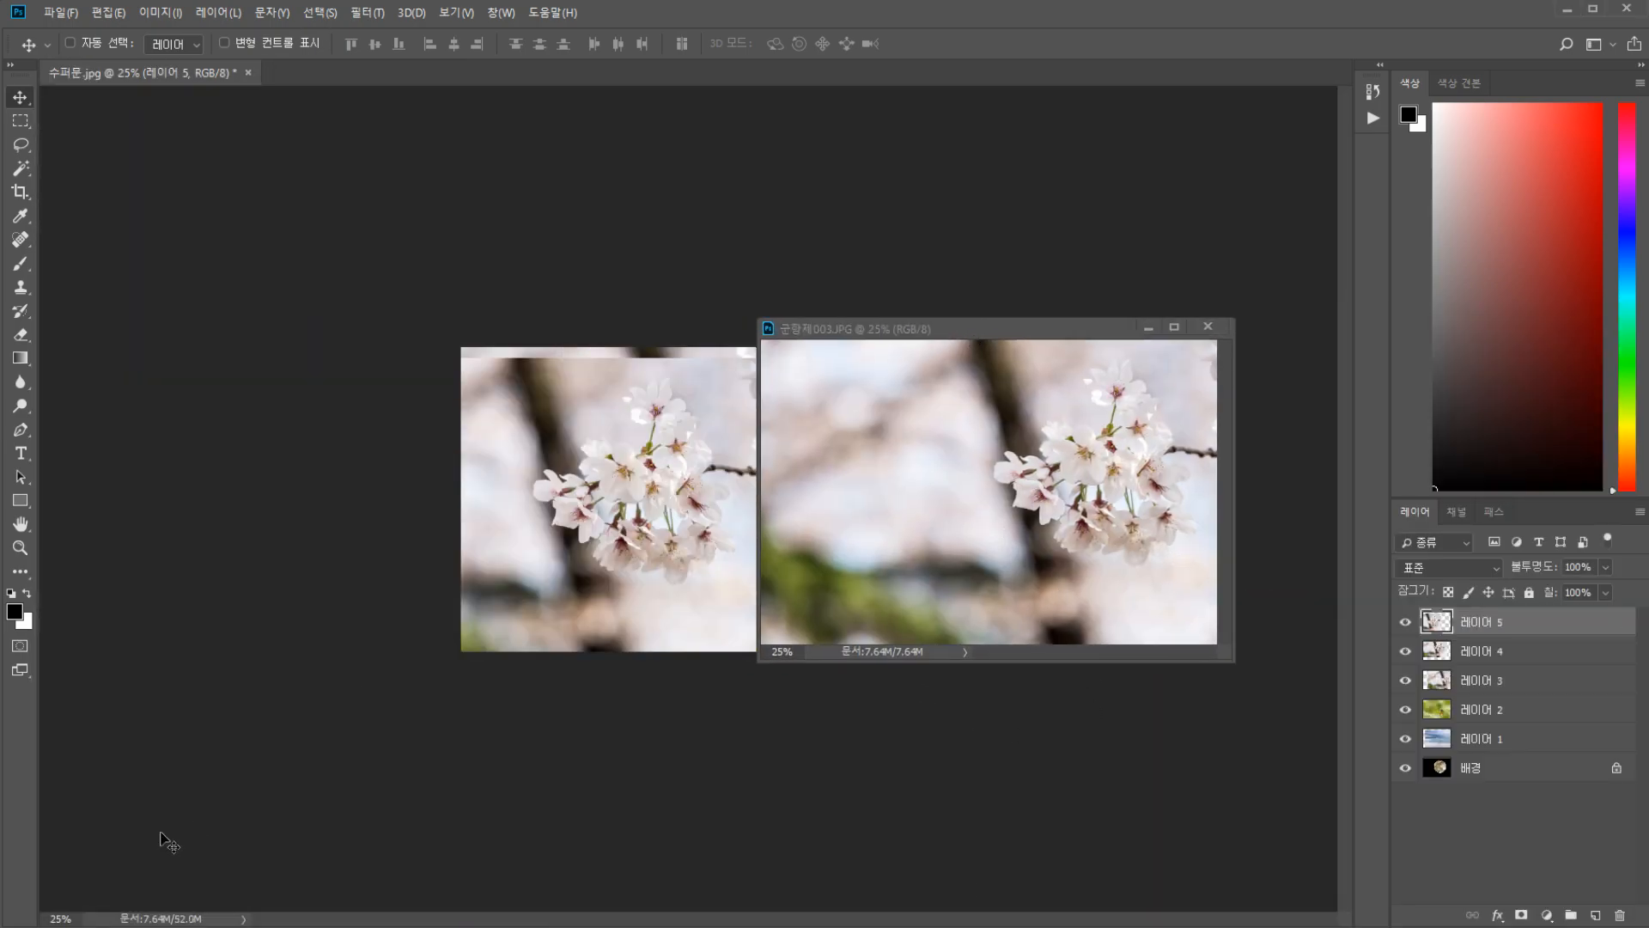
Close the blossom document and delete the two duplicate blossom layers, 레이어 5 and 레이어 4
left_click(985, 511)
left_click(1202, 323)
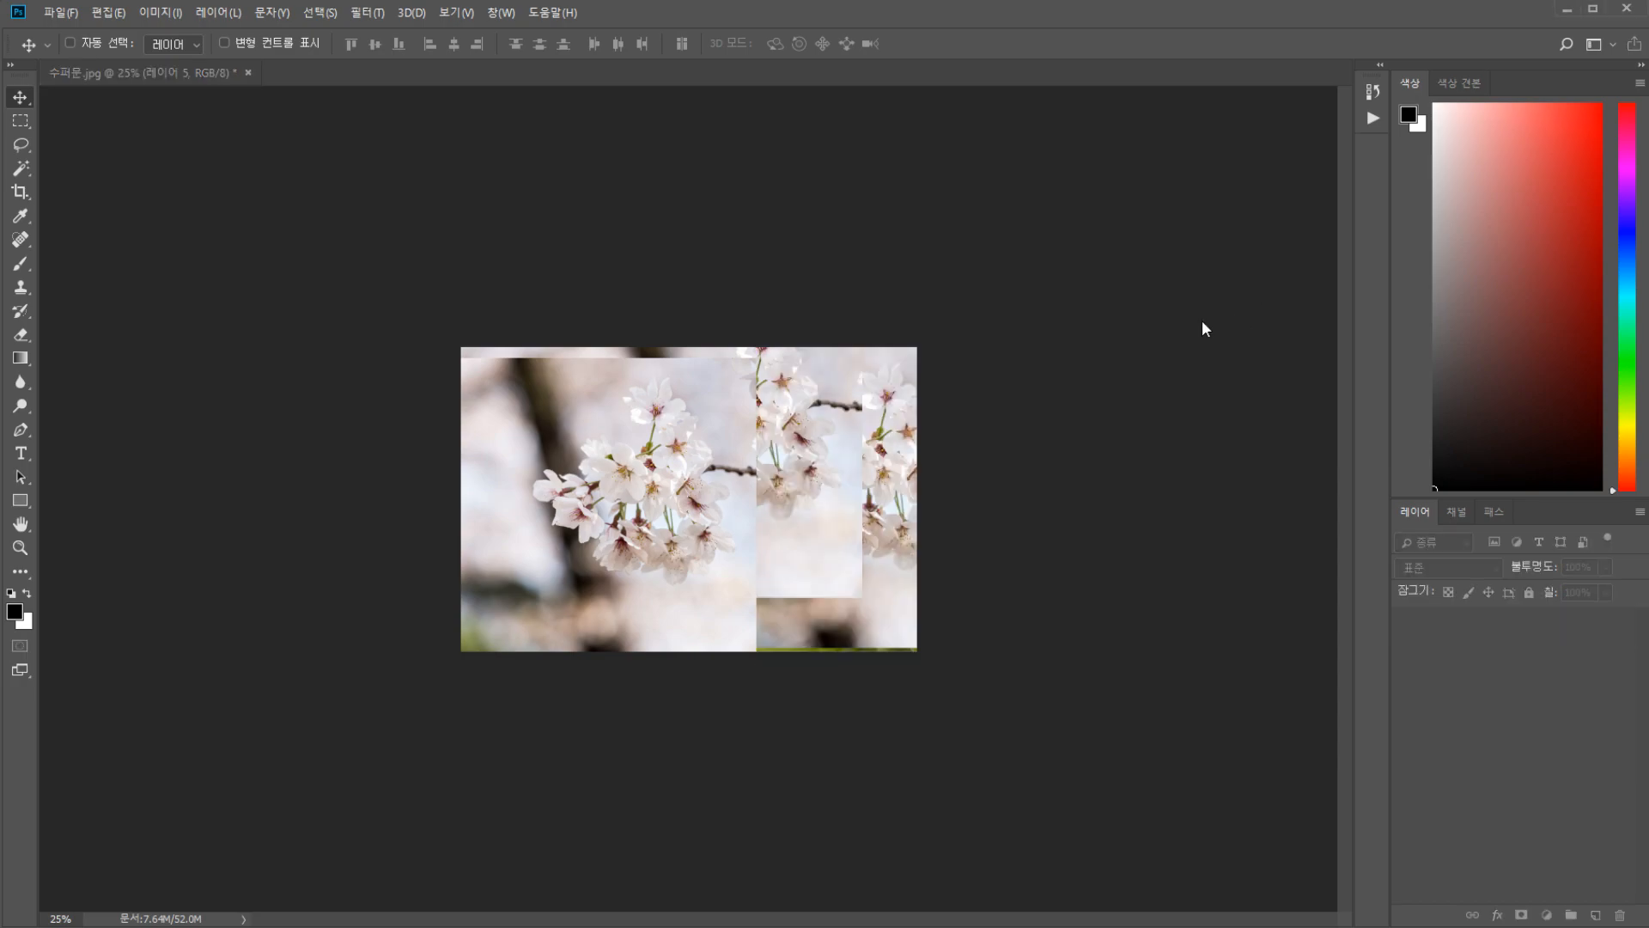
key("Delete")
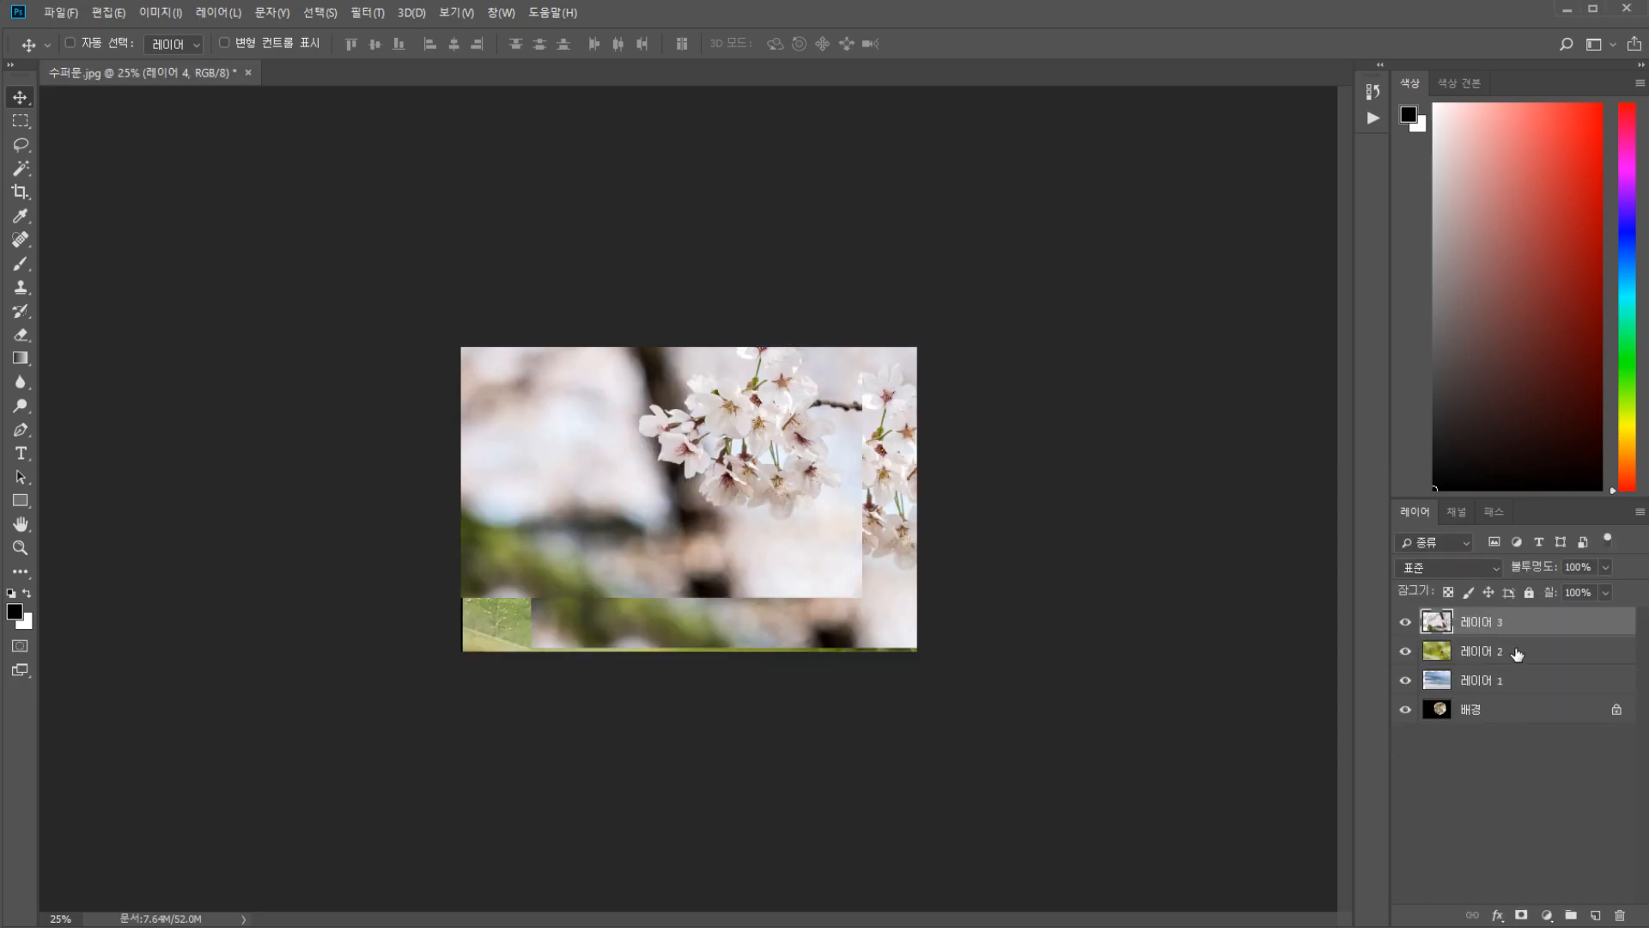
key("Delete")
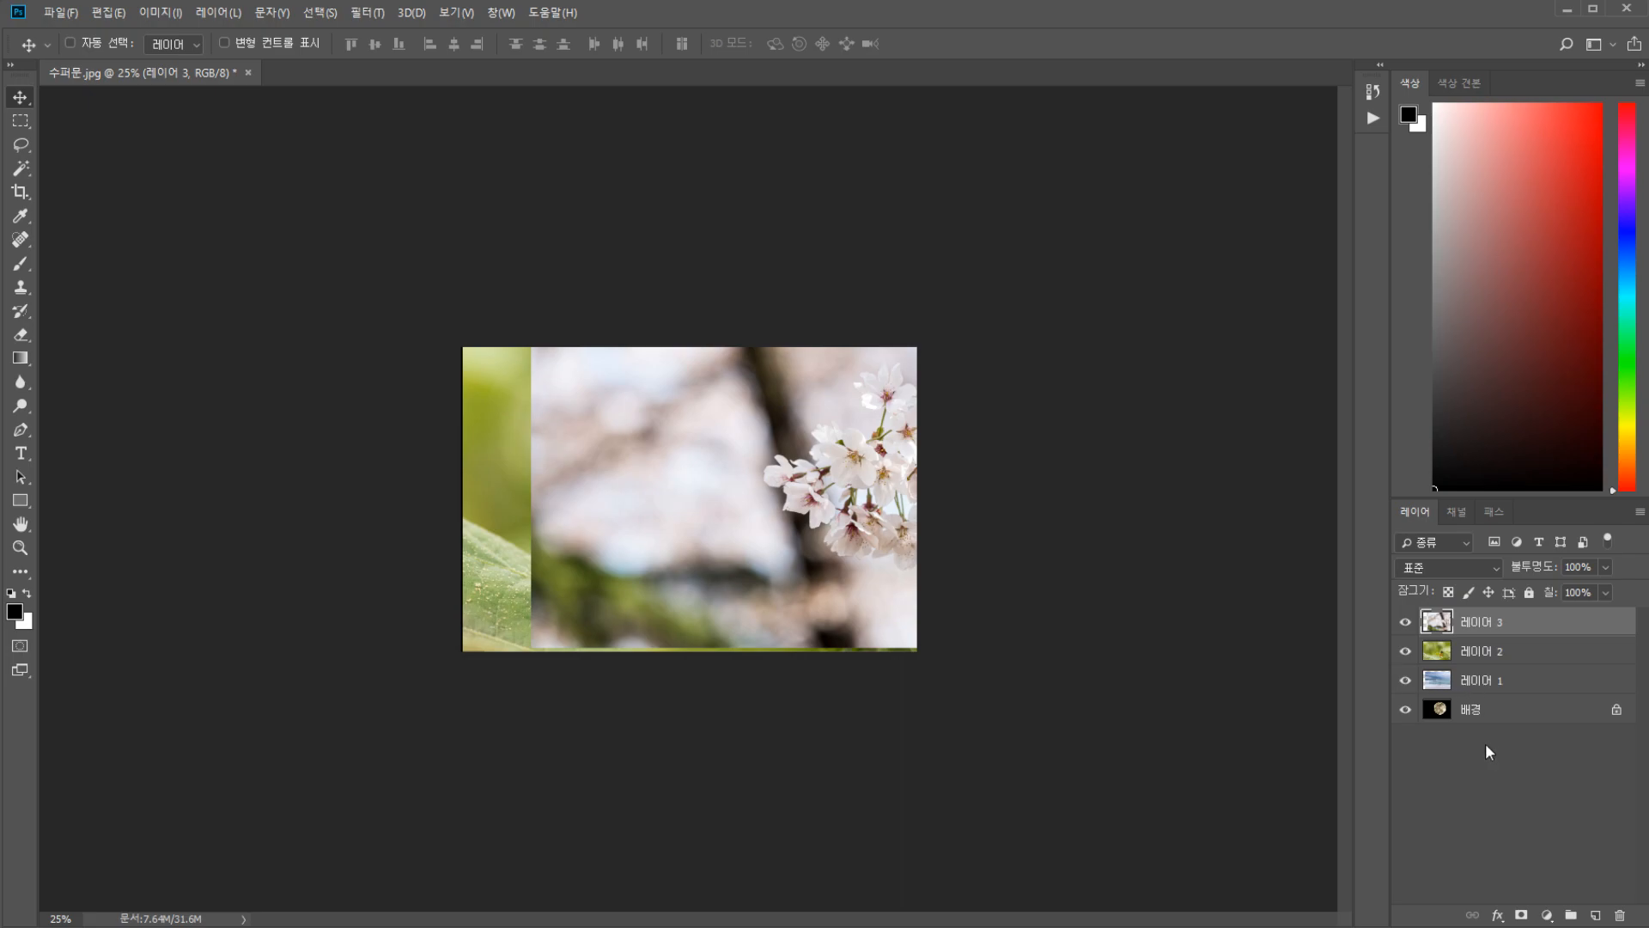
Enlarge the canvas by 20 in both width and height
key("ctrl+alt+c")
type("20")
key("Tab")
key("Tab")
type("20")
key("Return")
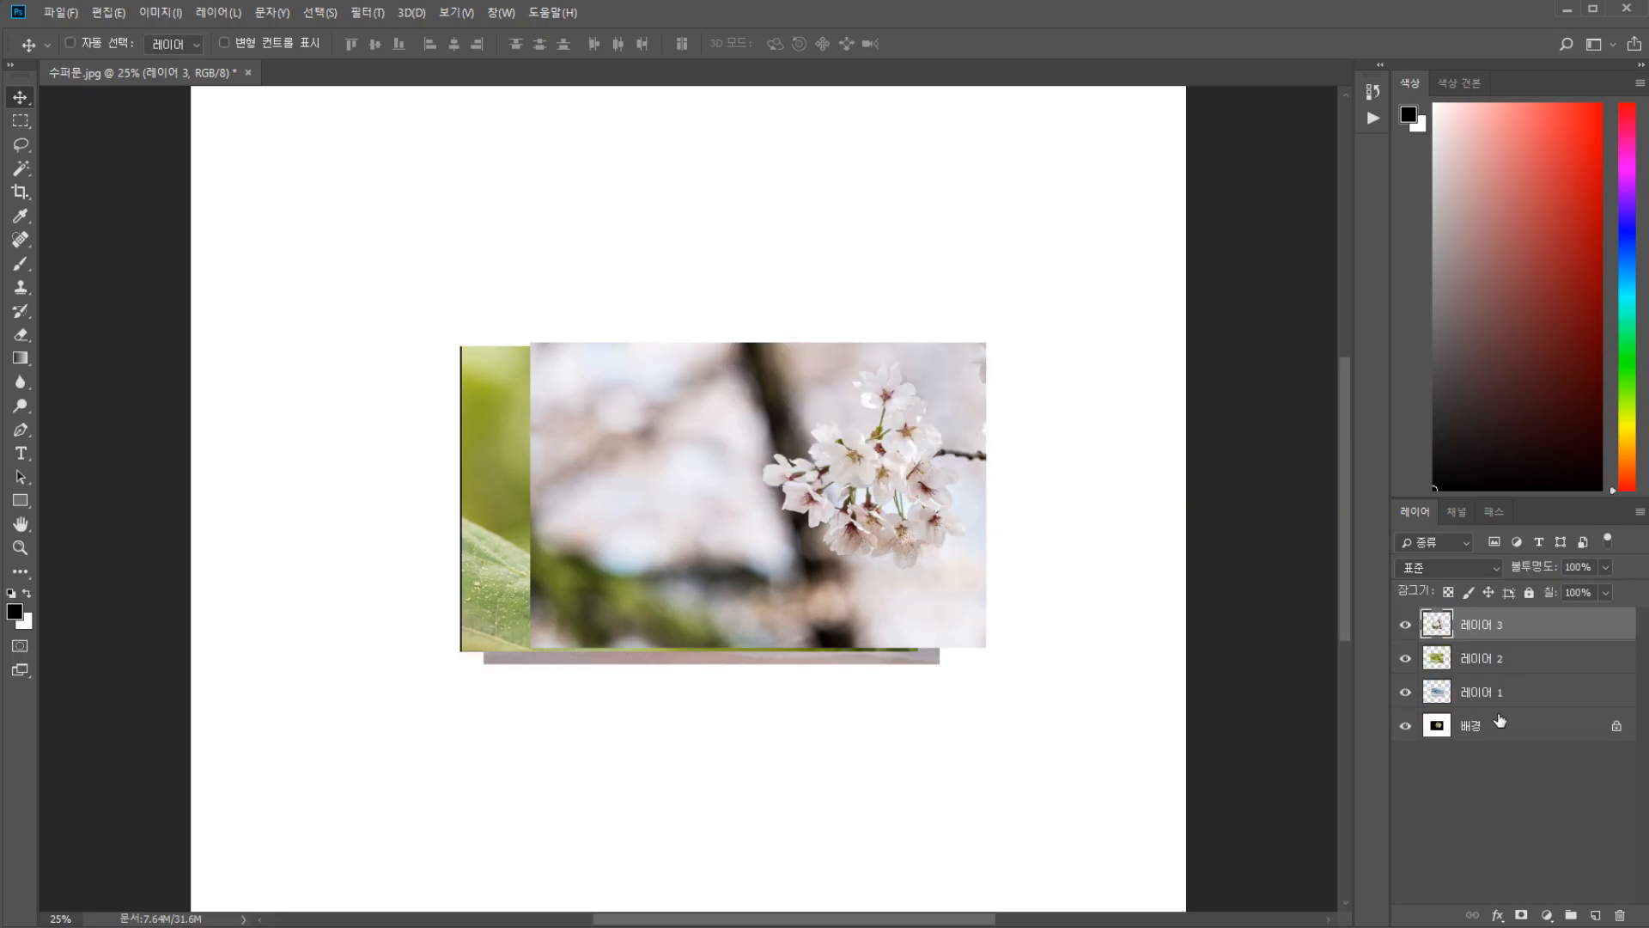
Select 레이어 1, view the layers one at a time in isolation, and show all layers again
left_click(1533, 696)
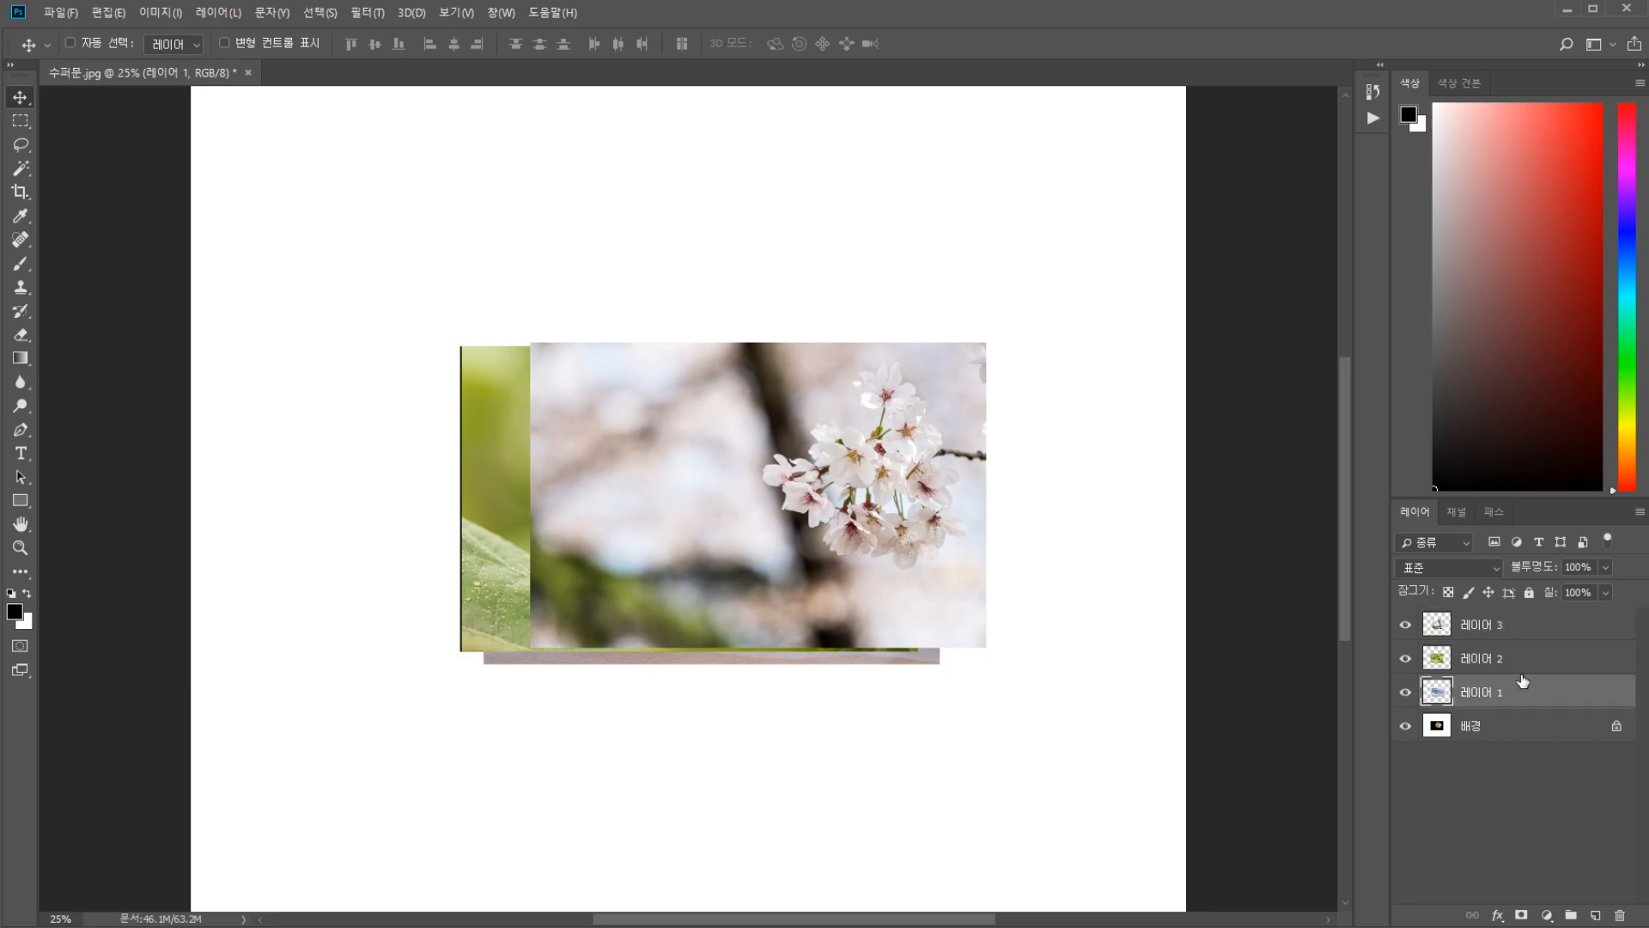
left_click(1405, 726, "alt")
left_click(1405, 692, "alt")
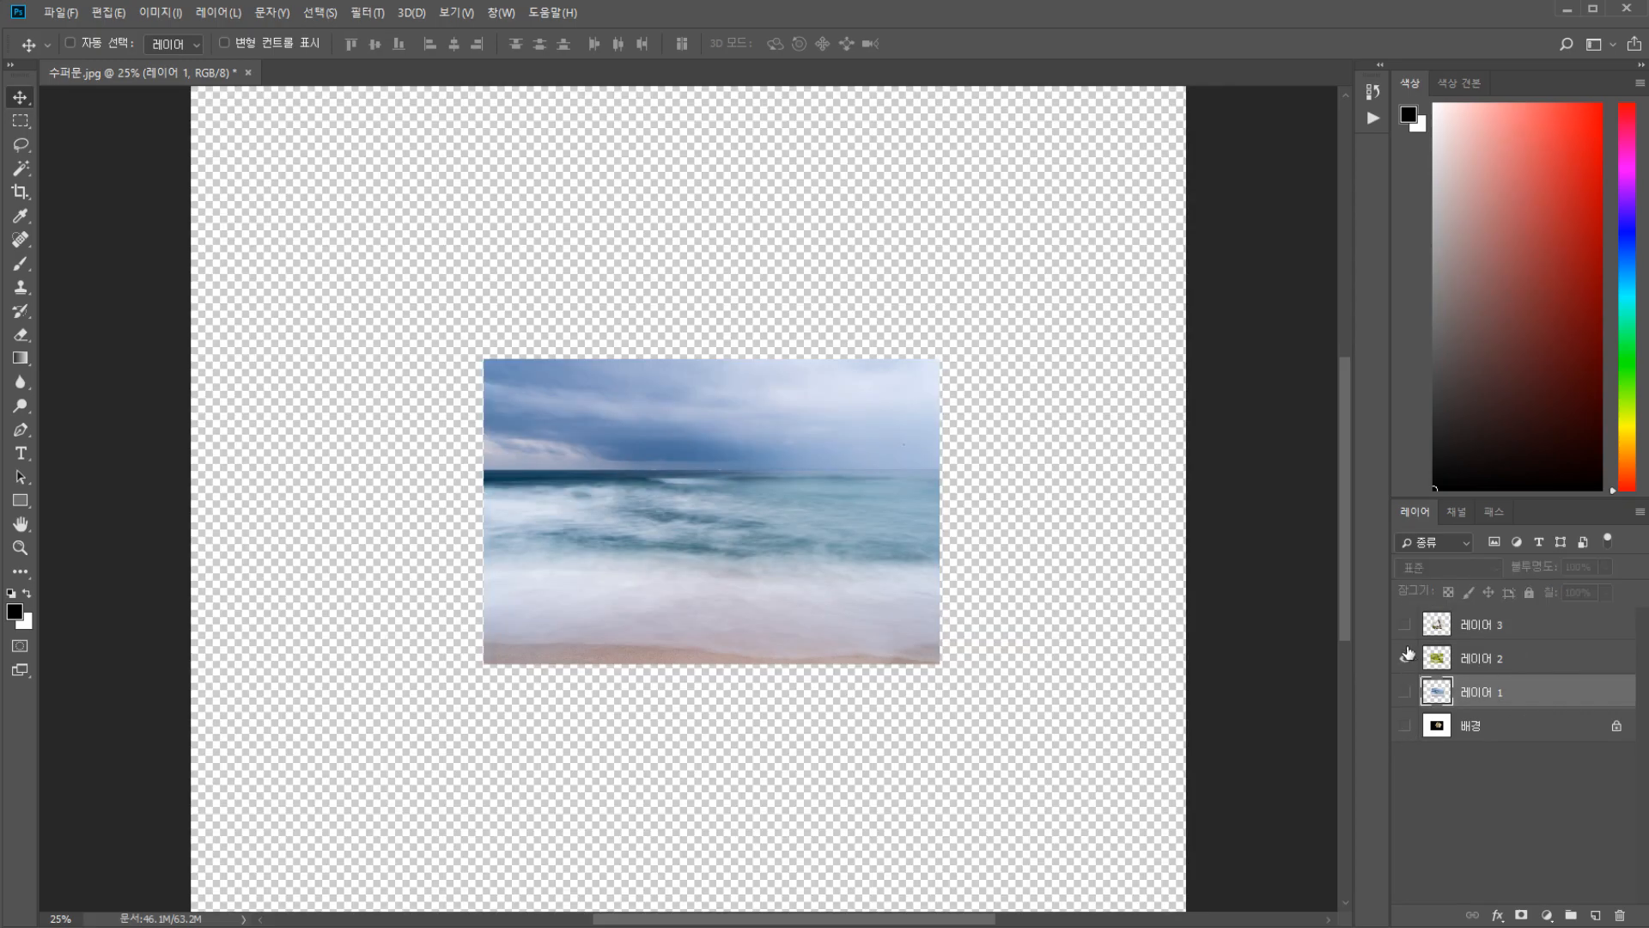
left_click(1405, 658, "alt")
left_click(1405, 624, "alt")
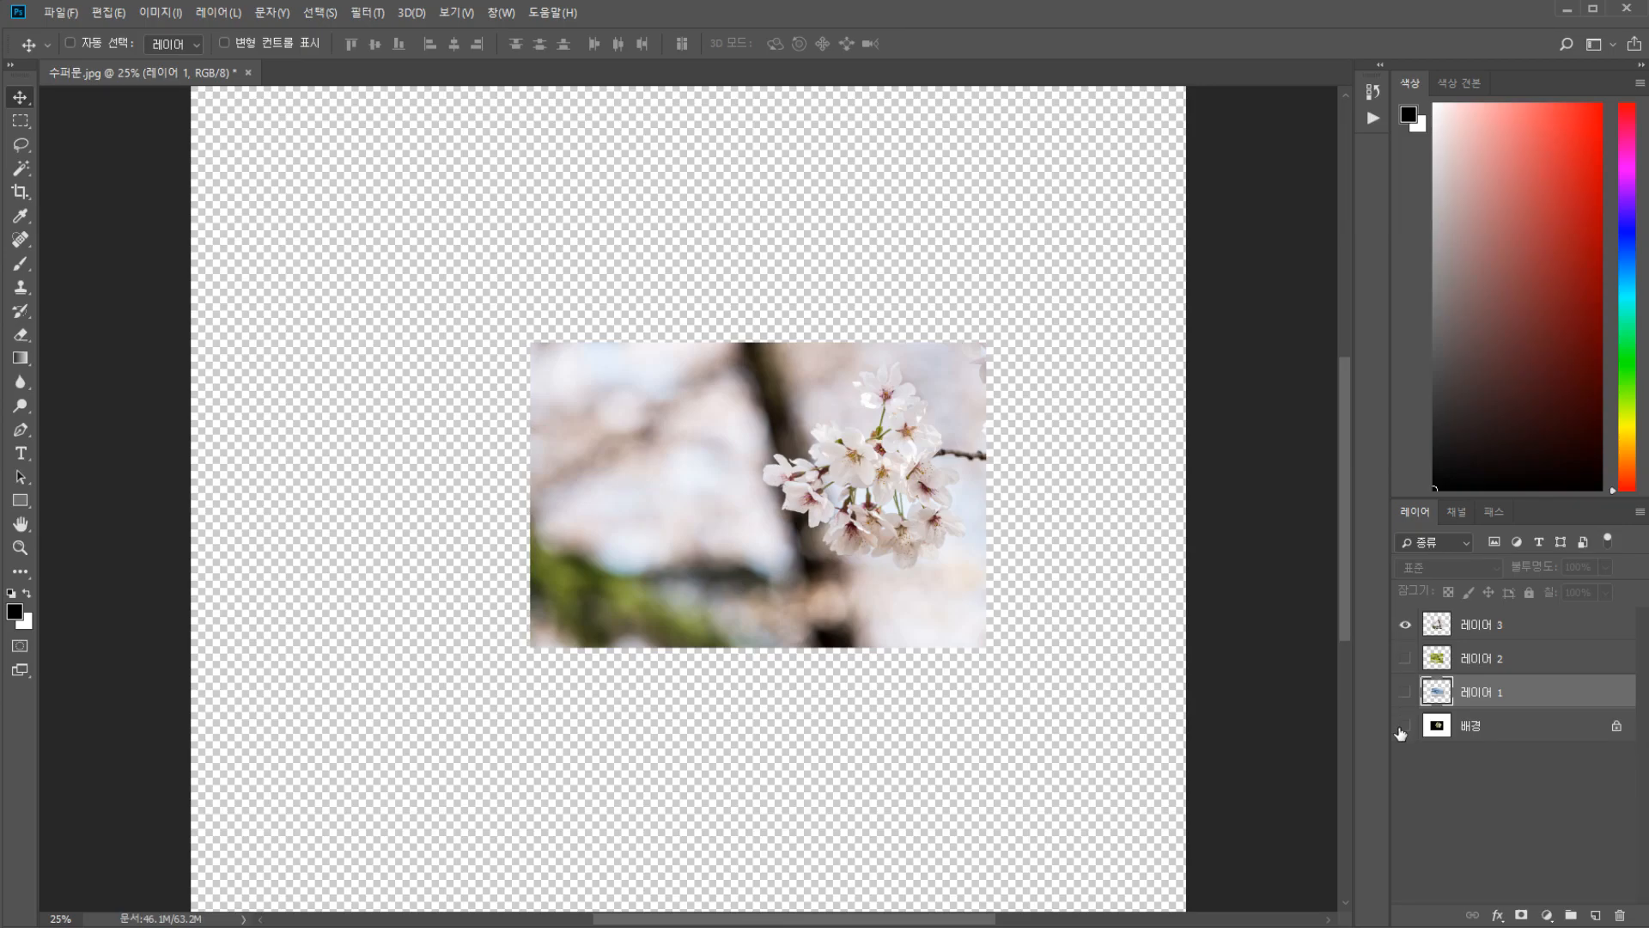
left_click_drag(1401, 733, 1422, 591)
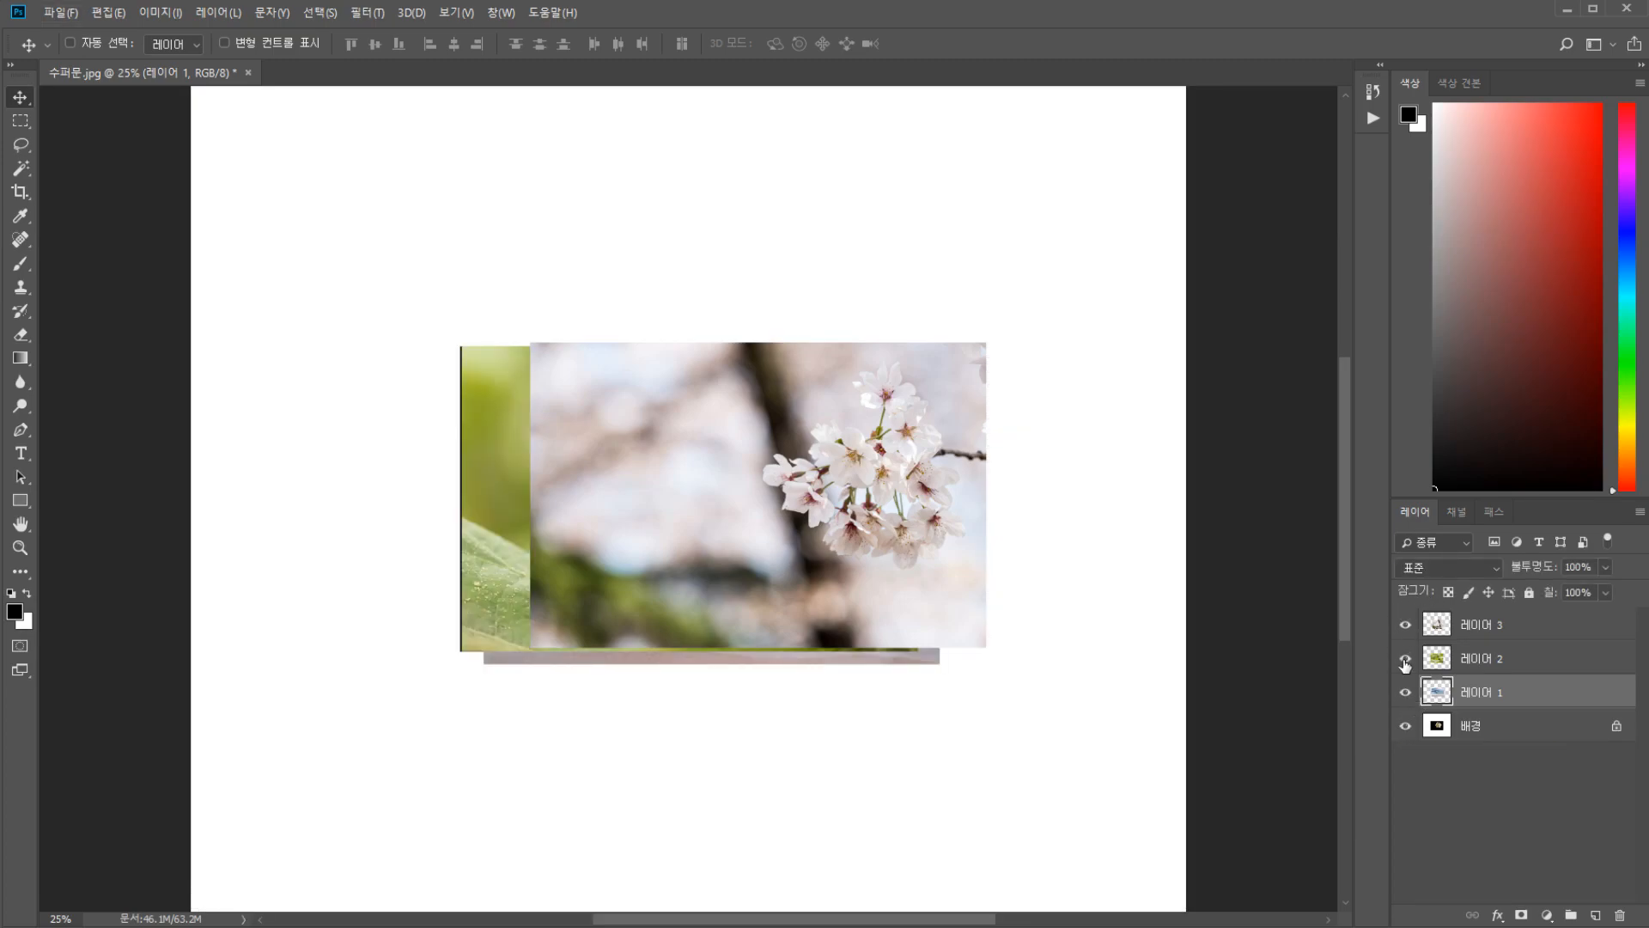
Spread the photo layers over the canvas: sea to the upper right, blossoms to the lower right, bee to the upper left
left_click_drag(695, 531, 820, 408)
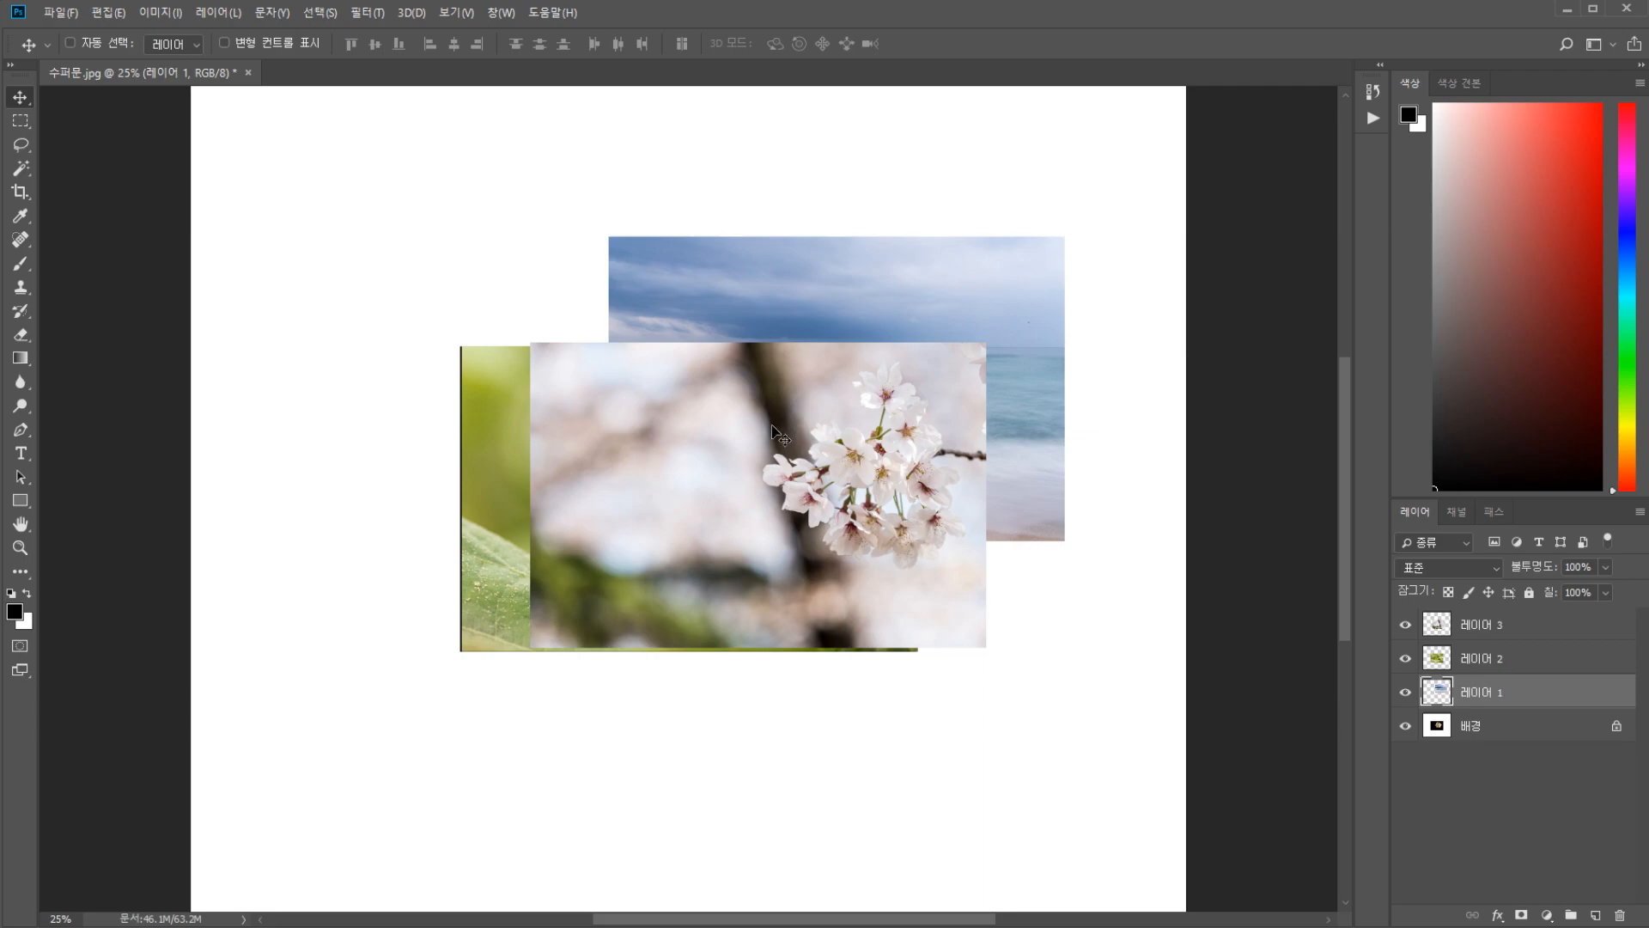
left_click_drag(740, 527, 899, 745)
left_click_drag(618, 589, 349, 265)
left_click(496, 706, "ctrl")
left_click(840, 353)
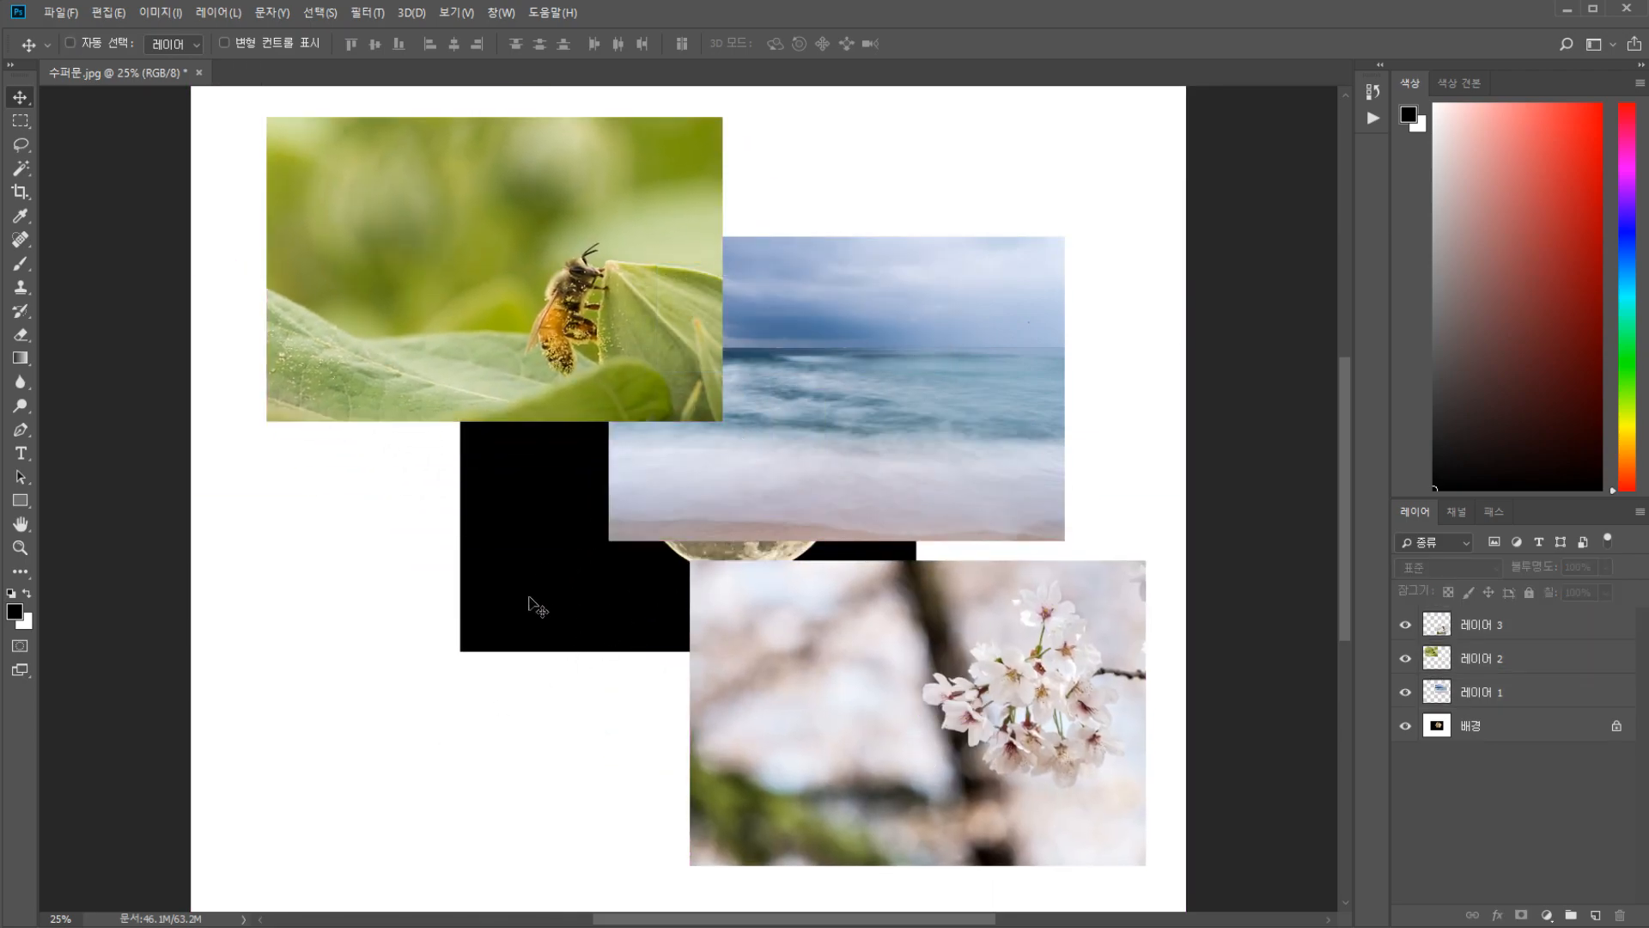
Duplicate the 배경 layer, hide the original and move the moon copy to the lower left of the canvas
left_click(1526, 728)
key("ctrl+j")
left_click(1405, 759)
left_click_drag(630, 593, 475, 778)
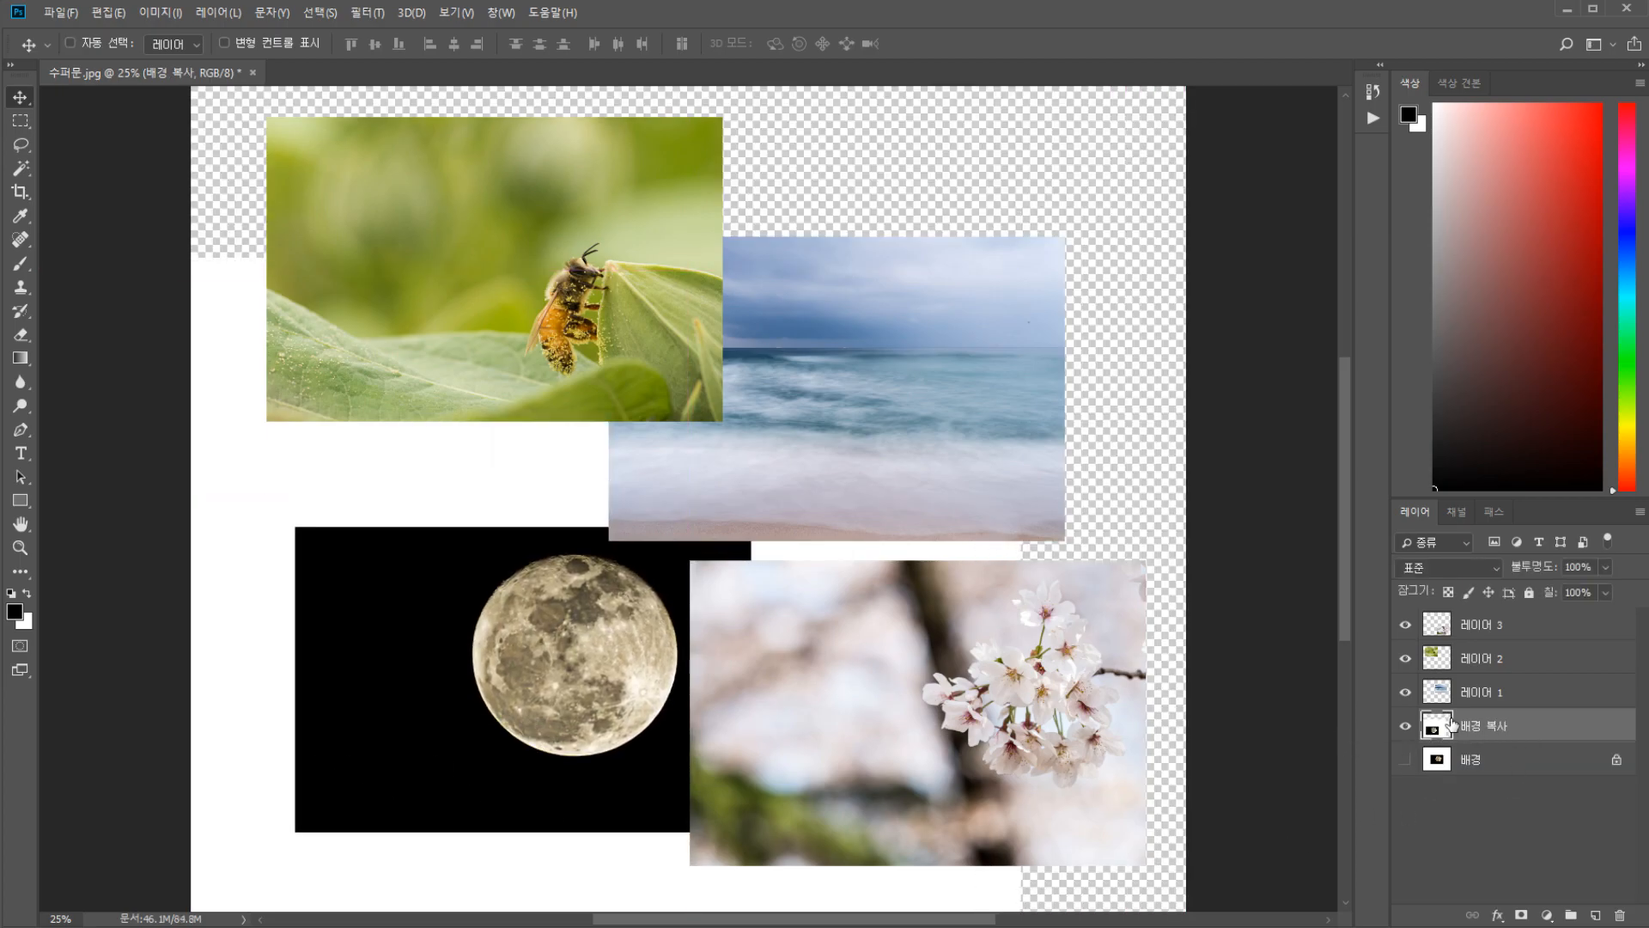
View the moon, sea, bee and blossom layers individually, then restore the visibility of the other layers
left_click(1405, 726, "alt")
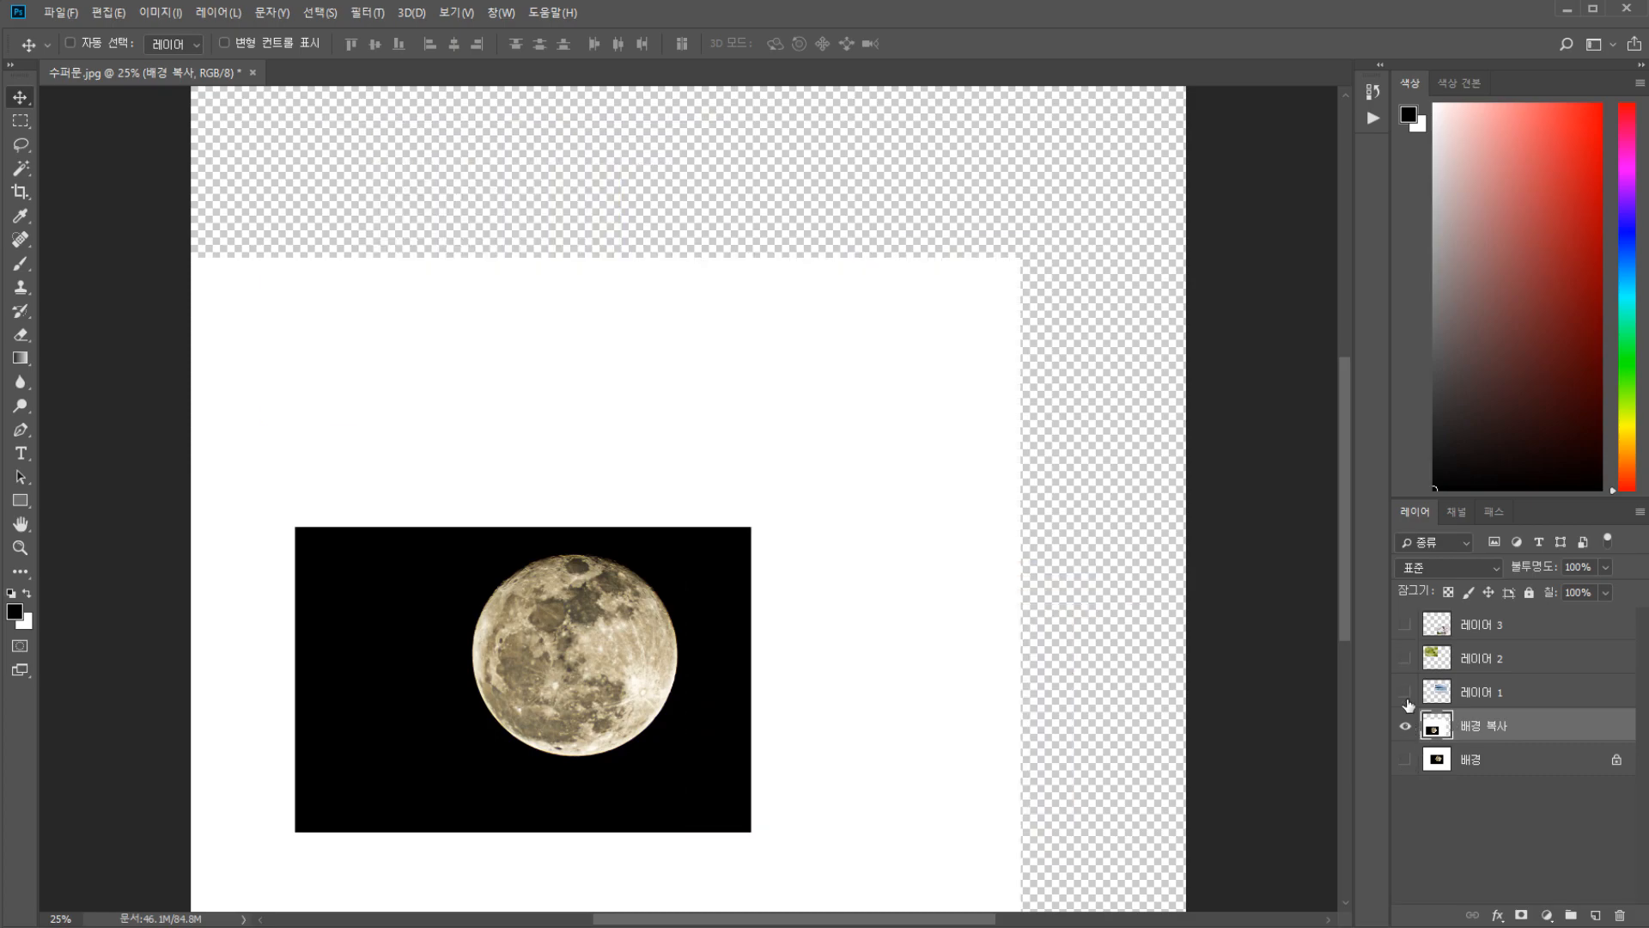
left_click(1405, 691, "alt")
left_click(1405, 658, "alt")
left_click(1405, 624, "alt")
left_click(1405, 658, "alt")
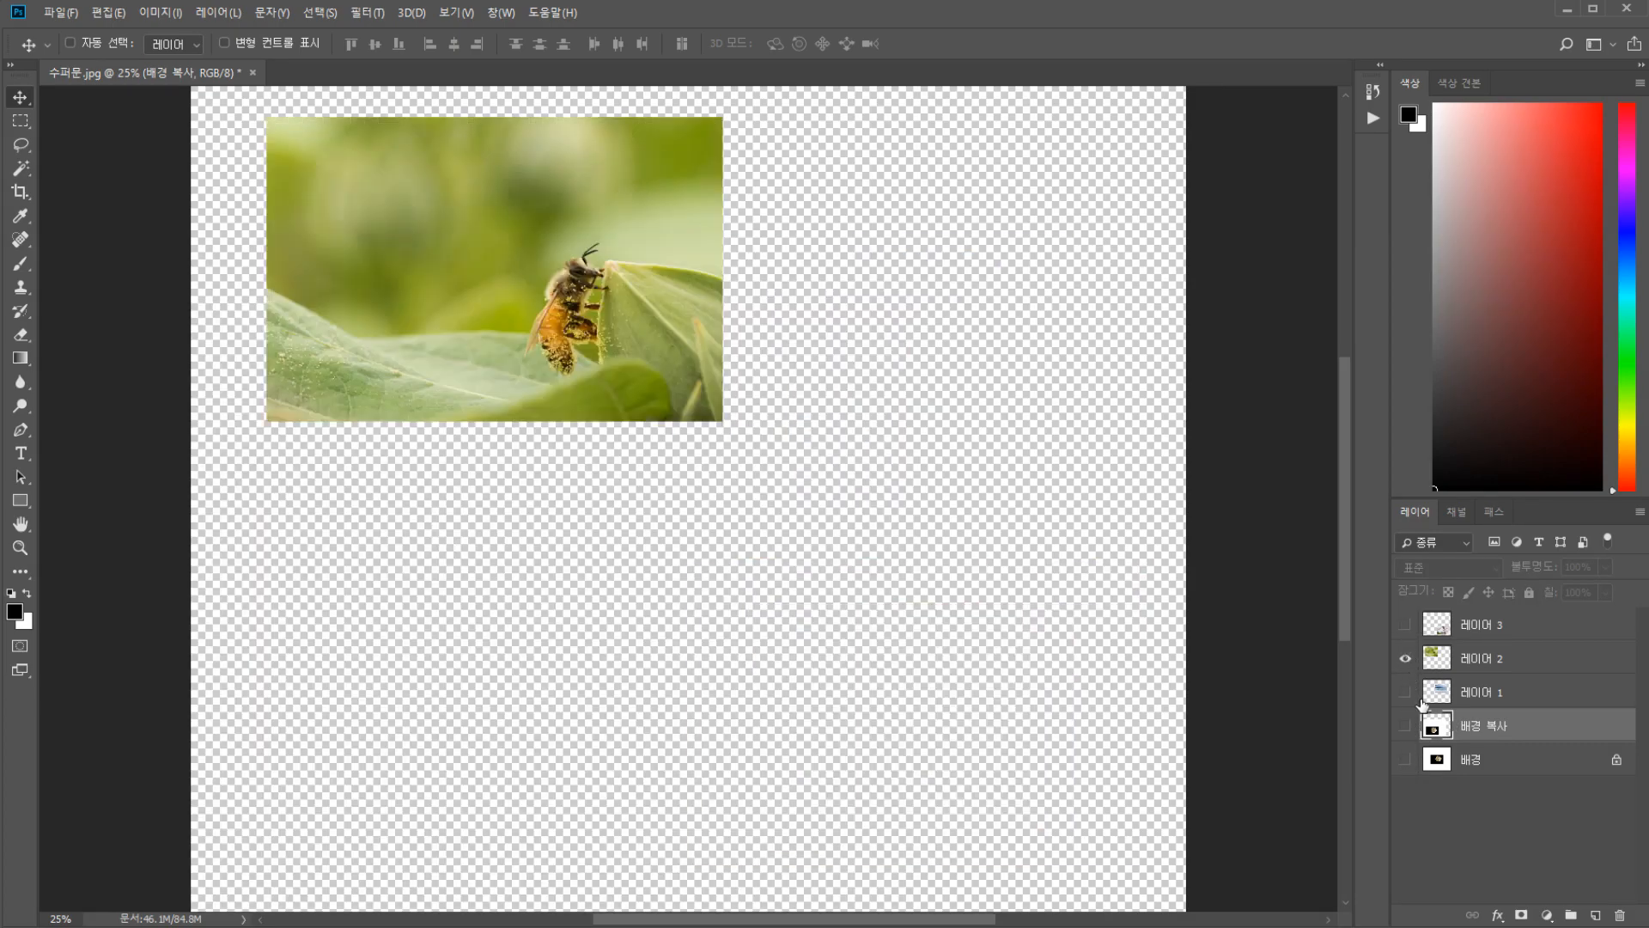
left_click(1405, 692, "alt")
left_click(1405, 725, "alt")
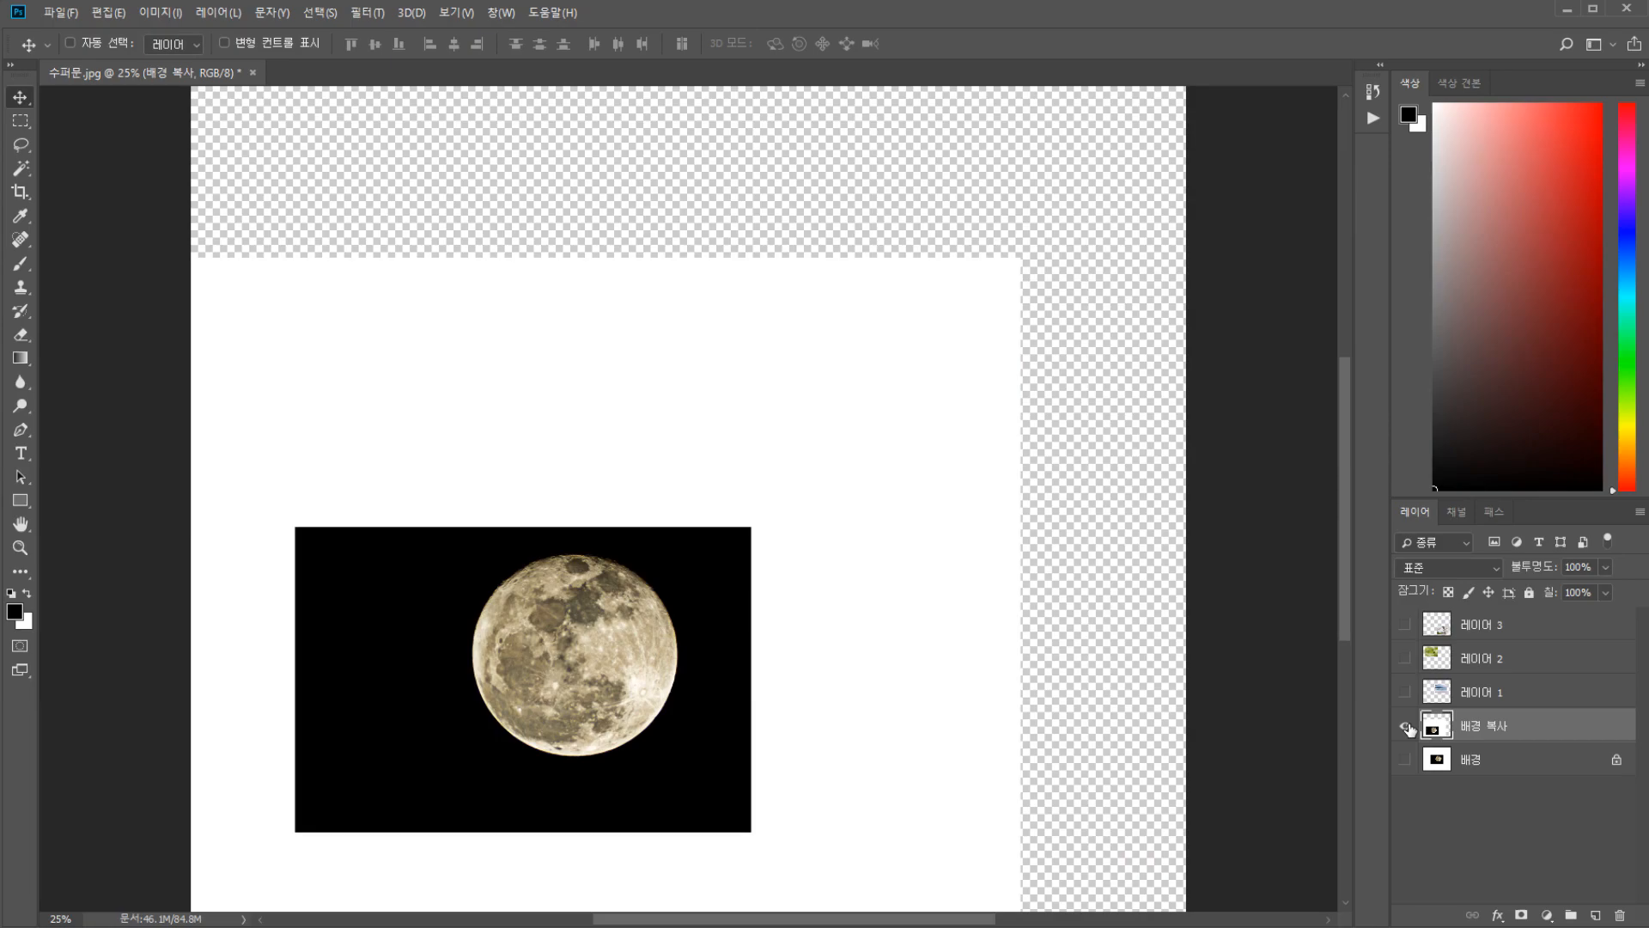
left_click(1406, 726, "alt")
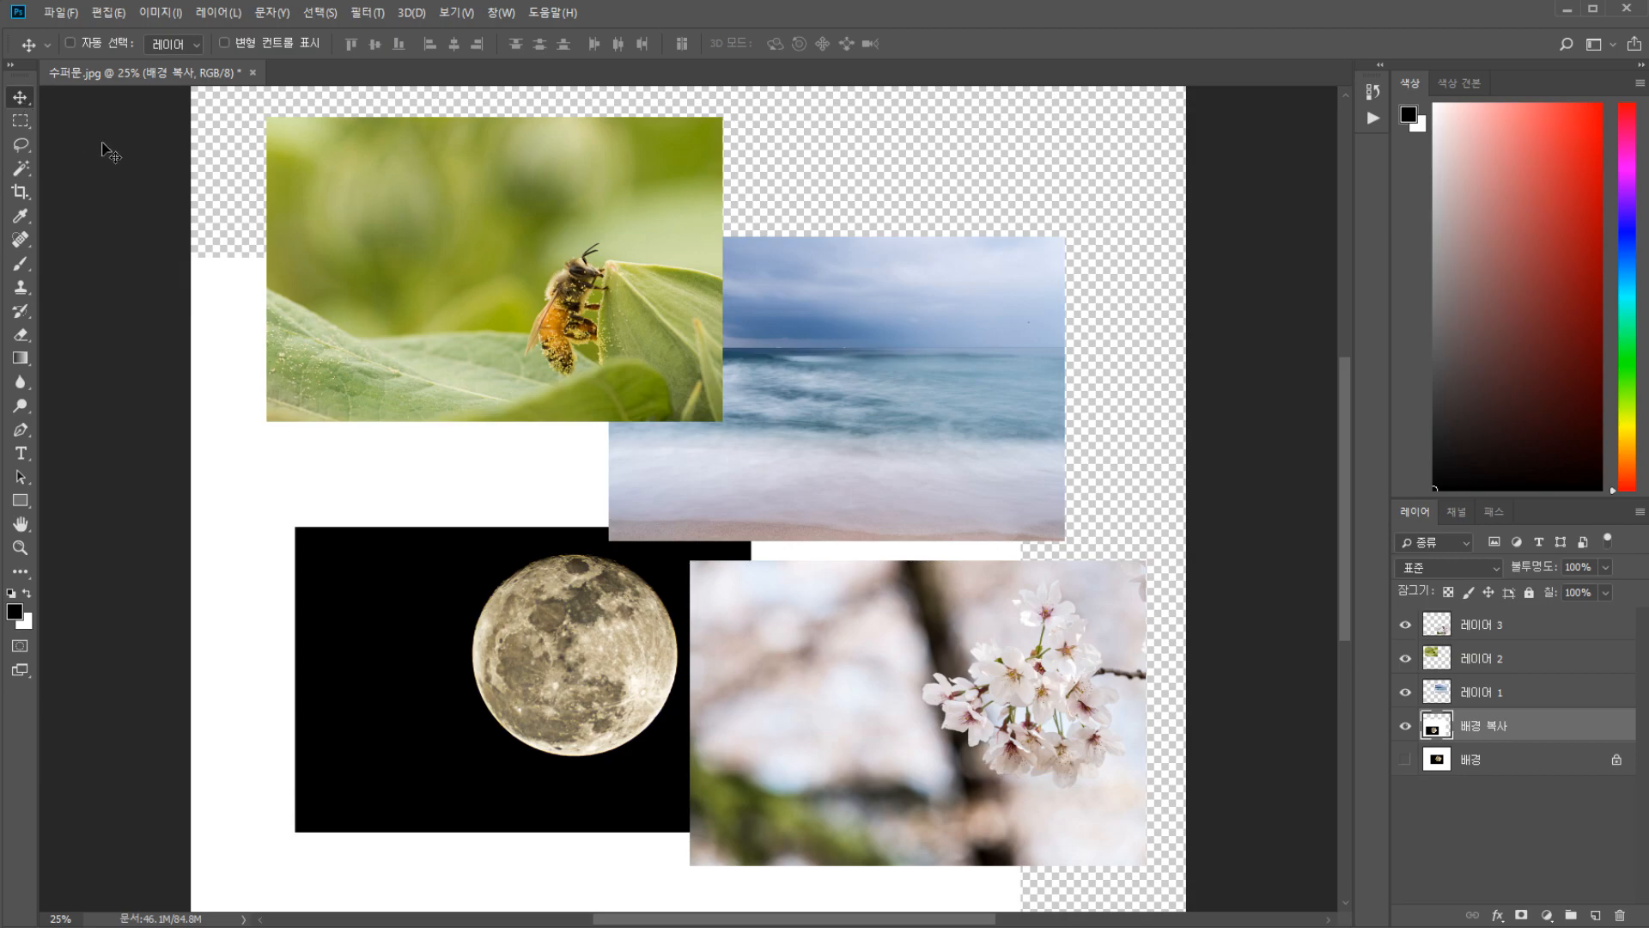
With the Move tool, temporarily auto-select the bee photo and then the sea photo directly on the canvas
left_click(22, 285)
key("v")
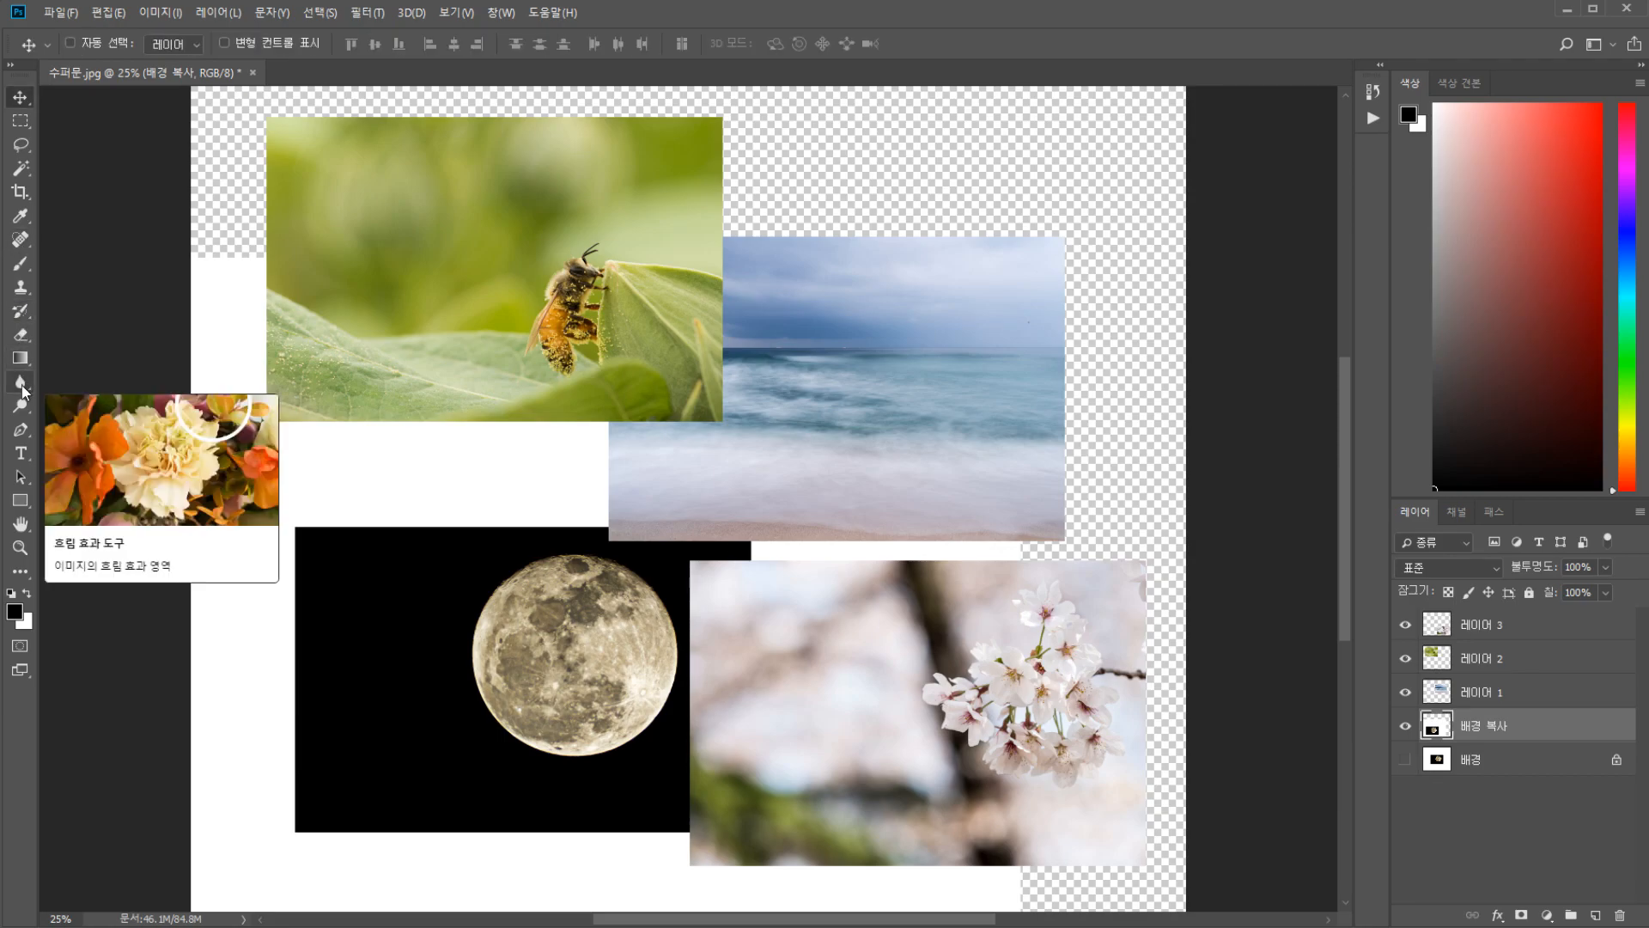
left_click(559, 277, "ctrl")
left_click(904, 307, "ctrl")
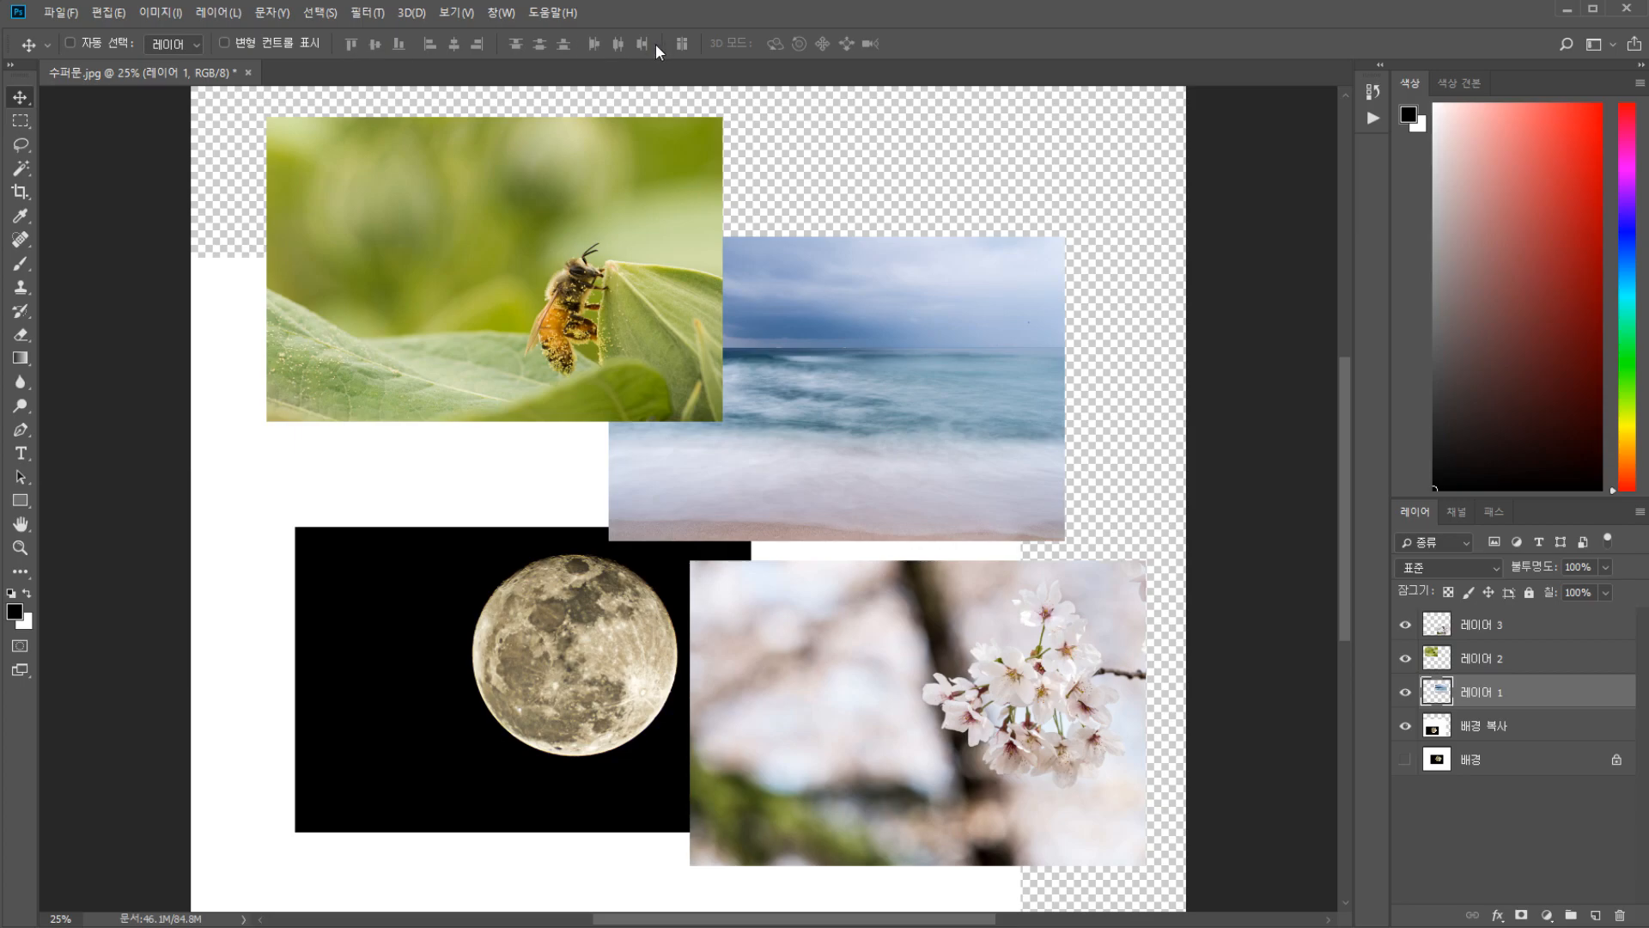
Try Auto-Select on the bee photo, then turn it off and select 레이어 1 in the layer list
left_click(168, 44)
left_click(651, 341)
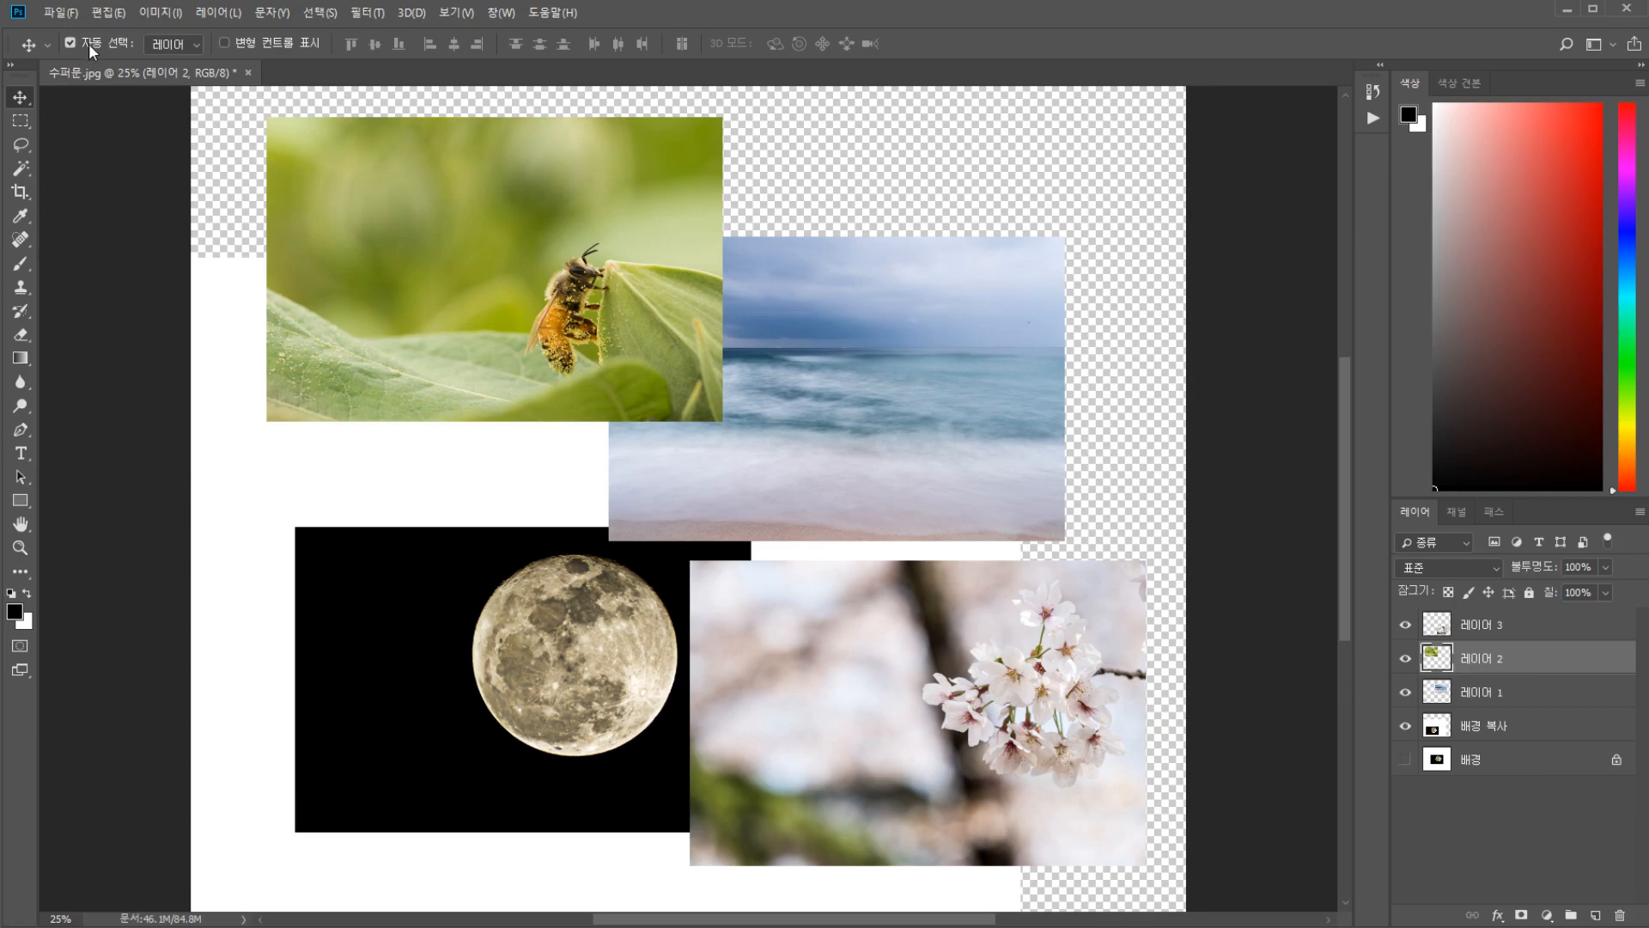
left_click(1576, 697)
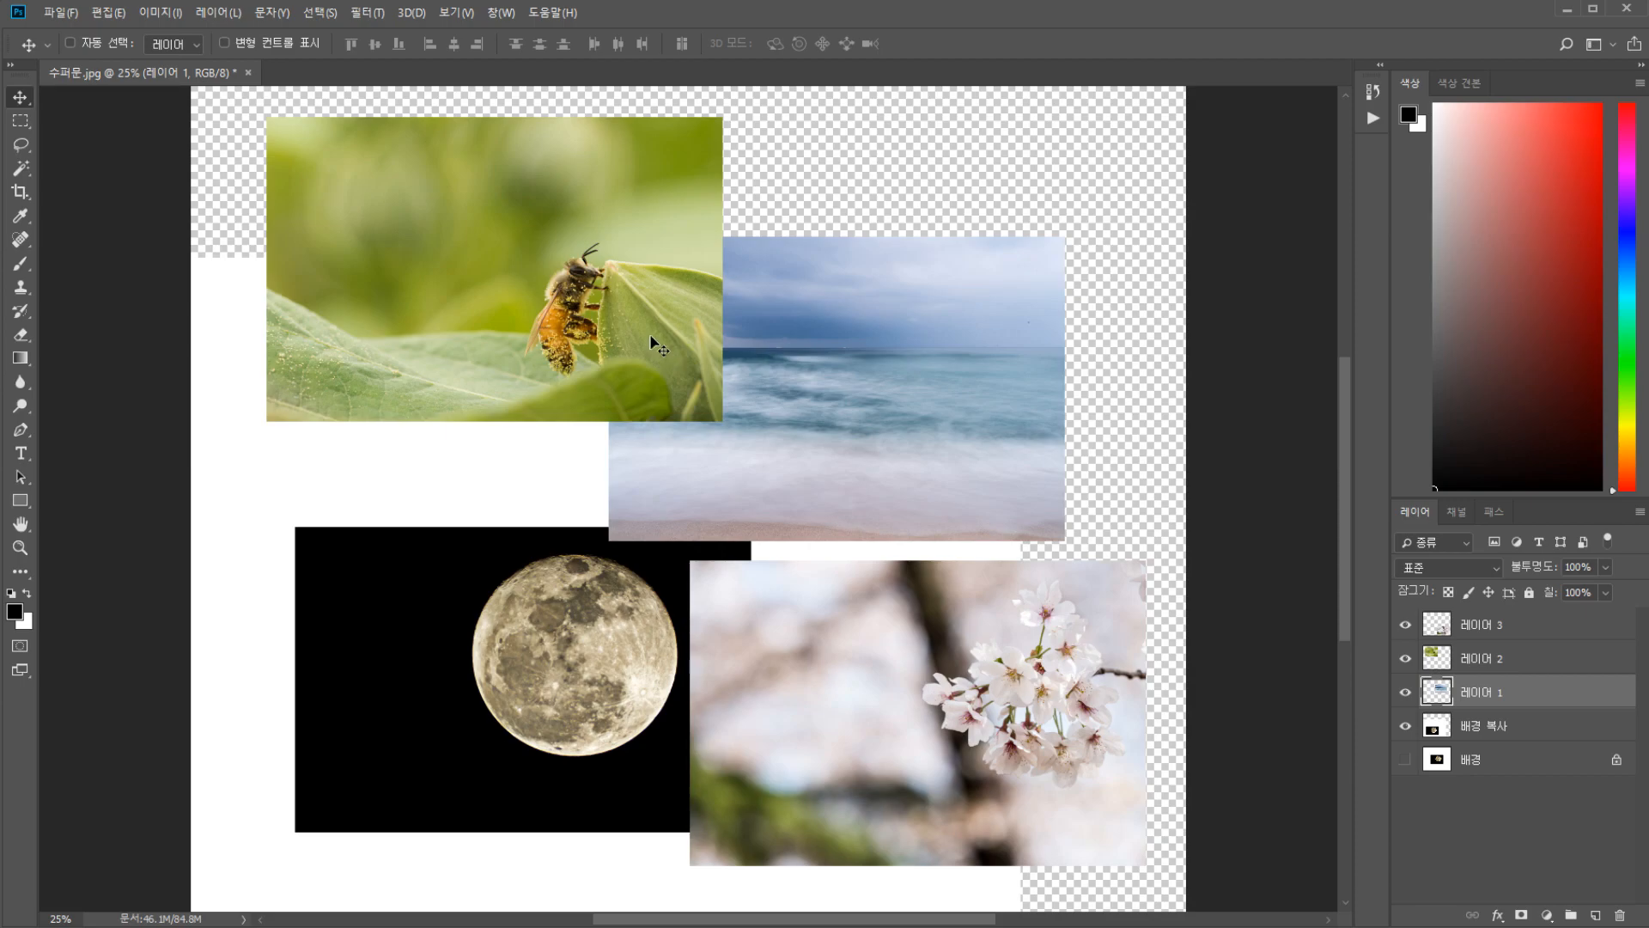
Turn on the Move tool's Auto-Select and pick the moon, blossom, sea and bee photos repeatedly on the canvas, ending on the moon
left_click(117, 37)
left_click(616, 650)
left_click(934, 769)
left_click(895, 434)
left_click(601, 351)
left_click(478, 673)
left_click(816, 704)
left_click(748, 455)
left_click(637, 369)
left_click(584, 652)
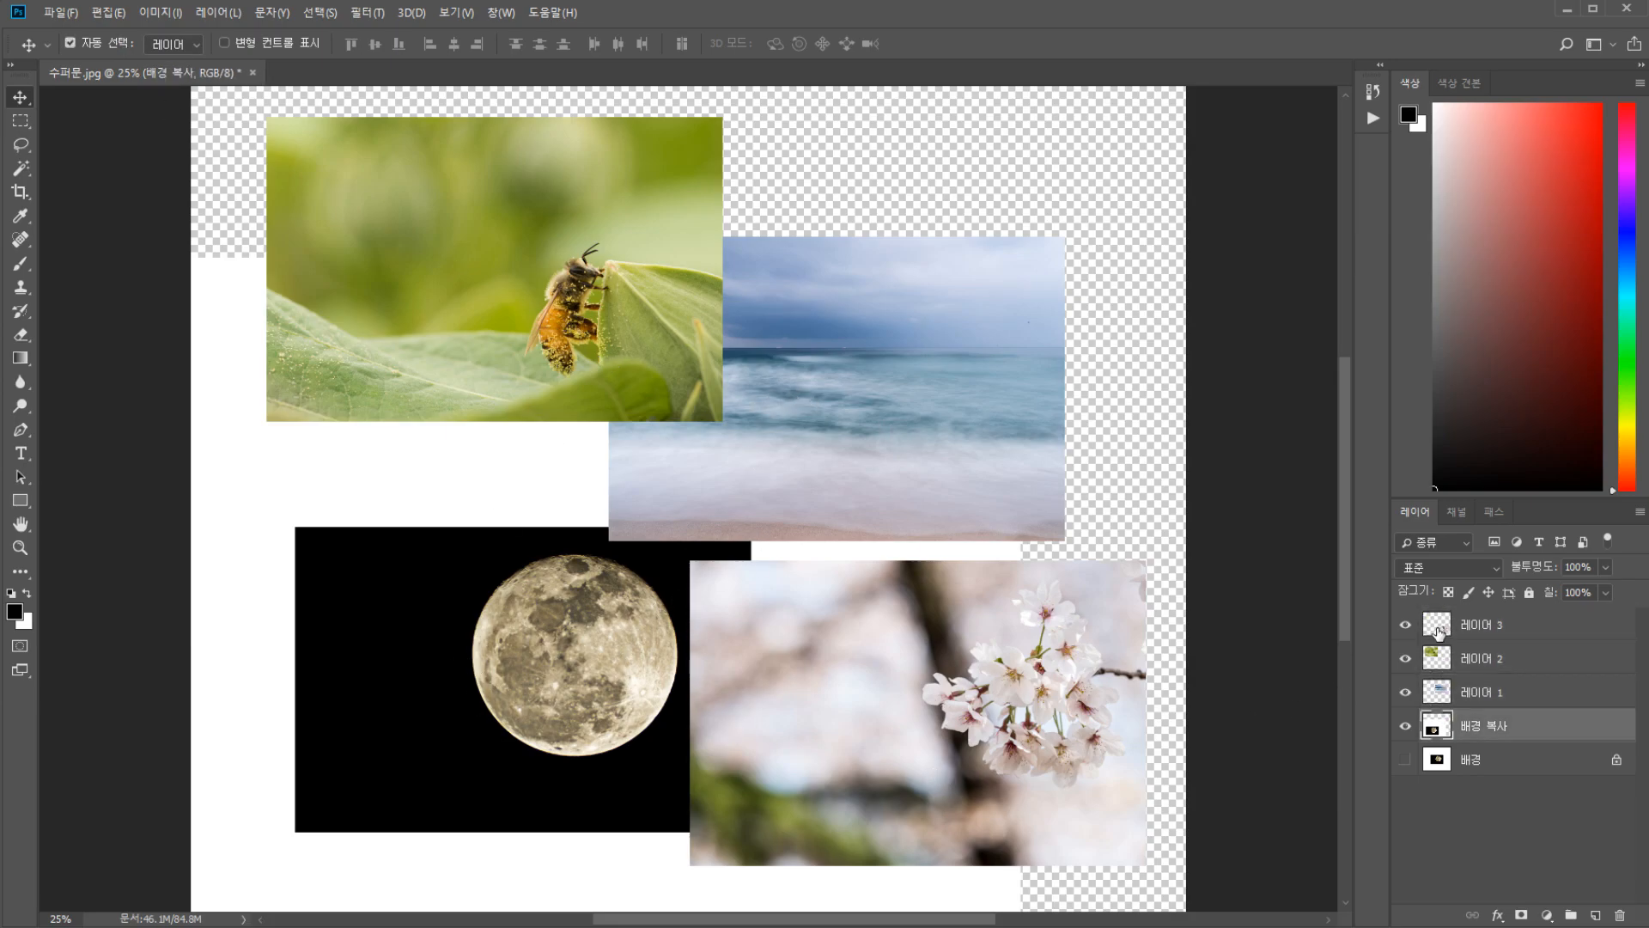
Hide 레이어 2 to pick the sea photo where they overlap, then show it again and pick the bee photo there
left_click(1404, 658)
left_click(656, 334)
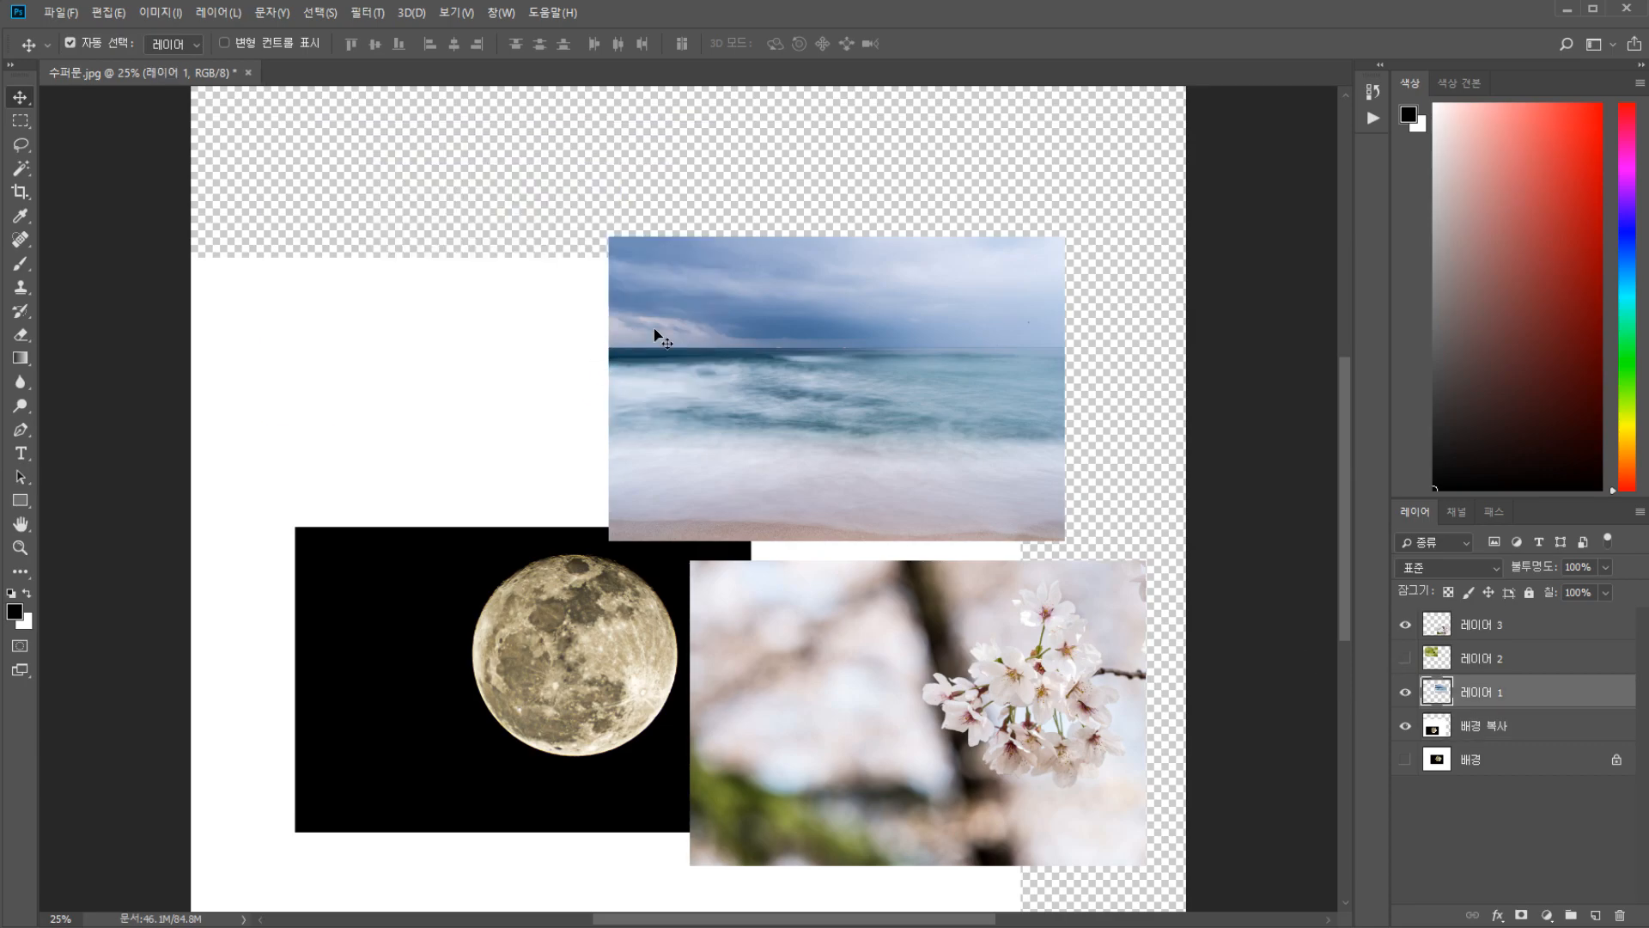
left_click(1406, 658)
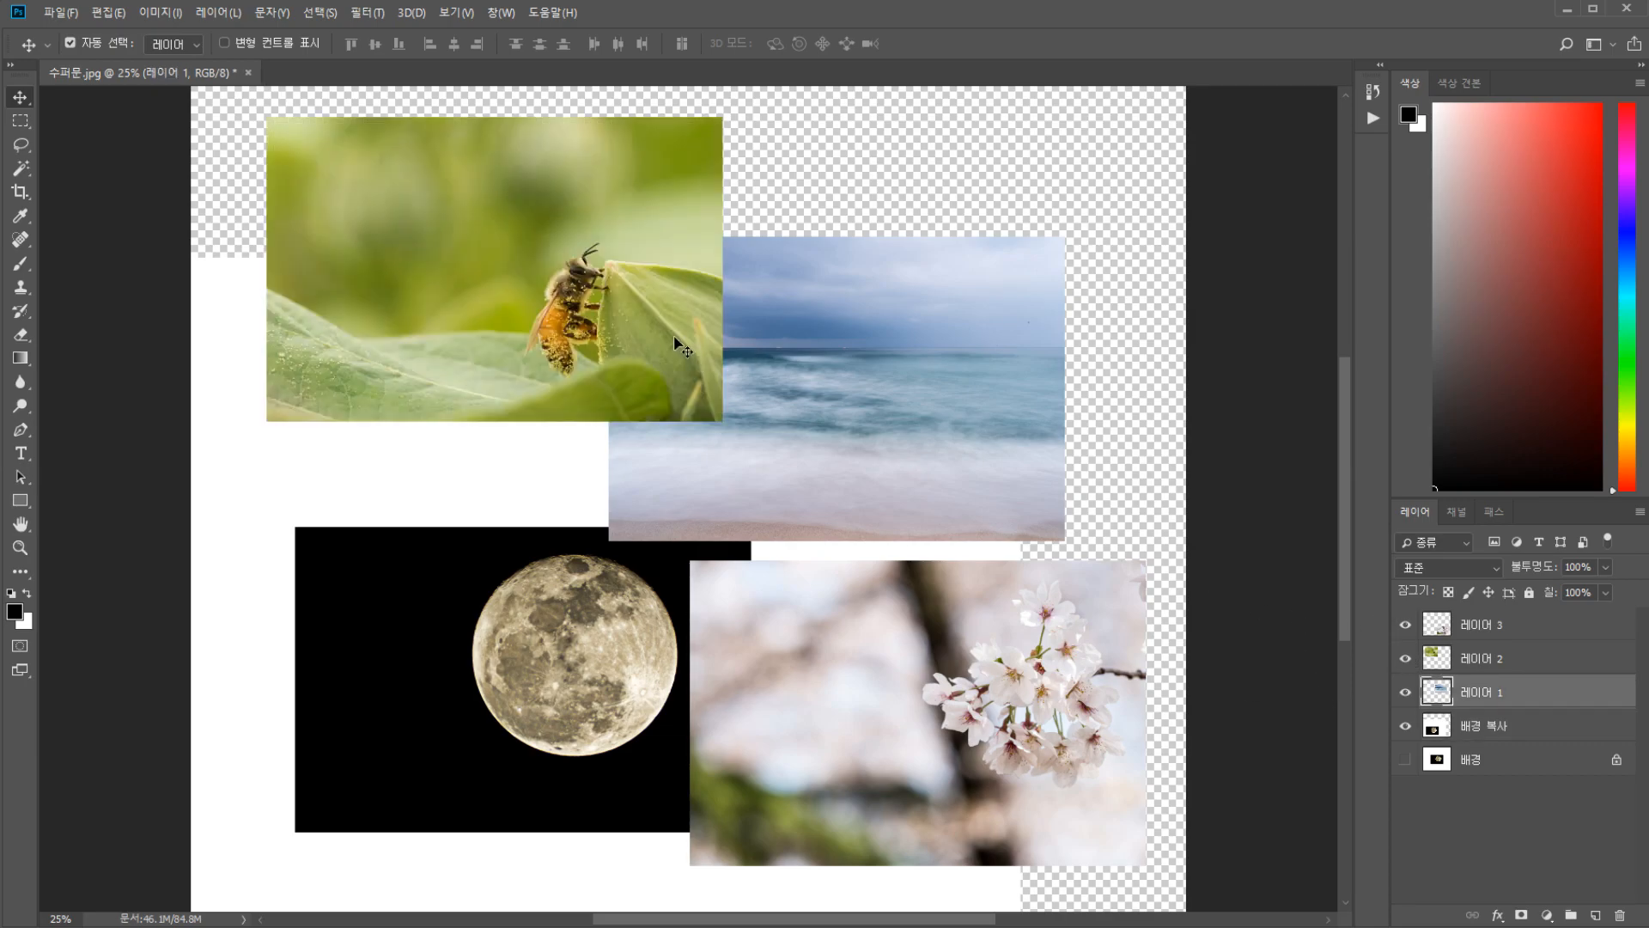
left_click(672, 340)
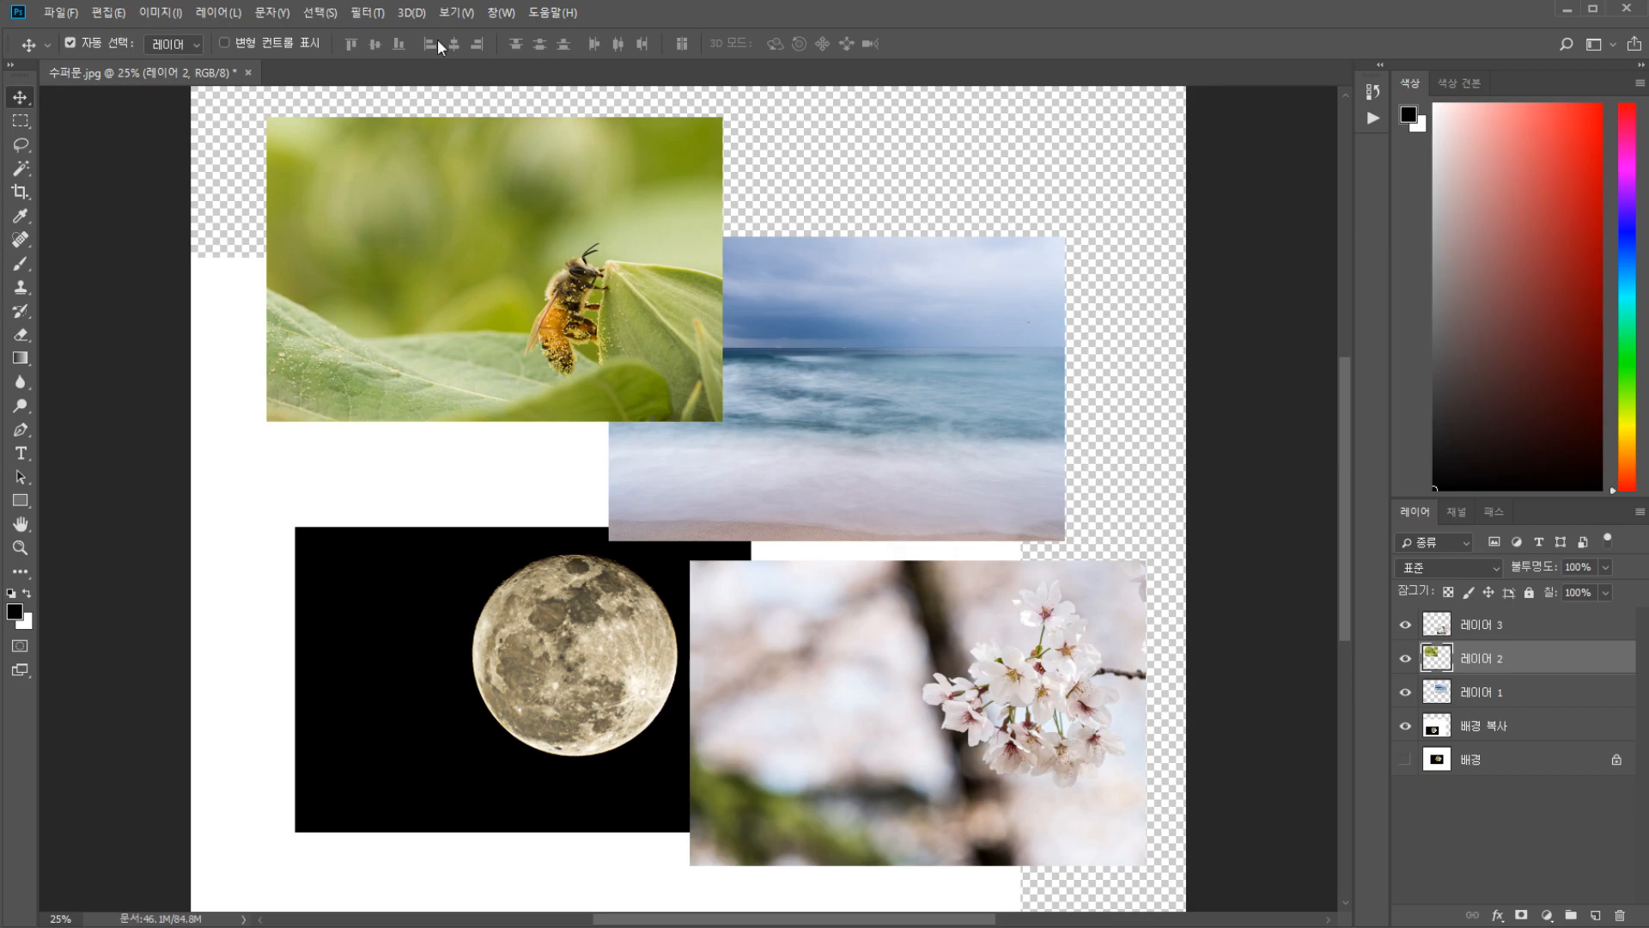
With Auto-Select on, pick the sea, blossom and moon photos in turn directly on the canvas
left_click(69, 42)
left_click(831, 443)
left_click(863, 730)
left_click(552, 773)
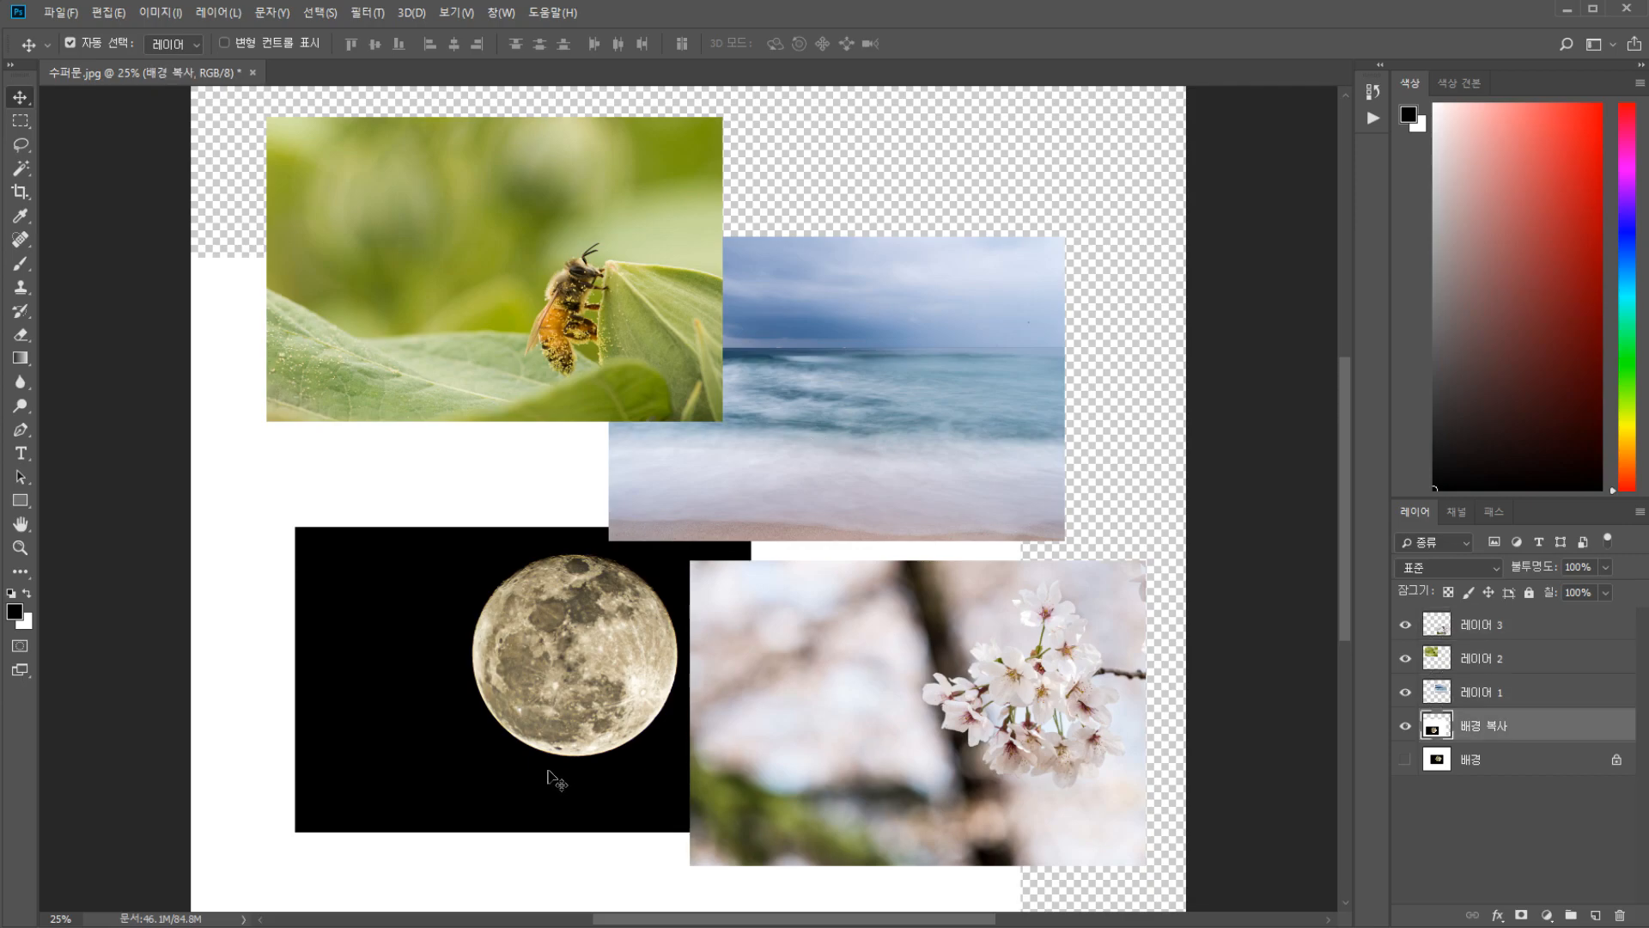
Show only 레이어 2, deselect the layers by picking an empty part of the canvas, and restore the visibility of the other layers
left_click(1410, 661, "alt")
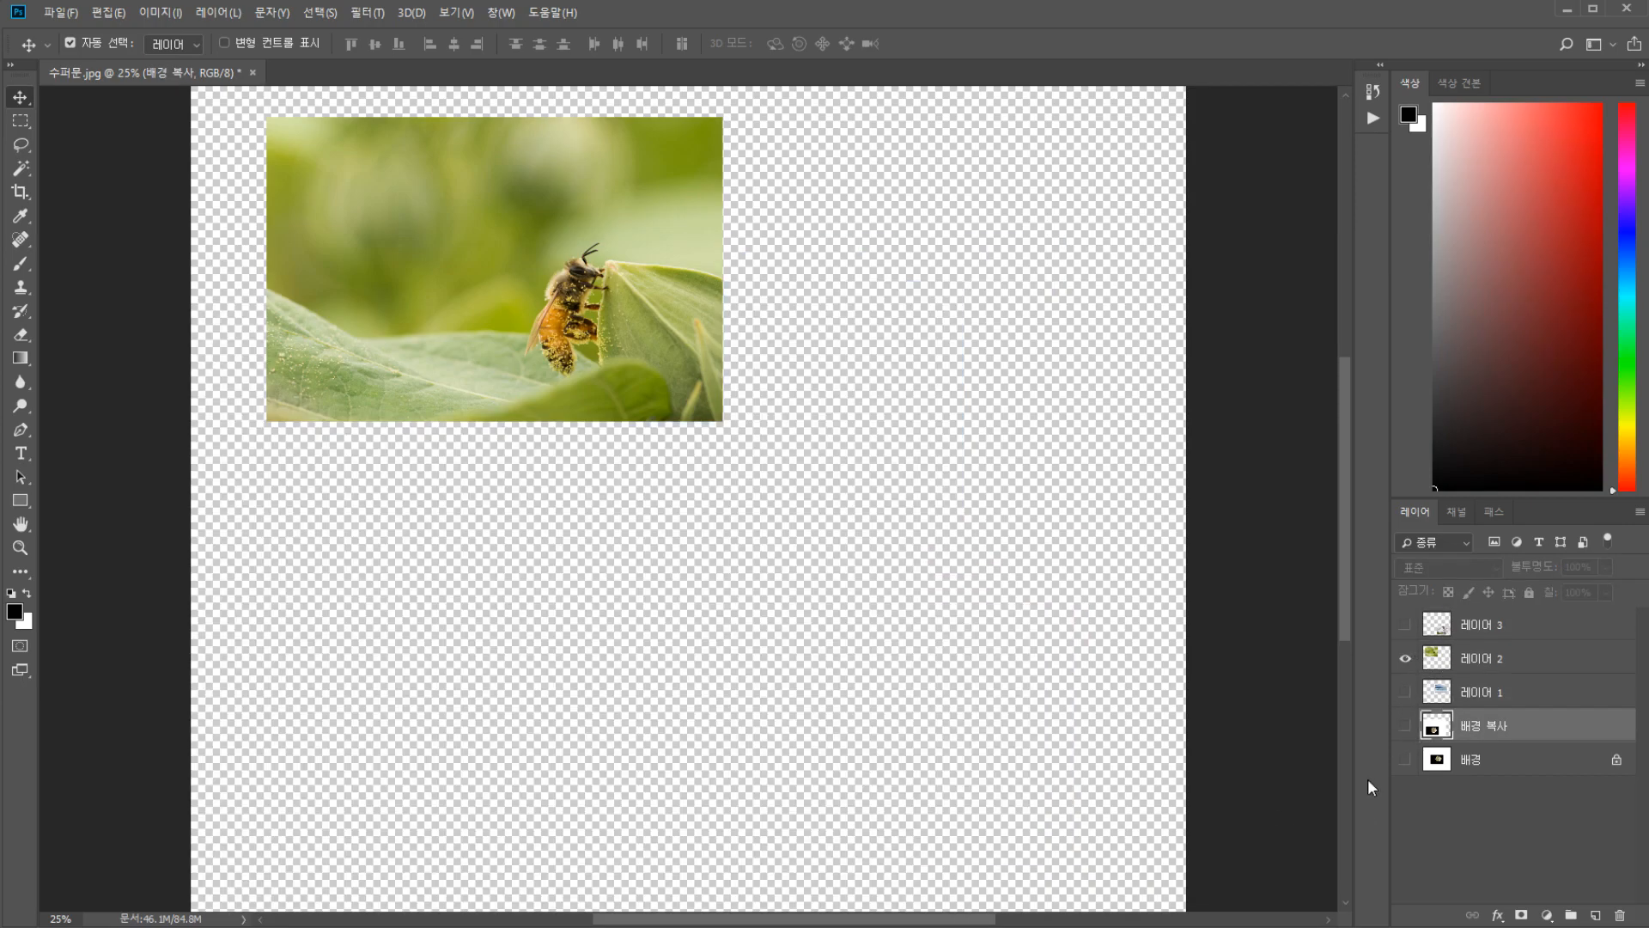
left_click(797, 608)
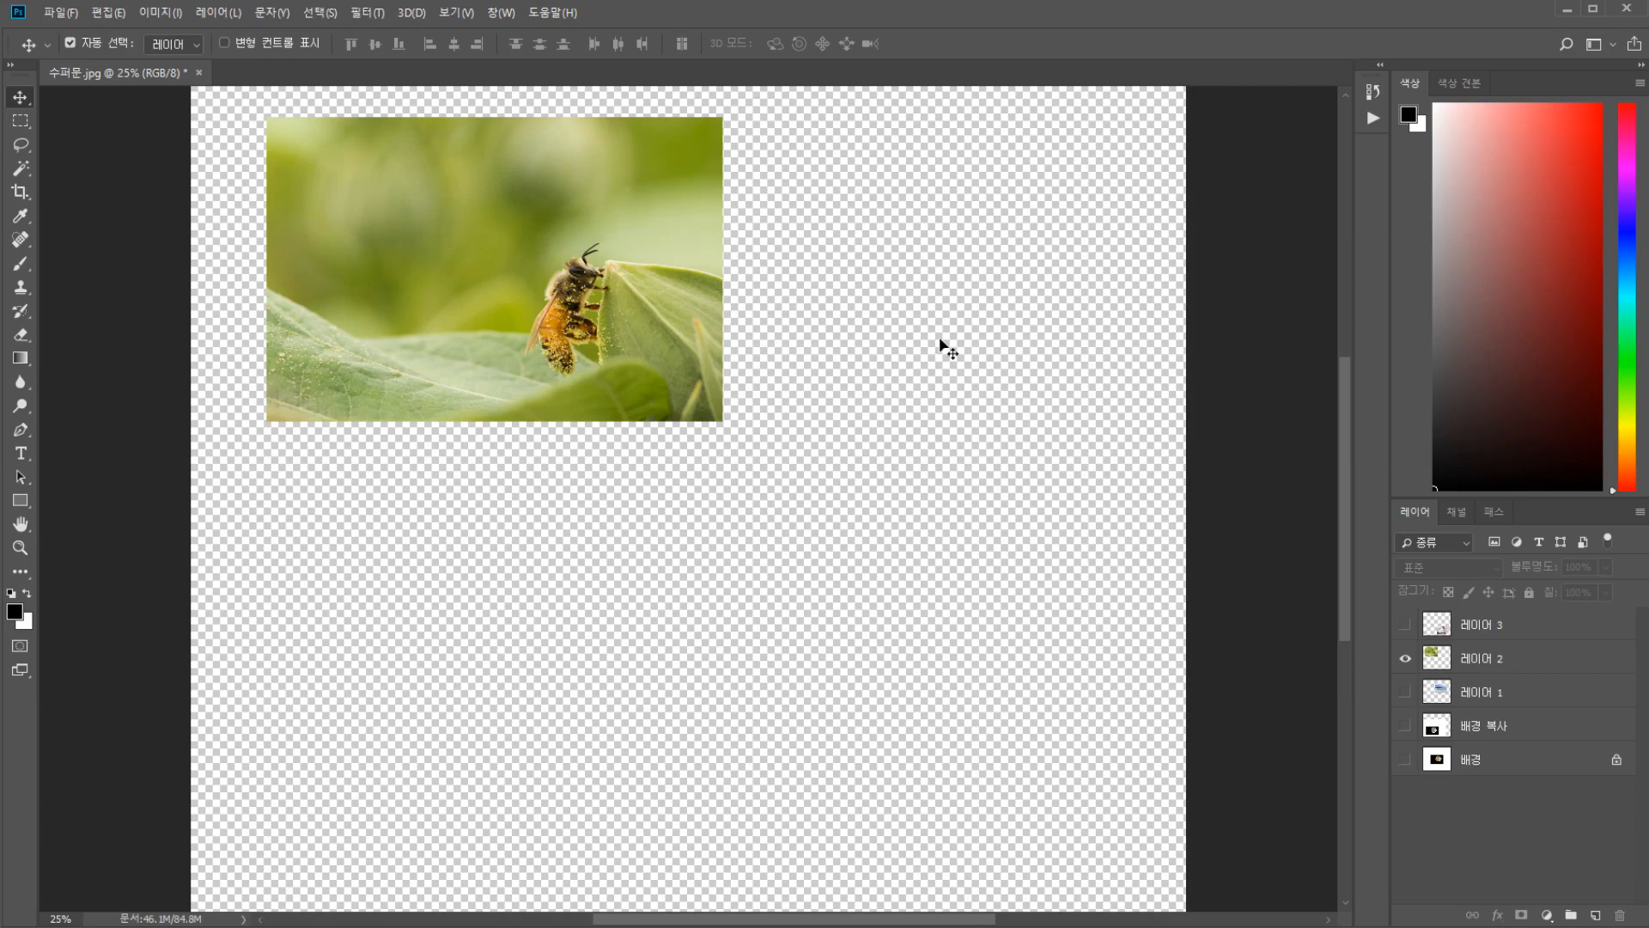
left_click(1408, 674, "alt")
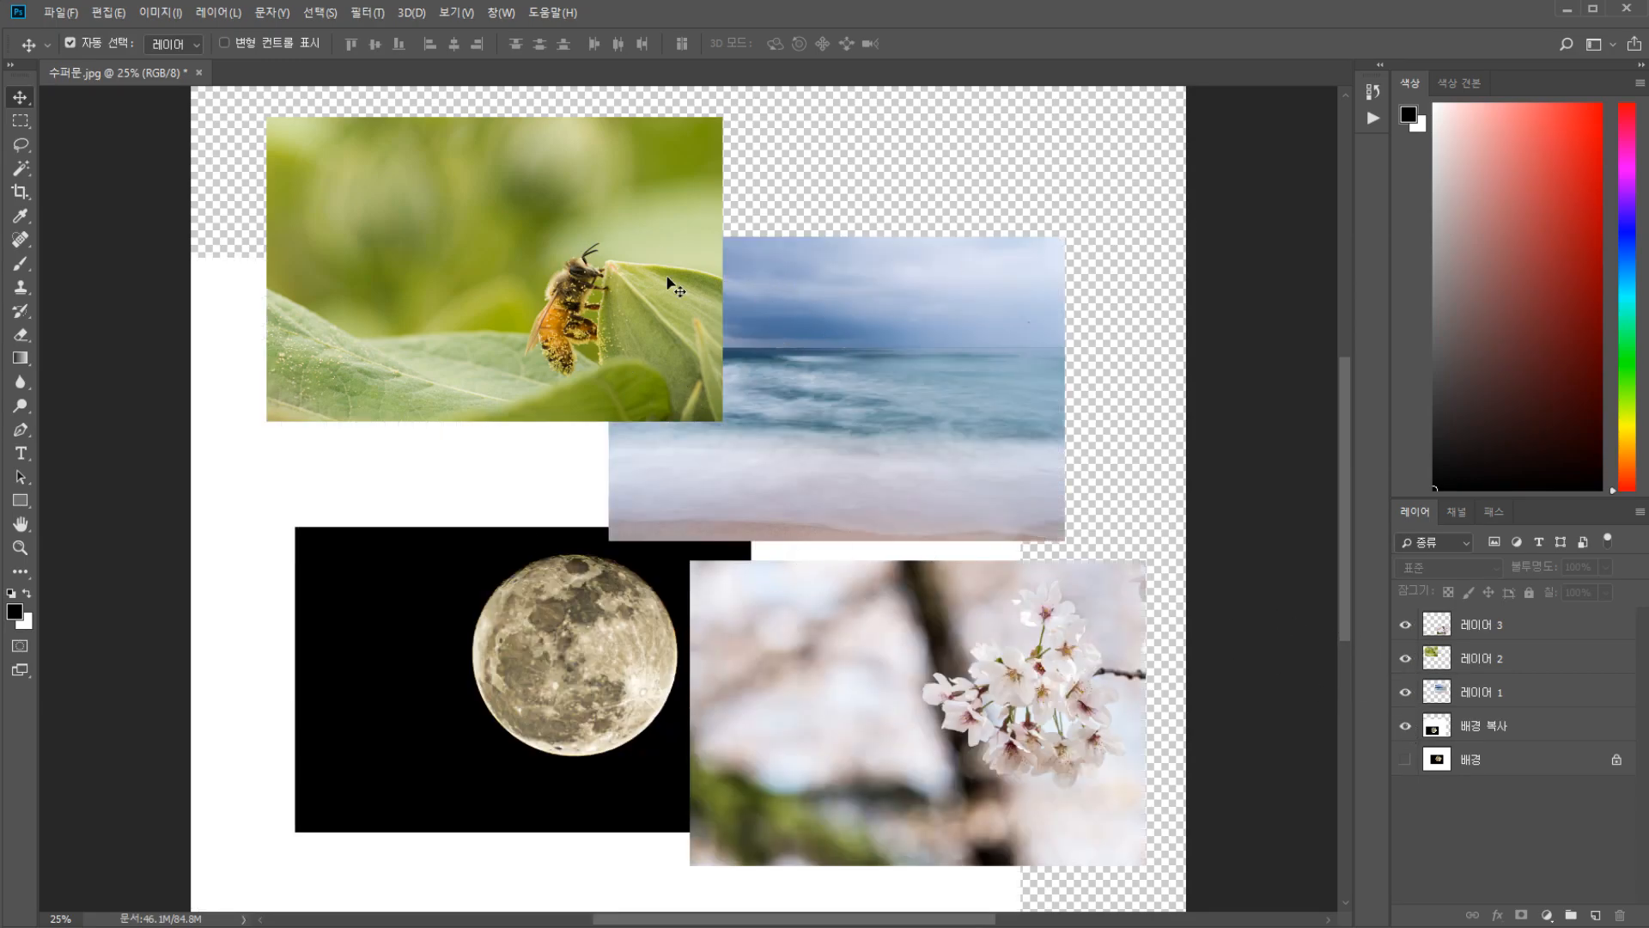
Auto-select the sea, moon and blossom photos in turn on the canvas and turn Auto-Select off
left_click(816, 342)
left_click(586, 630)
left_click(892, 658)
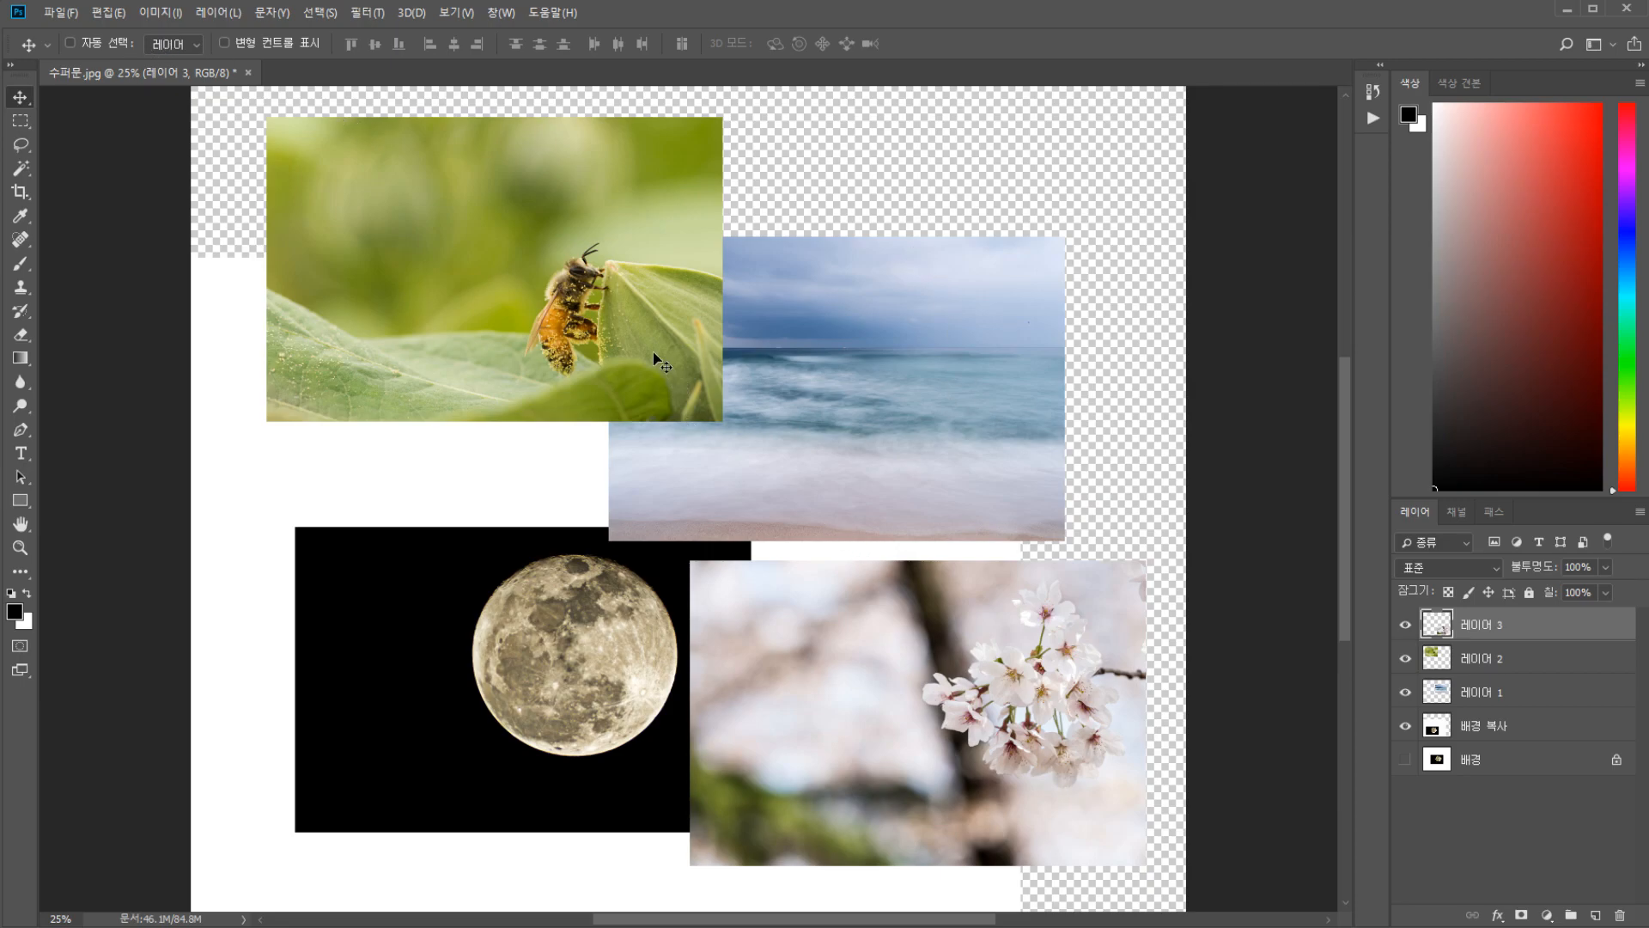
Select 레이어 1 and move the sea photo left and slightly up so it lies partly behind the bee photo
left_click(1545, 697)
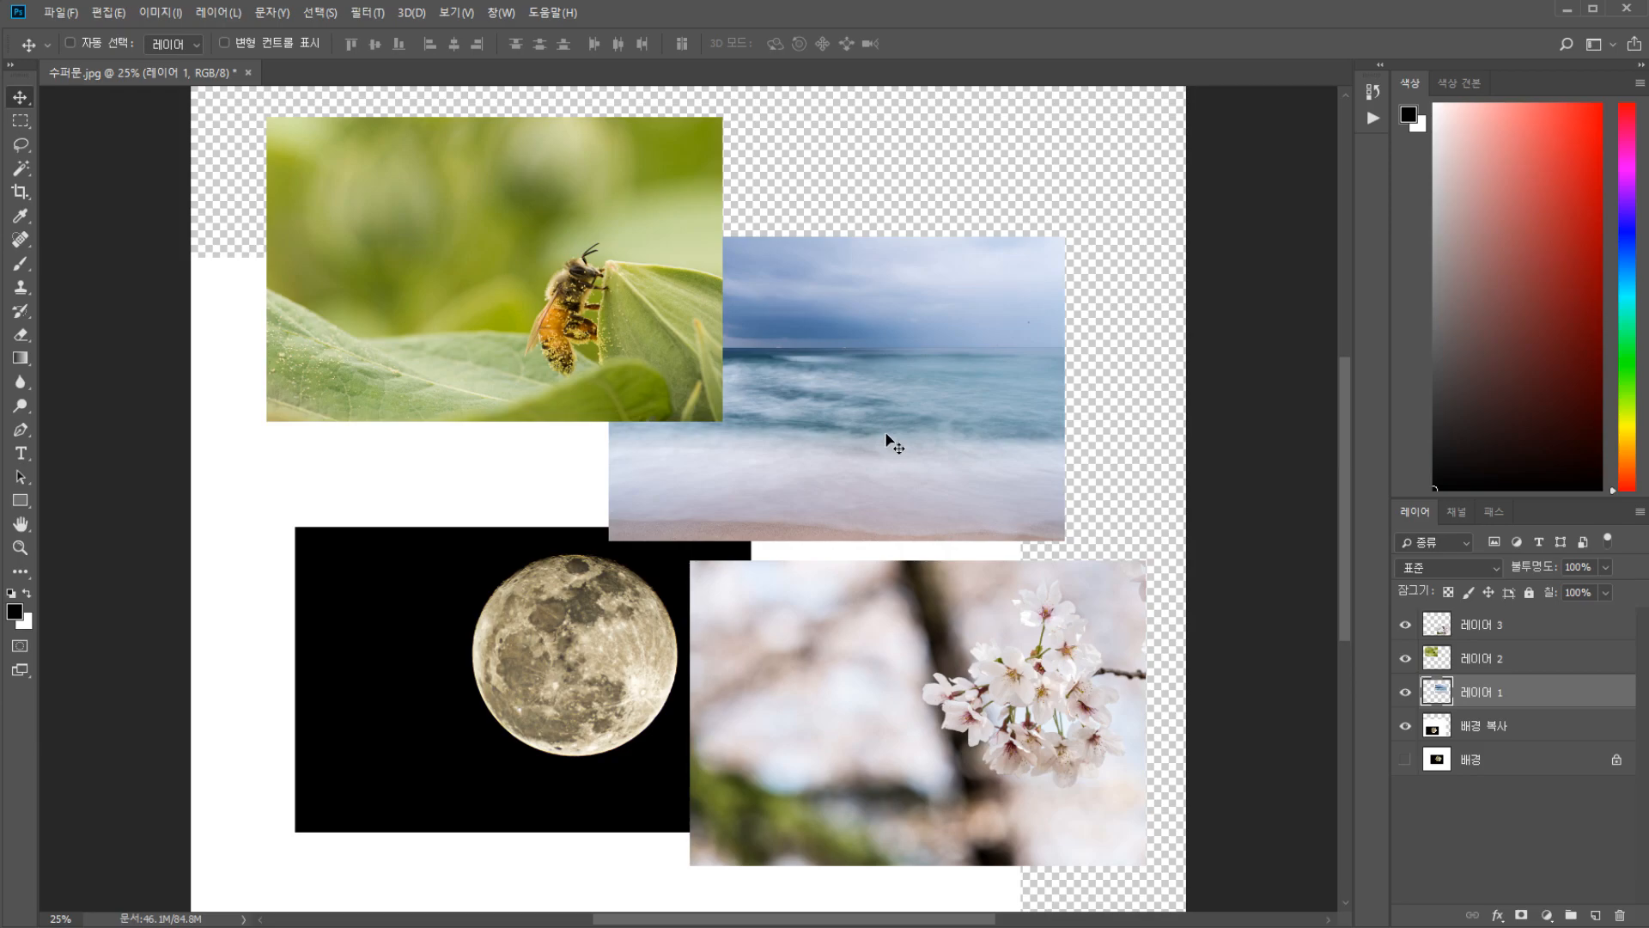
left_click(110, 38)
key("ctrl")
left_click_drag(873, 394, 819, 340)
left_click_drag(638, 306, 429, 263)
Select 배경 복사 and move the moon photo up behind the sea photo, offset slightly down and right from it
mouse_move(558, 656)
left_mouse_down()
mouse_move(584, 581)
mouse_move(569, 657)
left_mouse_up()
left_click(496, 753, "ctrl")
left_click_drag(497, 752, 596, 466)
left_click(1480, 670)
left_click(1472, 736)
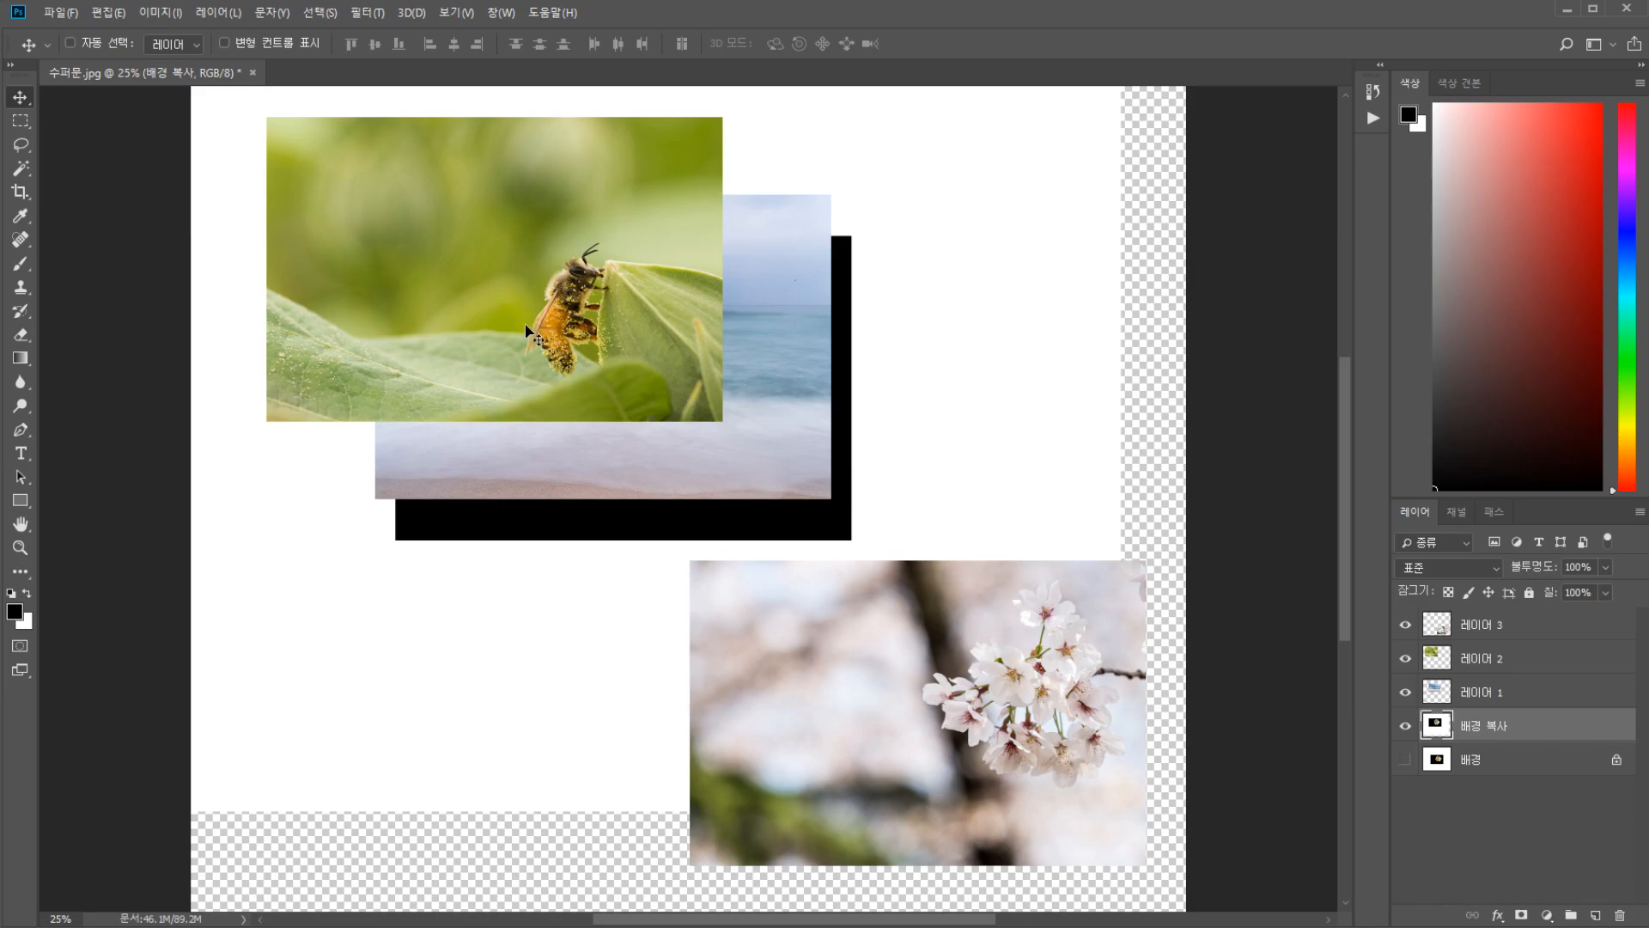
left_click_drag(715, 414, 750, 386)
Temporarily auto-select the sea photo on the canvas and move it down and right, partly behind the blossom photo
left_click(776, 335)
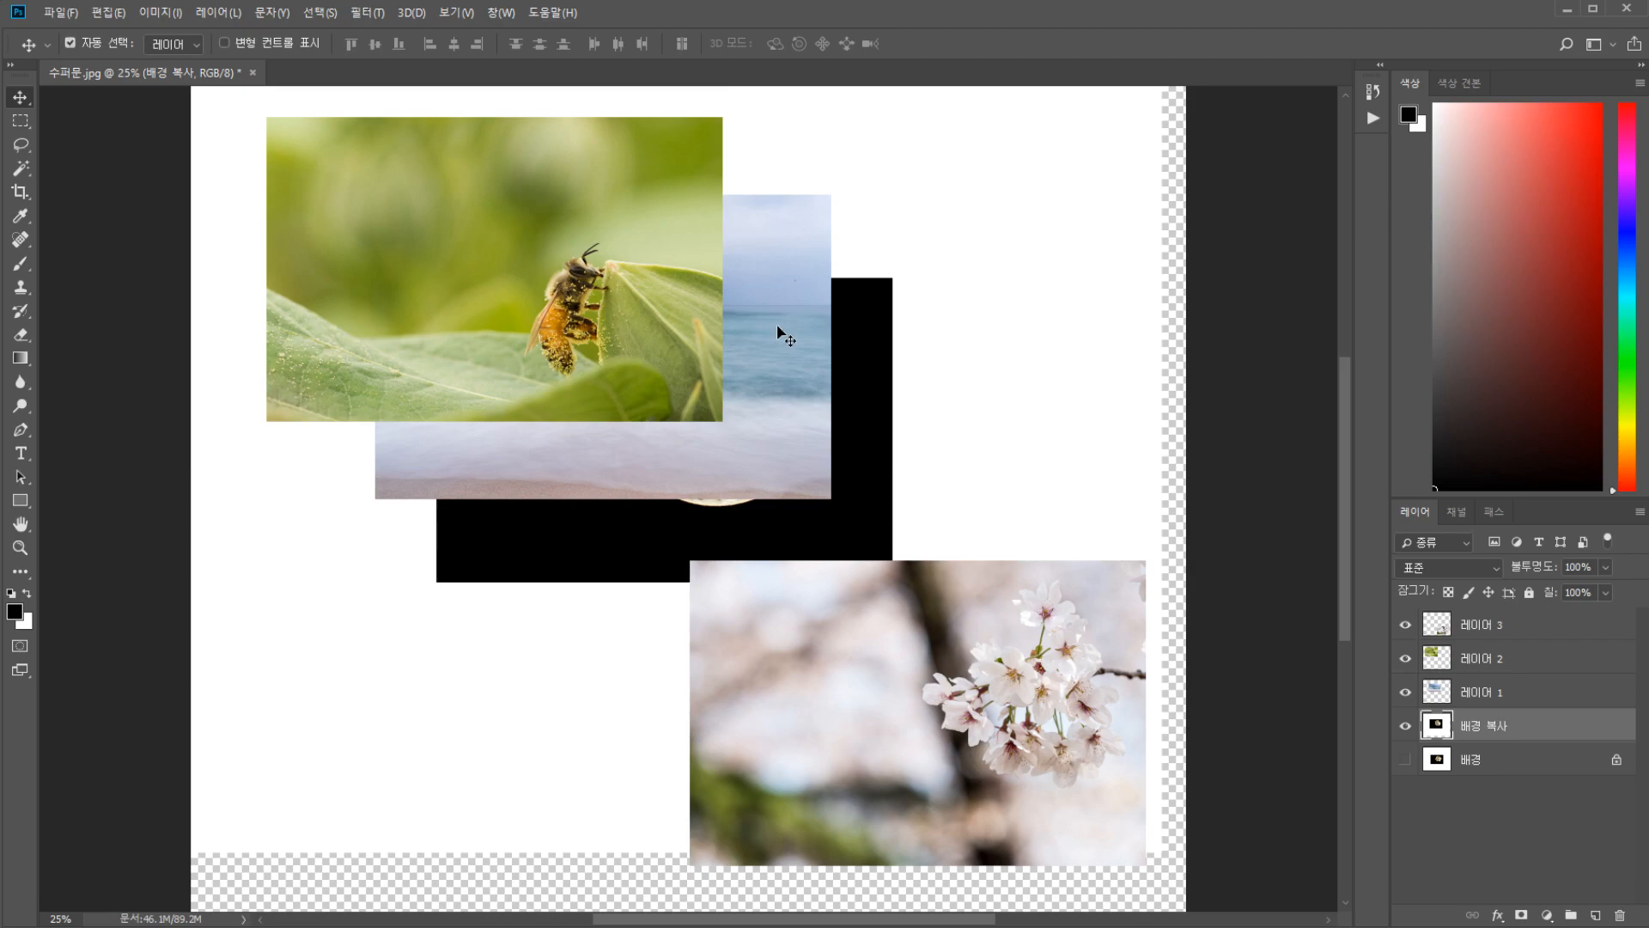
key("ctrl")
left_click(790, 284, "ctrl")
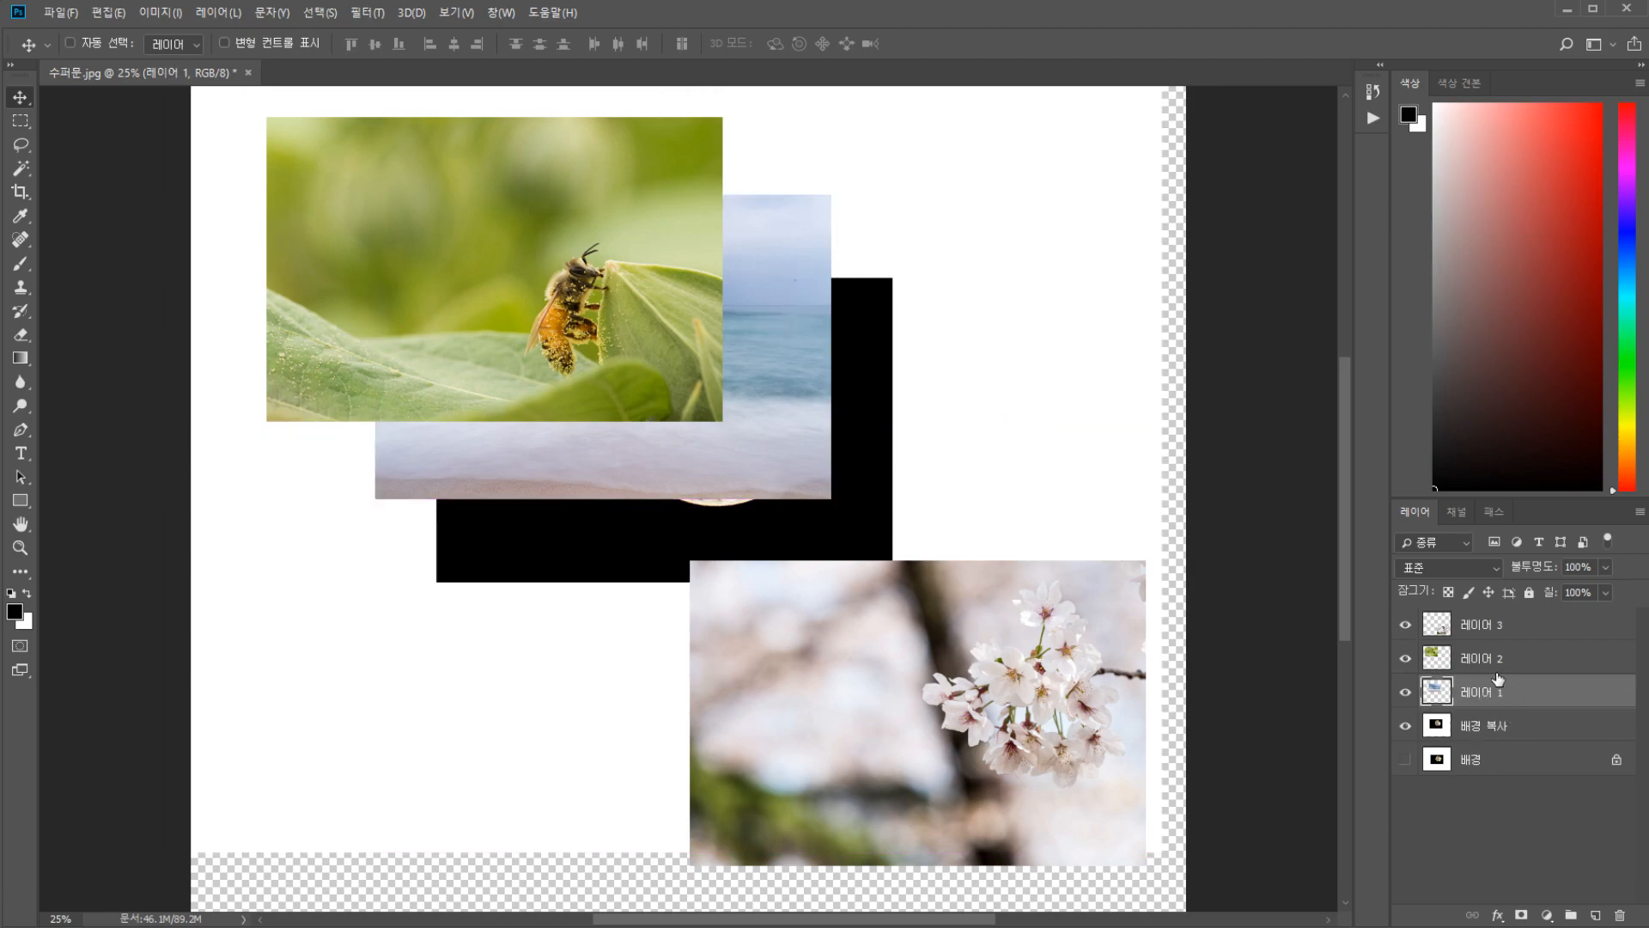
left_click_drag(794, 340, 989, 567)
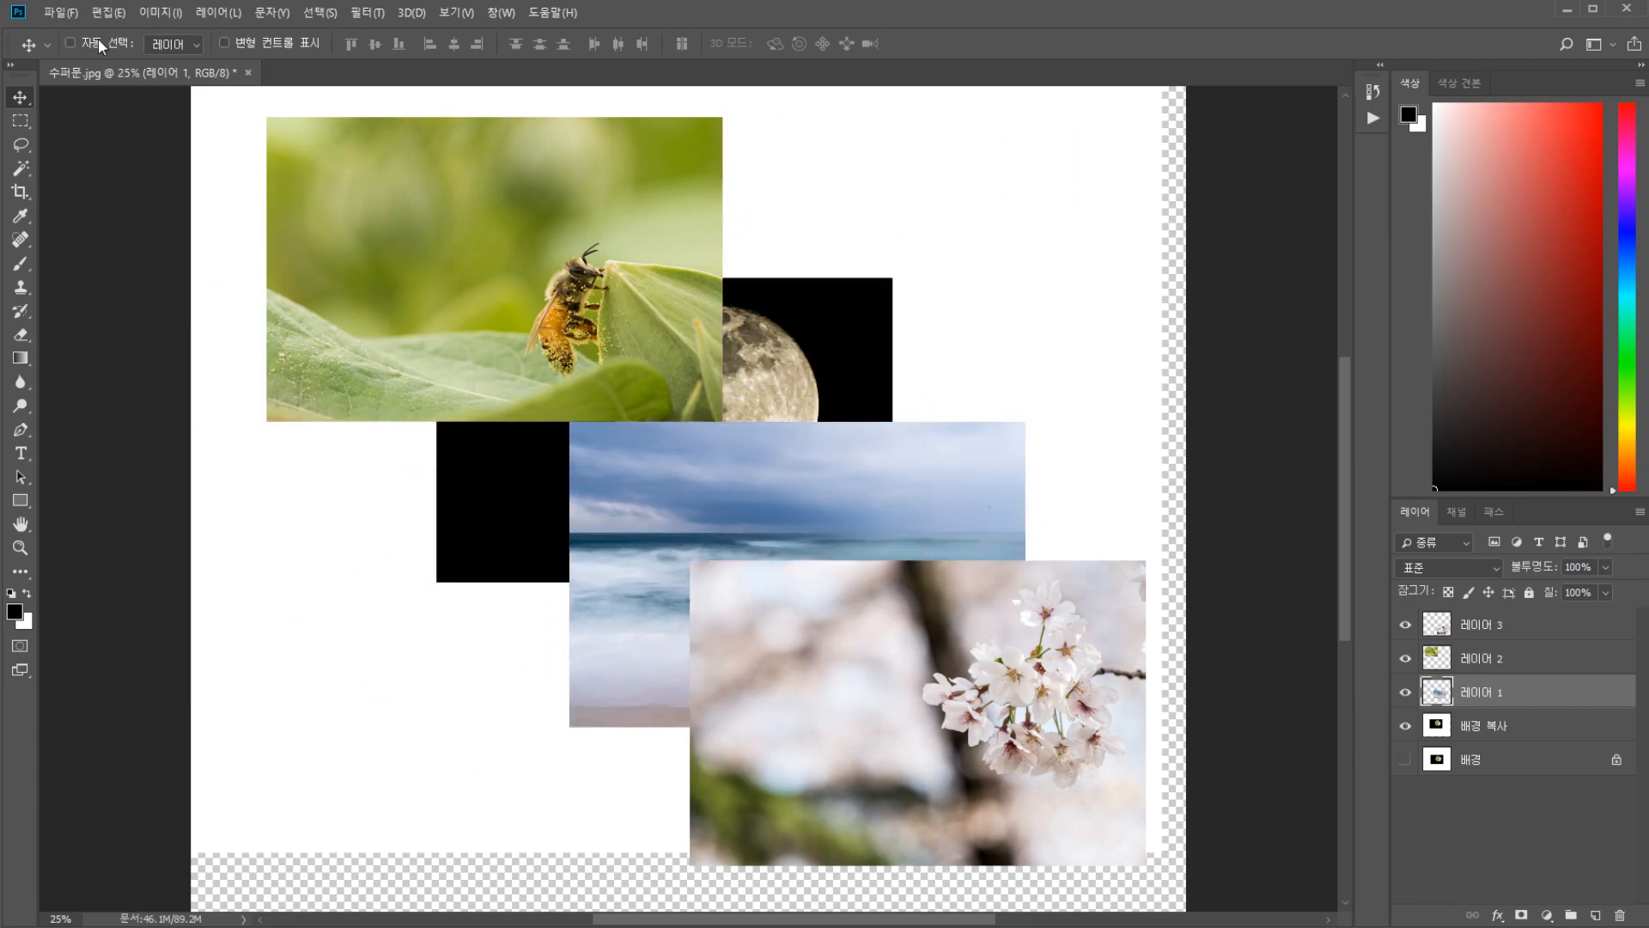
Temporarily auto-select the moon, bee, sea and blossom photos repeatedly on the canvas, ending on the blossom photo
left_click(790, 356, "ctrl")
left_click(606, 283, "ctrl")
left_click(723, 486, "ctrl")
left_click(816, 653, "ctrl")
left_click(744, 457, "ctrl")
left_click(753, 342, "ctrl")
left_click(687, 352, "ctrl")
left_click(777, 644, "ctrl")
left_click(828, 524, "ctrl")
left_click(953, 670, "ctrl")
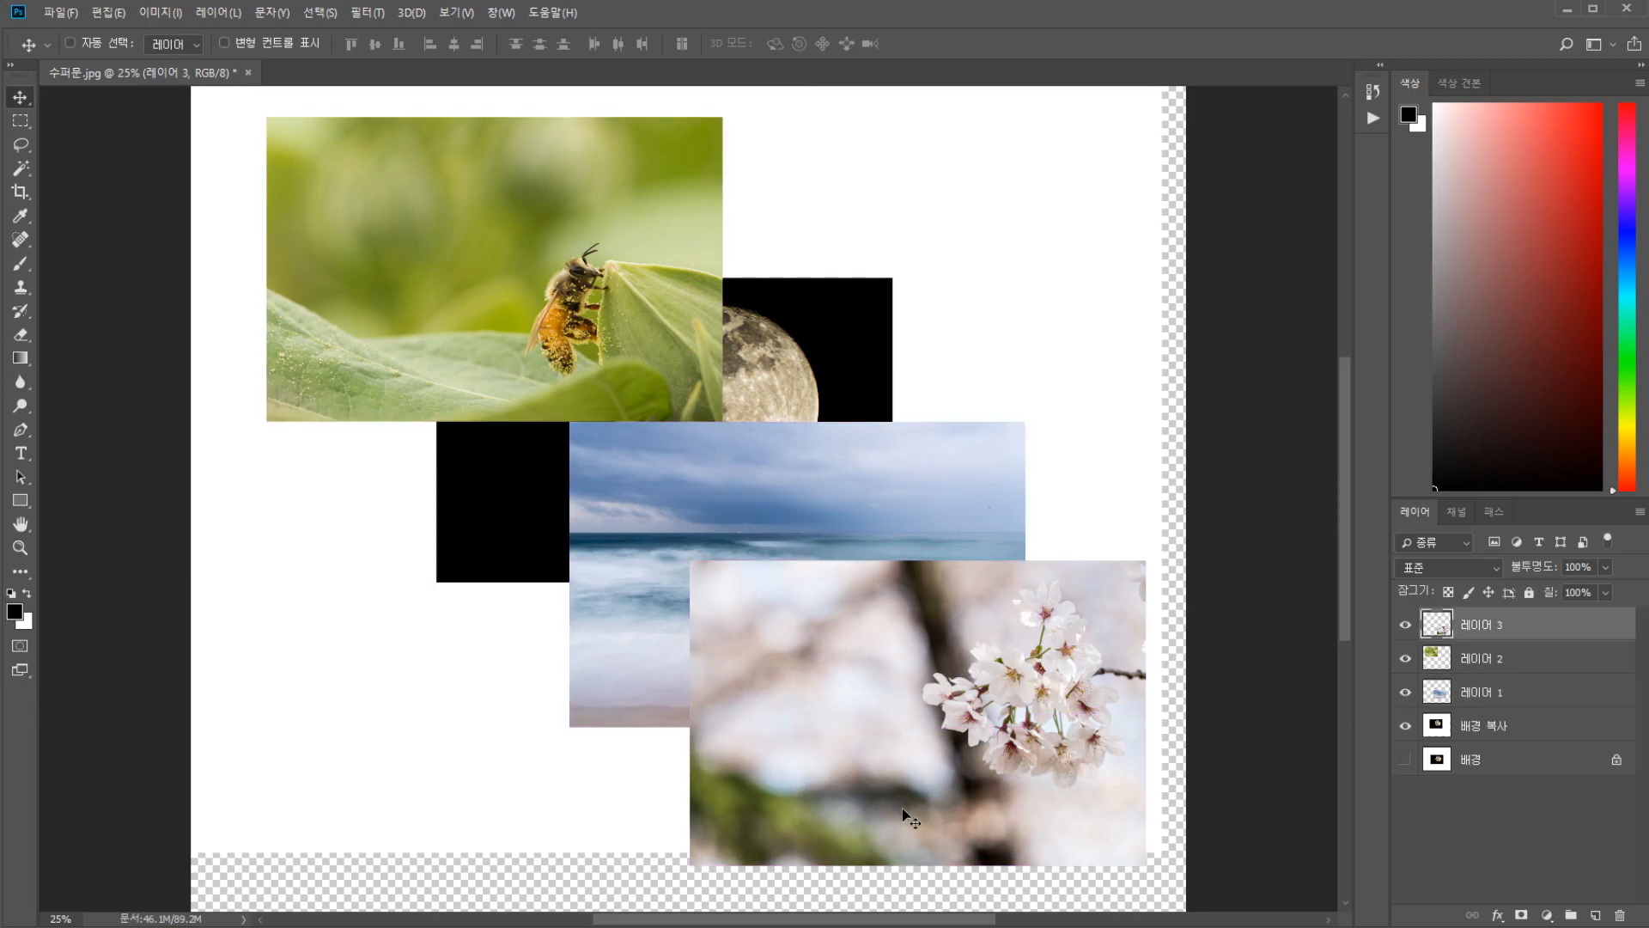
Using temporary auto-select, move the sea photo up and left behind the bee photo and the moon photo slightly down
left_click(932, 552, "ctrl")
left_click_drag(853, 547, 612, 443)
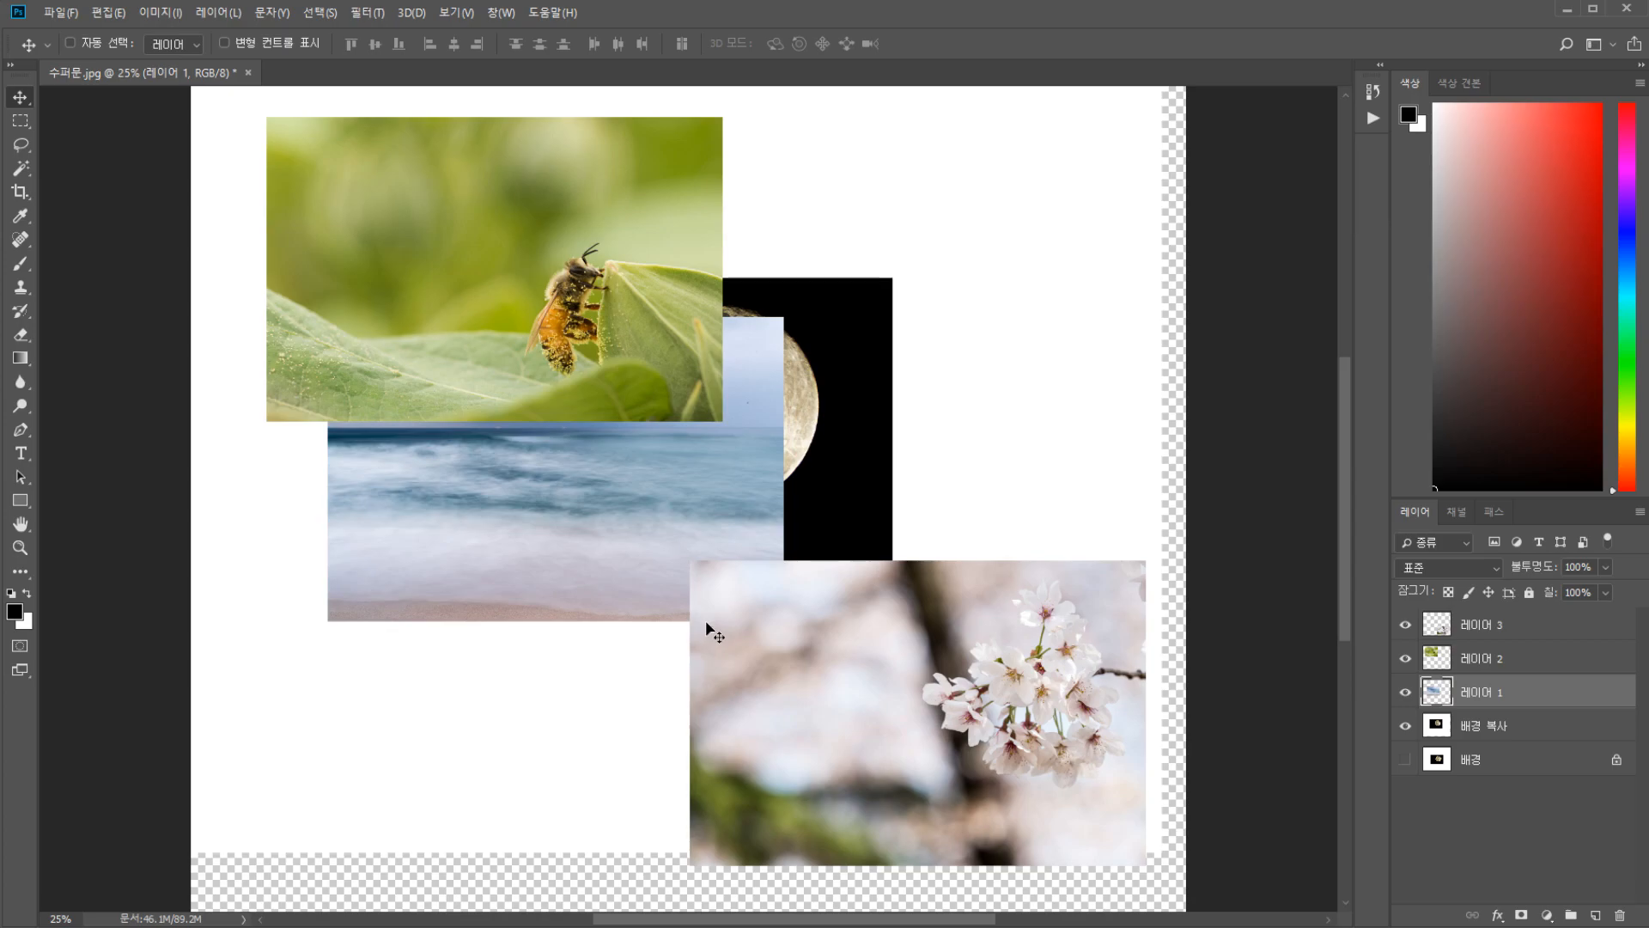
left_click(837, 402, "ctrl")
left_click_drag(854, 344, 872, 418)
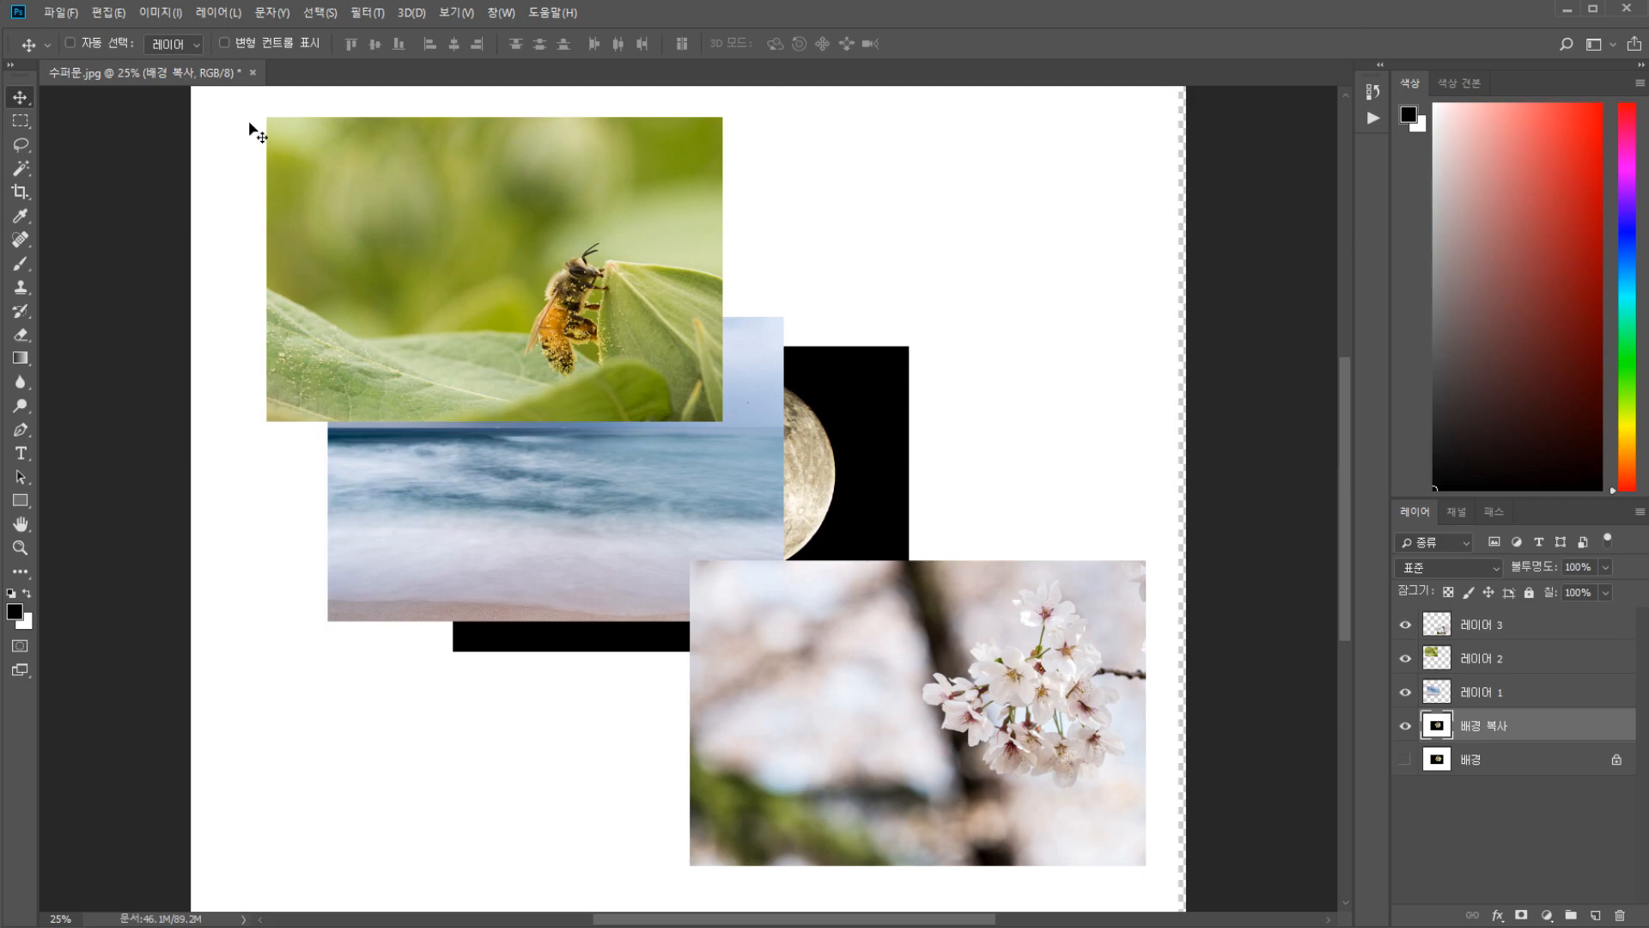
Turn on Show Transform Controls for the Move tool, select 레이어 2 and move the bee photo right over the moon photo
left_click(69, 41)
left_click(246, 44)
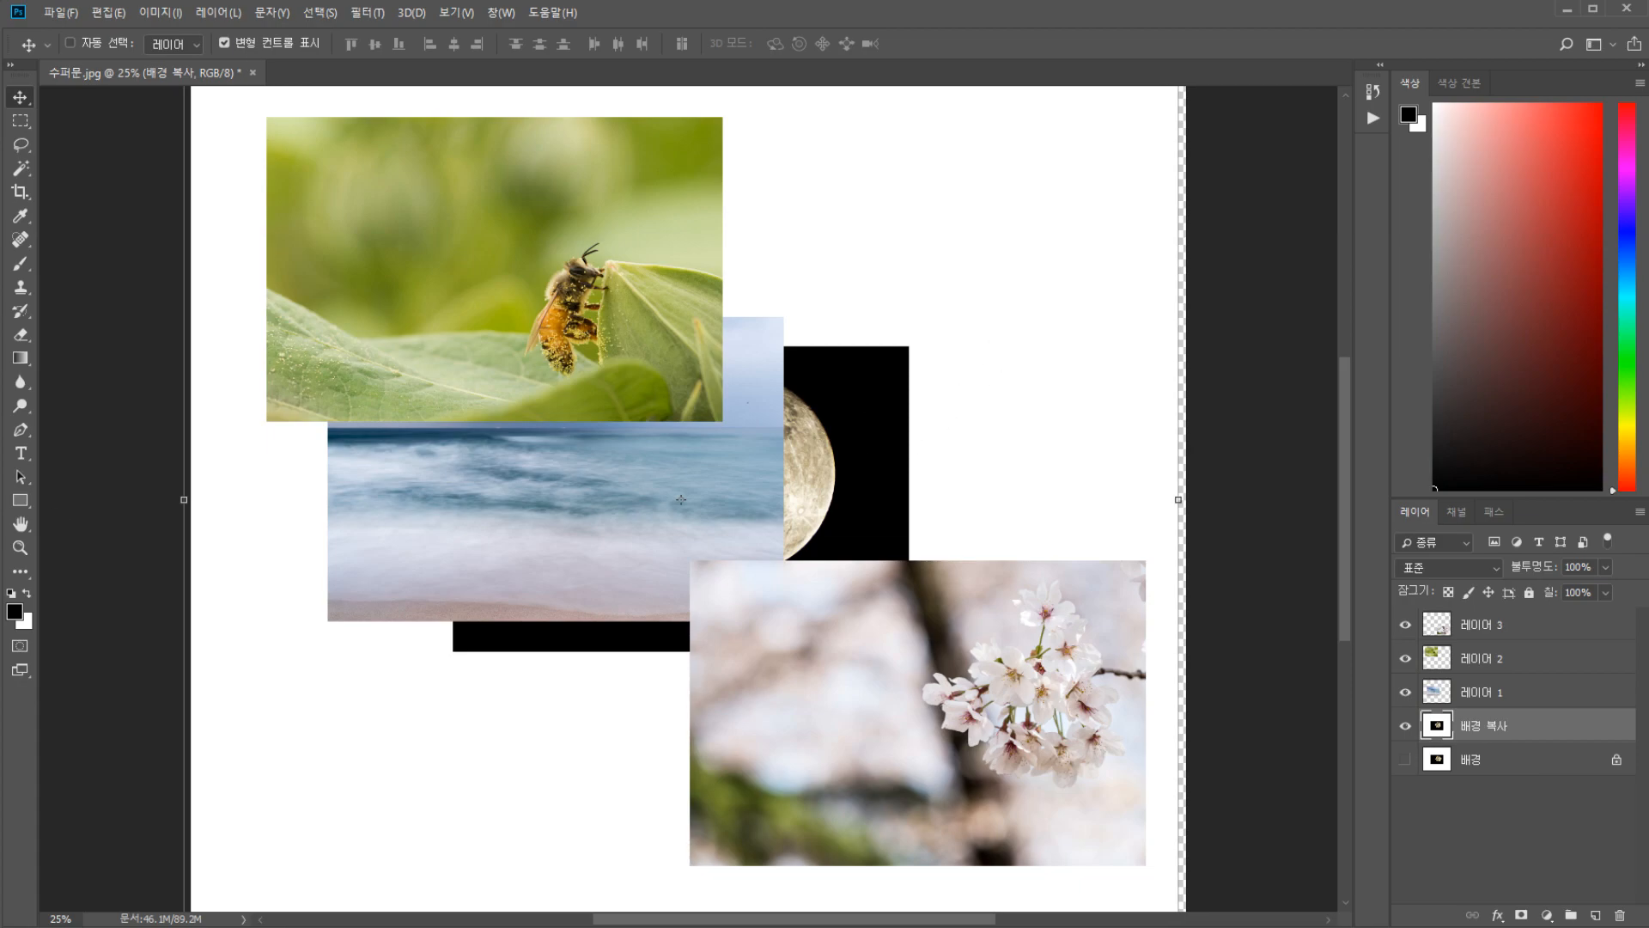
left_click(1546, 660)
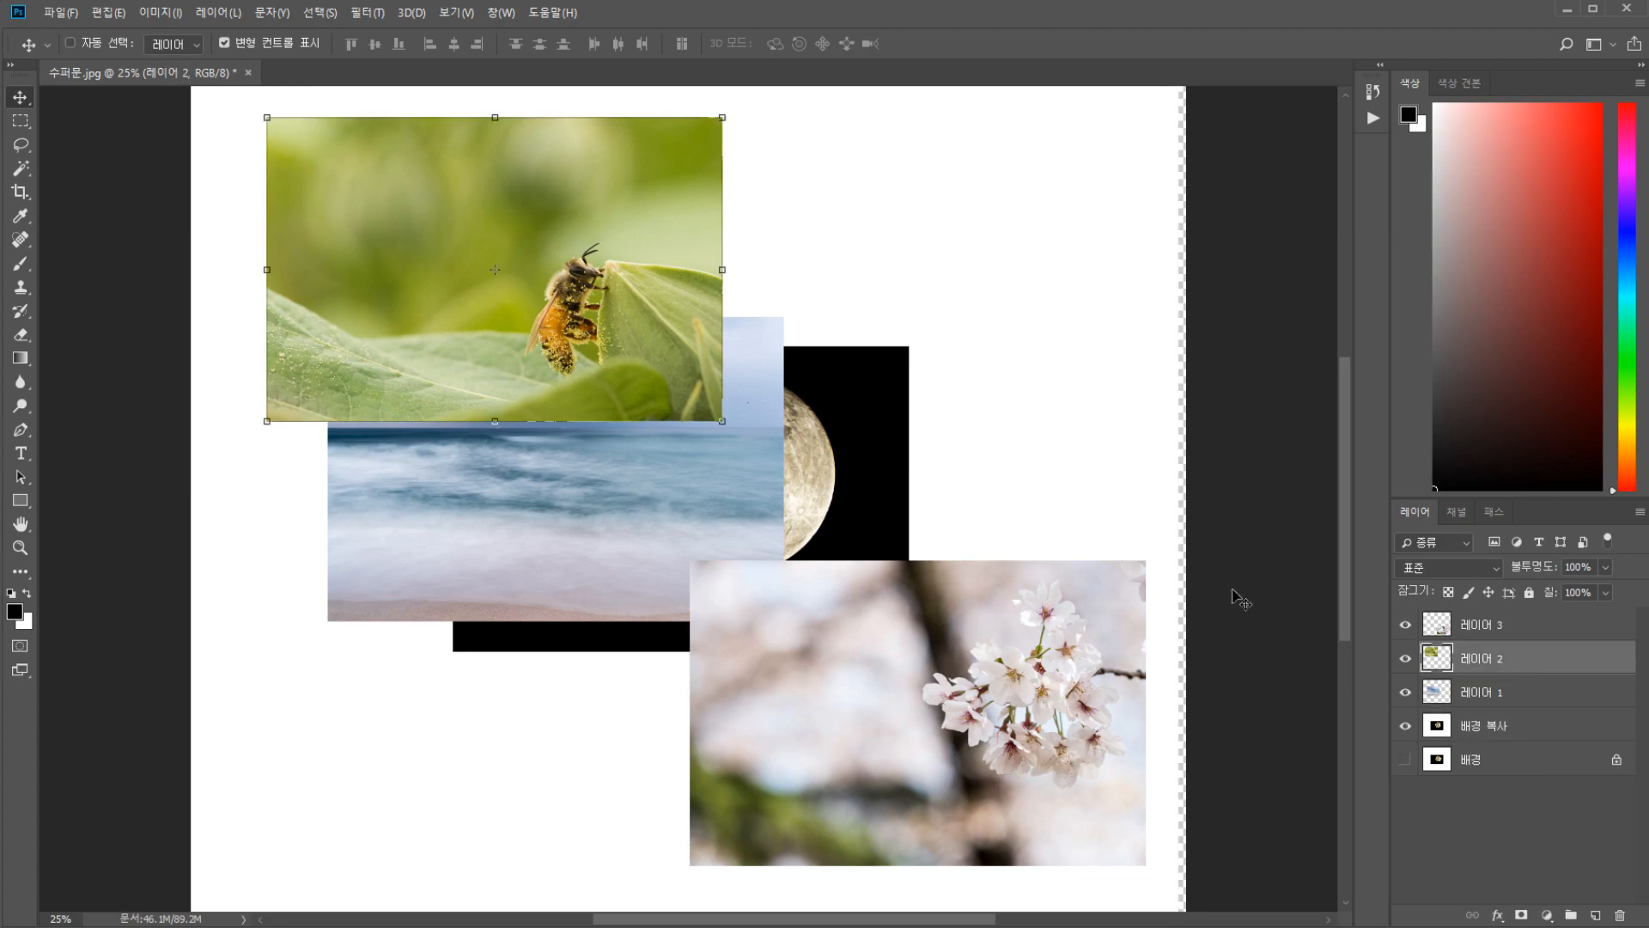
left_click_drag(584, 351, 885, 404)
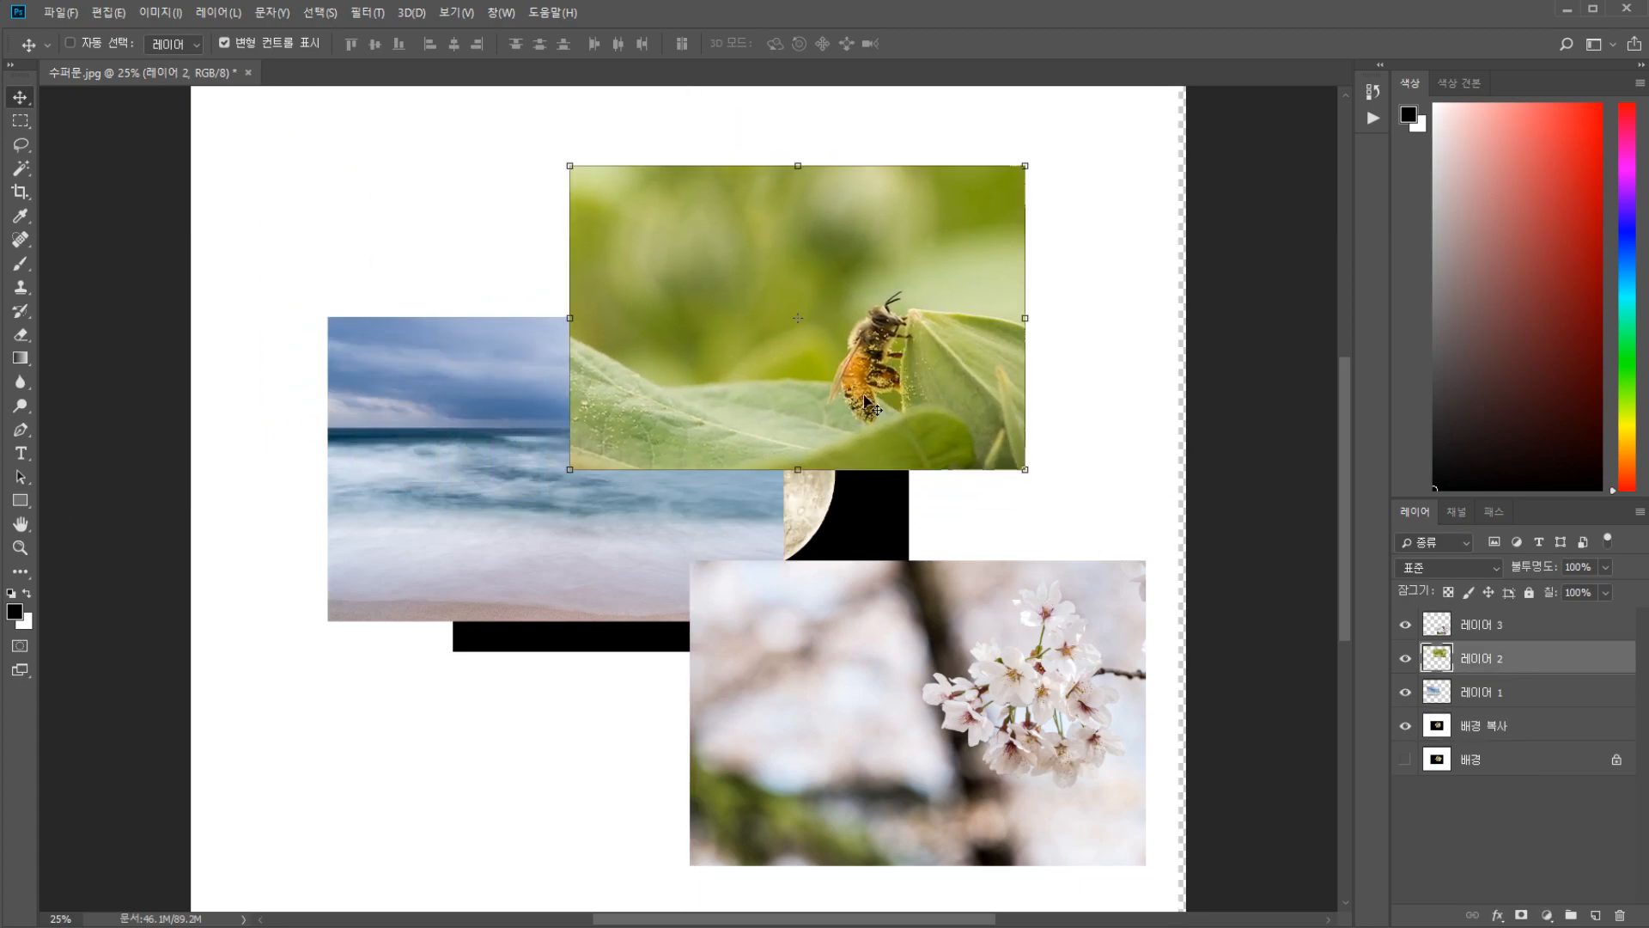
Try shrinking the bee photo from its upper-left corner, cancel the transform, and turn off Show Transform Controls
left_click_drag(563, 163, 606, 254)
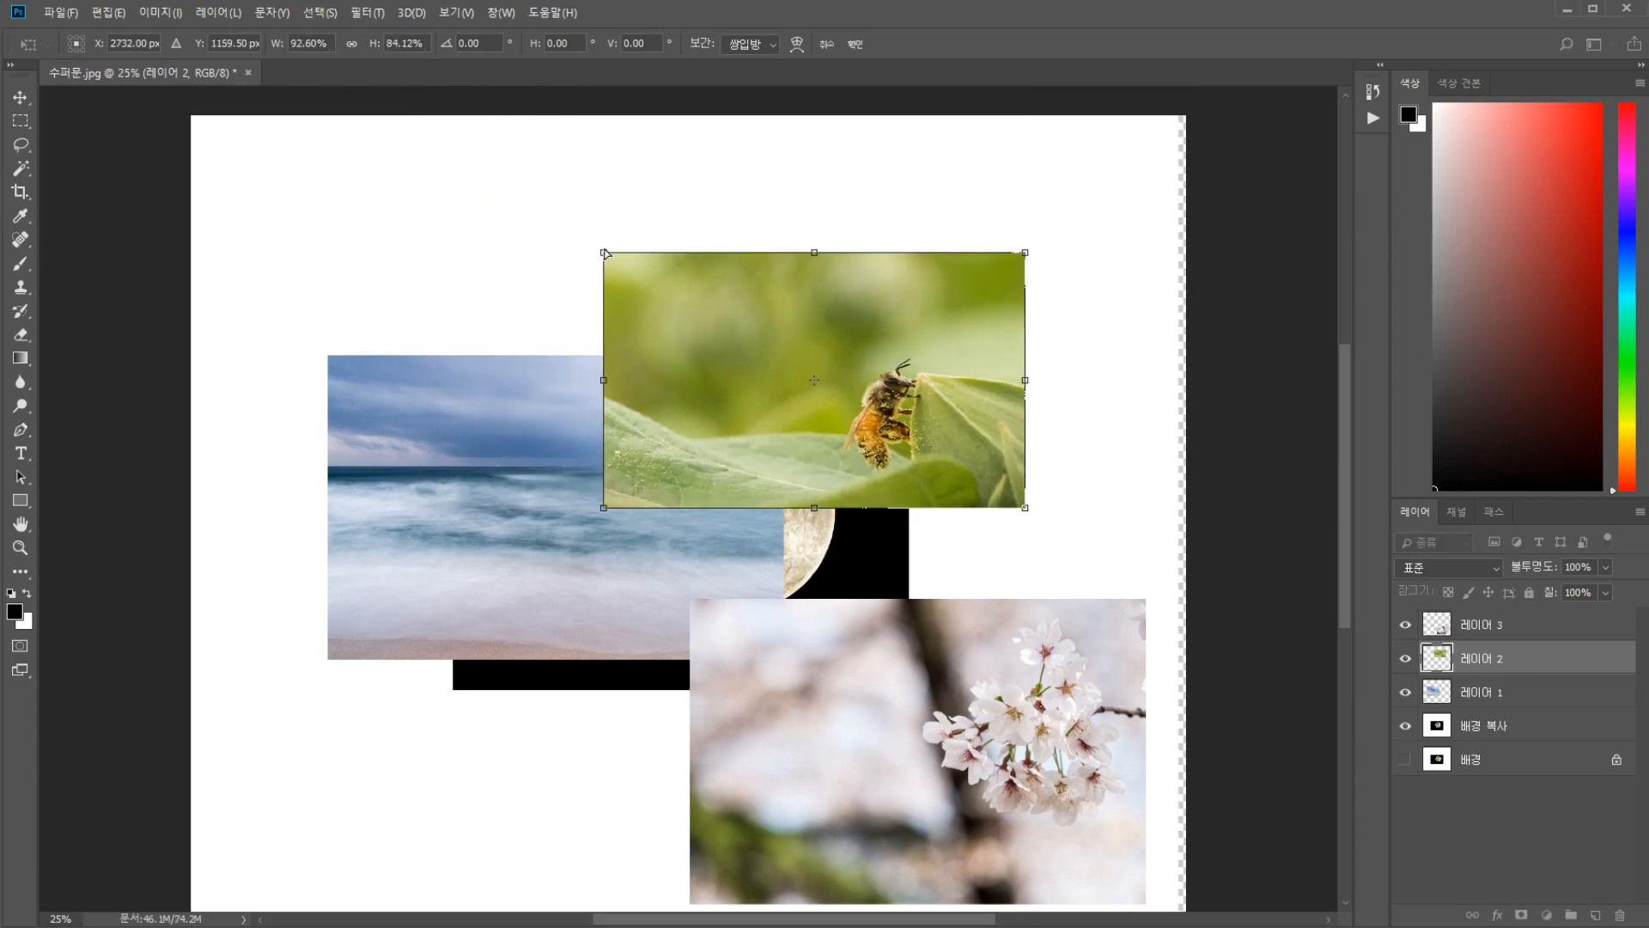
key("Escape")
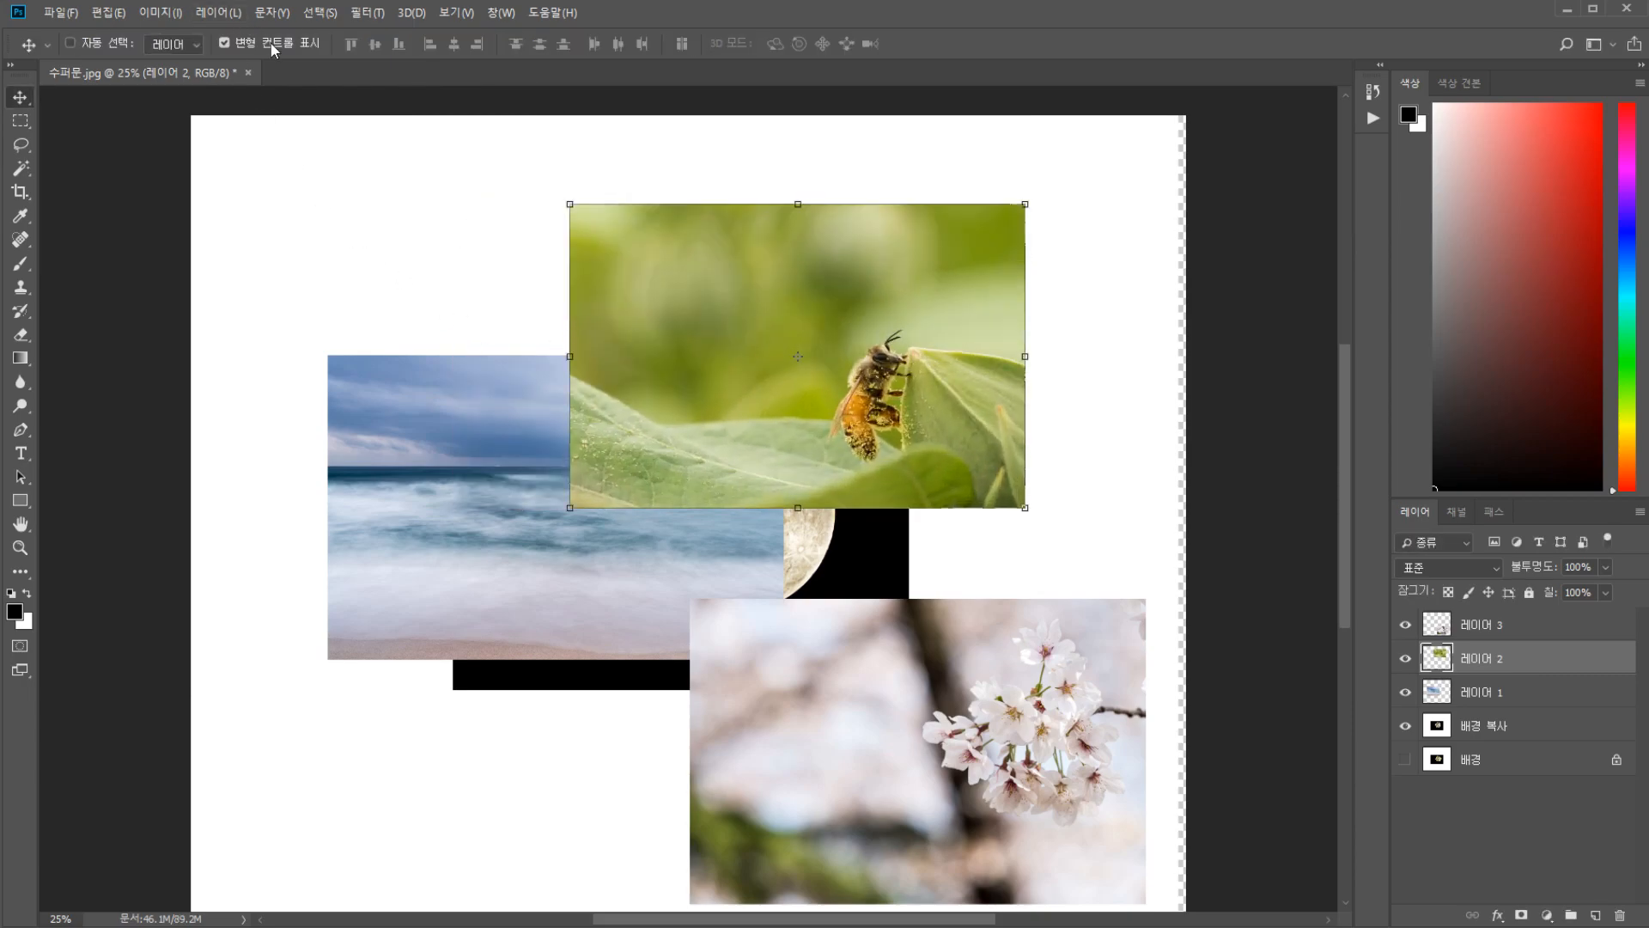
left_click(270, 42)
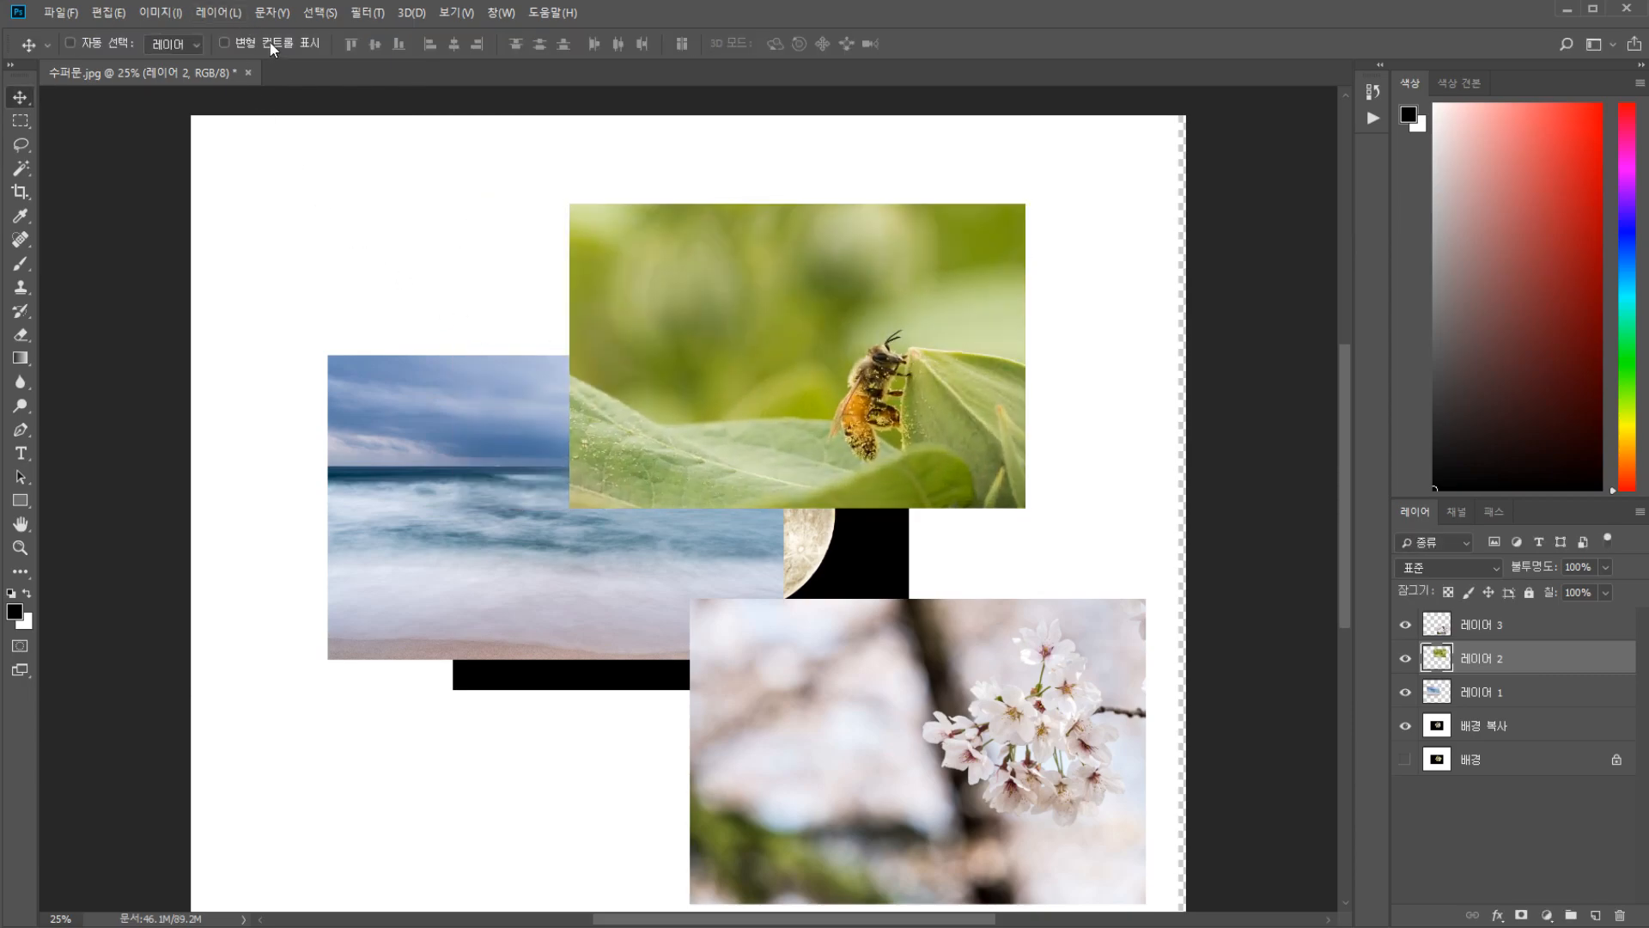
left_click(268, 43)
left_click(250, 43)
Move the bee photo left and down over the sea photo, and back right so it covers most of the moon photo
left_click_drag(884, 329, 701, 391)
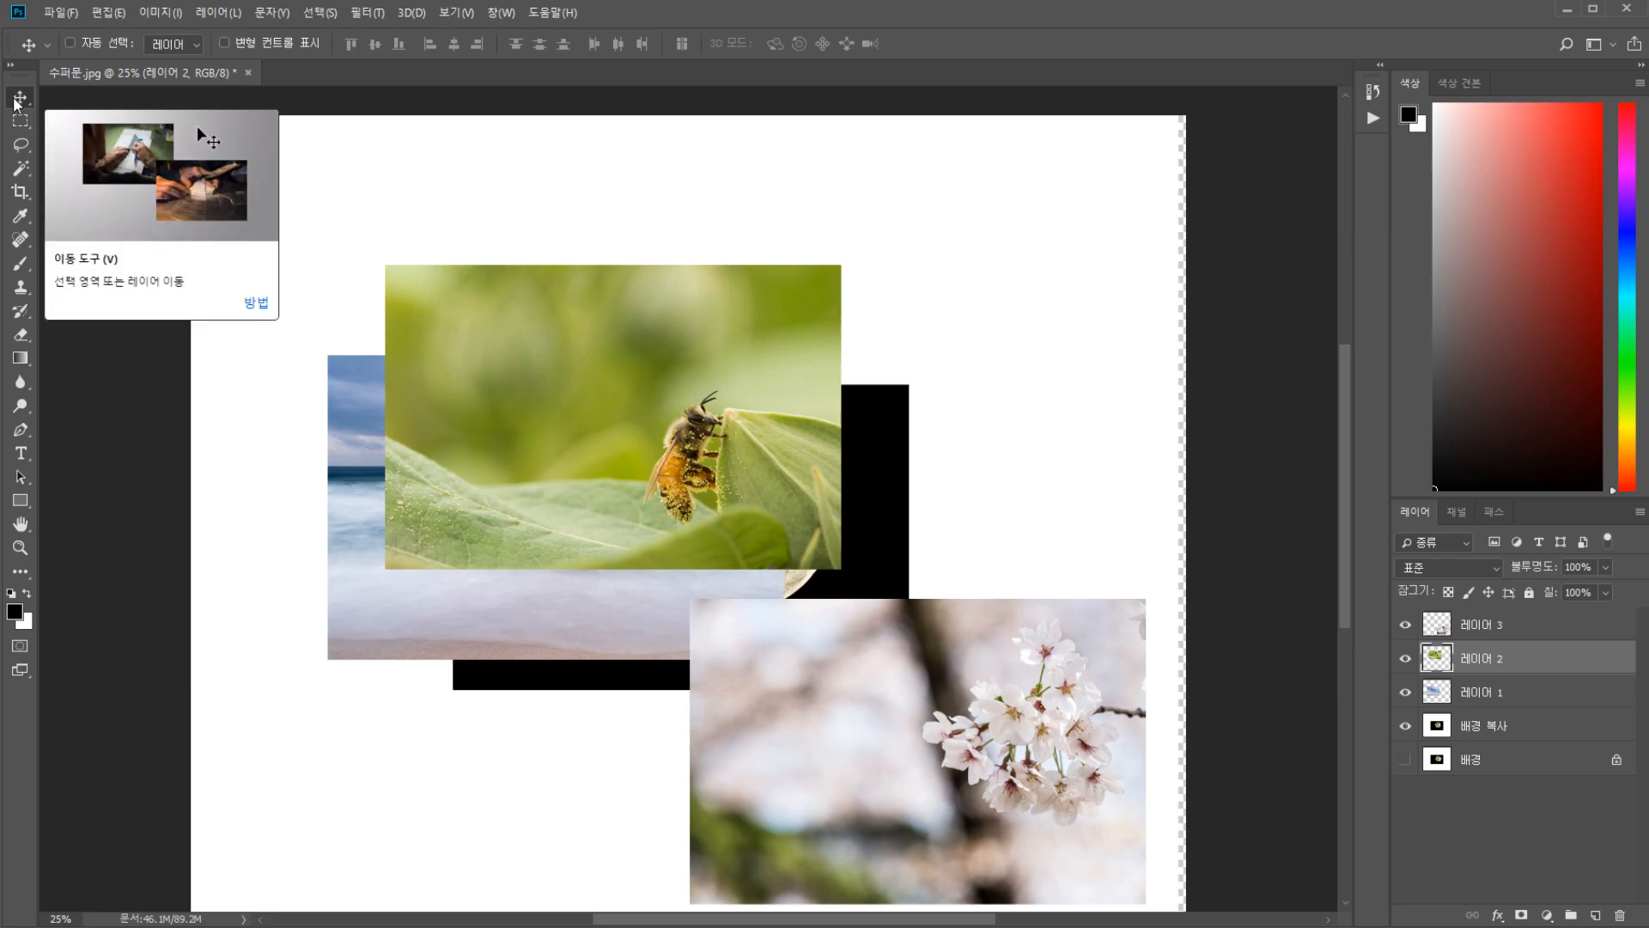
left_click_drag(520, 448, 549, 428)
left_click_drag(557, 498, 621, 364)
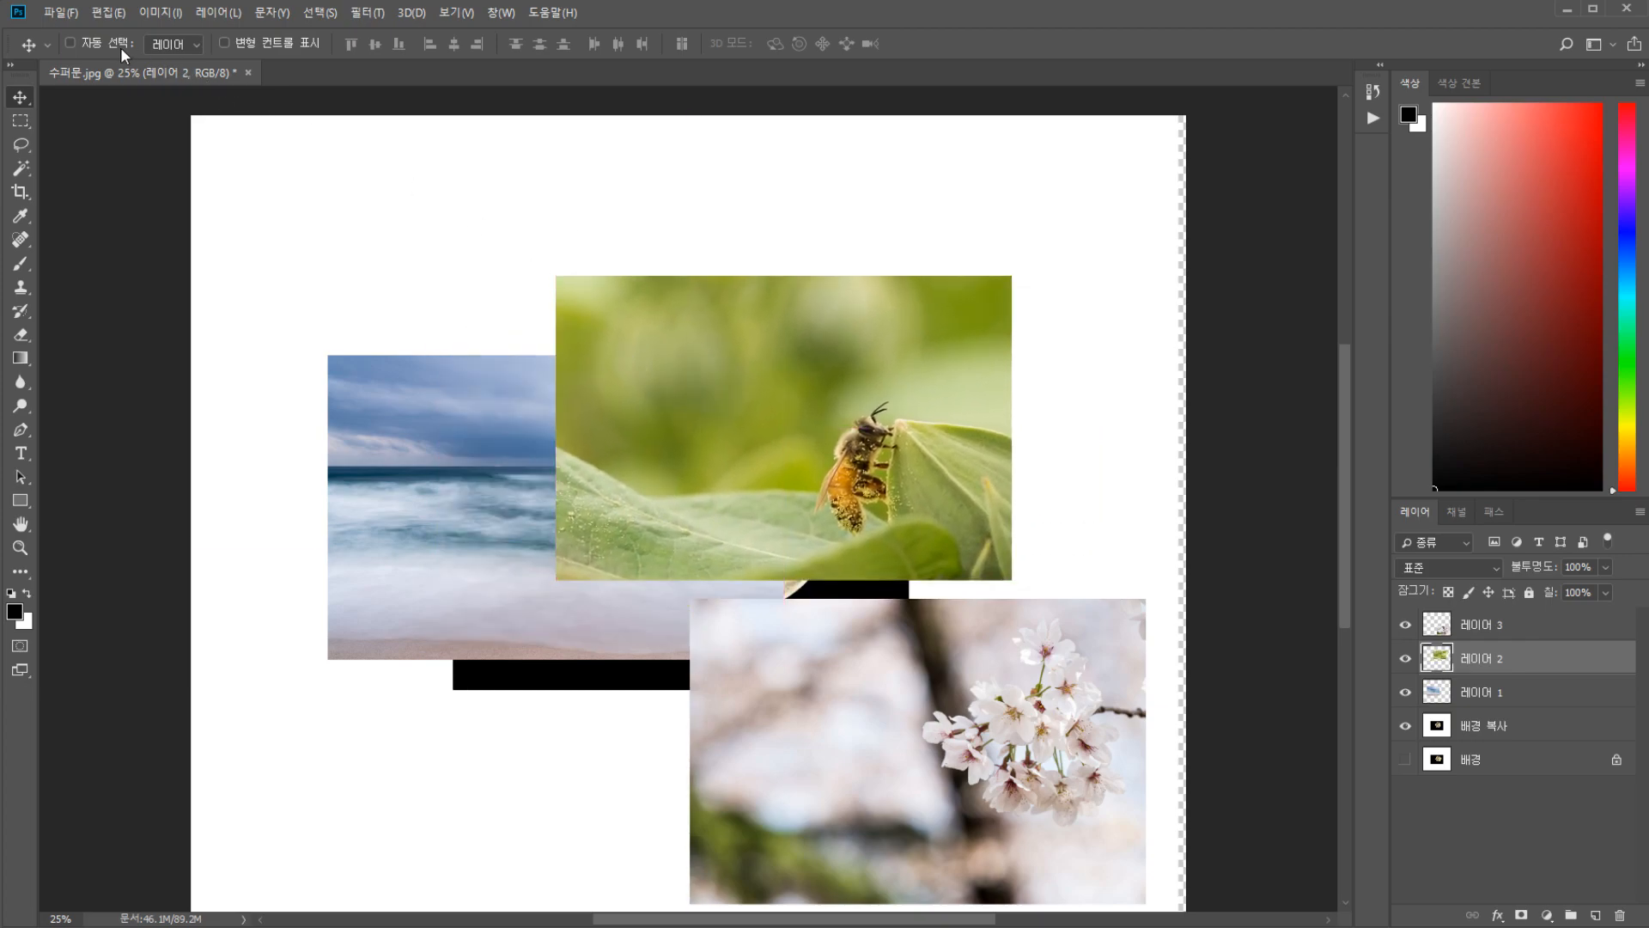
Using temporary auto-select, move the moon photo right and slightly up and pick the other photos in turn, ending on the bee photo
left_click(435, 409, "ctrl")
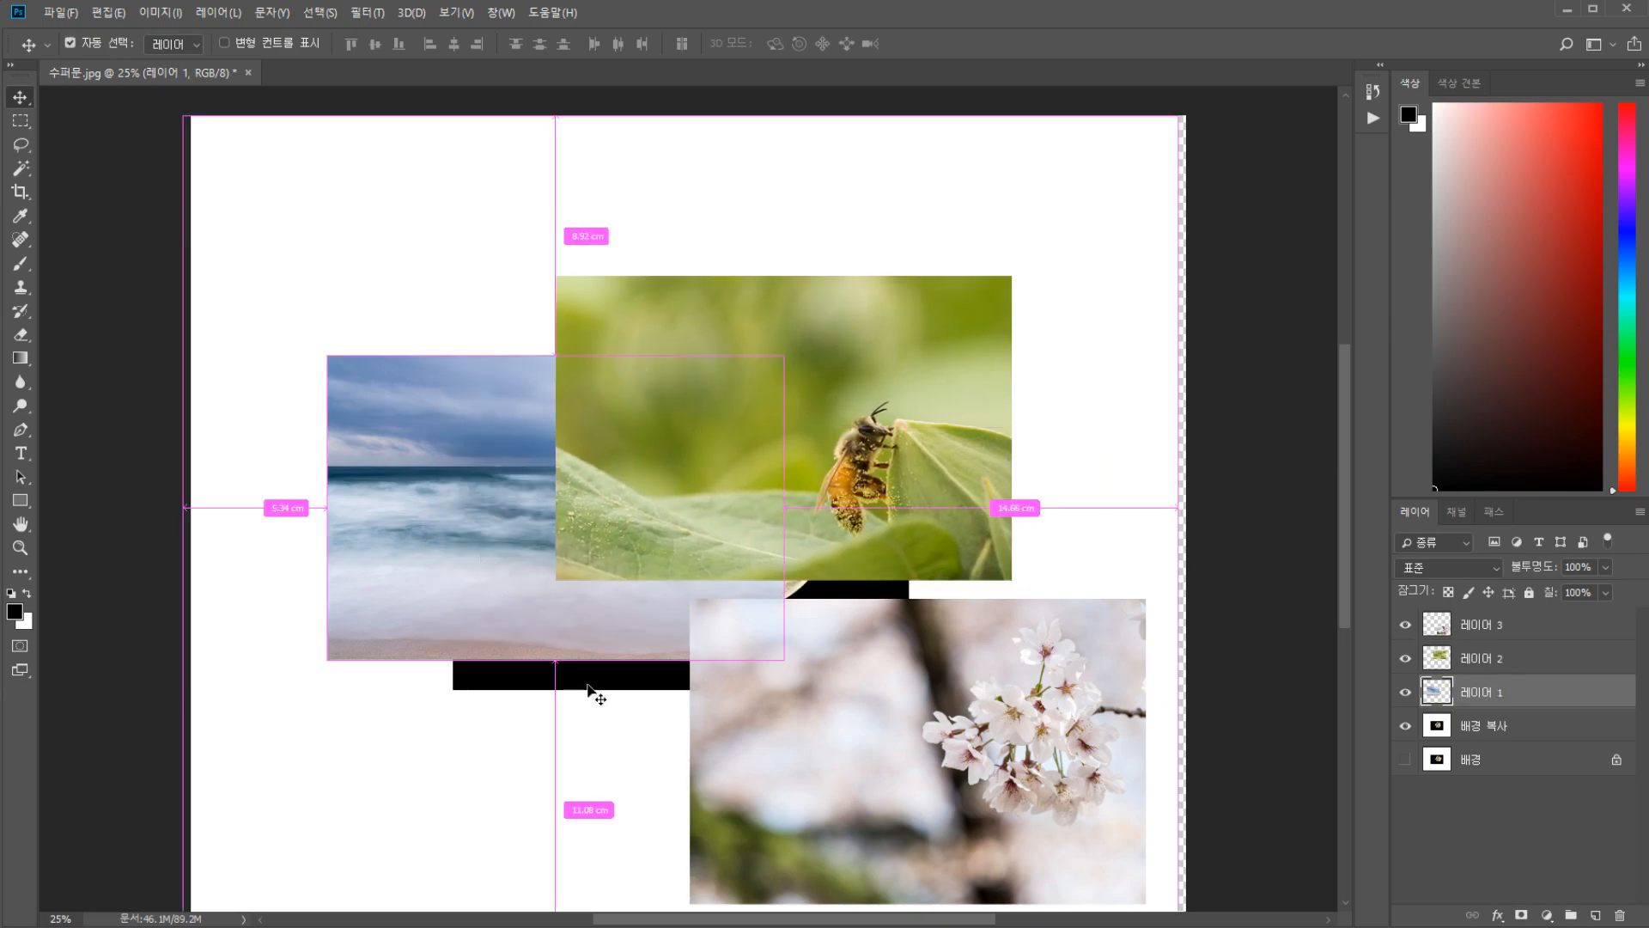
left_click_drag(594, 687, 717, 637)
left_click(416, 484, "ctrl")
left_click(704, 516, "ctrl")
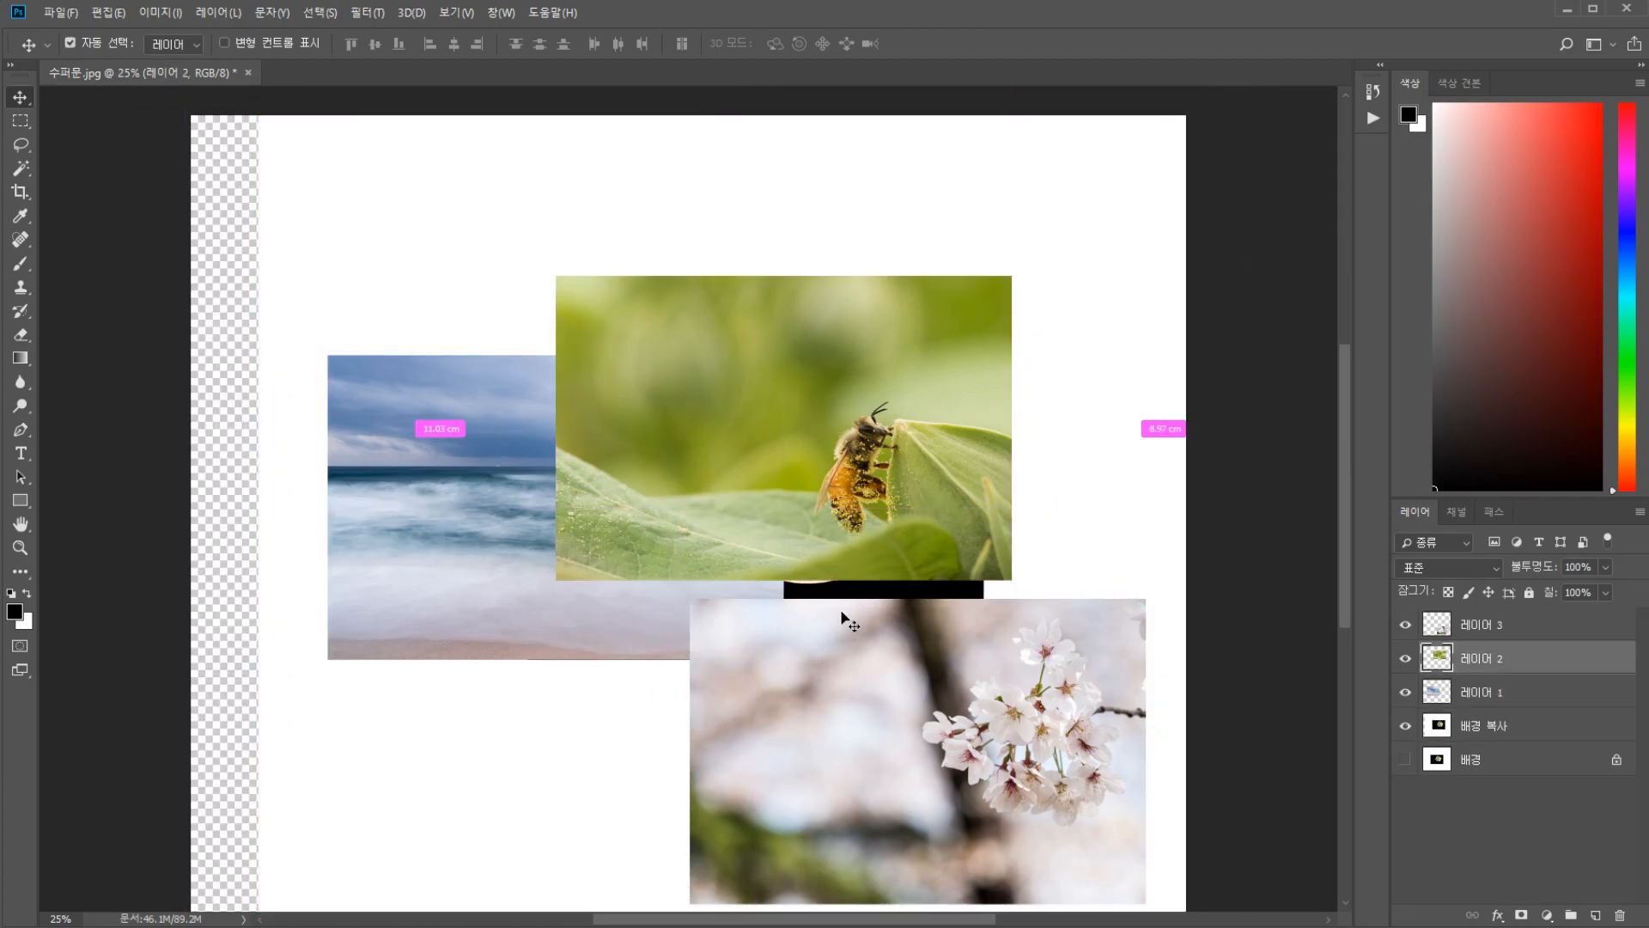
left_click(850, 644, "ctrl")
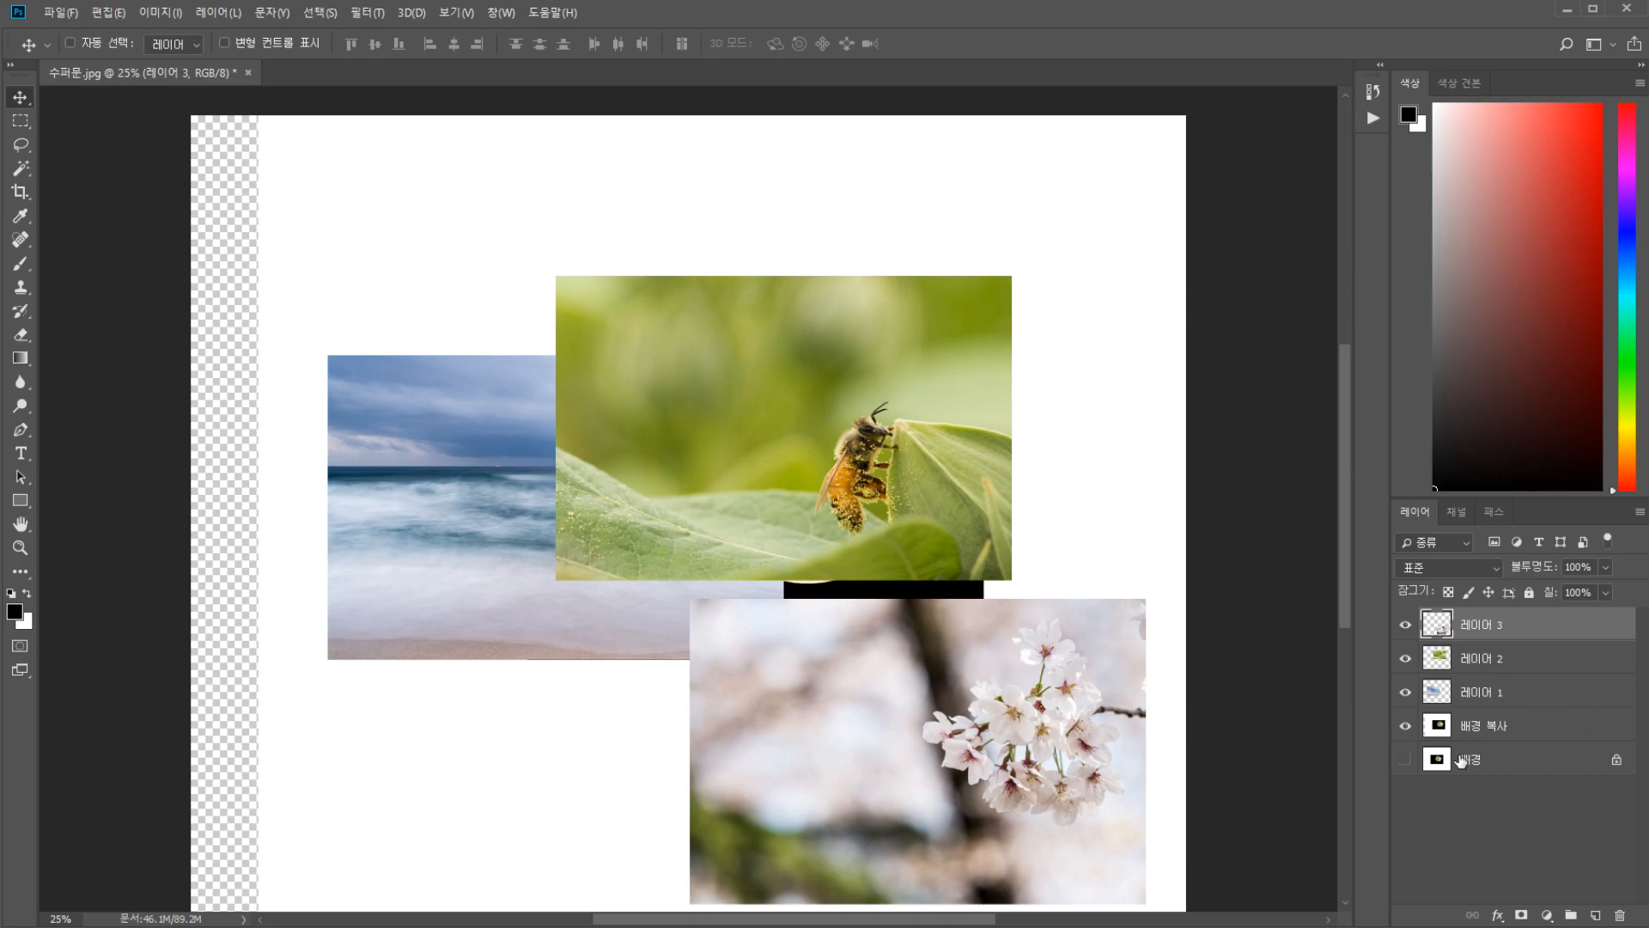
left_click(636, 386, "ctrl")
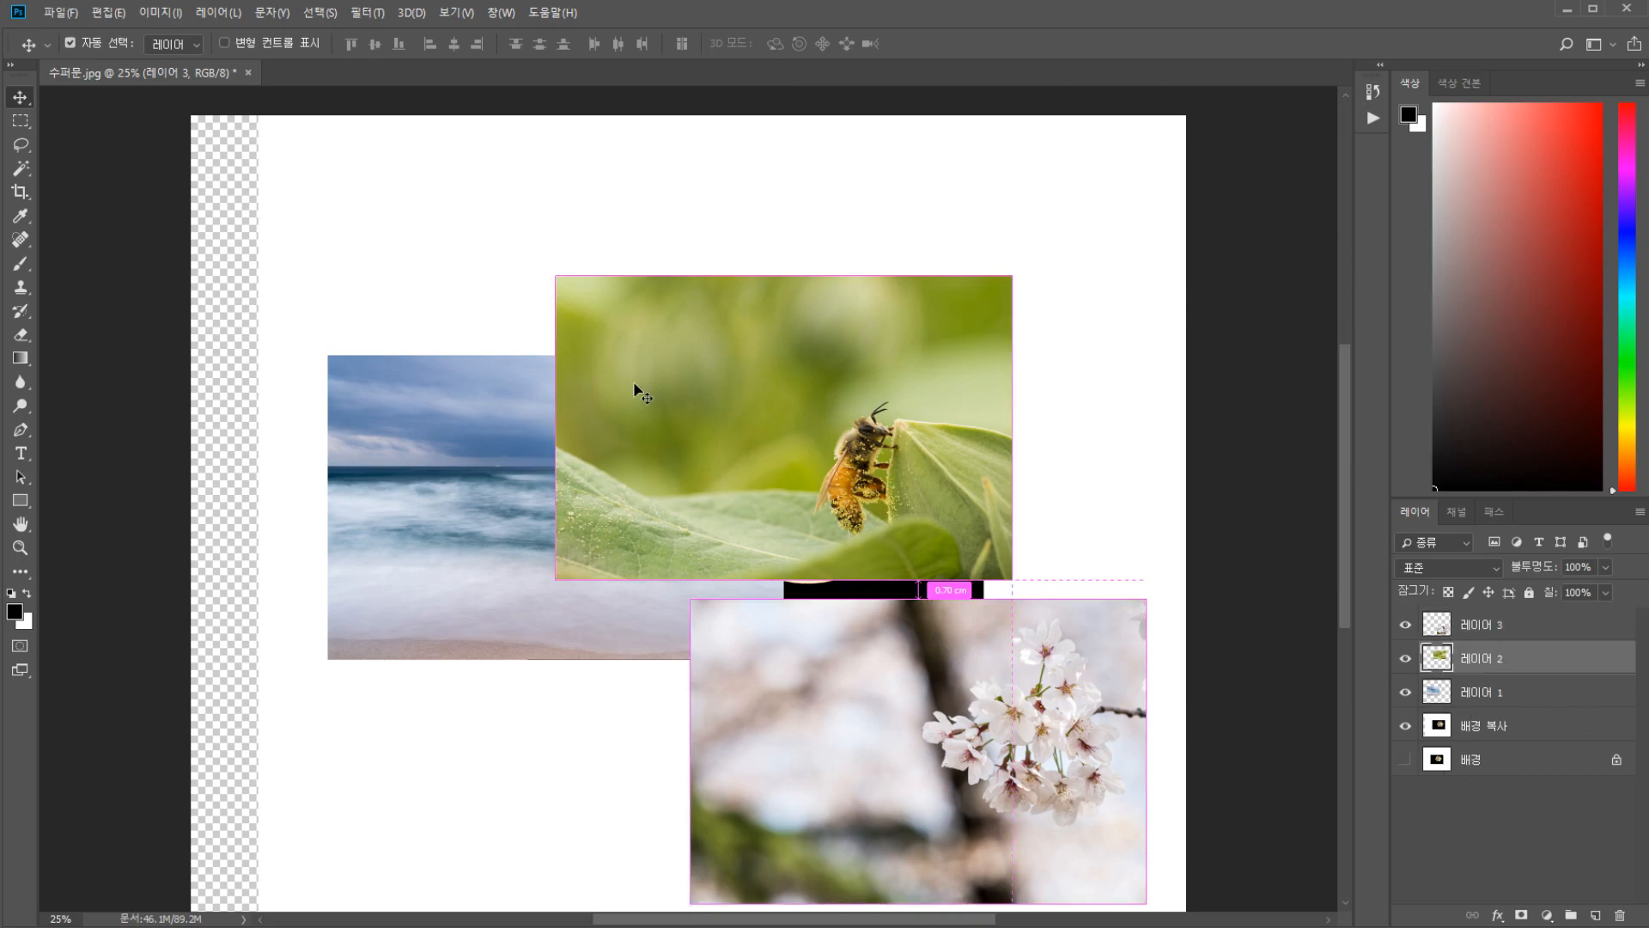
Toggle Show Transform Controls on and off, start Free Transform on the bee photo, and move it up and slightly left
left_click(265, 44)
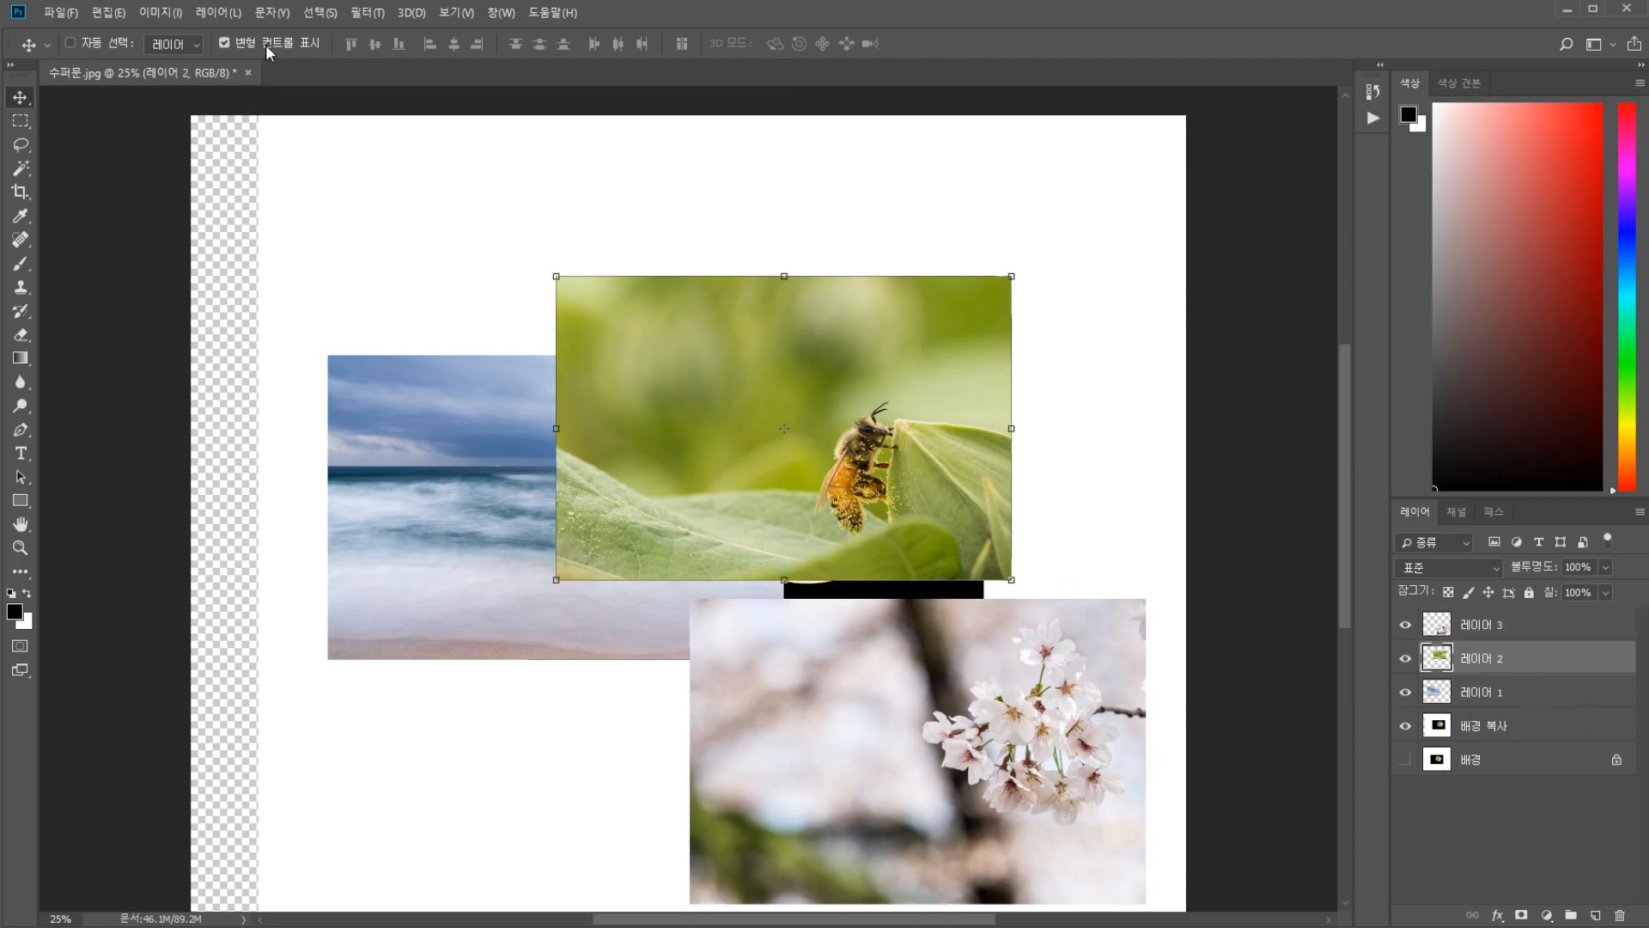
left_click(265, 44)
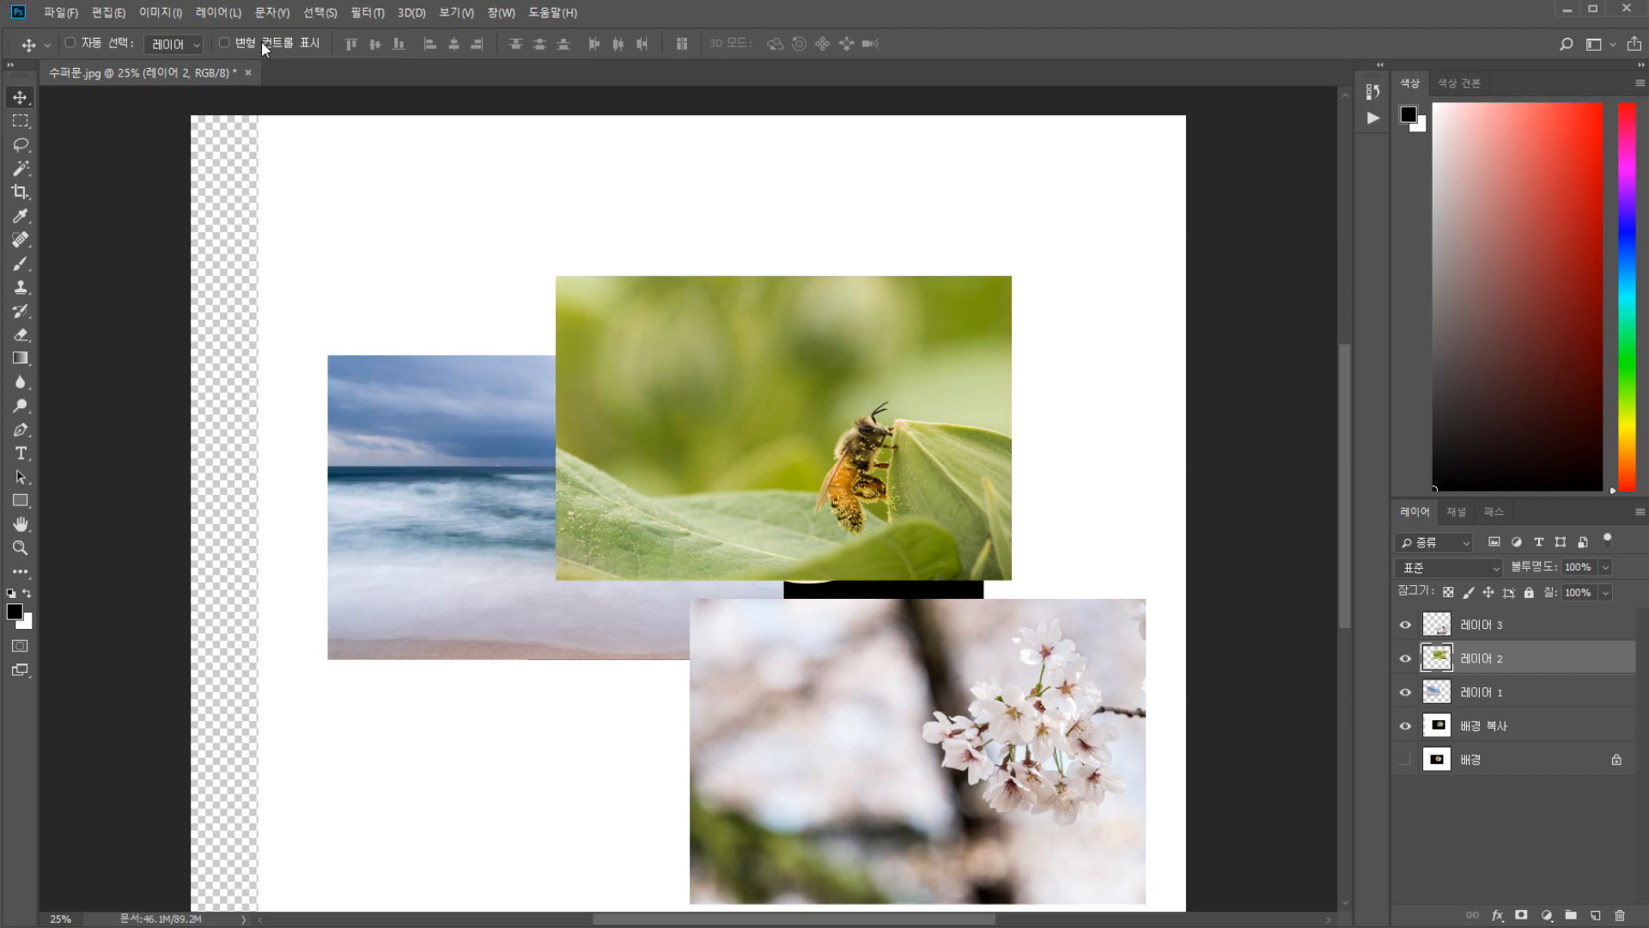
key("ctrl")
key("ctrl+t")
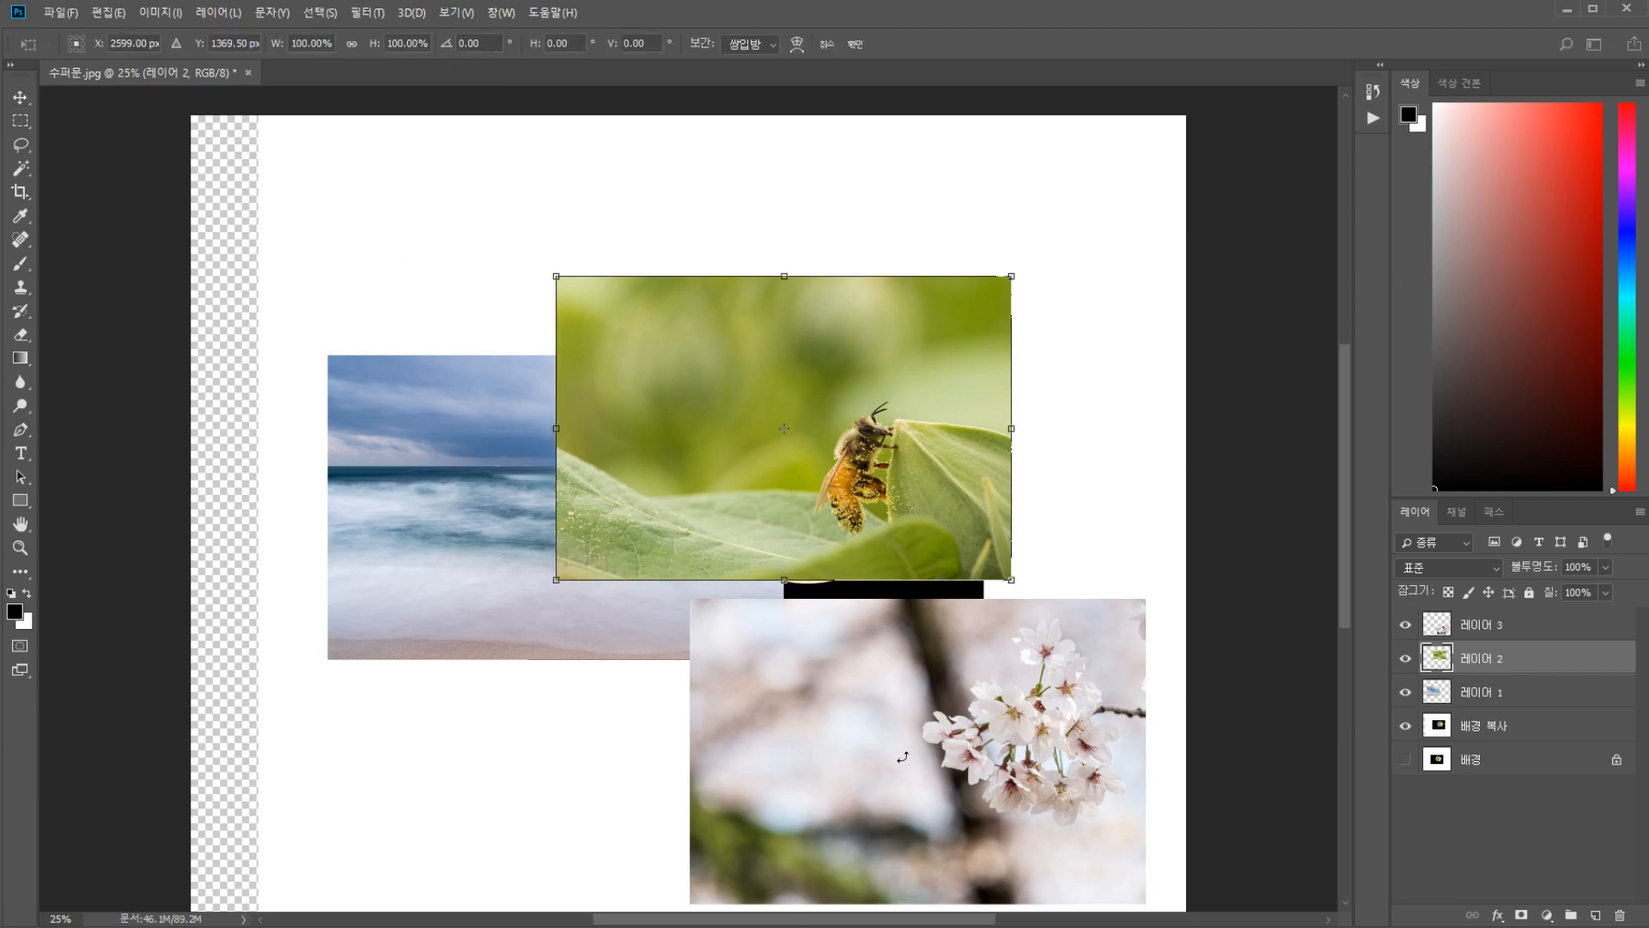
left_click_drag(945, 466, 917, 400)
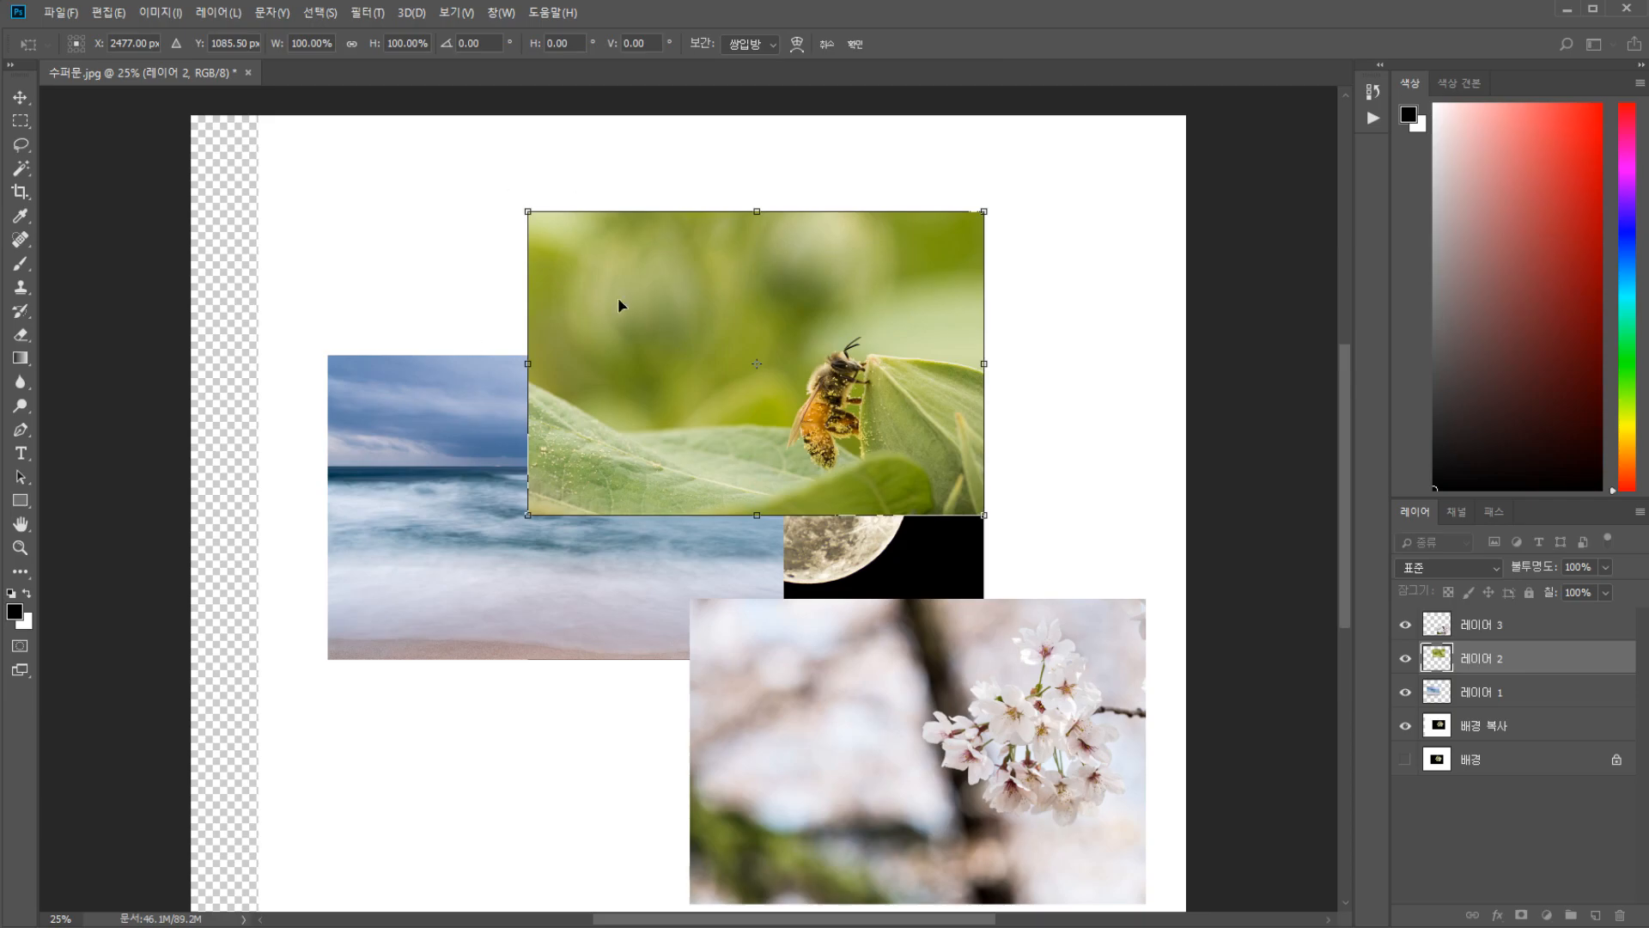
Try scaling the bee photo to about 122% width and 98% height, distort its lower-left corner inward, and cancel the transform
left_click_drag(526, 209, 443, 238)
left_click_drag(1017, 200, 878, 263)
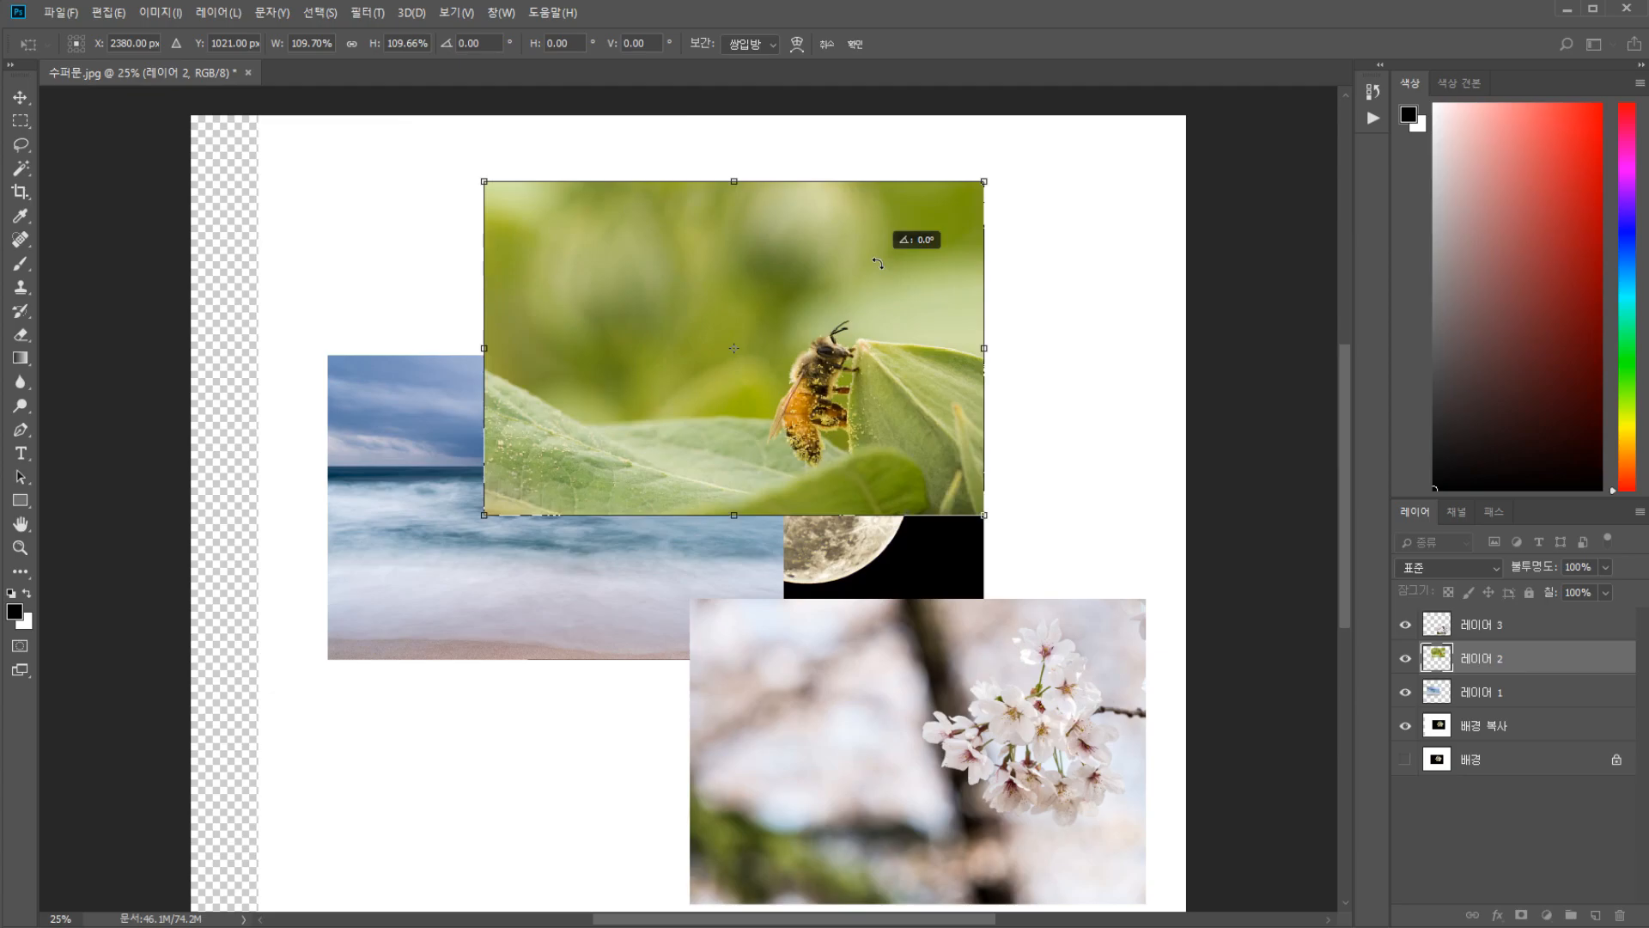
mouse_move(984, 349)
left_mouse_down()
mouse_move(456, 333)
mouse_move(1012, 348)
left_mouse_up()
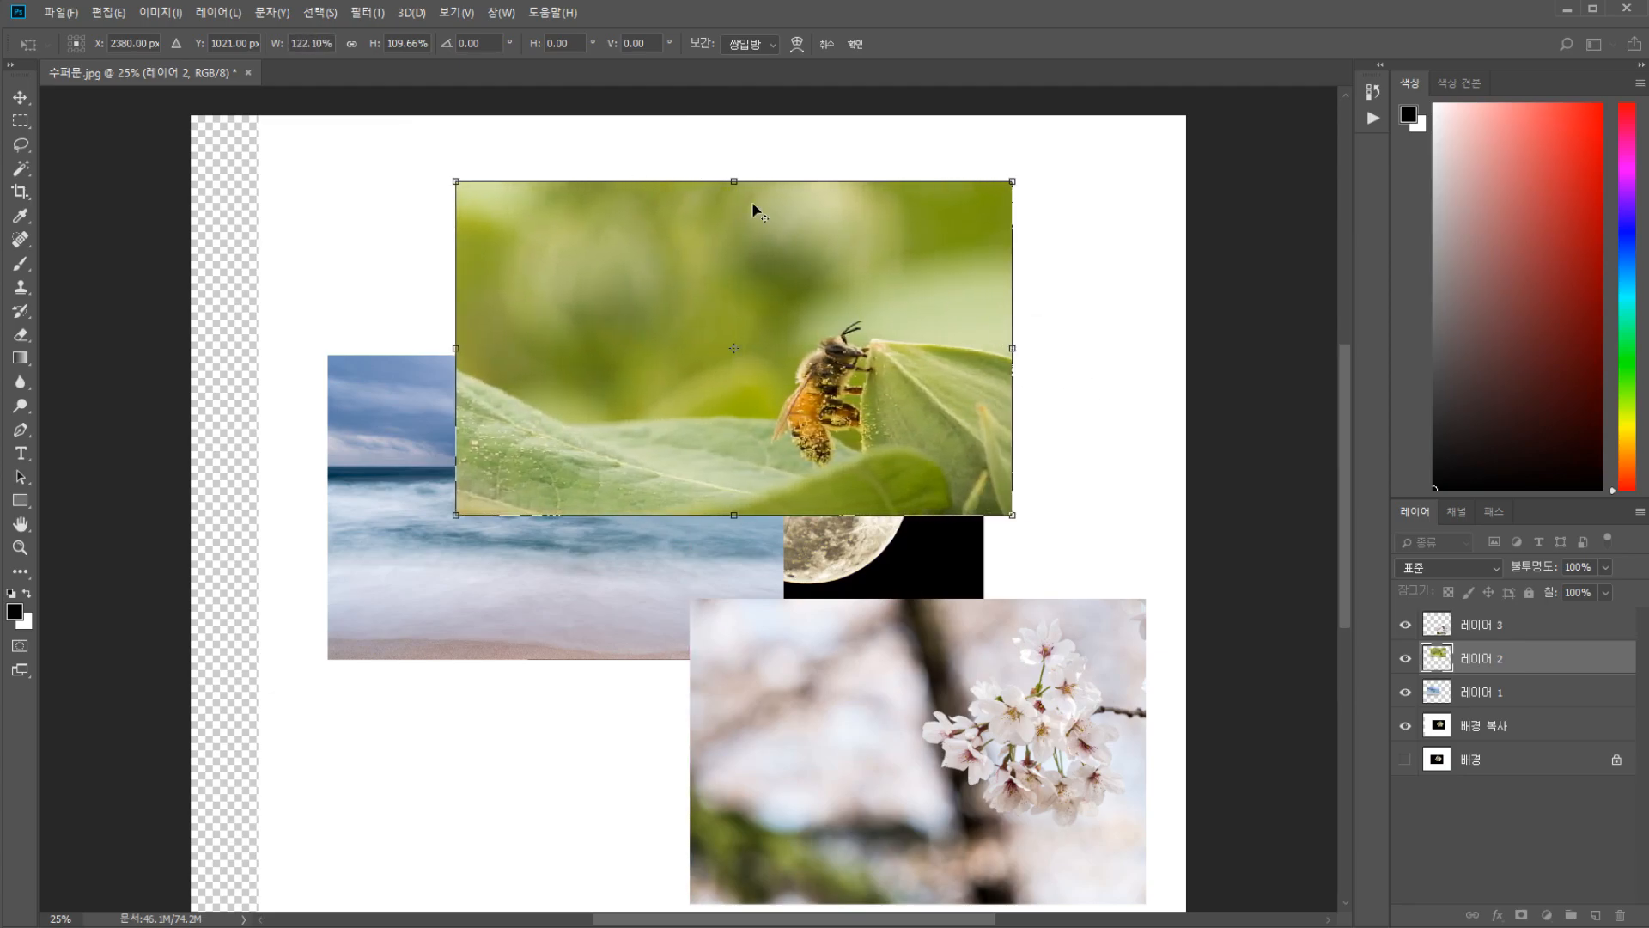
mouse_move(731, 182)
left_mouse_down()
mouse_move(733, 558)
mouse_move(733, 198)
left_mouse_up()
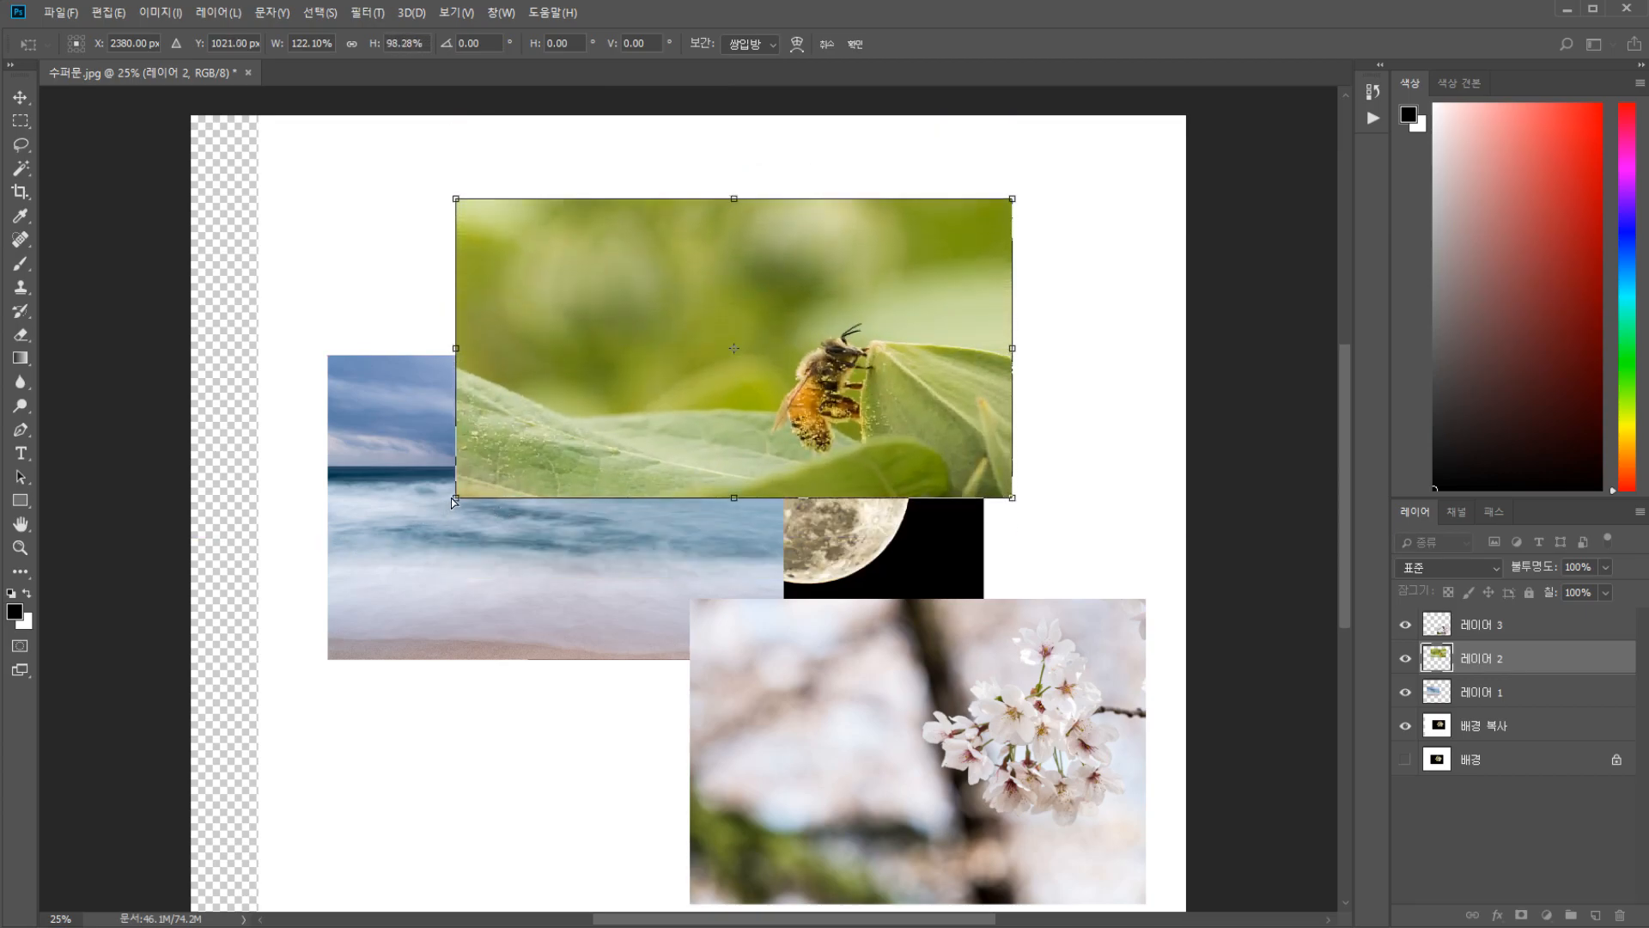
mouse_move(452, 499)
left_mouse_down()
mouse_move(554, 493)
mouse_move(644, 442)
mouse_move(650, 414)
mouse_move(462, 359)
mouse_move(637, 624)
mouse_move(507, 571)
mouse_move(509, 448)
mouse_move(483, 466)
mouse_move(471, 516)
left_mouse_up()
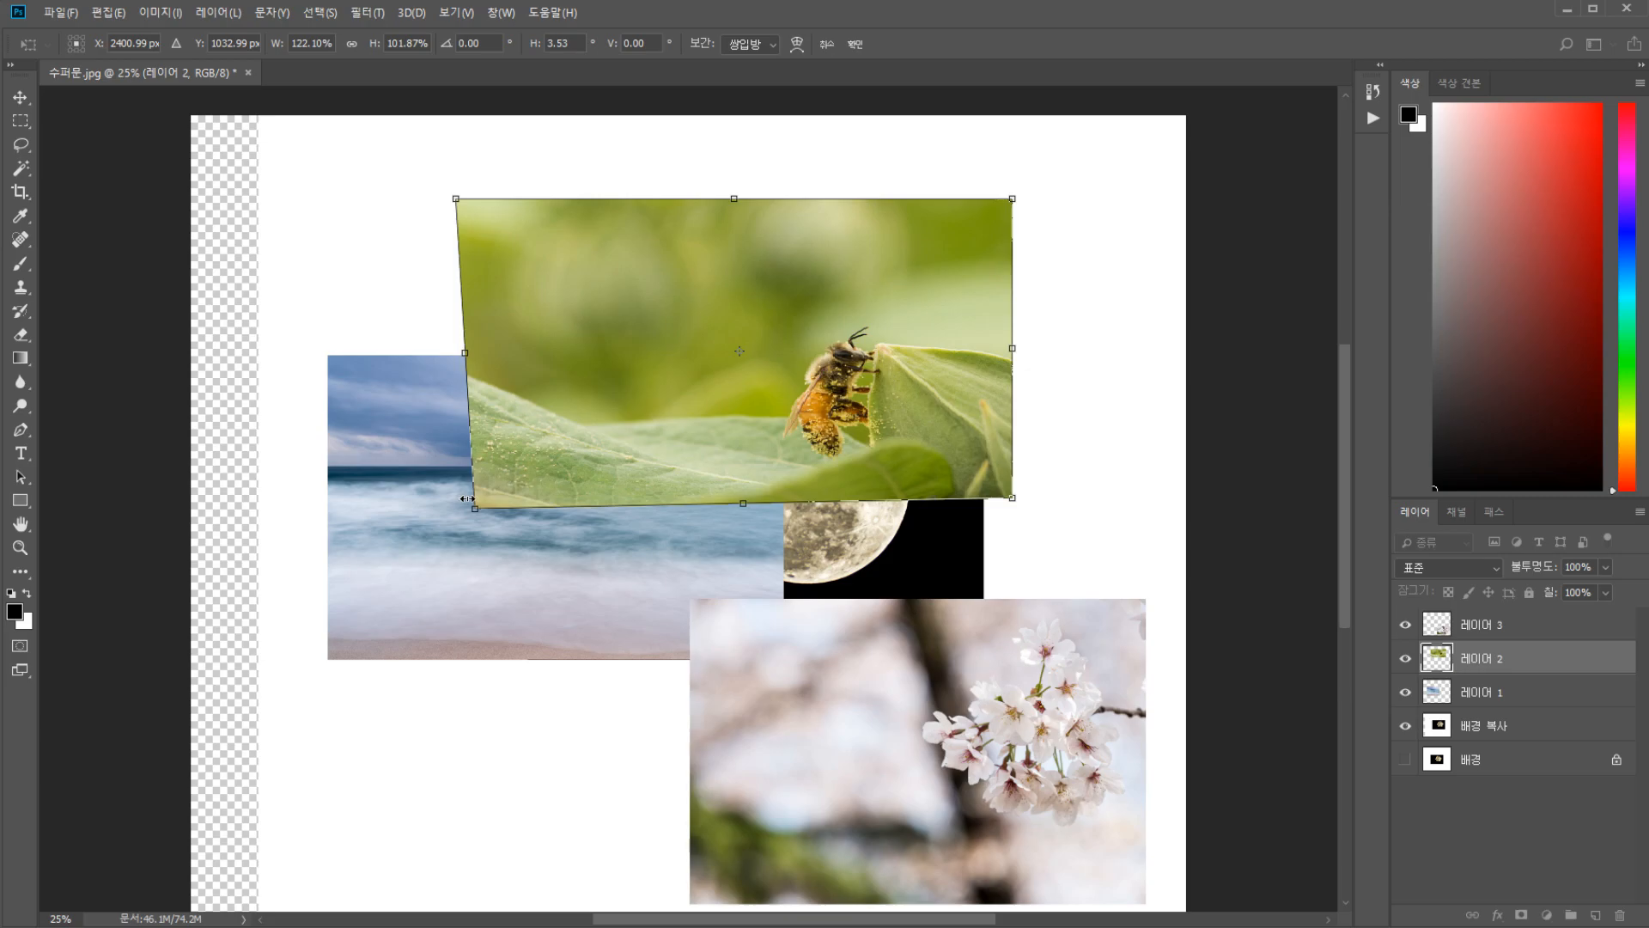
key("Escape")
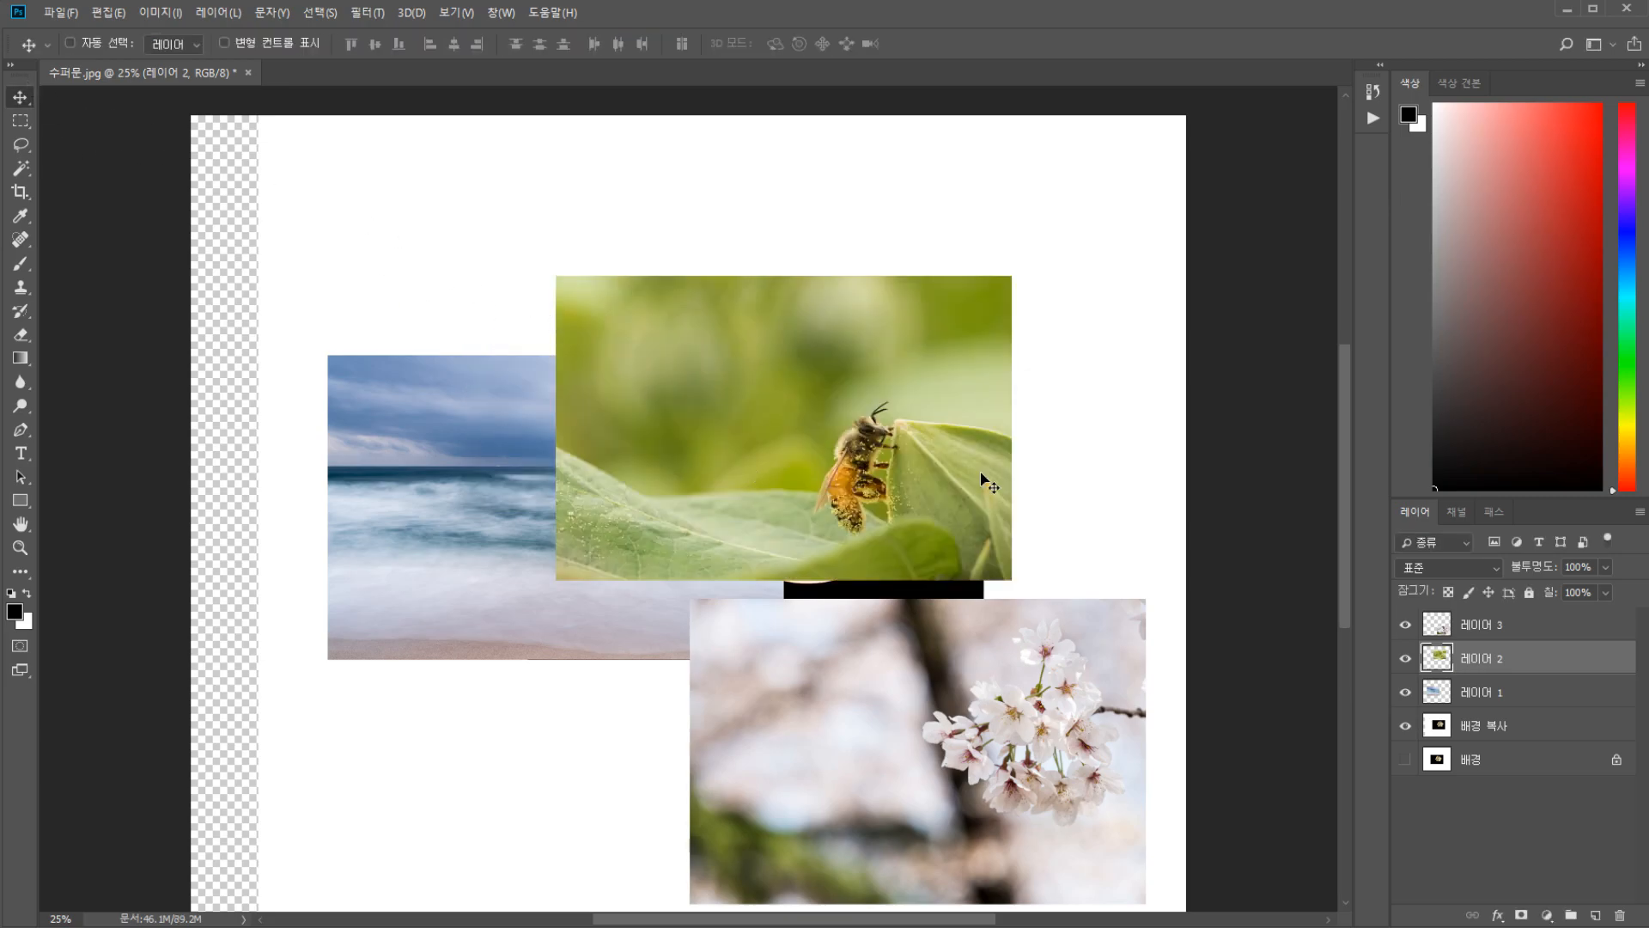
Move the bee photo left and slightly up so the moon photo is uncovered
left_click_drag(955, 470, 619, 418)
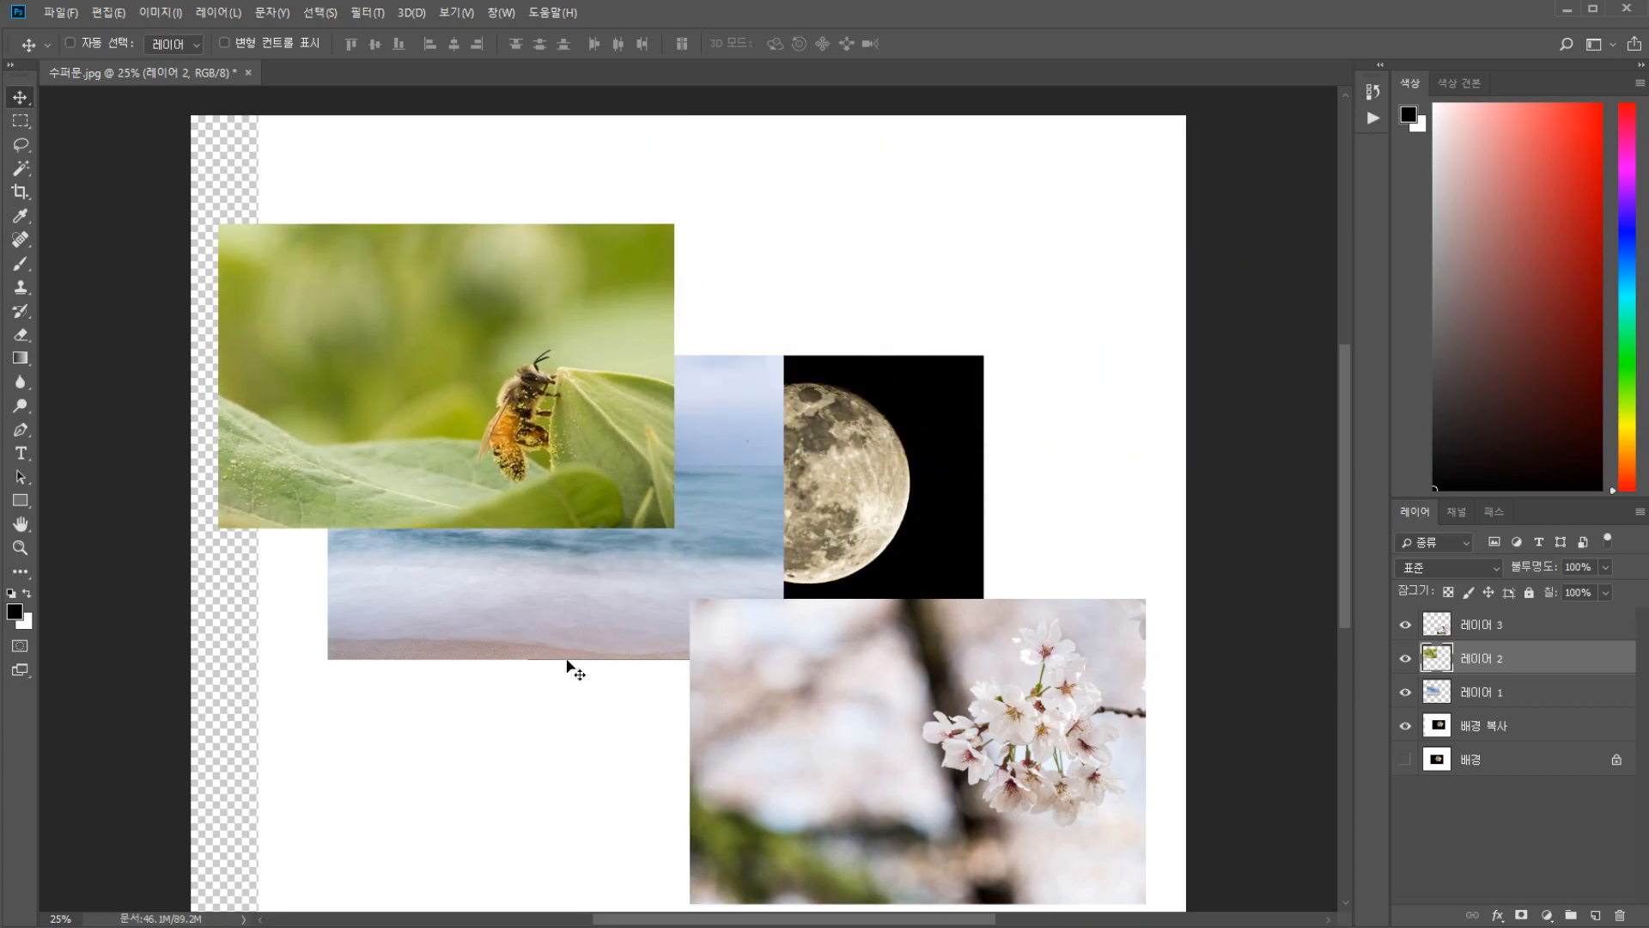
Auto-select the cherry blossom photo, move it over the bee and moon photos, and start and accept Free Transform without changes
left_click(653, 601, "ctrl")
left_click(884, 482, "ctrl")
left_click_drag(865, 799, 697, 363)
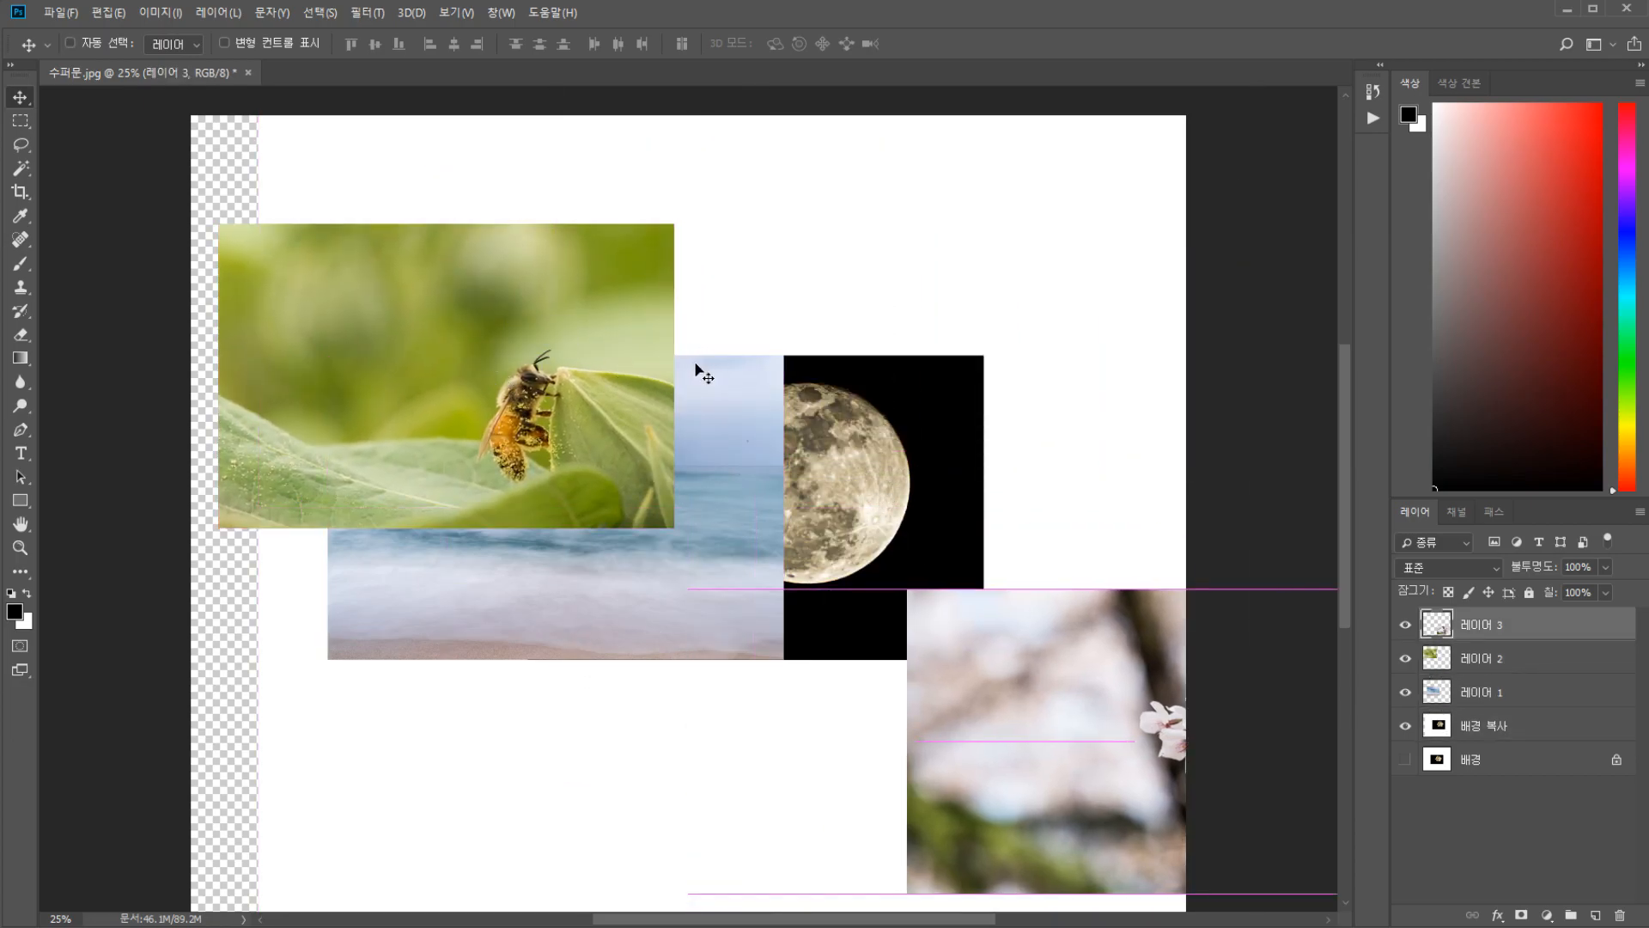
left_click_drag(1060, 736, 562, 526)
key("ctrl+t")
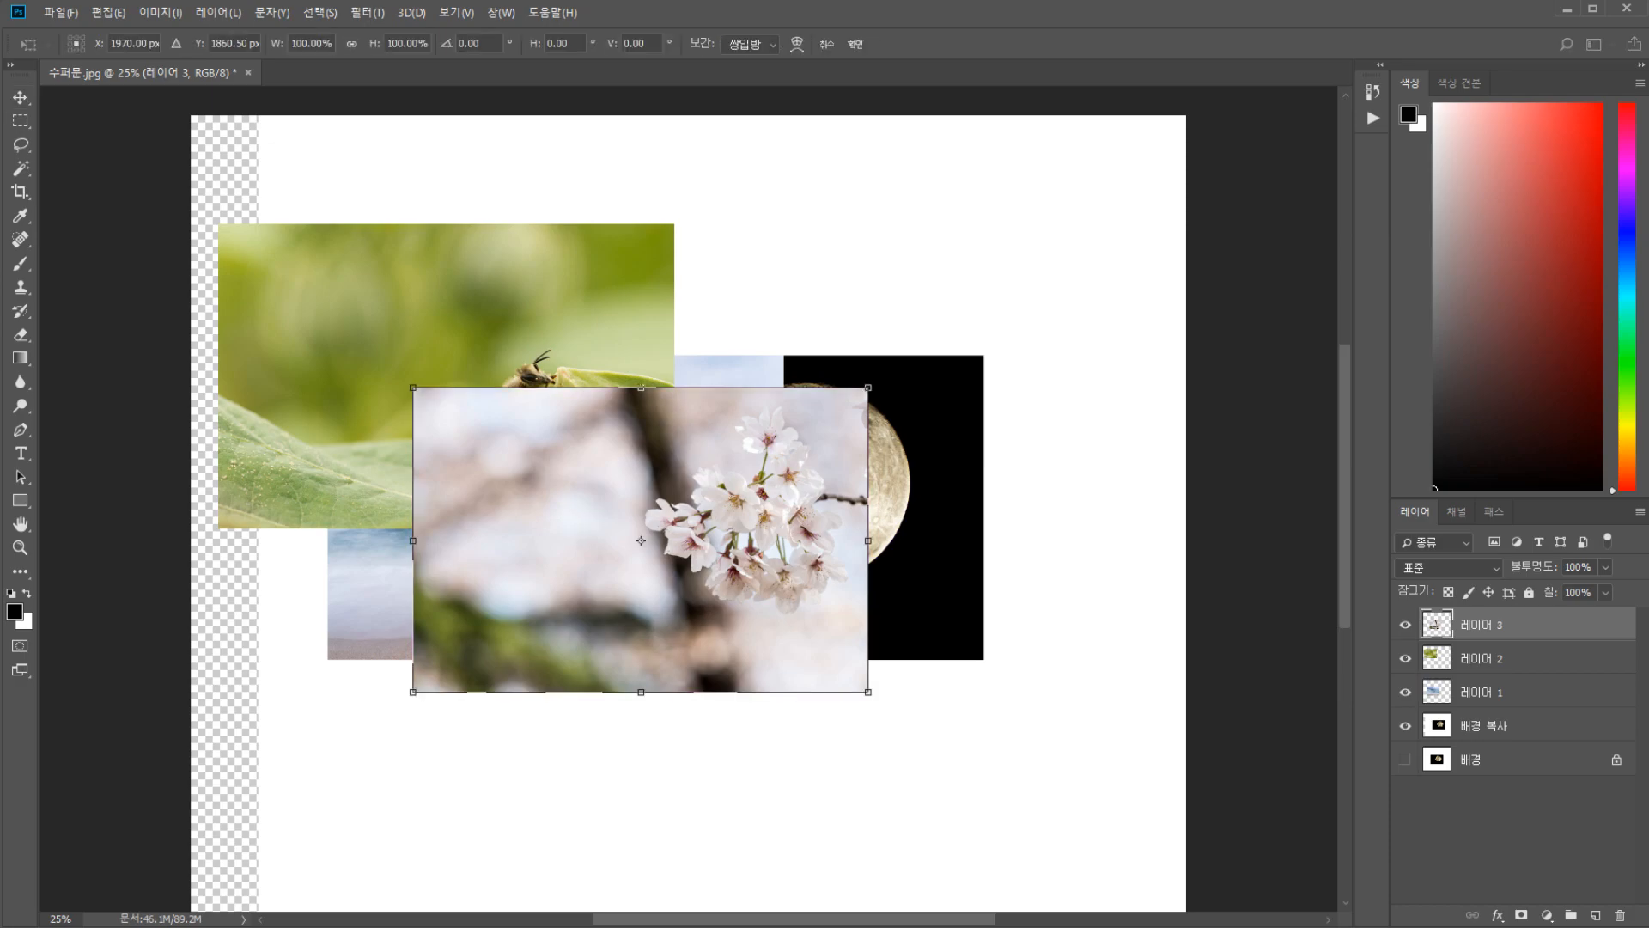
key("Return")
Move the cherry blossom photo down and right below the moon, and the bee photo right and up to uncover the sea photo
left_click_drag(691, 542, 808, 617)
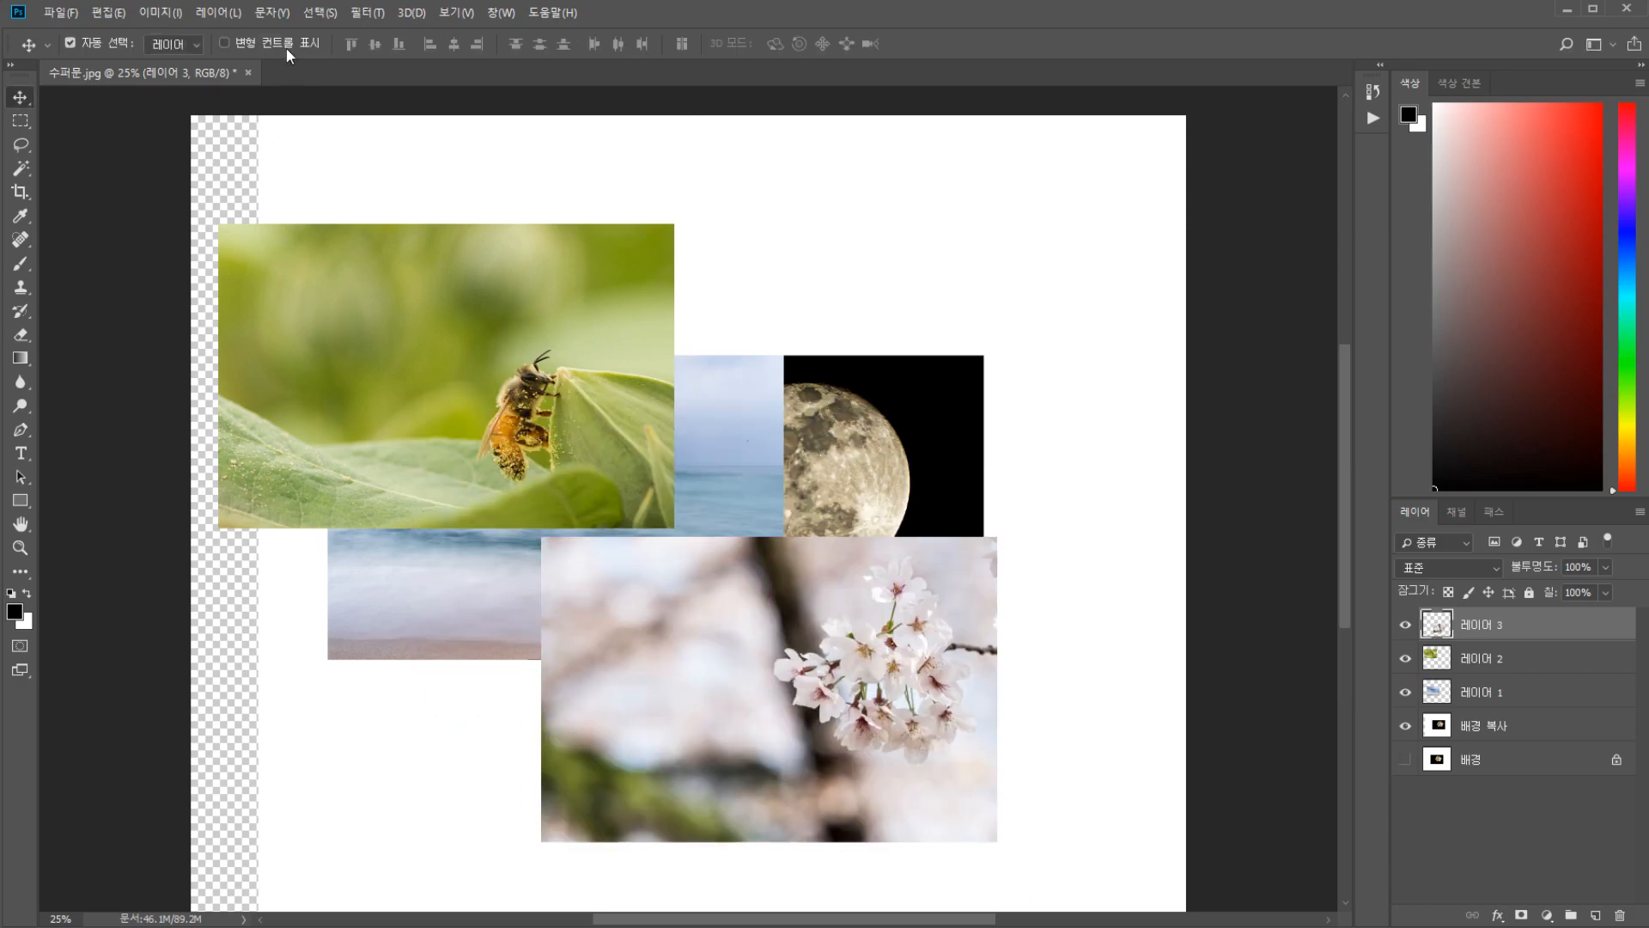
left_click_drag(627, 386, 691, 385)
left_click(482, 356, "ctrl")
left_click_drag(482, 356, 467, 177)
Marquee-select all visible layers starting from the transparent strip with temporary auto-select, and clear the selection
key("ctrl")
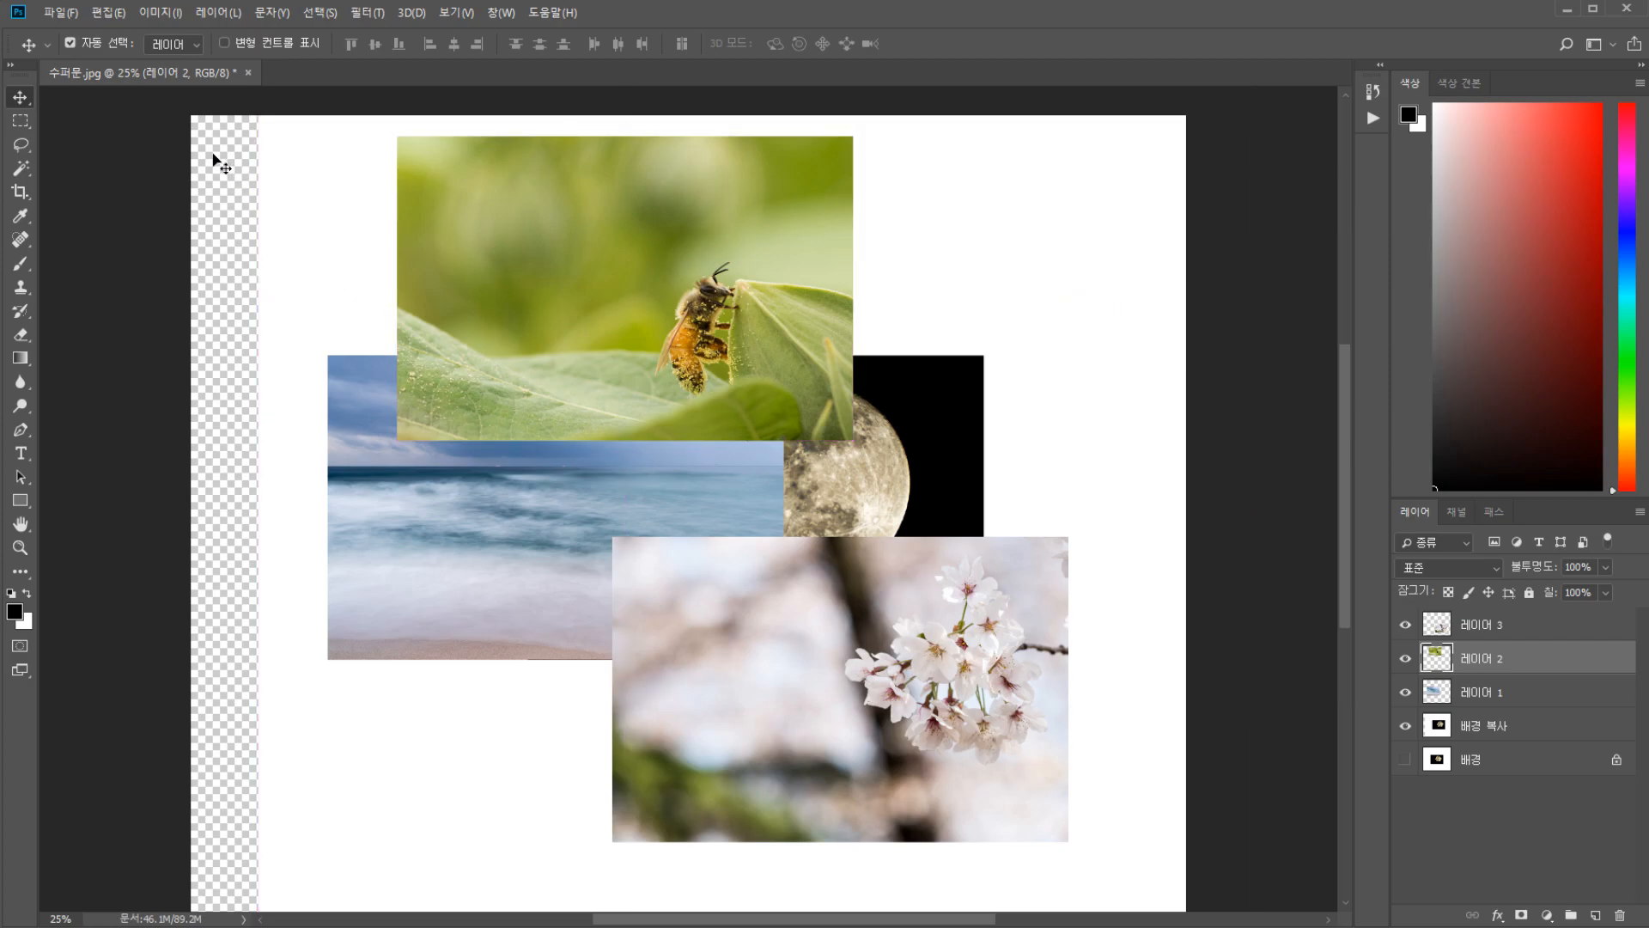
left_click_drag(214, 160, 1034, 896)
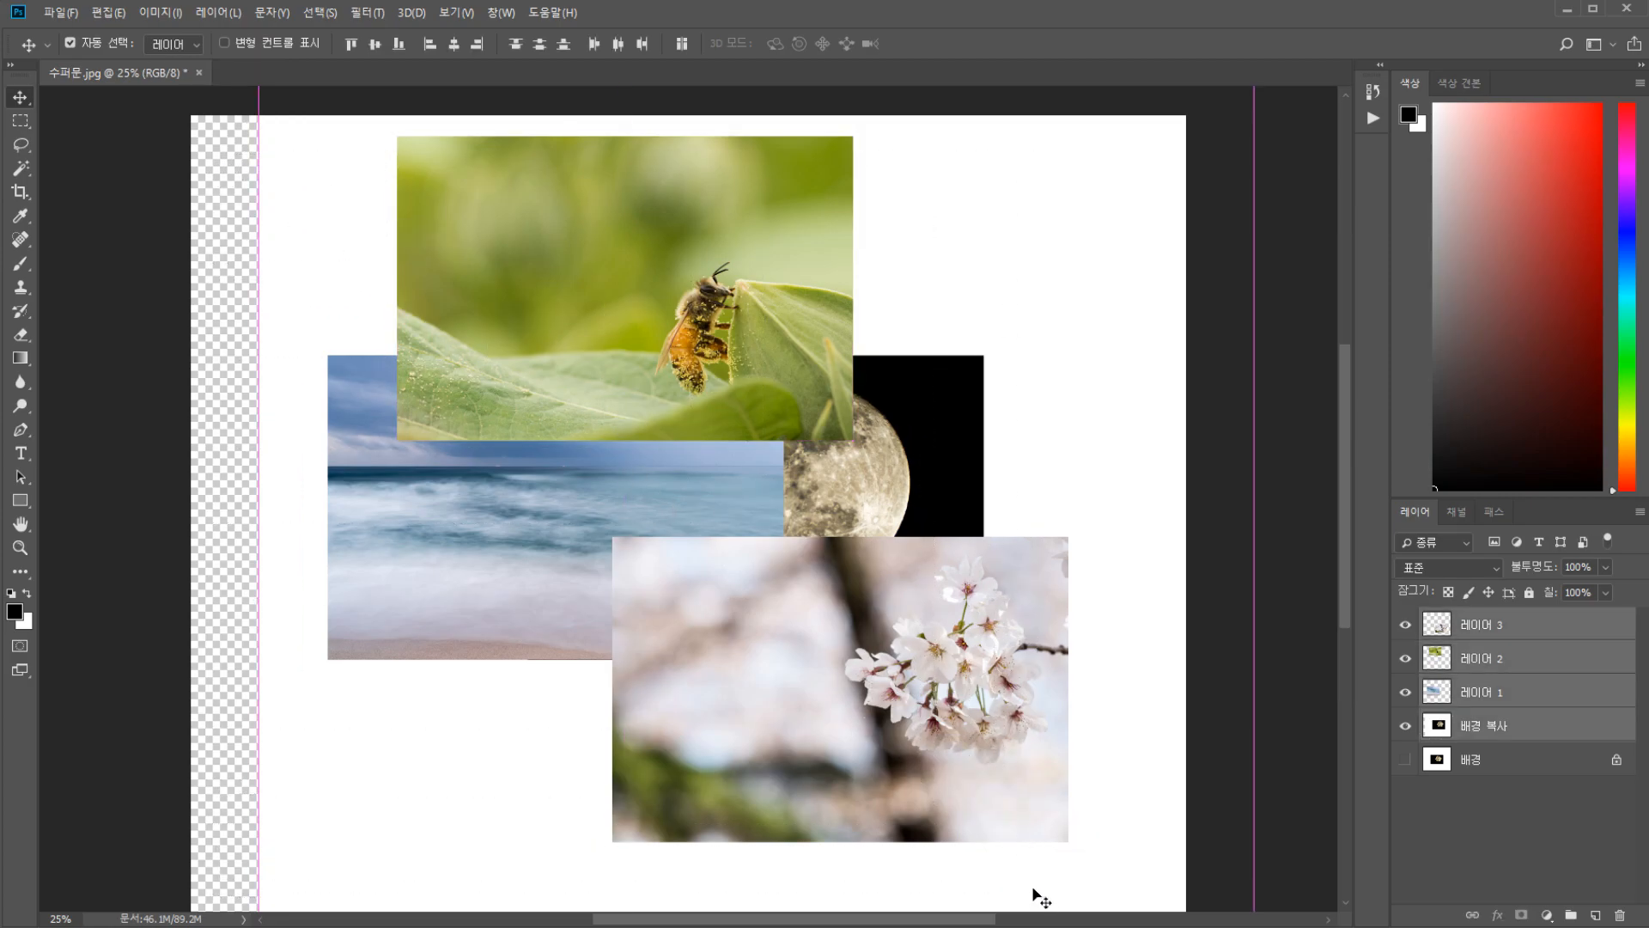
left_click(218, 217, "ctrl")
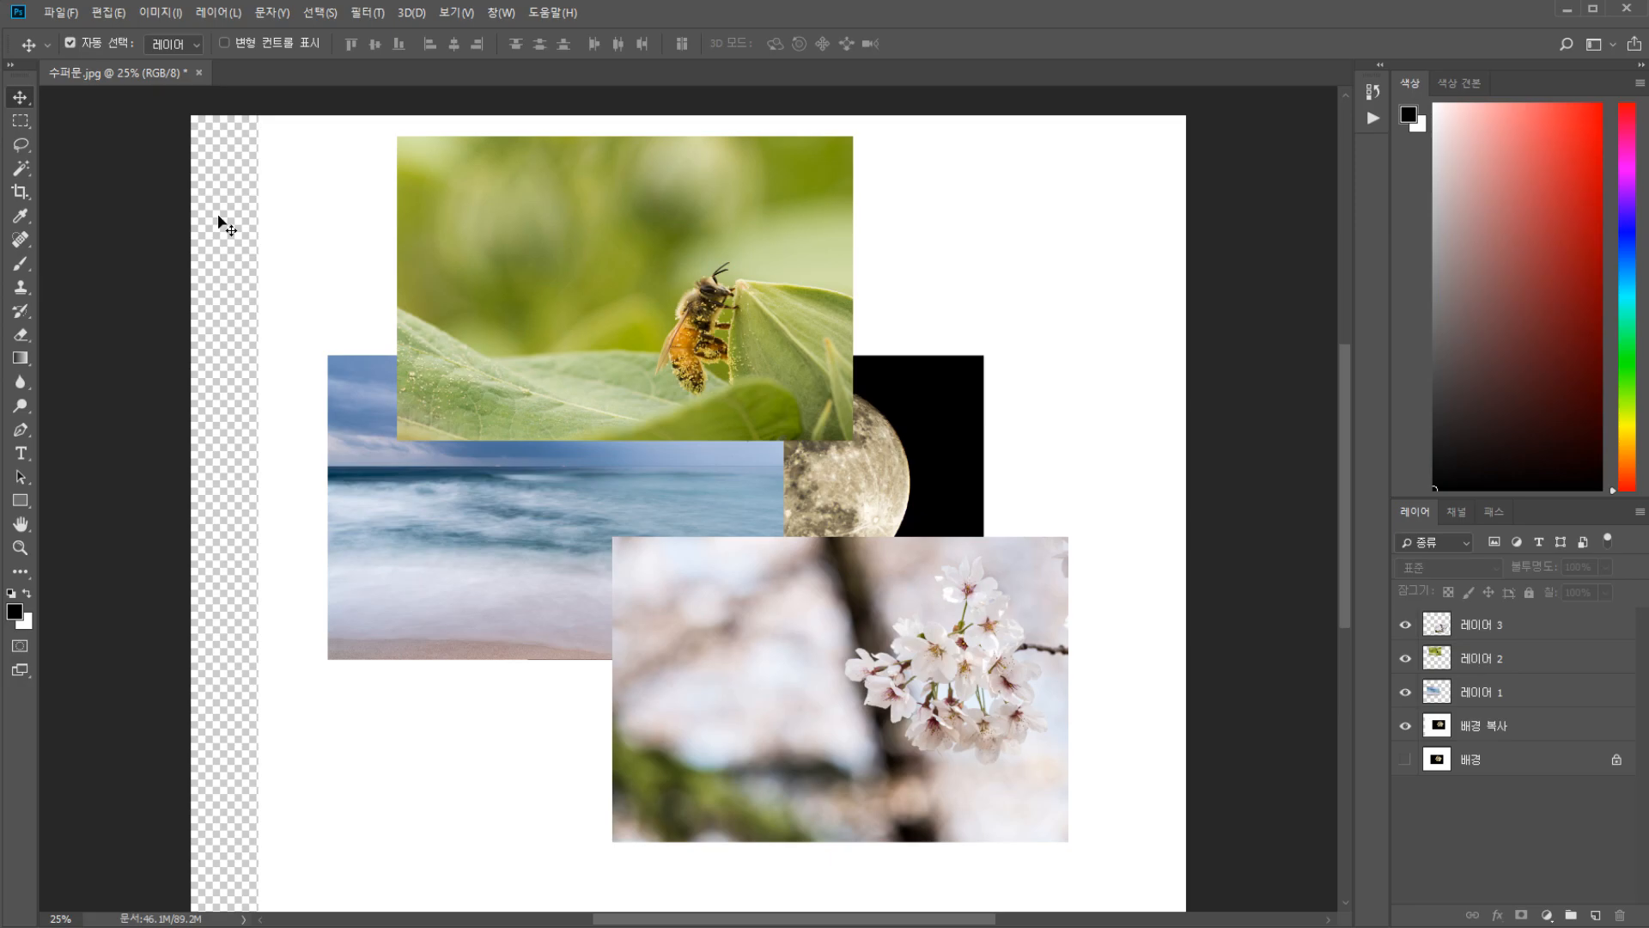
Pick the visible layers one at a time in the layer list and hide the 배경 복사 layer
left_click(1479, 624)
left_click(1488, 660)
left_click(1491, 692)
left_click(1450, 726)
left_click(1405, 725)
Auto-select the cherry blossom photo on the canvas and duplicate its layer
left_click(926, 613, "ctrl")
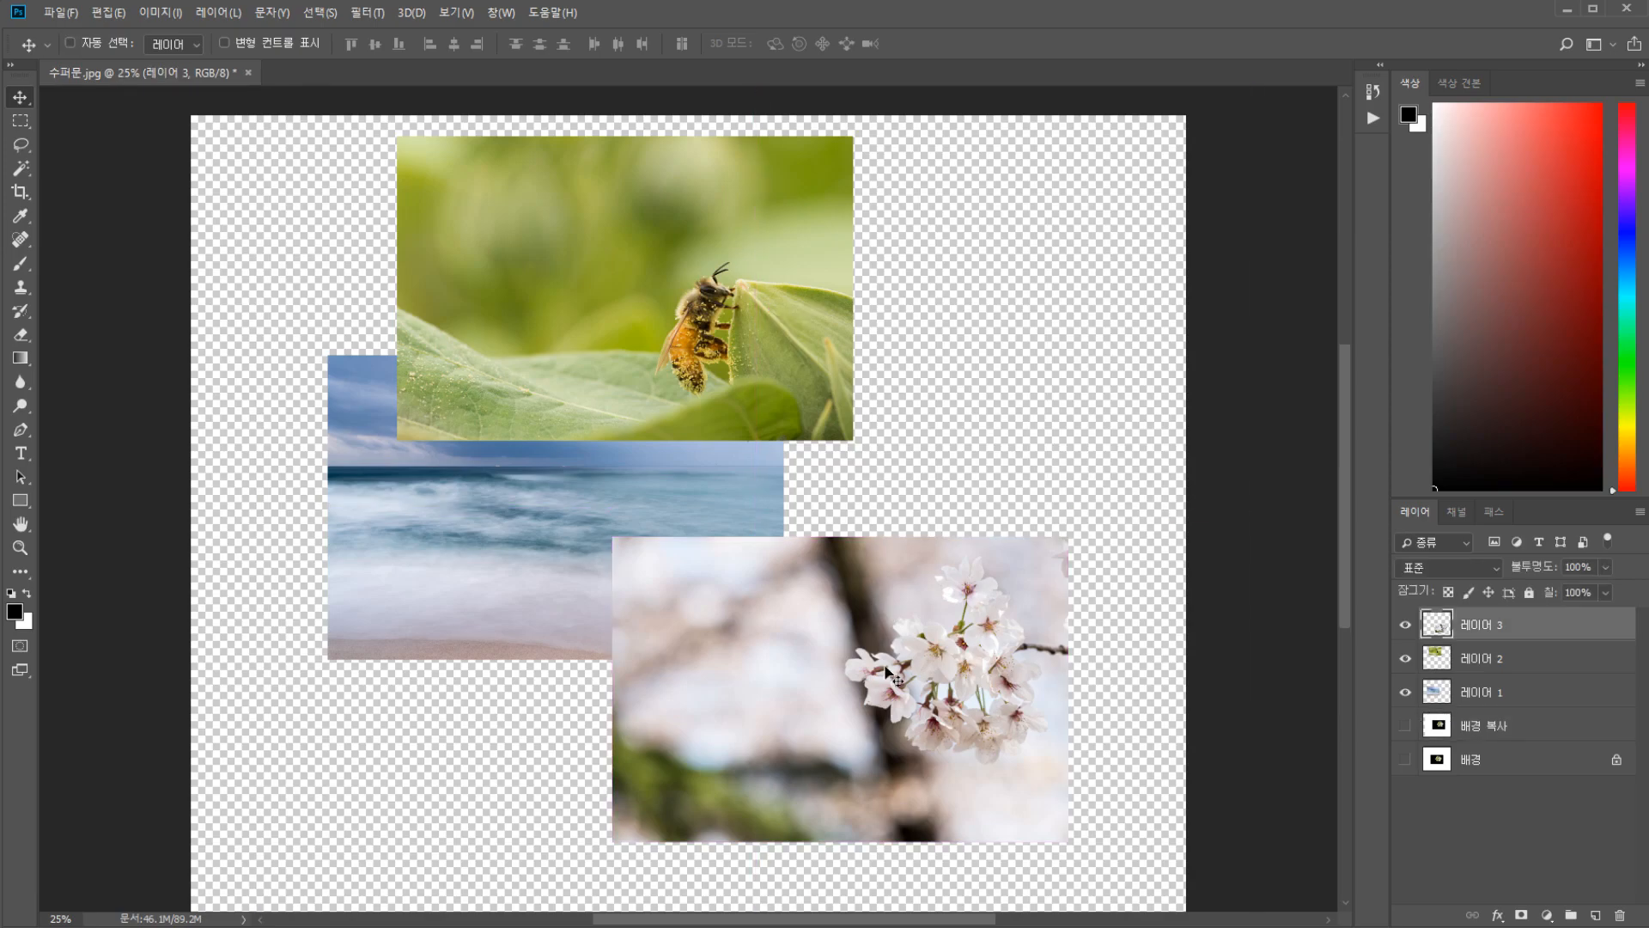
key("ctrl+j")
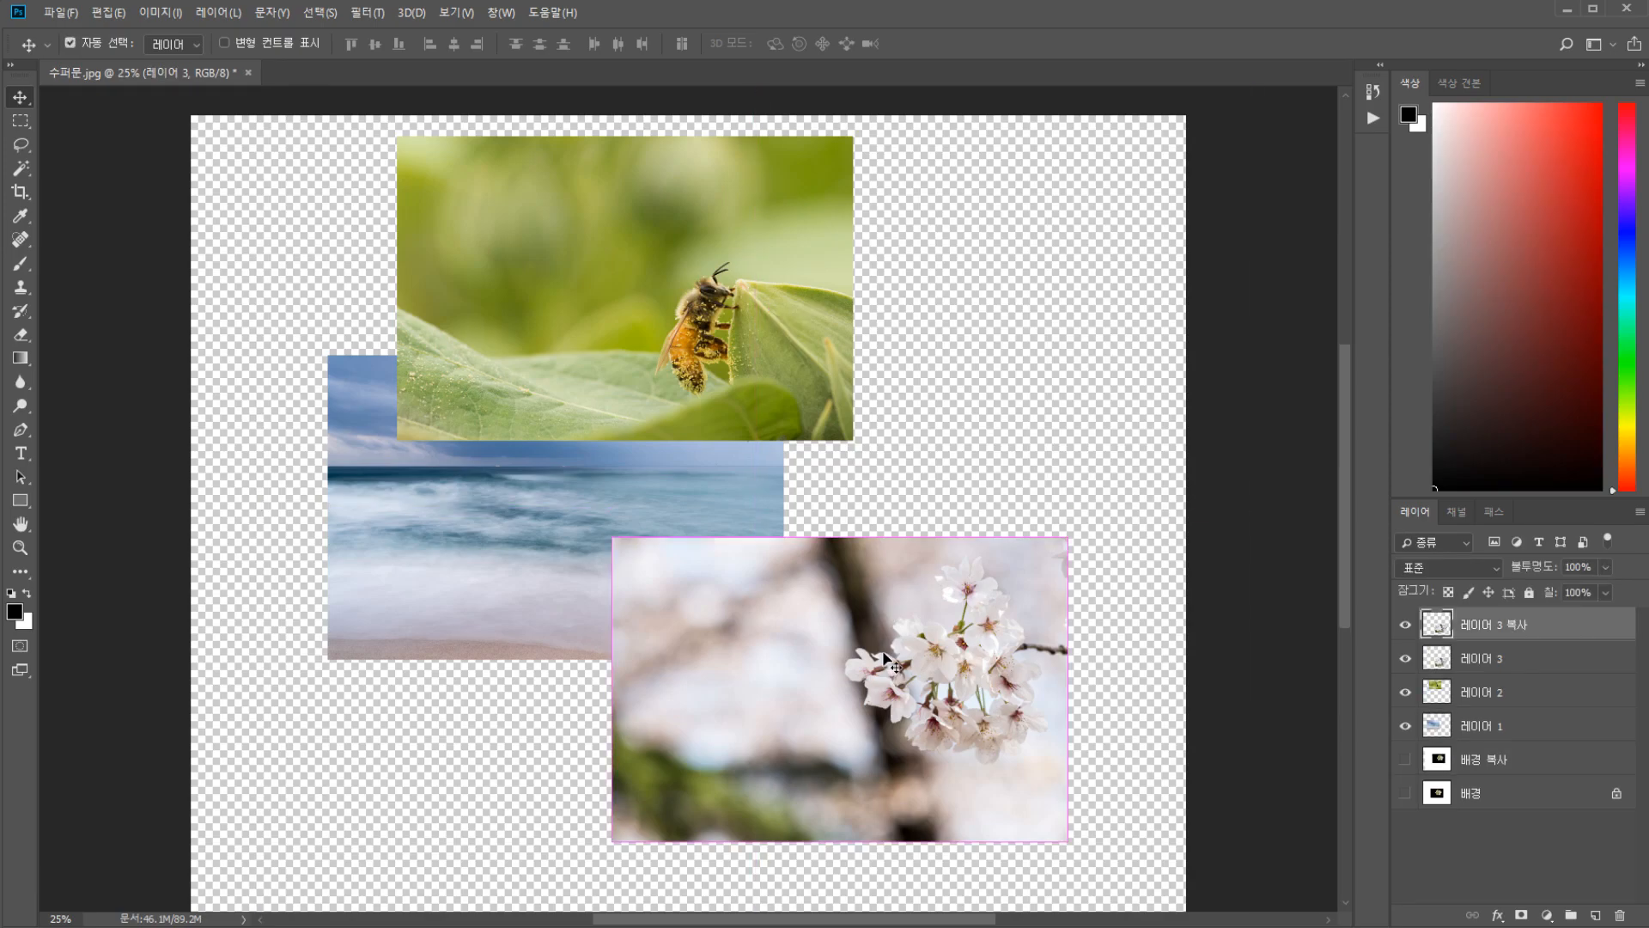
key("i")
key("ctrl+k")
key("Escape")
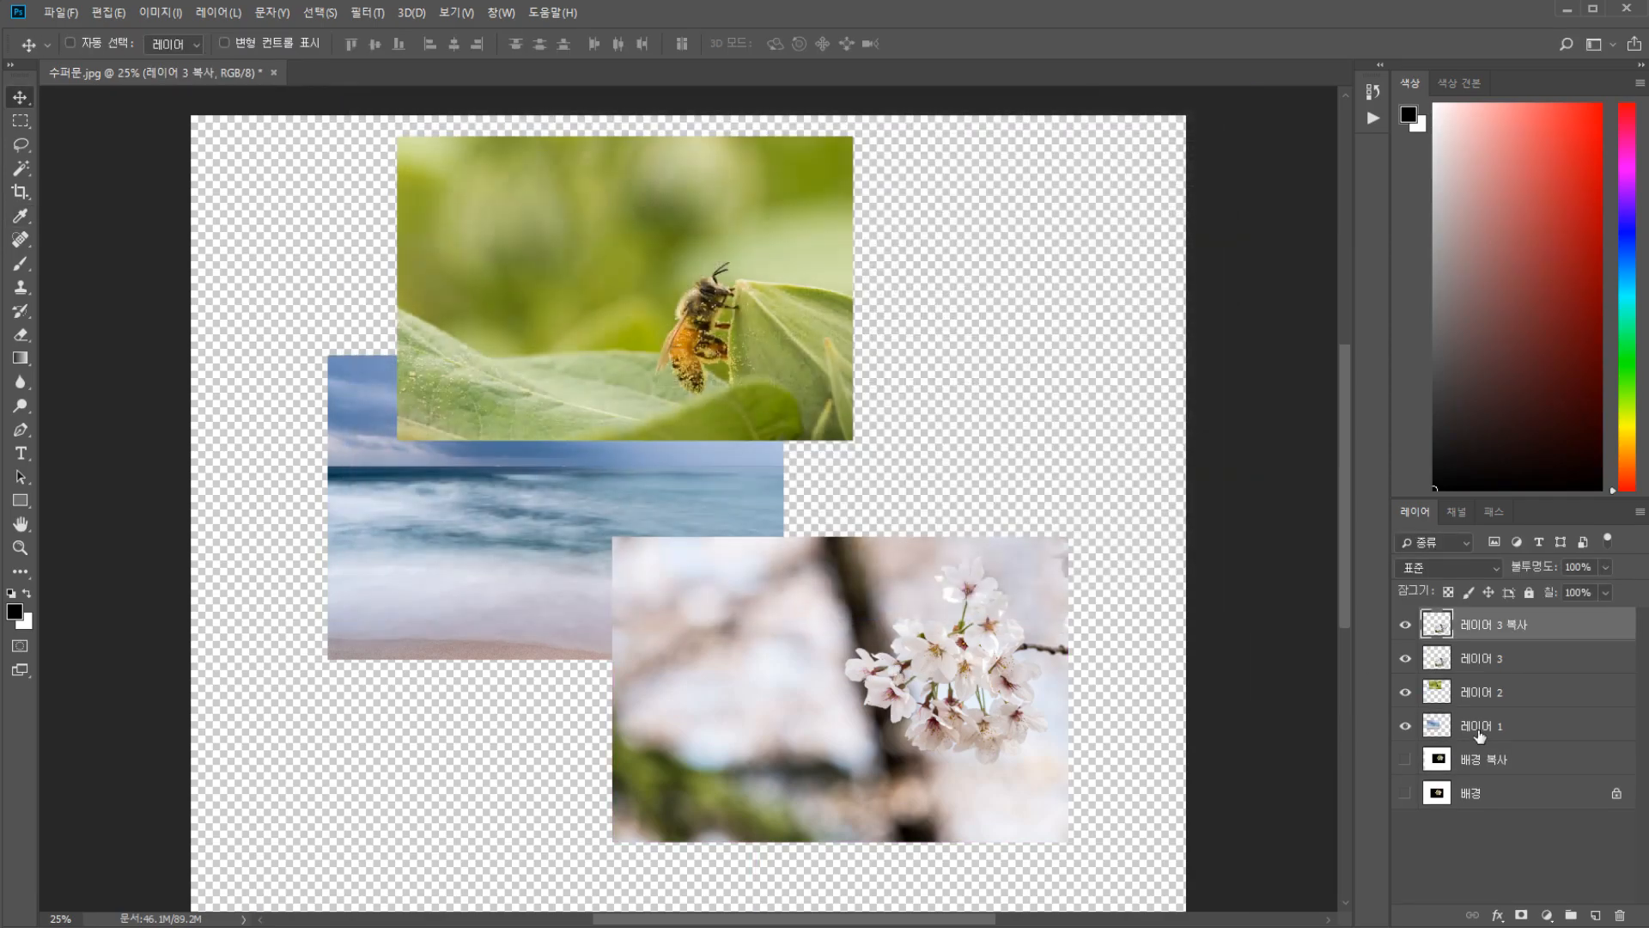
Select the layers from 레이어 3 복사 through 레이어 1 and scale them together to 43.55% with Free Transform
left_click(1478, 725, "shift")
key("ctrl+t")
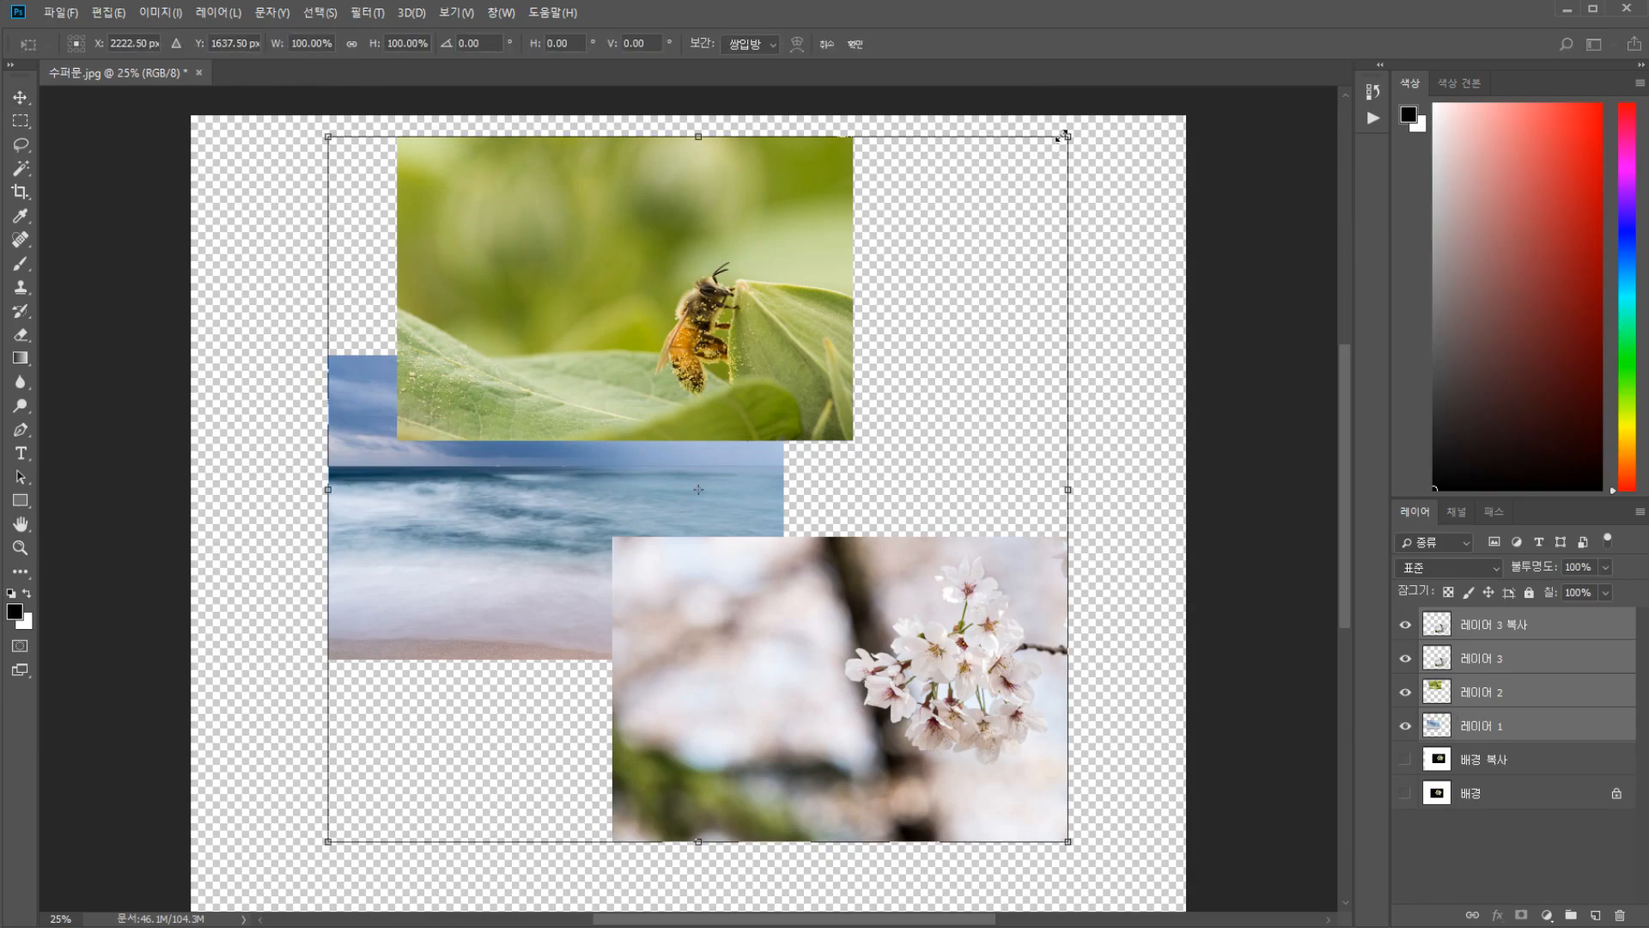
left_click_drag(1064, 135, 857, 338)
key("Return")
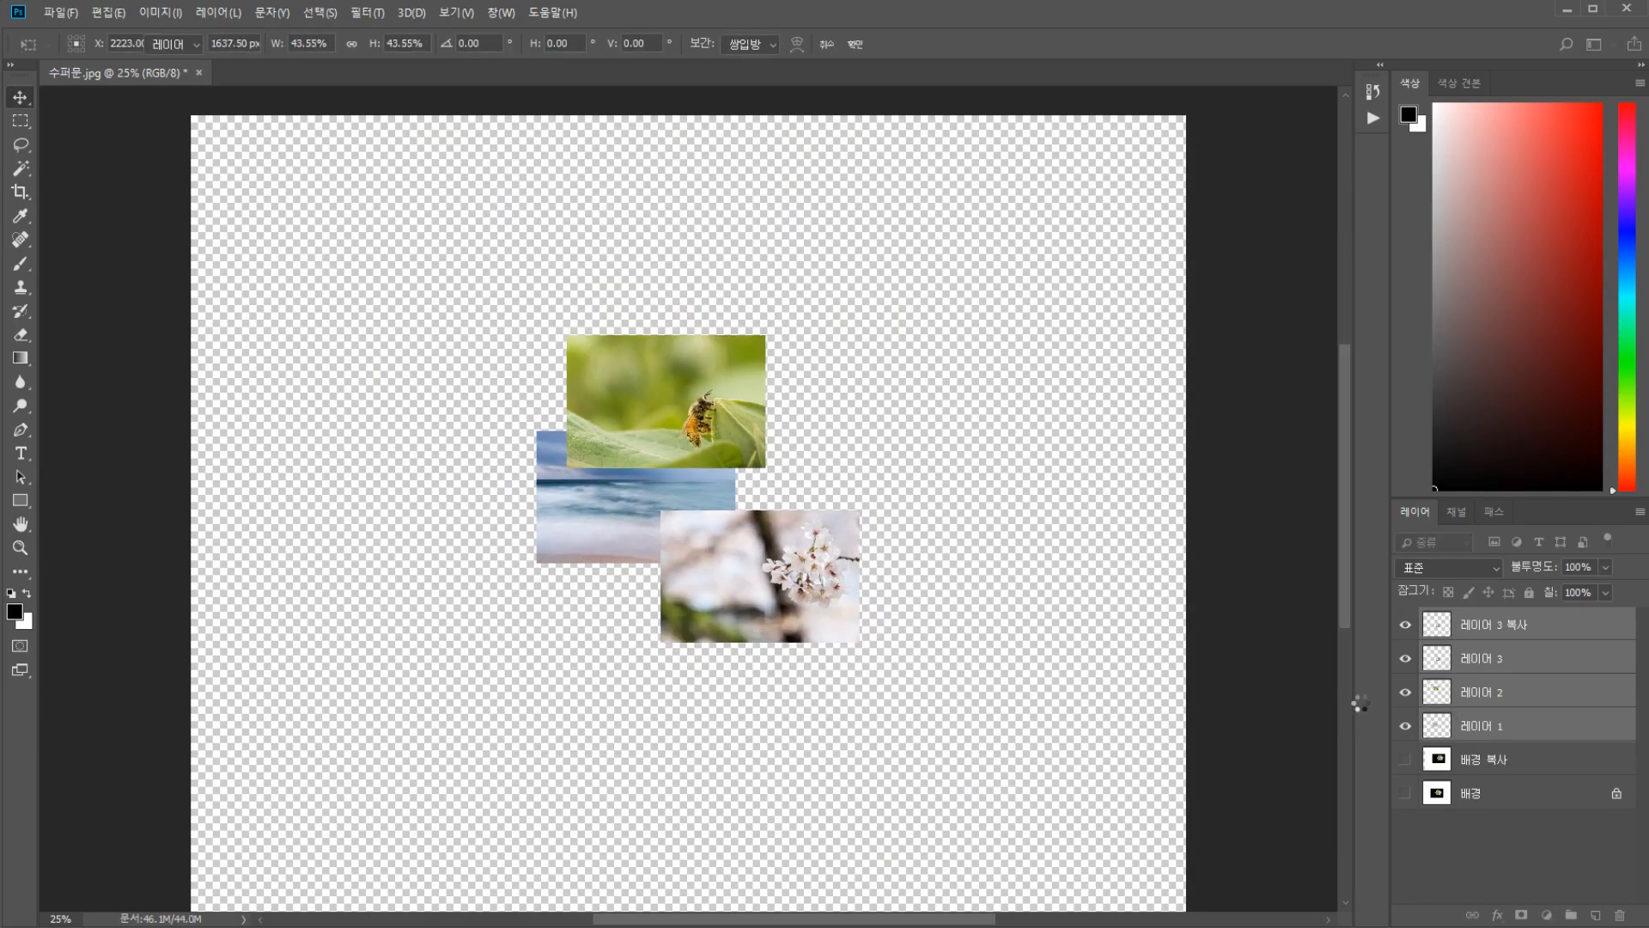
Move the sea photo left and slightly down, and the bee photo about 2.87 cm left and 4.06 cm up
left_click(1518, 730)
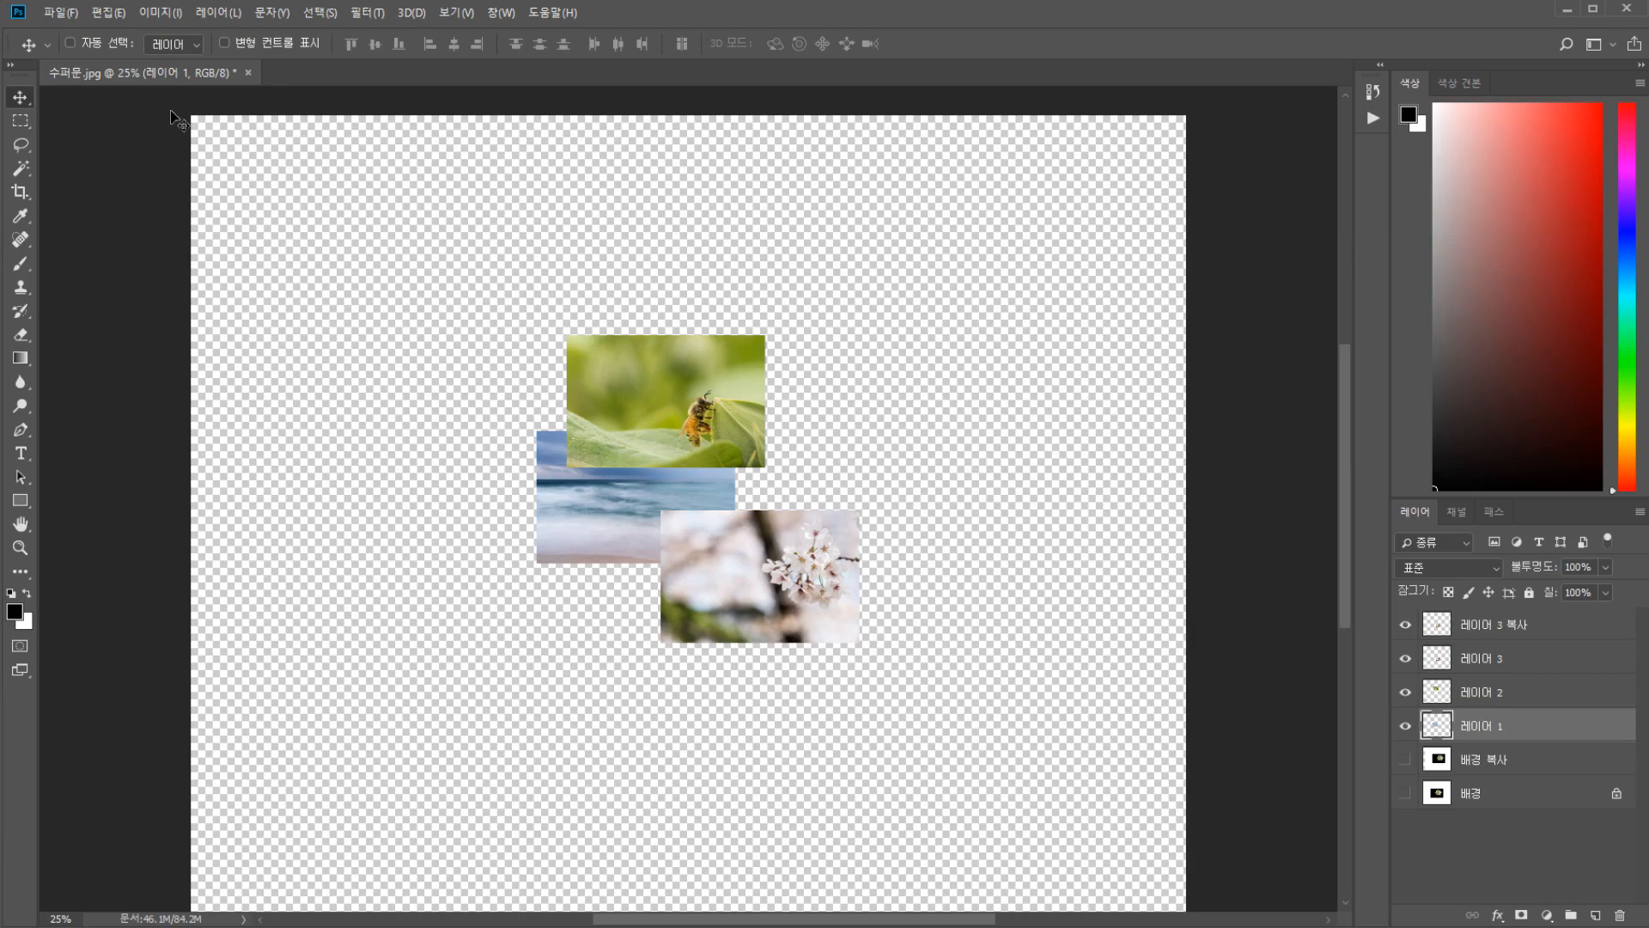
left_click_drag(603, 503, 405, 506)
left_click_drag(644, 414, 603, 291)
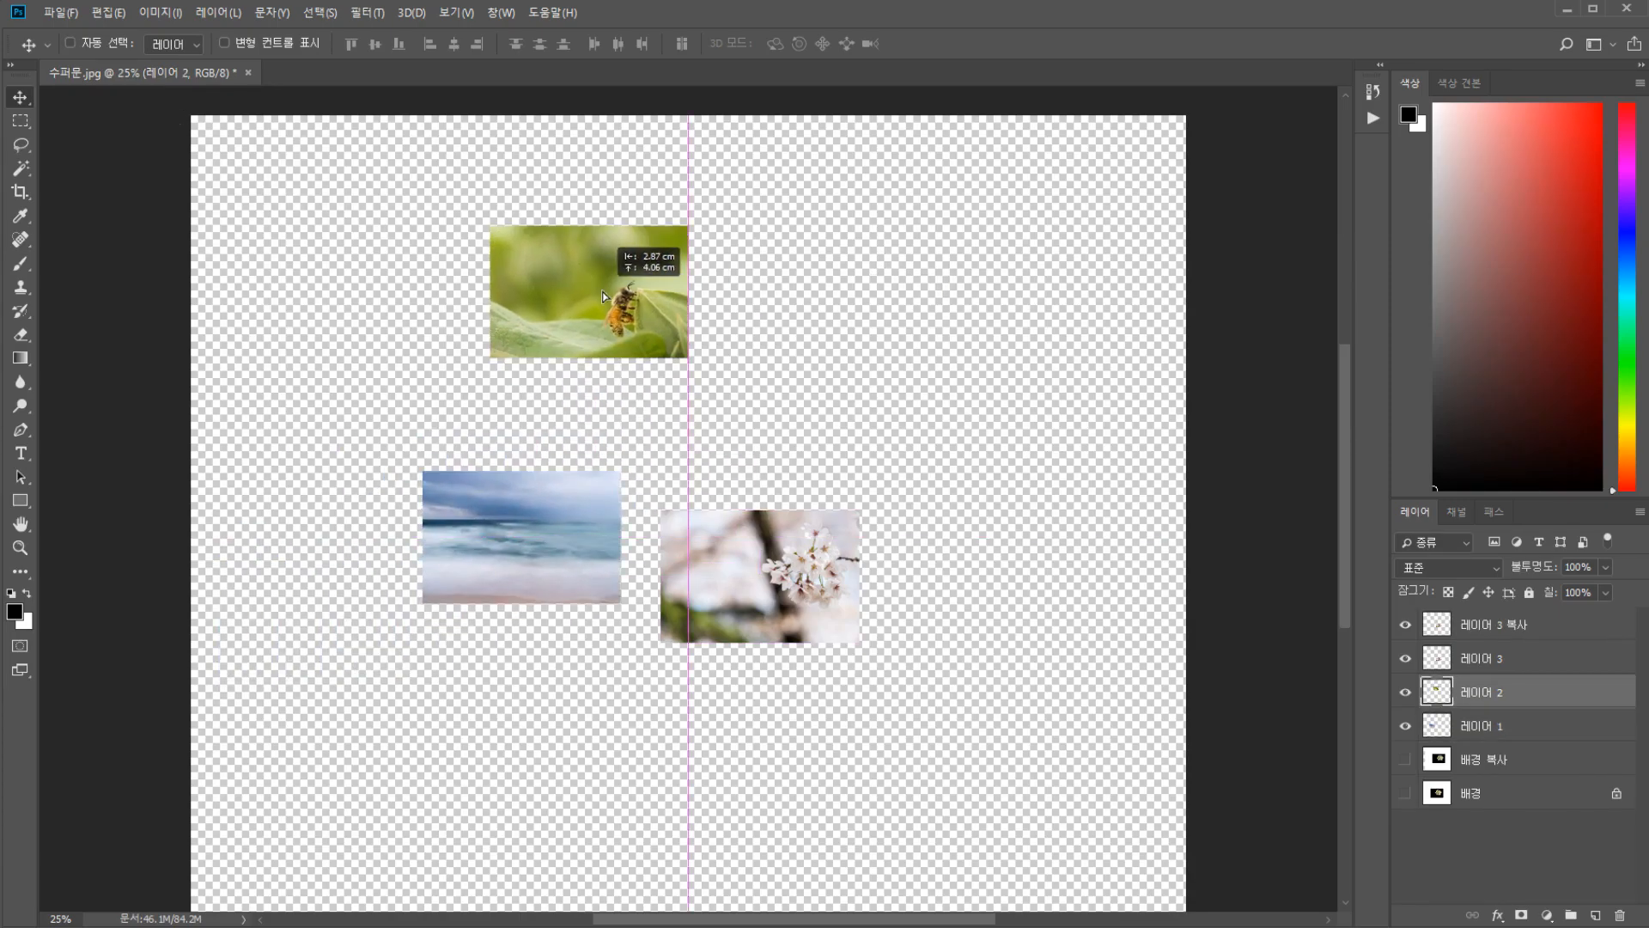
Separate the two cherry blossom copies and place them one above the other, right of the bee and sea photos
left_click(760, 599, "ctrl")
left_click_drag(760, 598, 978, 313)
left_click(795, 593, "ctrl")
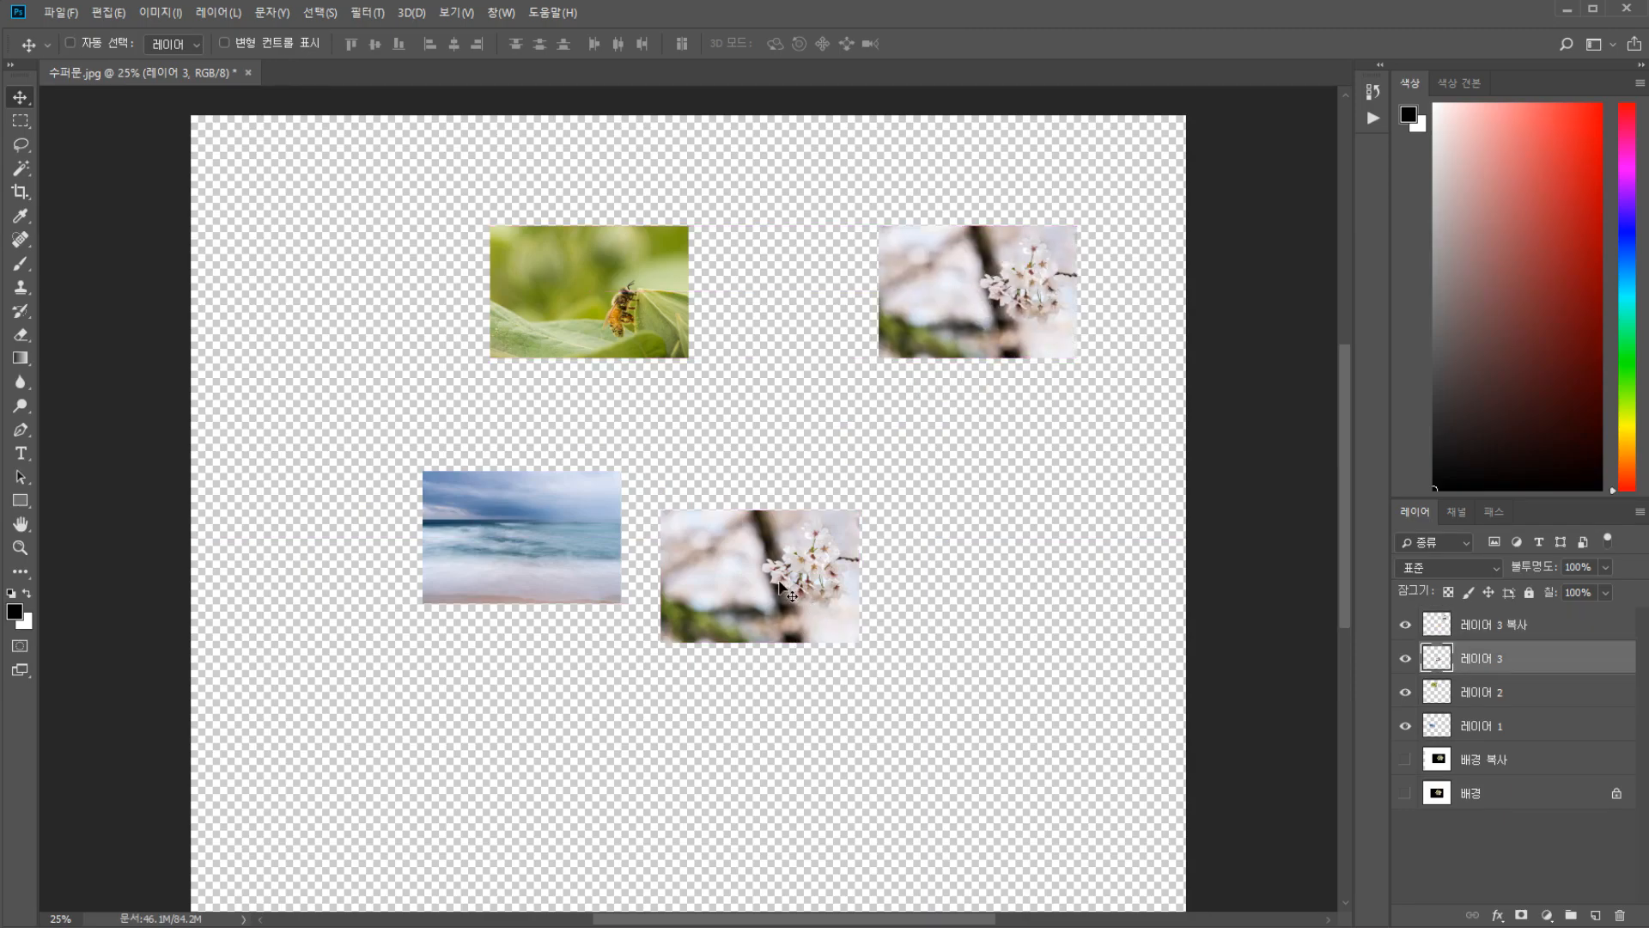
left_click_drag(795, 593, 894, 619)
left_click_drag(959, 249, 827, 360, "ctrl")
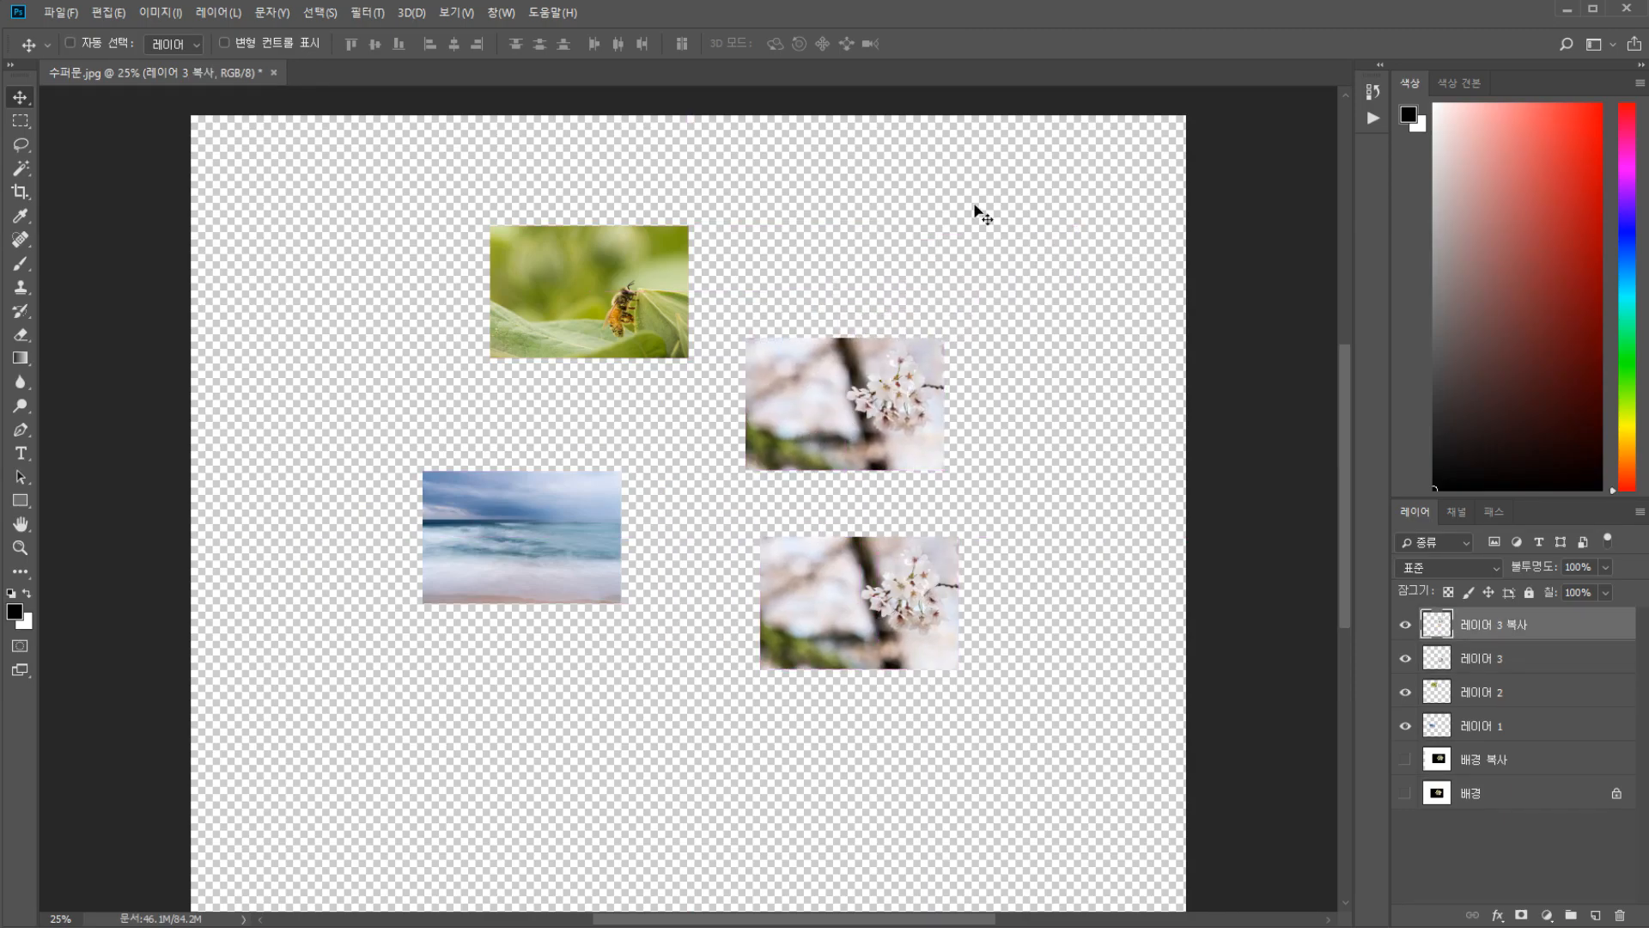
mouse_move(818, 412)
left_mouse_down()
mouse_move(735, 431)
mouse_move(794, 423)
left_mouse_up()
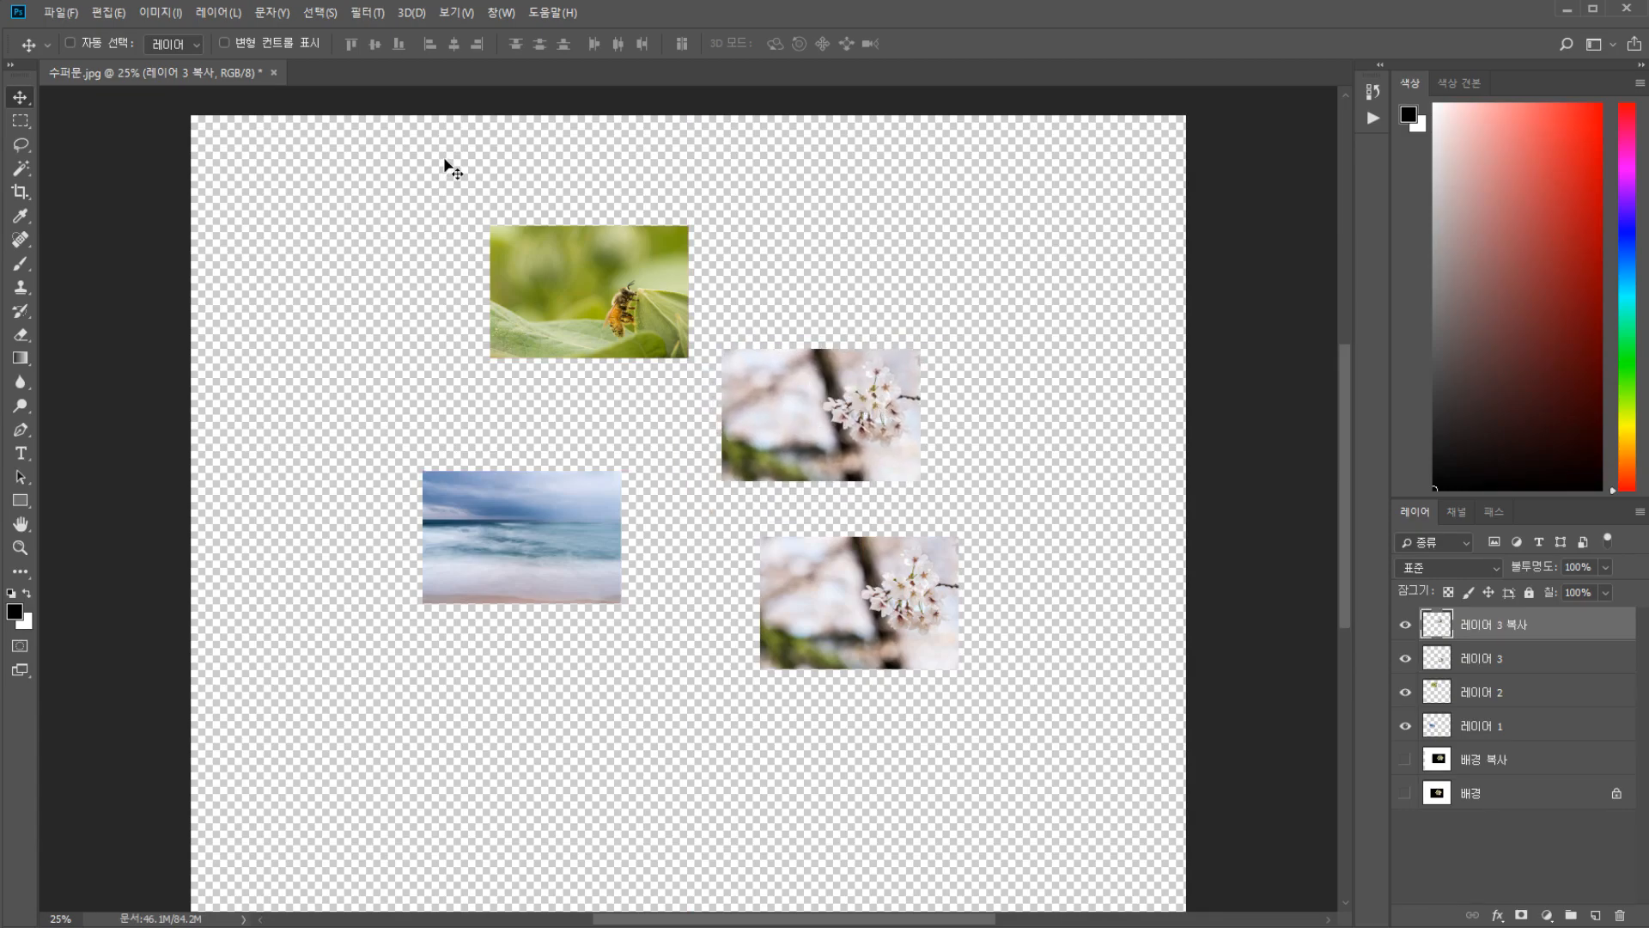
Show the 배경 복사 layer, auto-select it from its white area, and move it slightly right
left_click(305, 215, "ctrl")
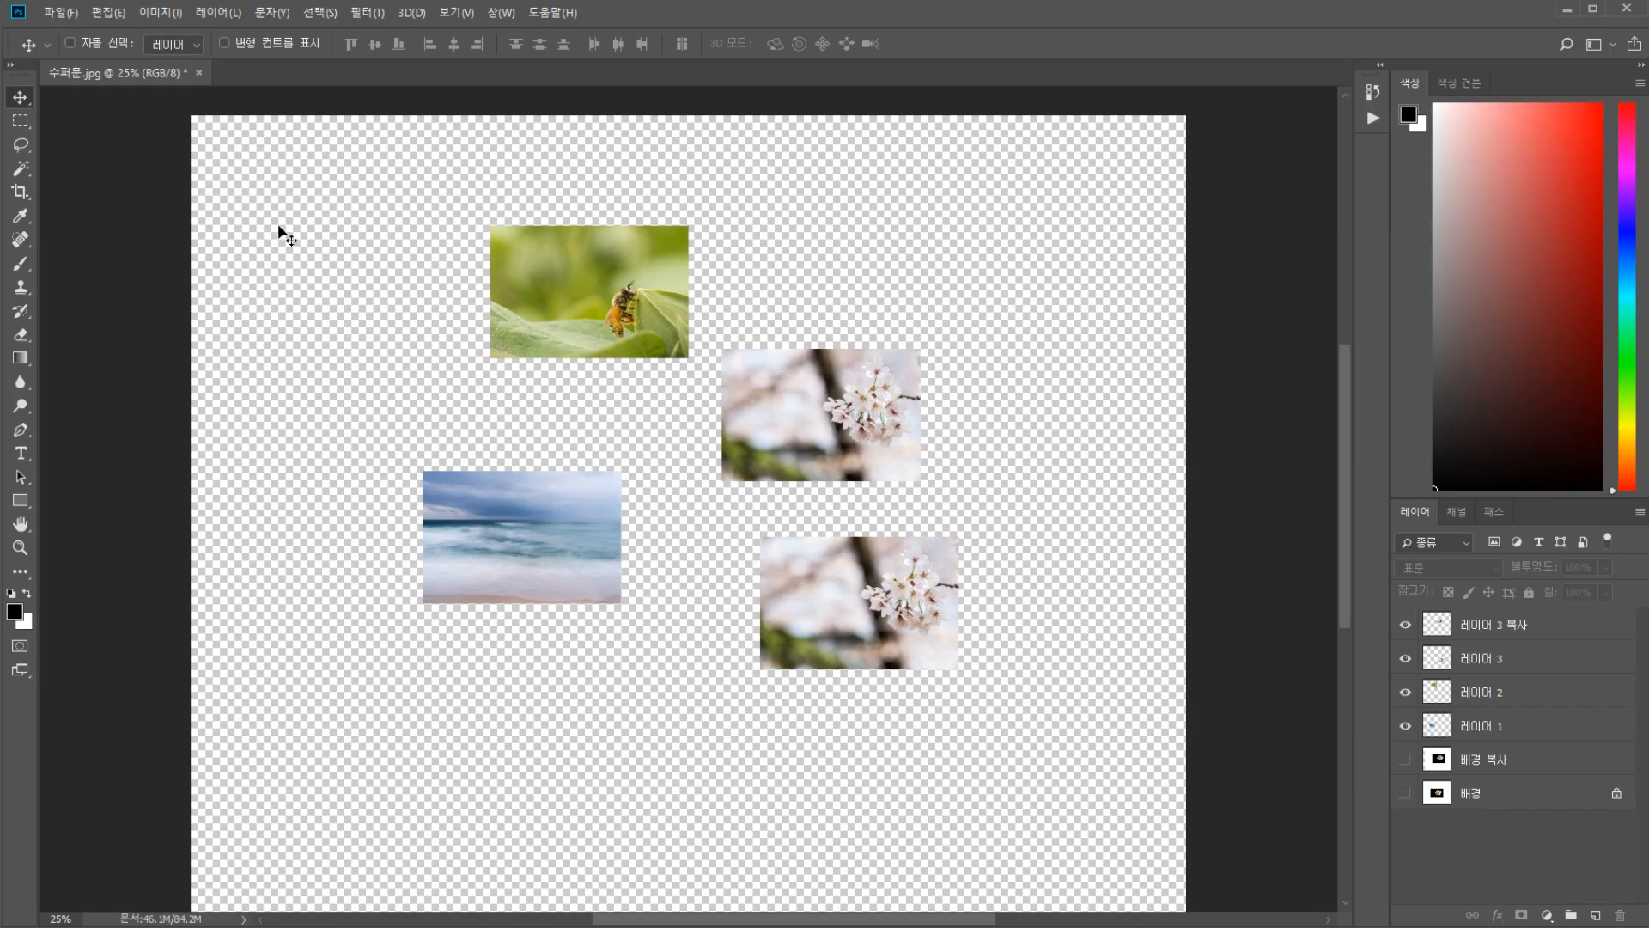
left_click(1405, 759)
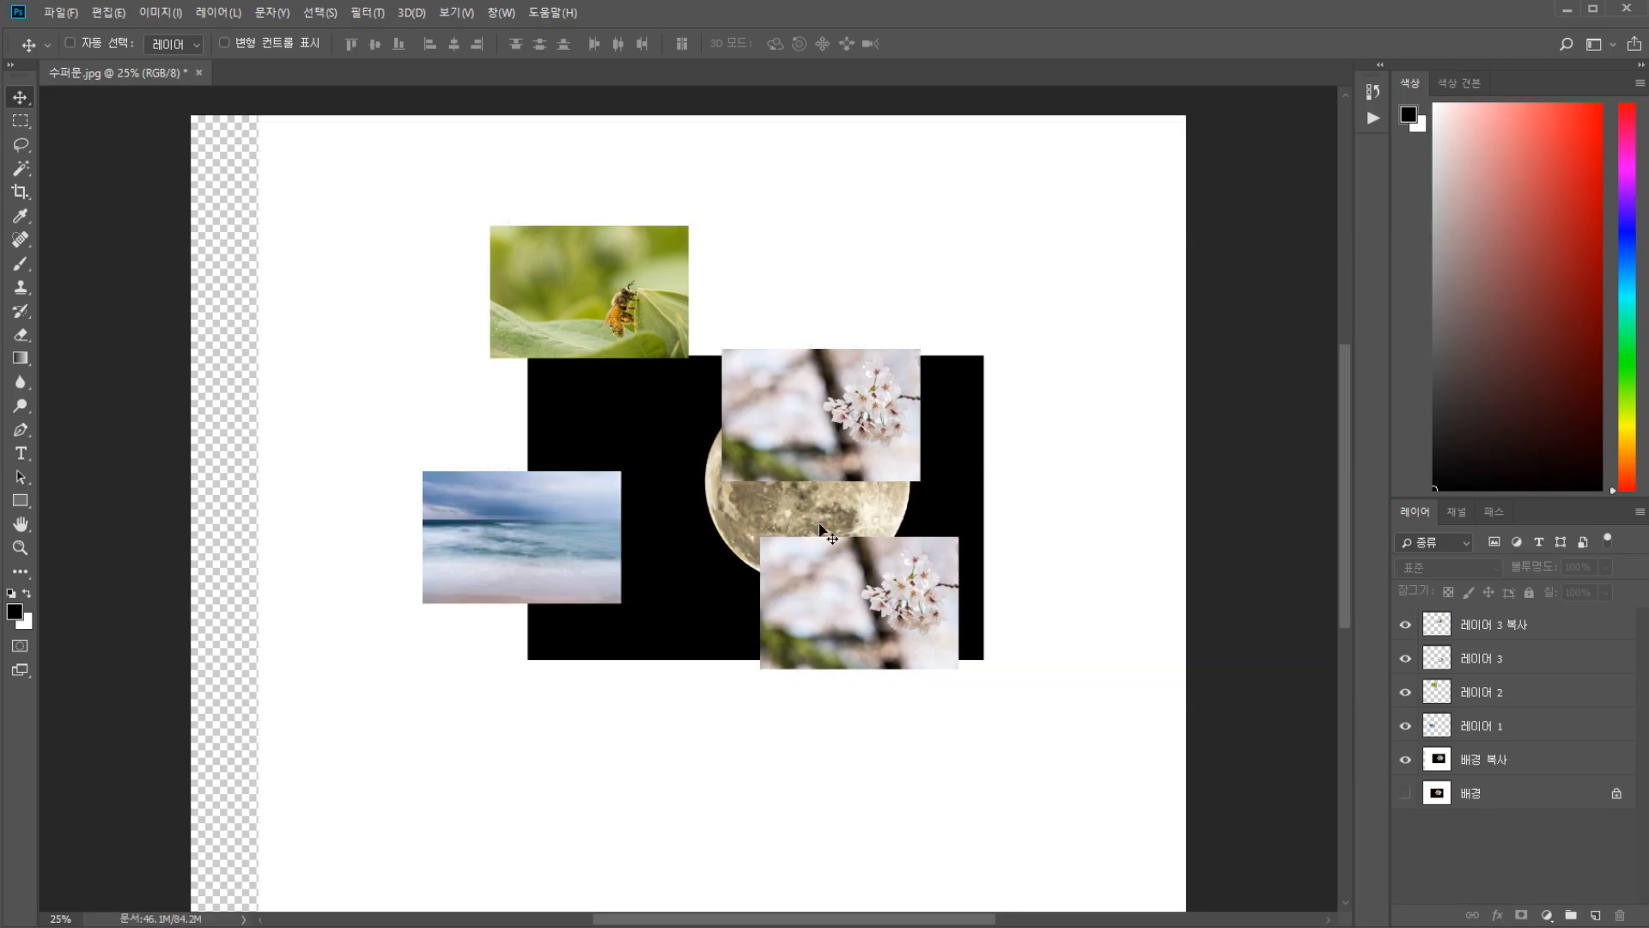
left_click(346, 243, "ctrl")
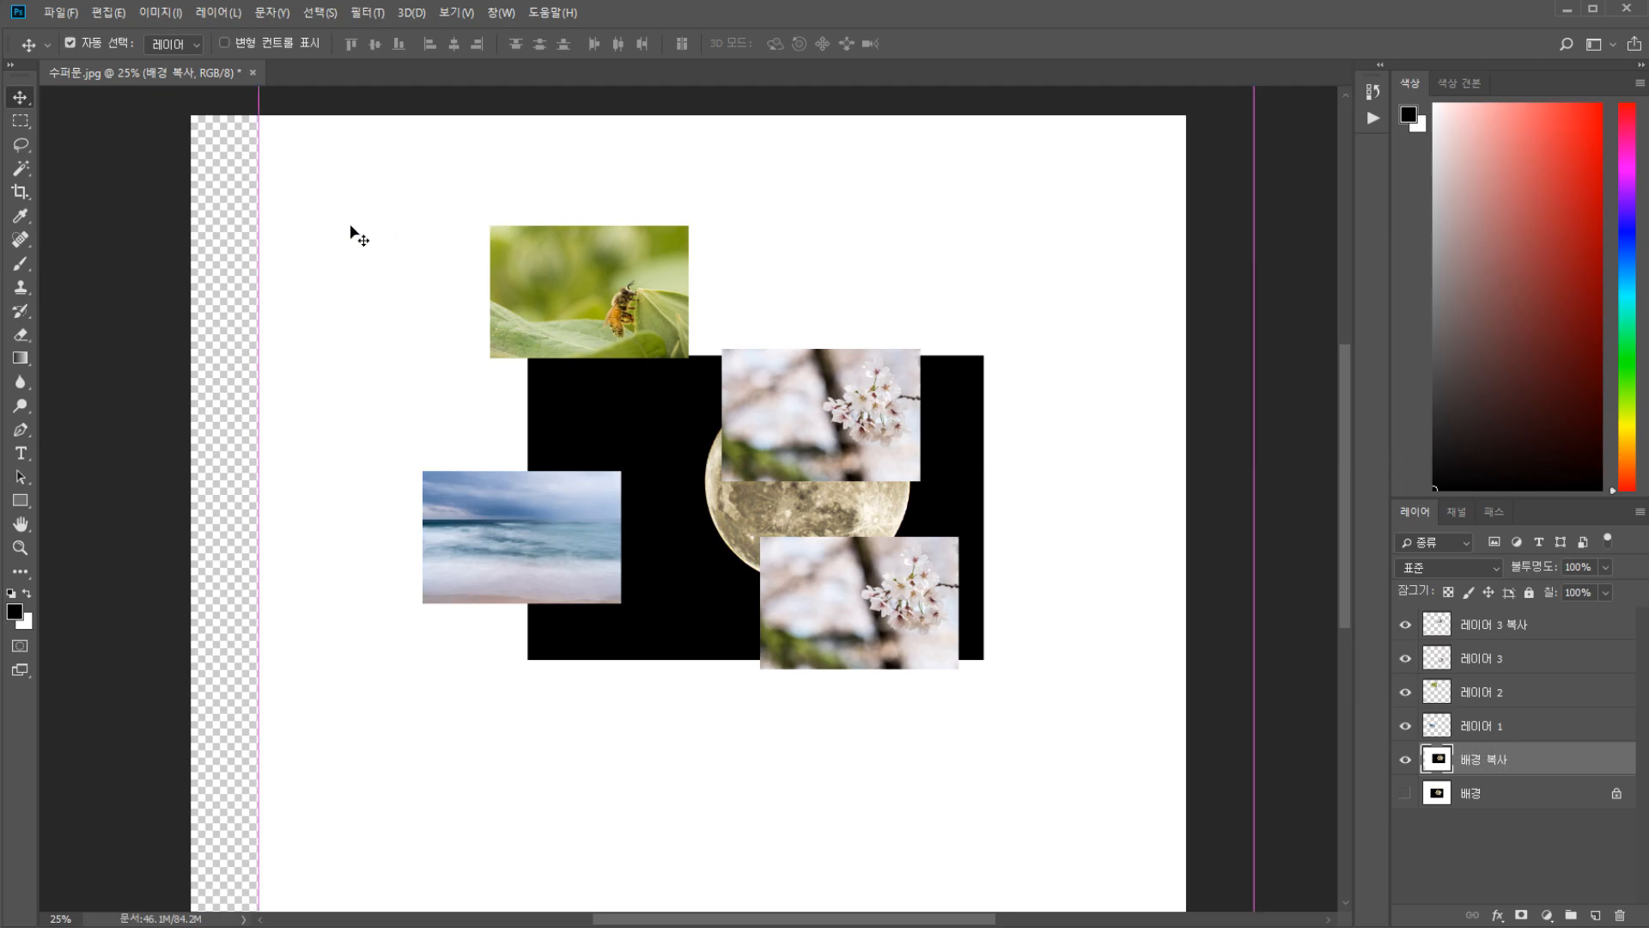
left_click_drag(225, 177, 292, 177)
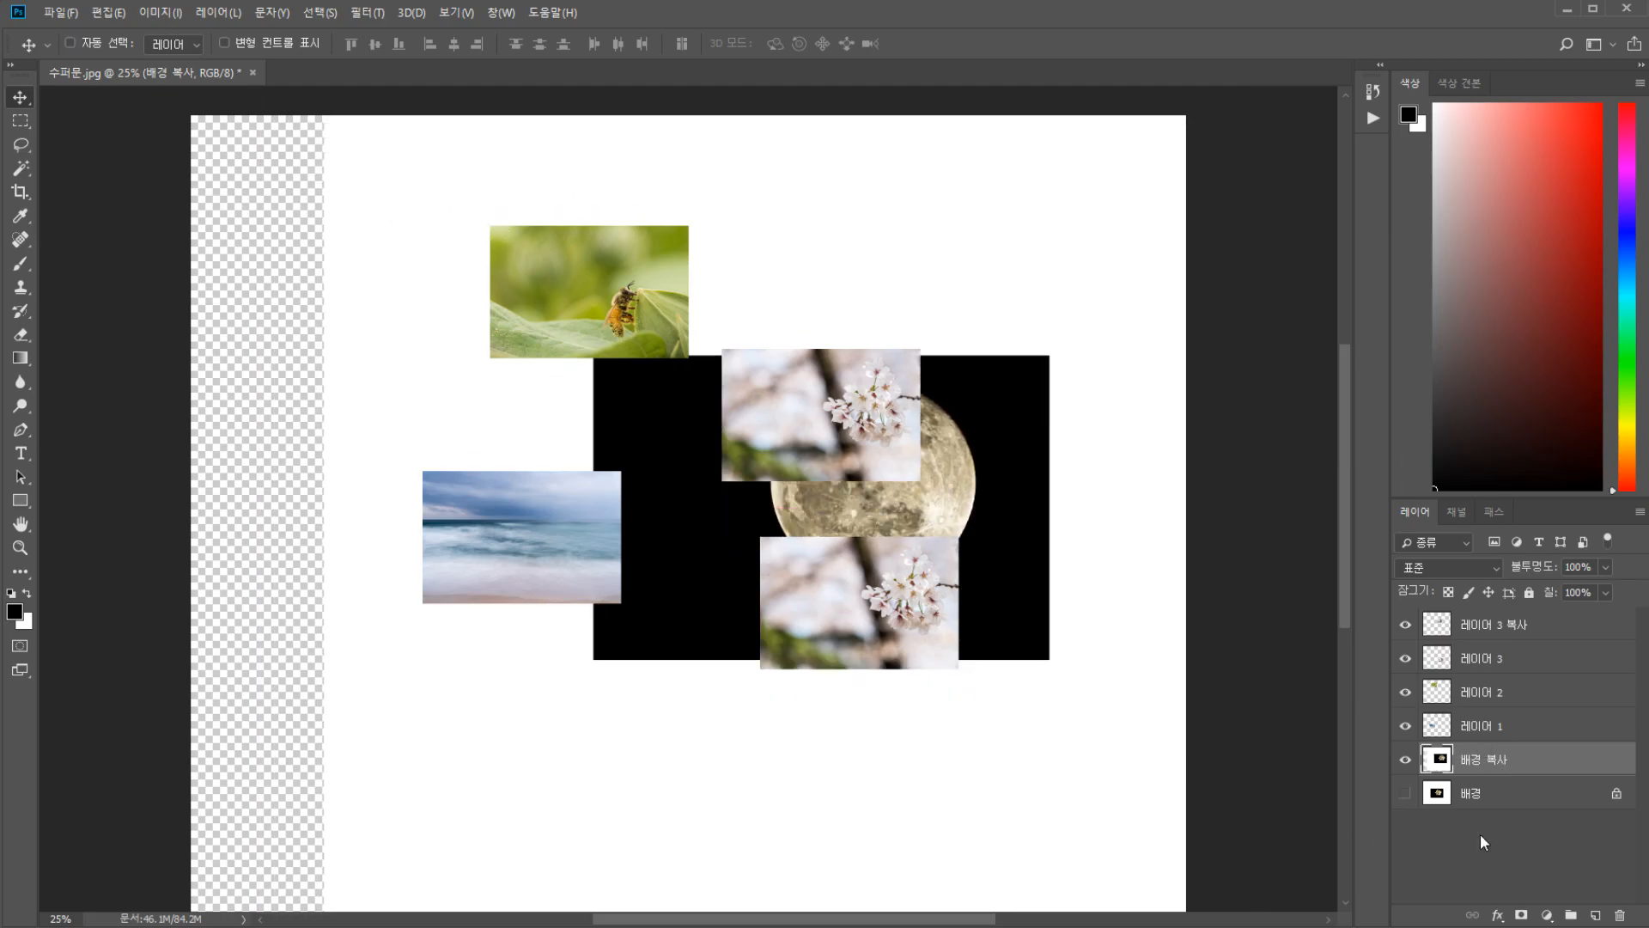
Hide the 배경 복사 layer and draw an auto-select marquee from the empty canvas across the photos
left_click(1403, 761)
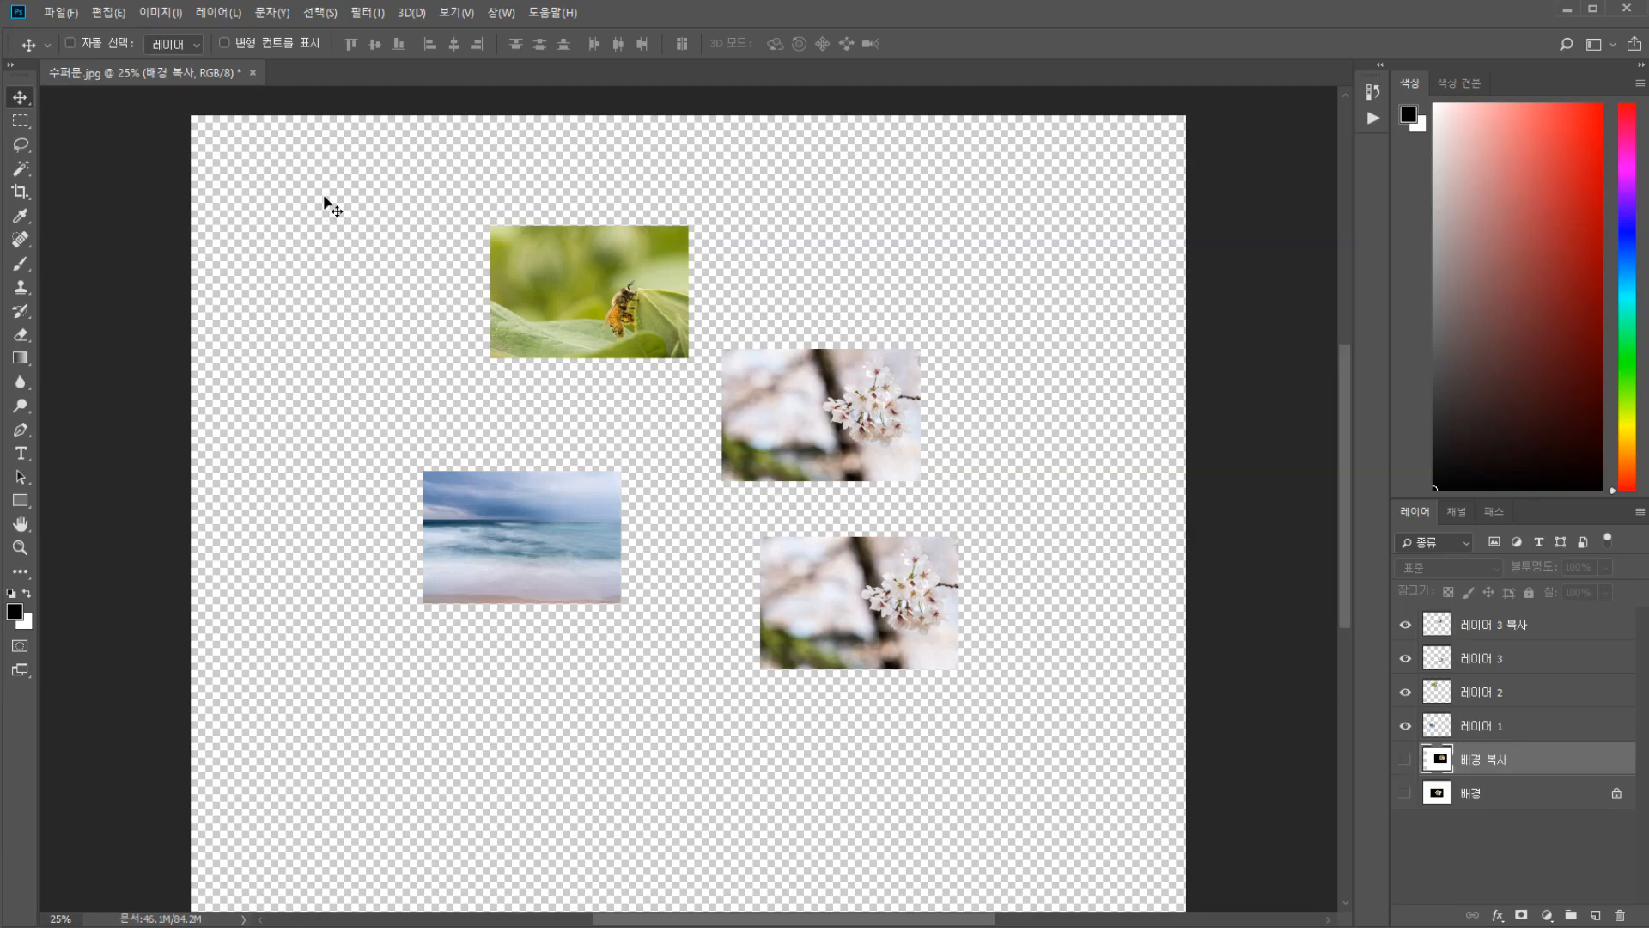
key("ctrl")
left_click_drag(282, 196, 885, 700)
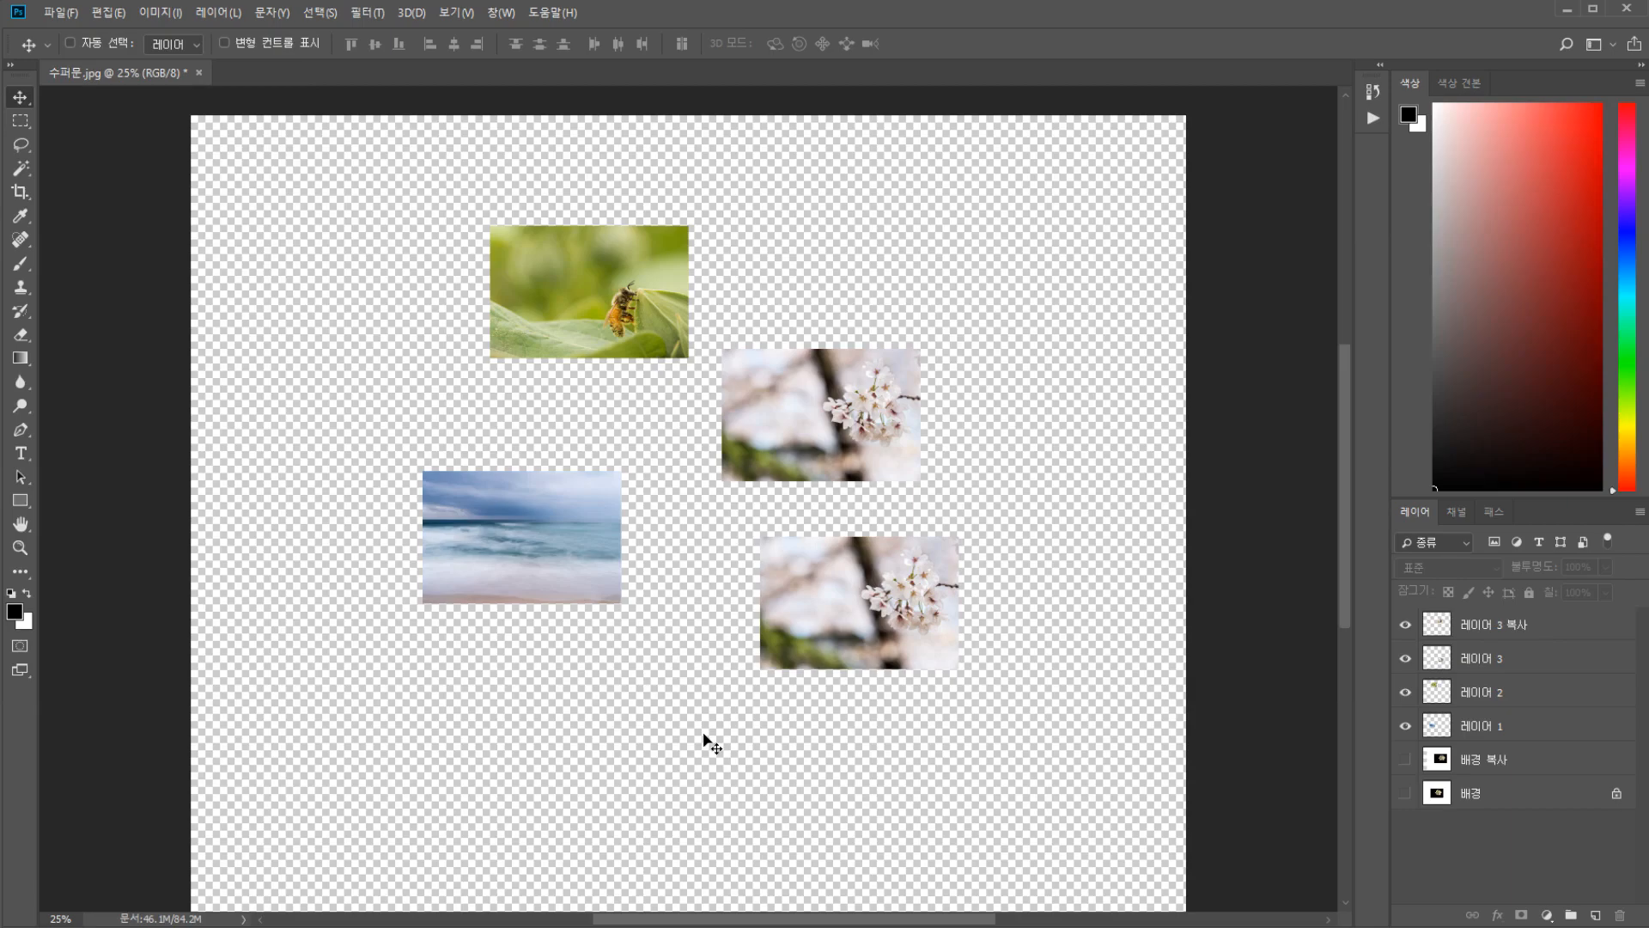
Select the consecutive range of layers from 레이어 3 복사 to 레이어 1 in the layer list, and repeat the selection
left_click(1568, 641)
left_click(1517, 730, "shift")
left_click(1519, 623)
left_click(1504, 727, "shift")
Select only 레이어 3 복사, 레이어 2 and 레이어 1 as a non-consecutive group in the layer list
left_click(1541, 625)
left_click(1516, 692, "ctrl")
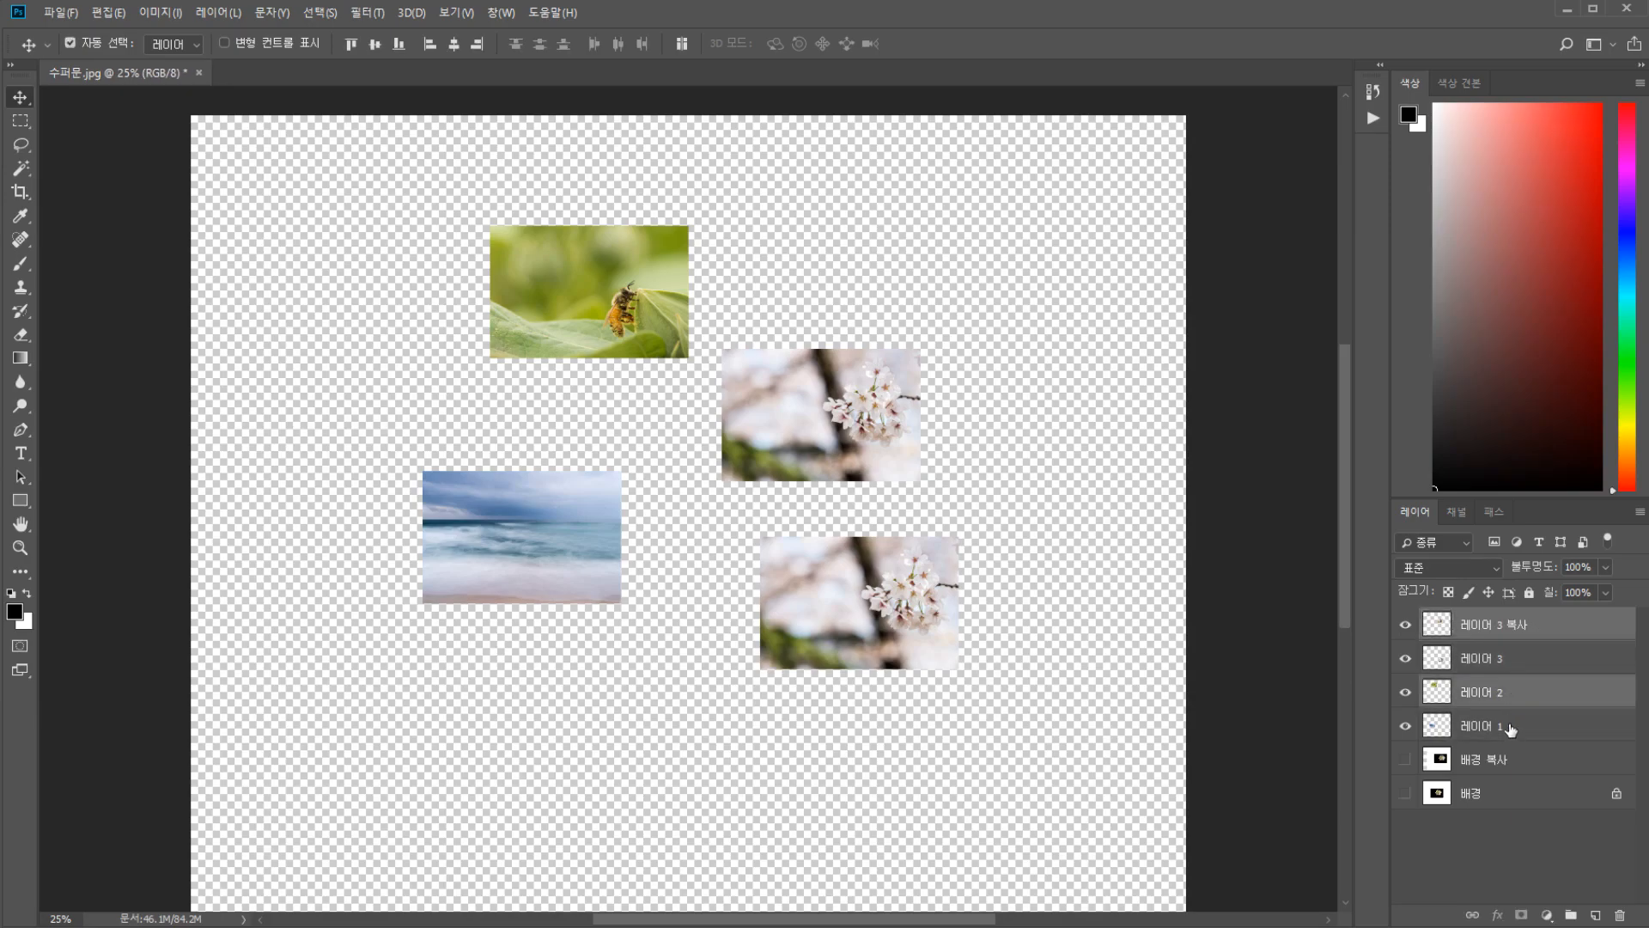
left_click(1510, 731, "ctrl")
Pick single layers in turn, then marquee-select the bee, sea and upper cherry blossom photos on the canvas
left_click(1516, 727)
left_click(1521, 687)
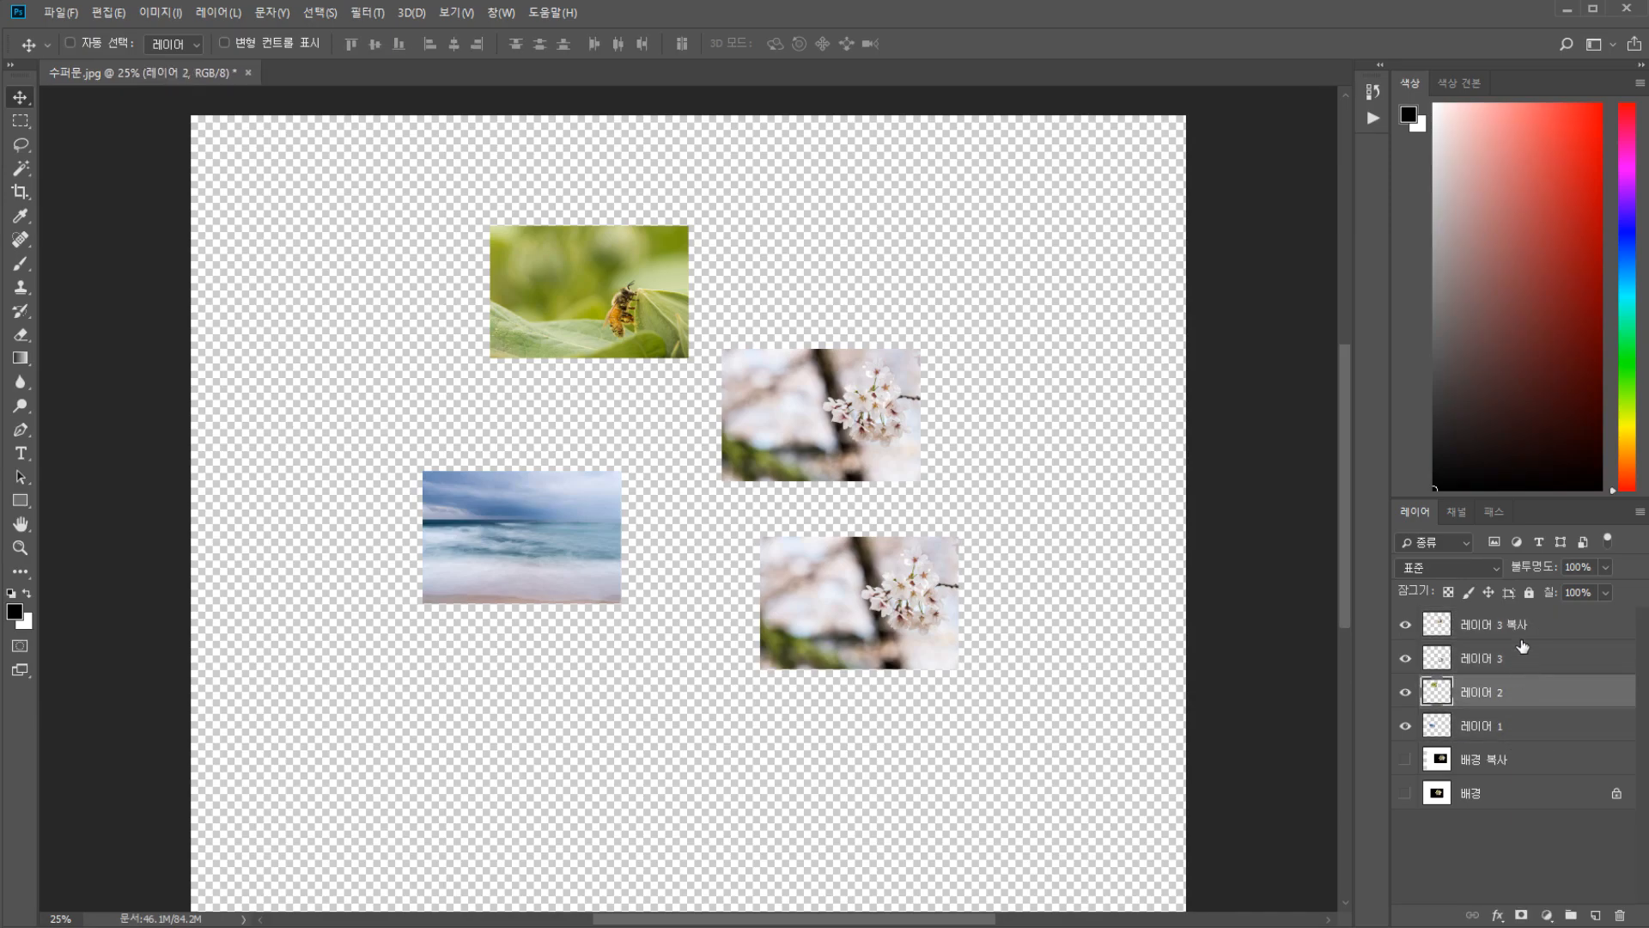
left_click(1523, 635)
left_click(356, 262)
left_click_drag(308, 229, 746, 515)
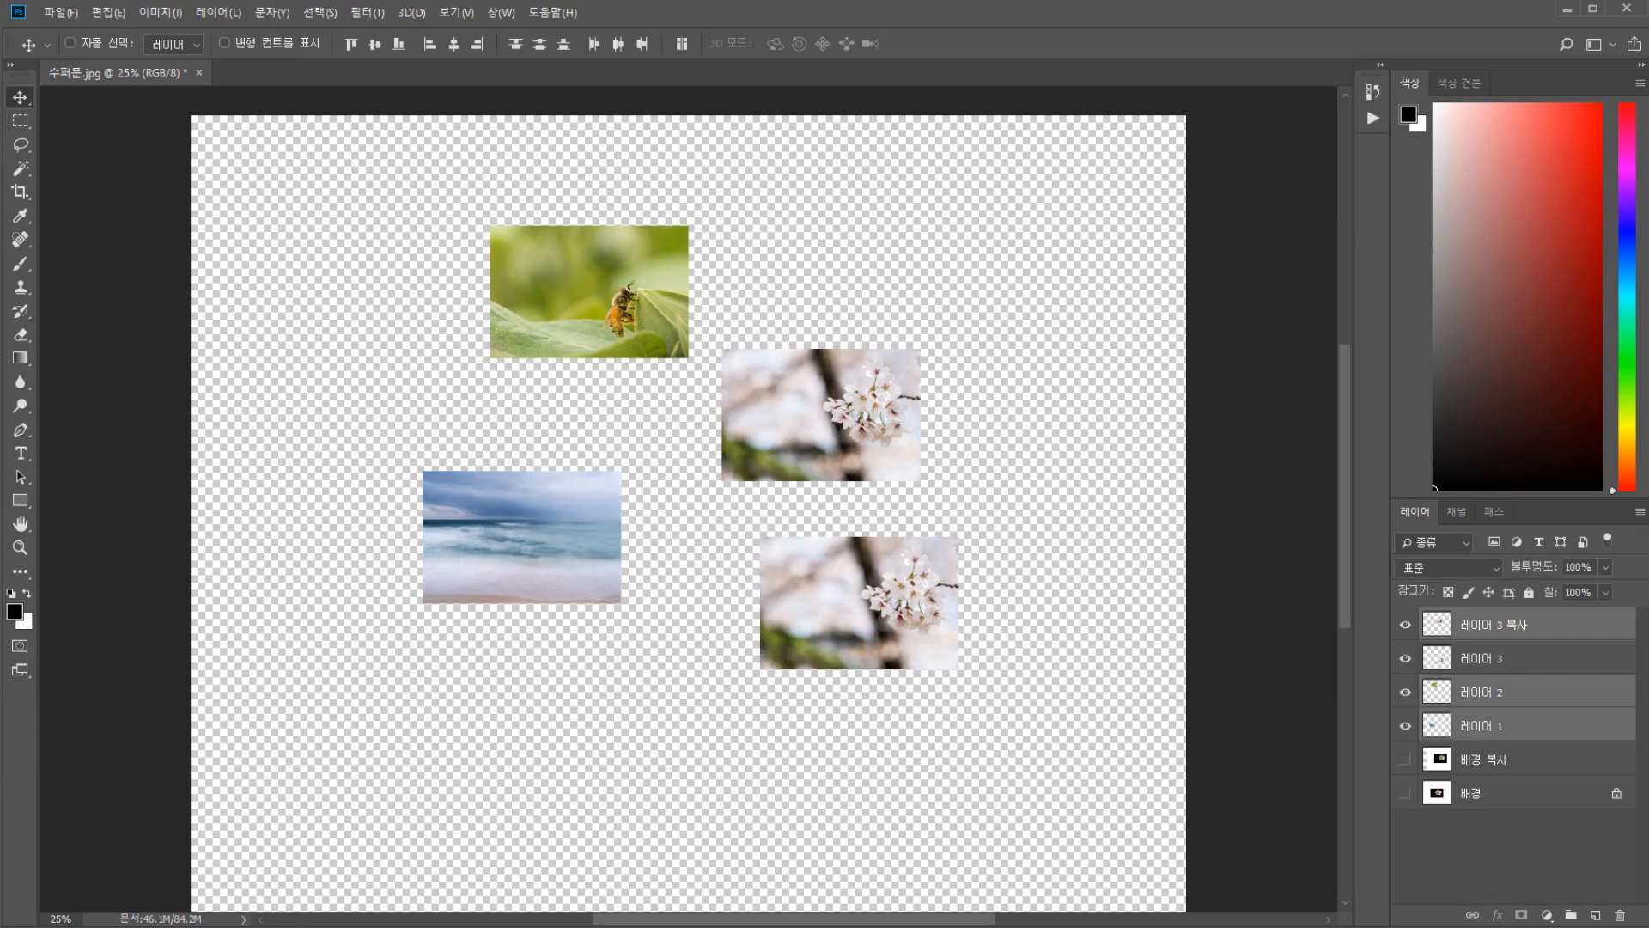
Switch to File Explorer and go to the 자료 folder inside 1. 레이어 기본
key("alt+Tab")
left_click(1030, 816)
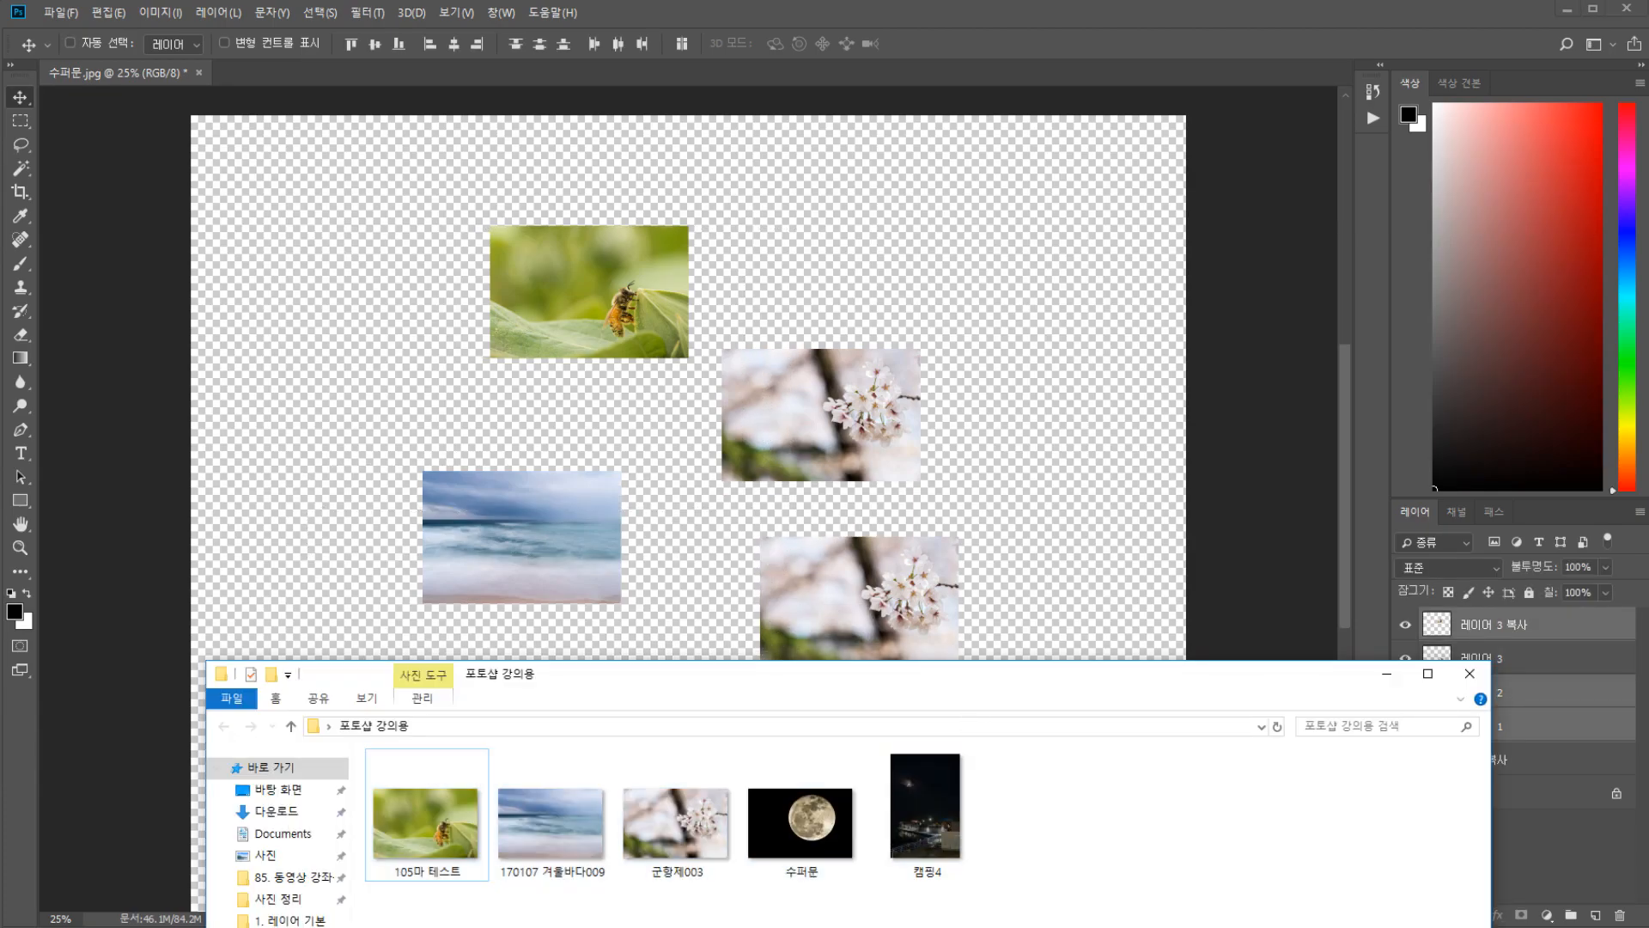
key("alt+Tab")
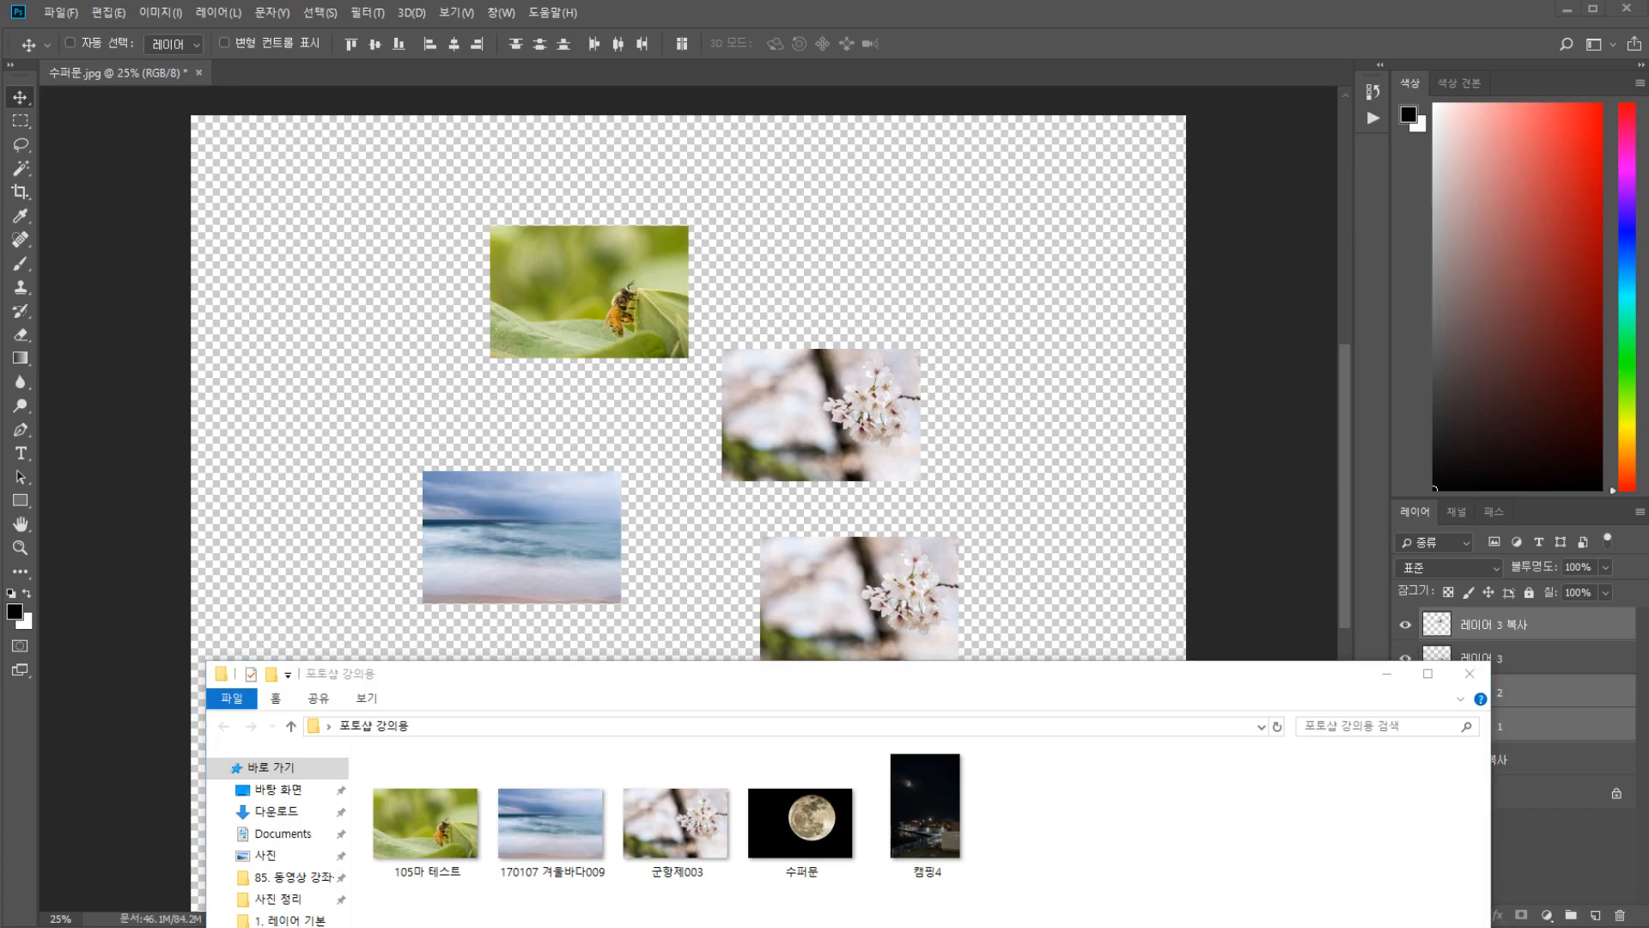
left_click(284, 917)
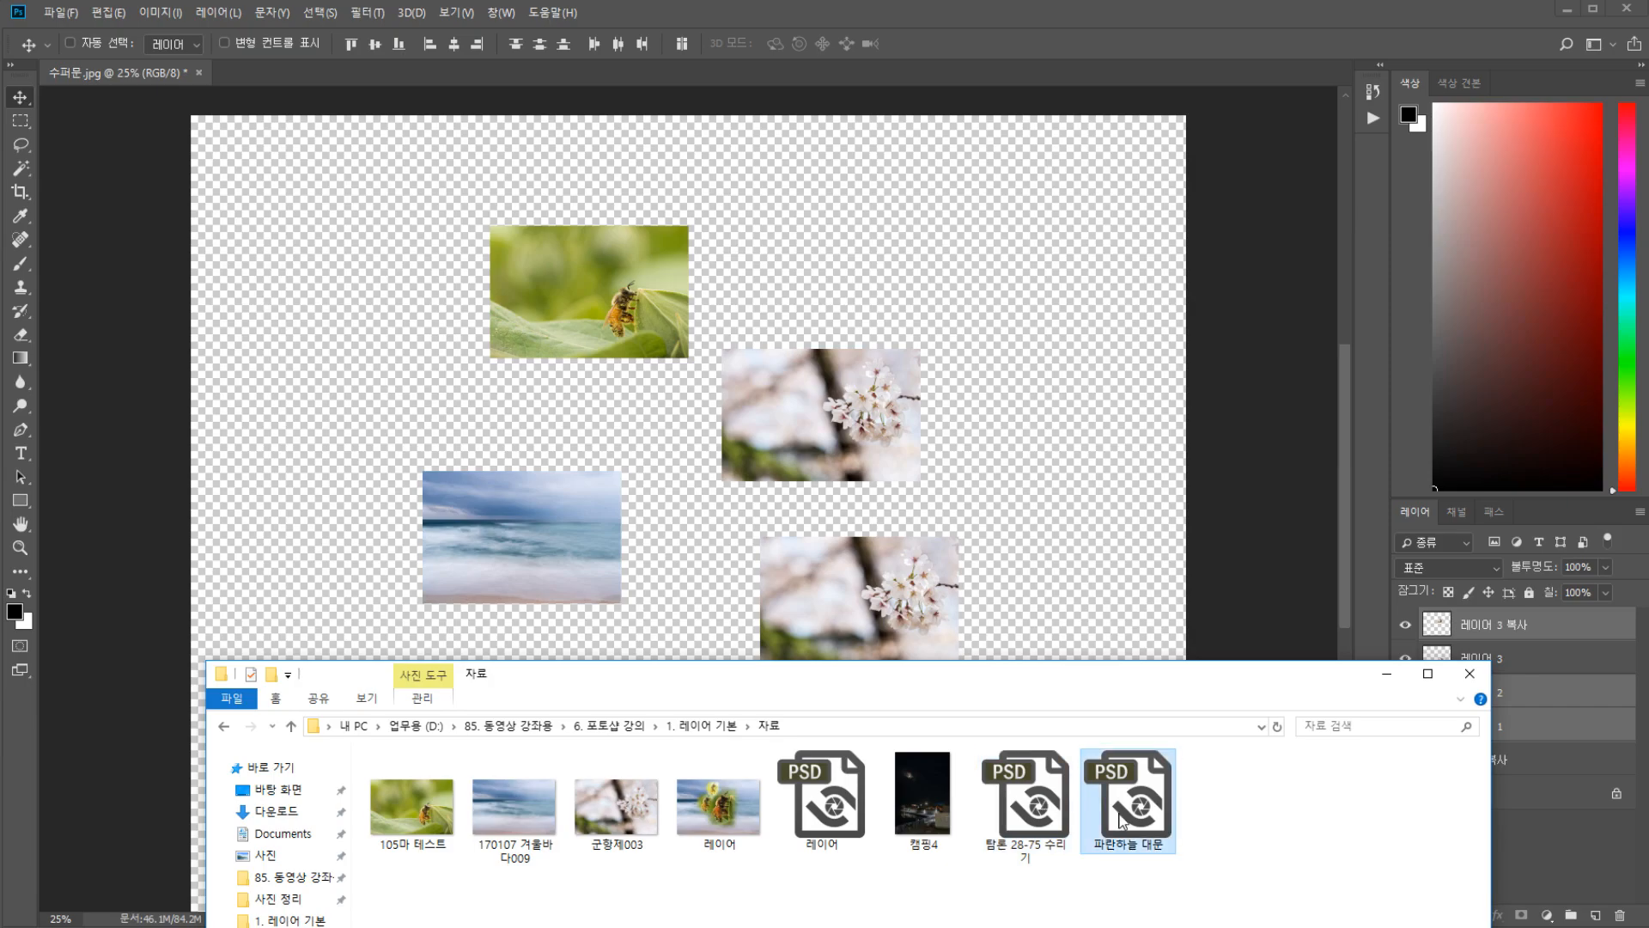
Open 탐론 28-75 수리기.psd from the 자료 folder as a separate document in Photoshop
left_click(543, 196)
key("alt+Tab")
left_click(1054, 833)
left_click_drag(1055, 833, 753, 74)
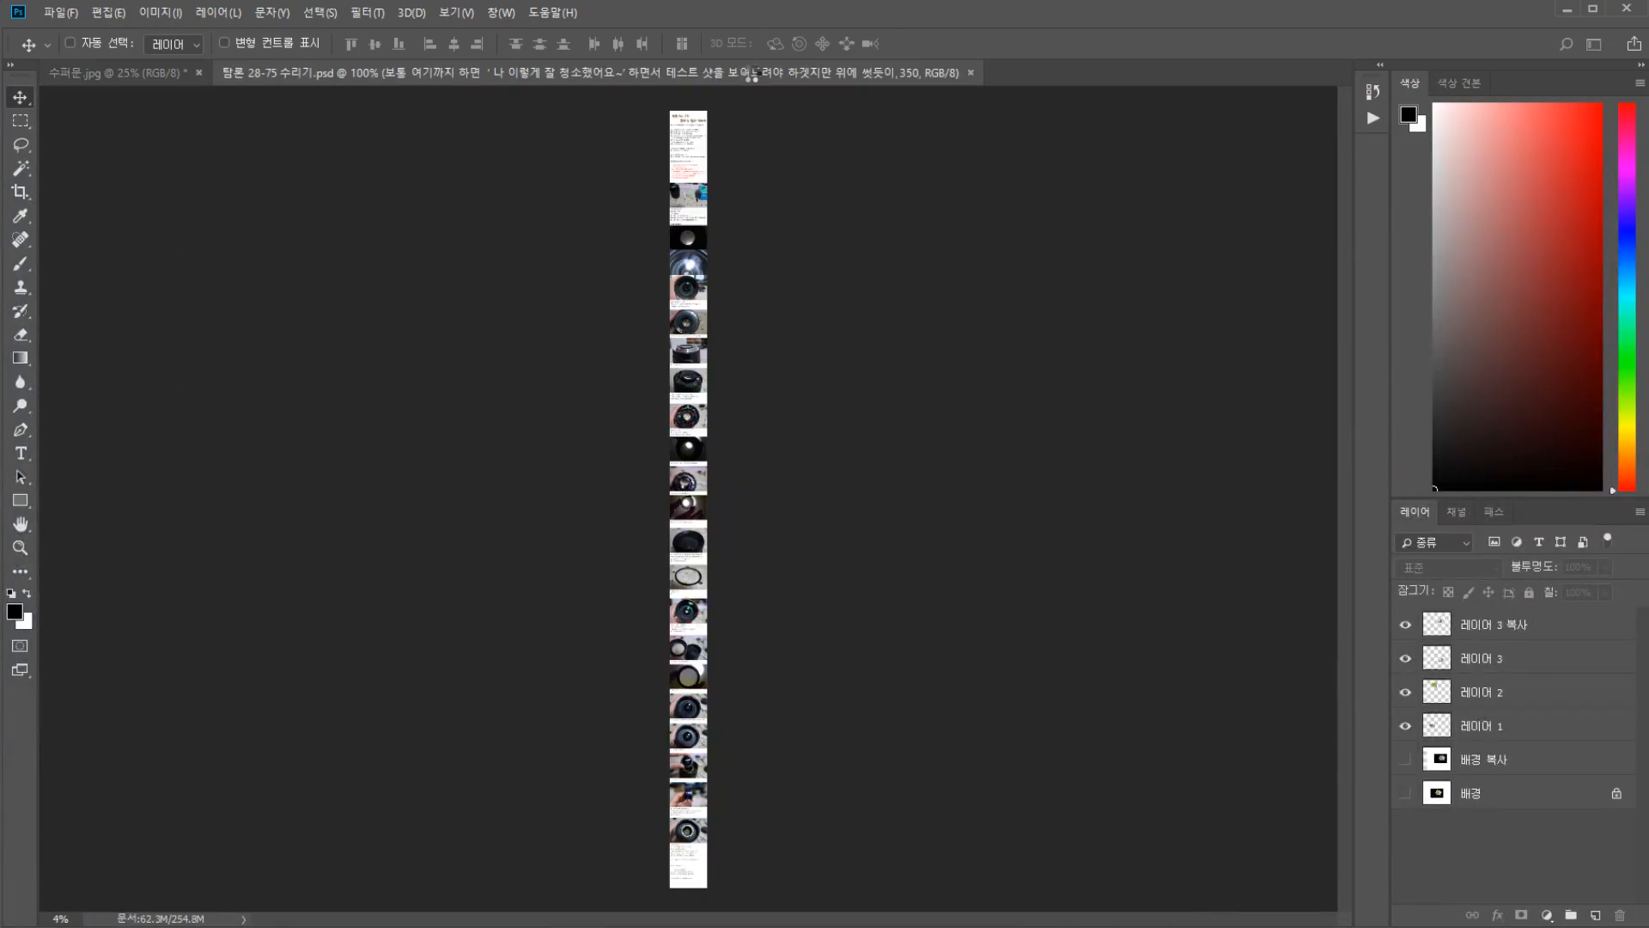
Auto-select the text block listing the tools, then the dark lens photo directly below it
scroll(866, 266, "up", 15)
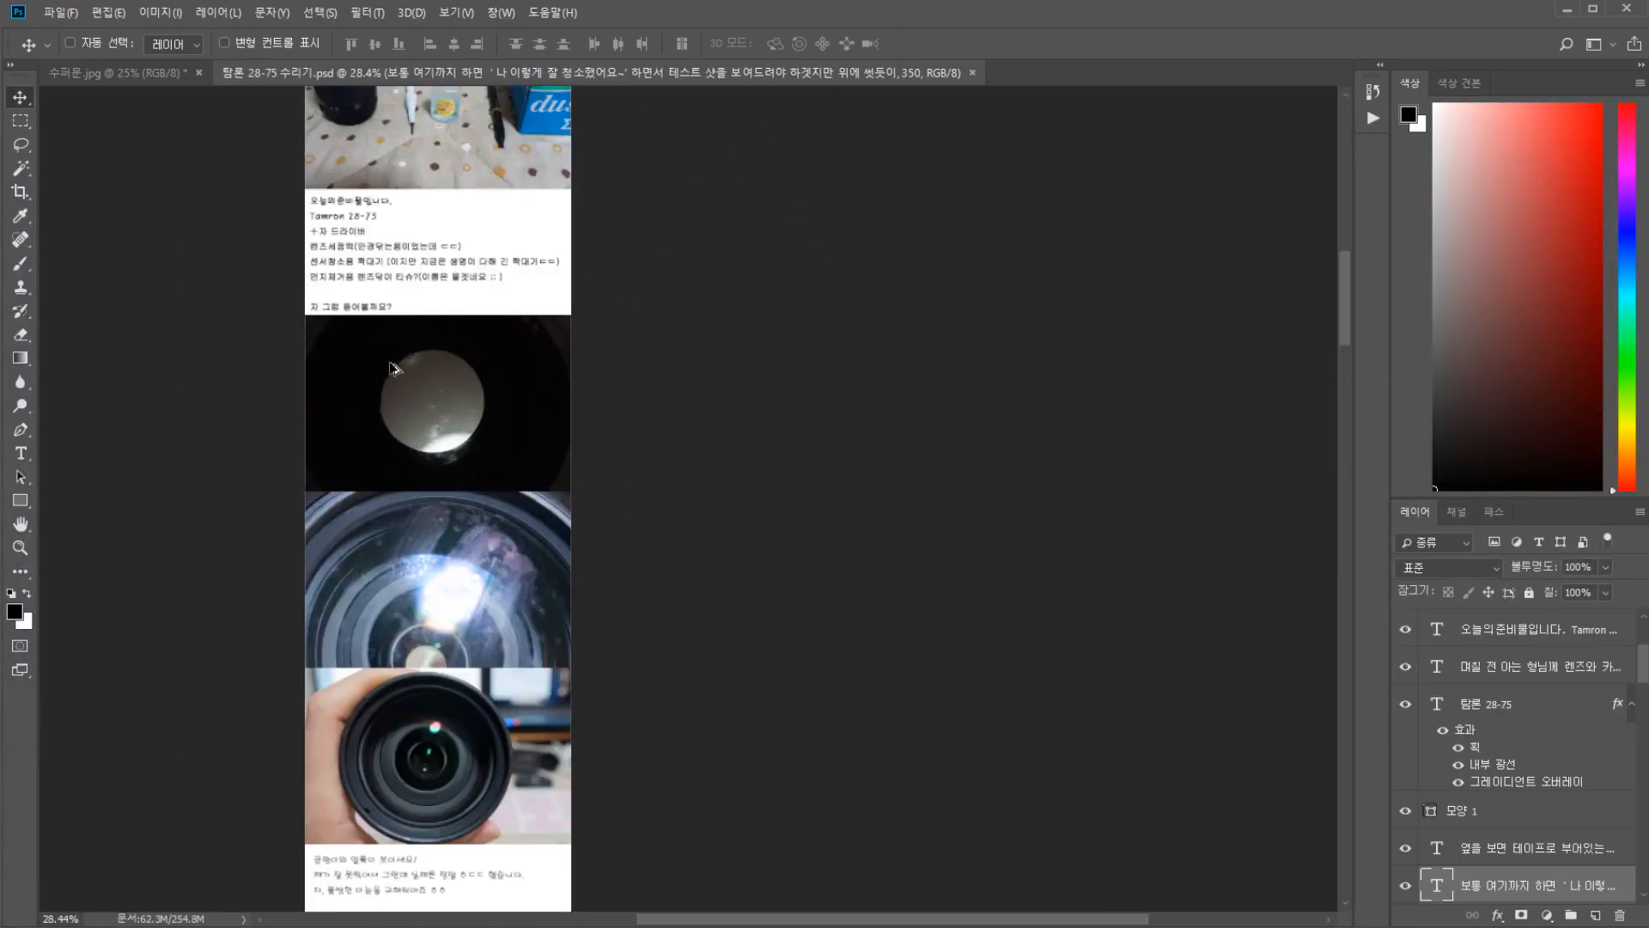
left_click_drag(144, 404, 343, 559)
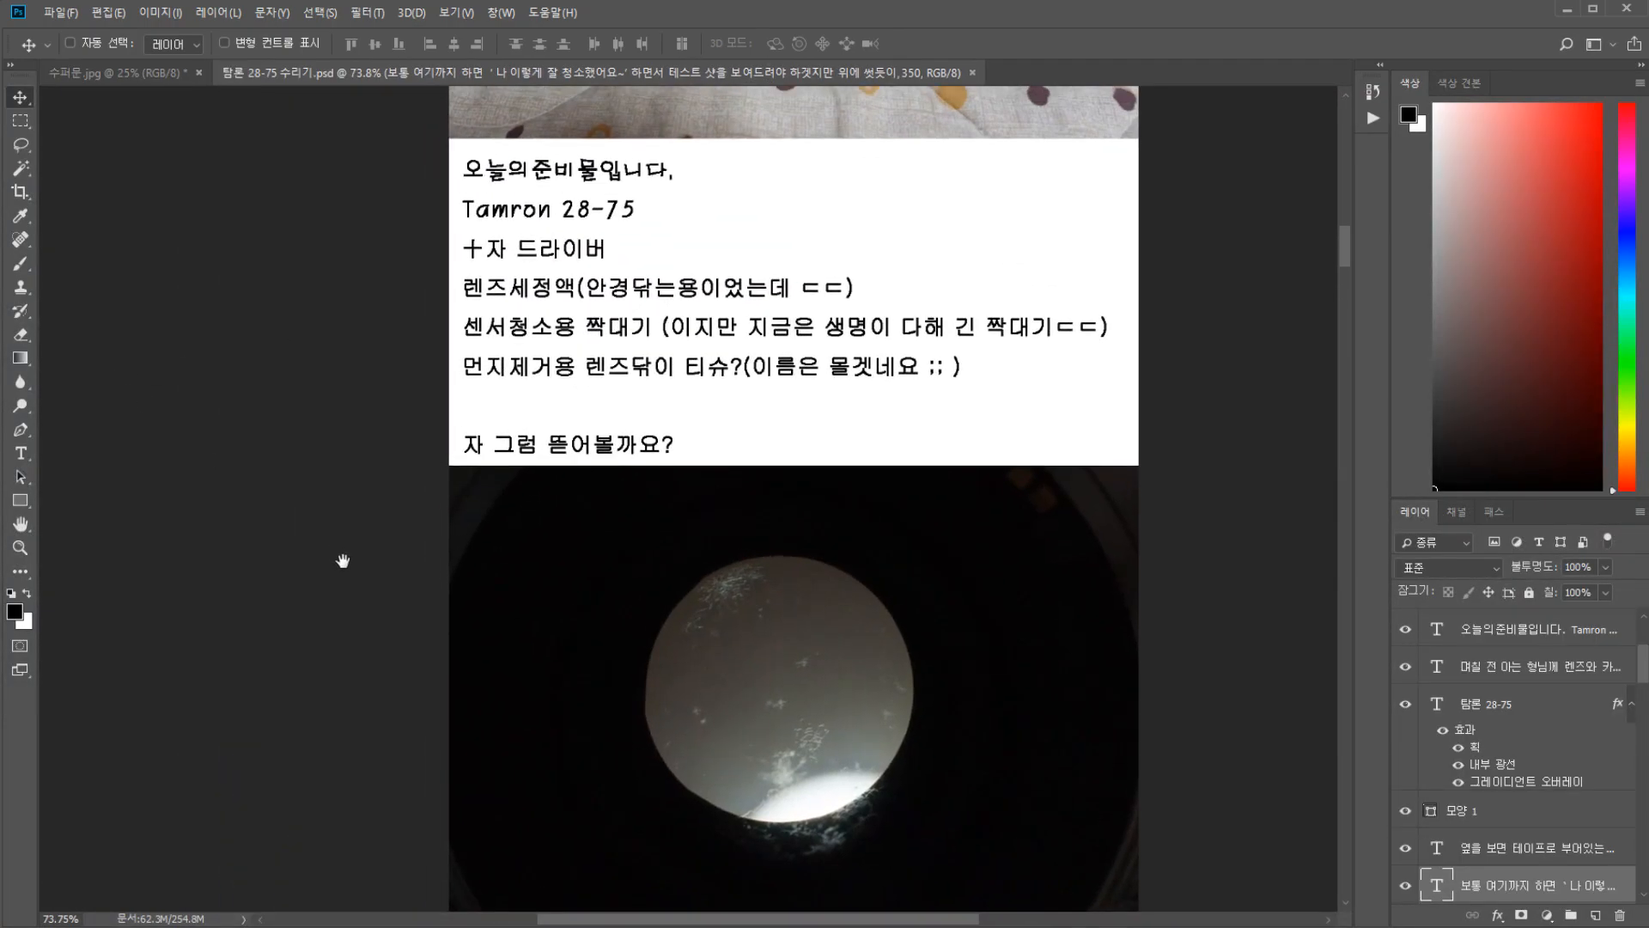
left_click(535, 368, "ctrl")
left_click(571, 541)
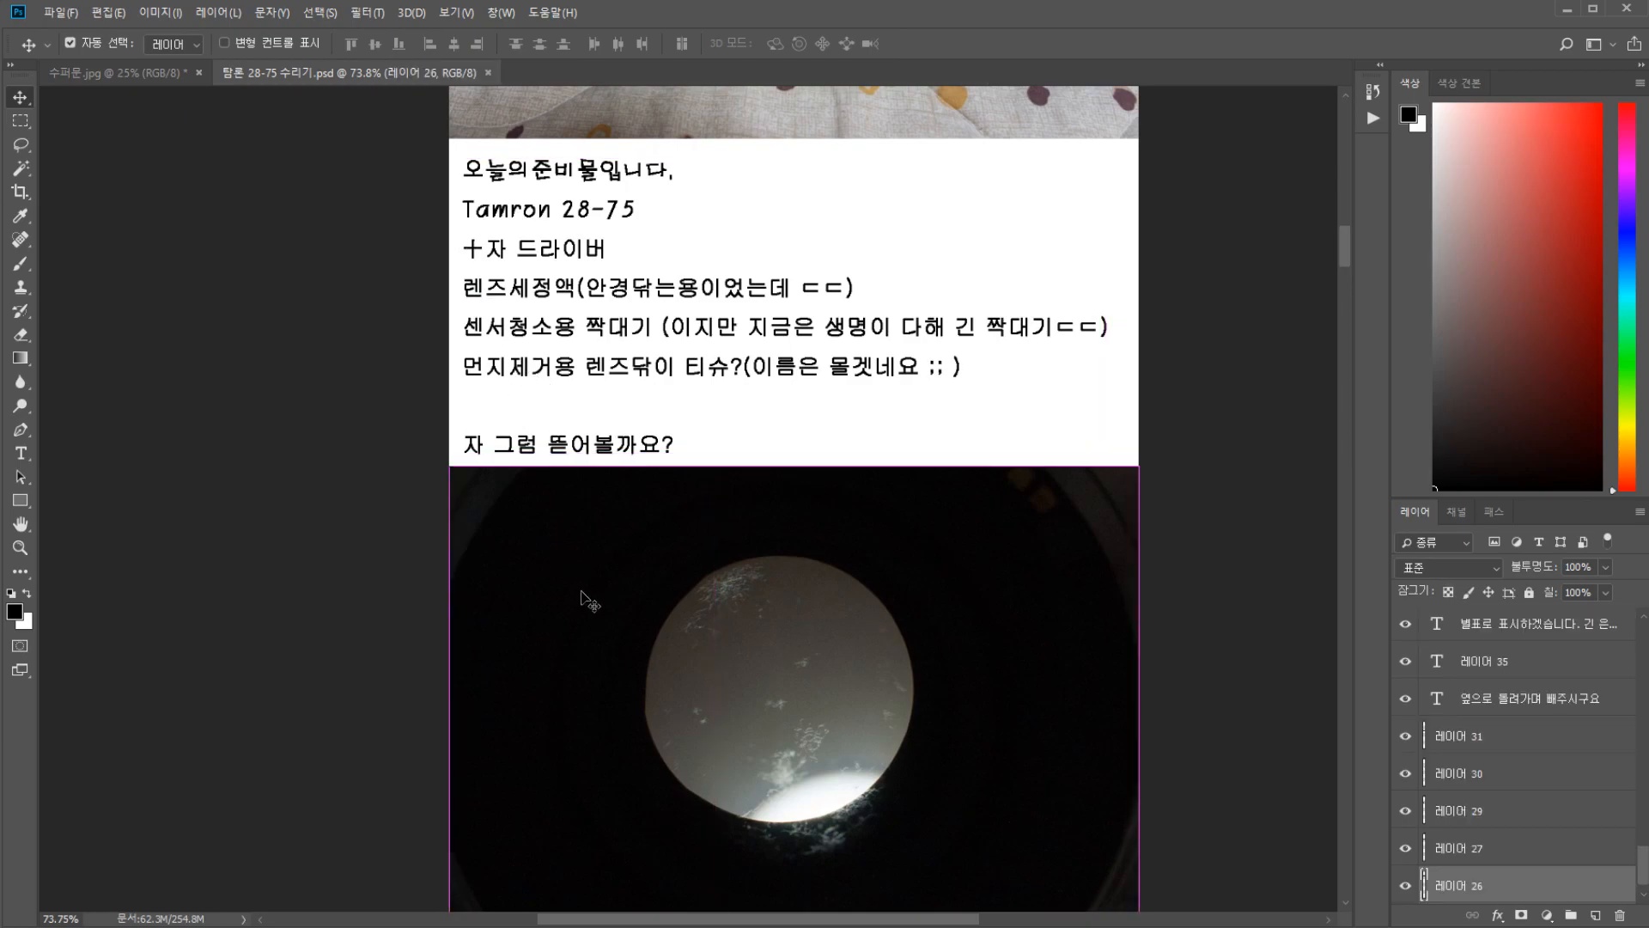
Marquee-select the layers around the text block and dark lens photo, try a Free Transform on them, and cancel it
left_click_drag(255, 233, 1237, 784)
scroll(1022, 559, "down", 3)
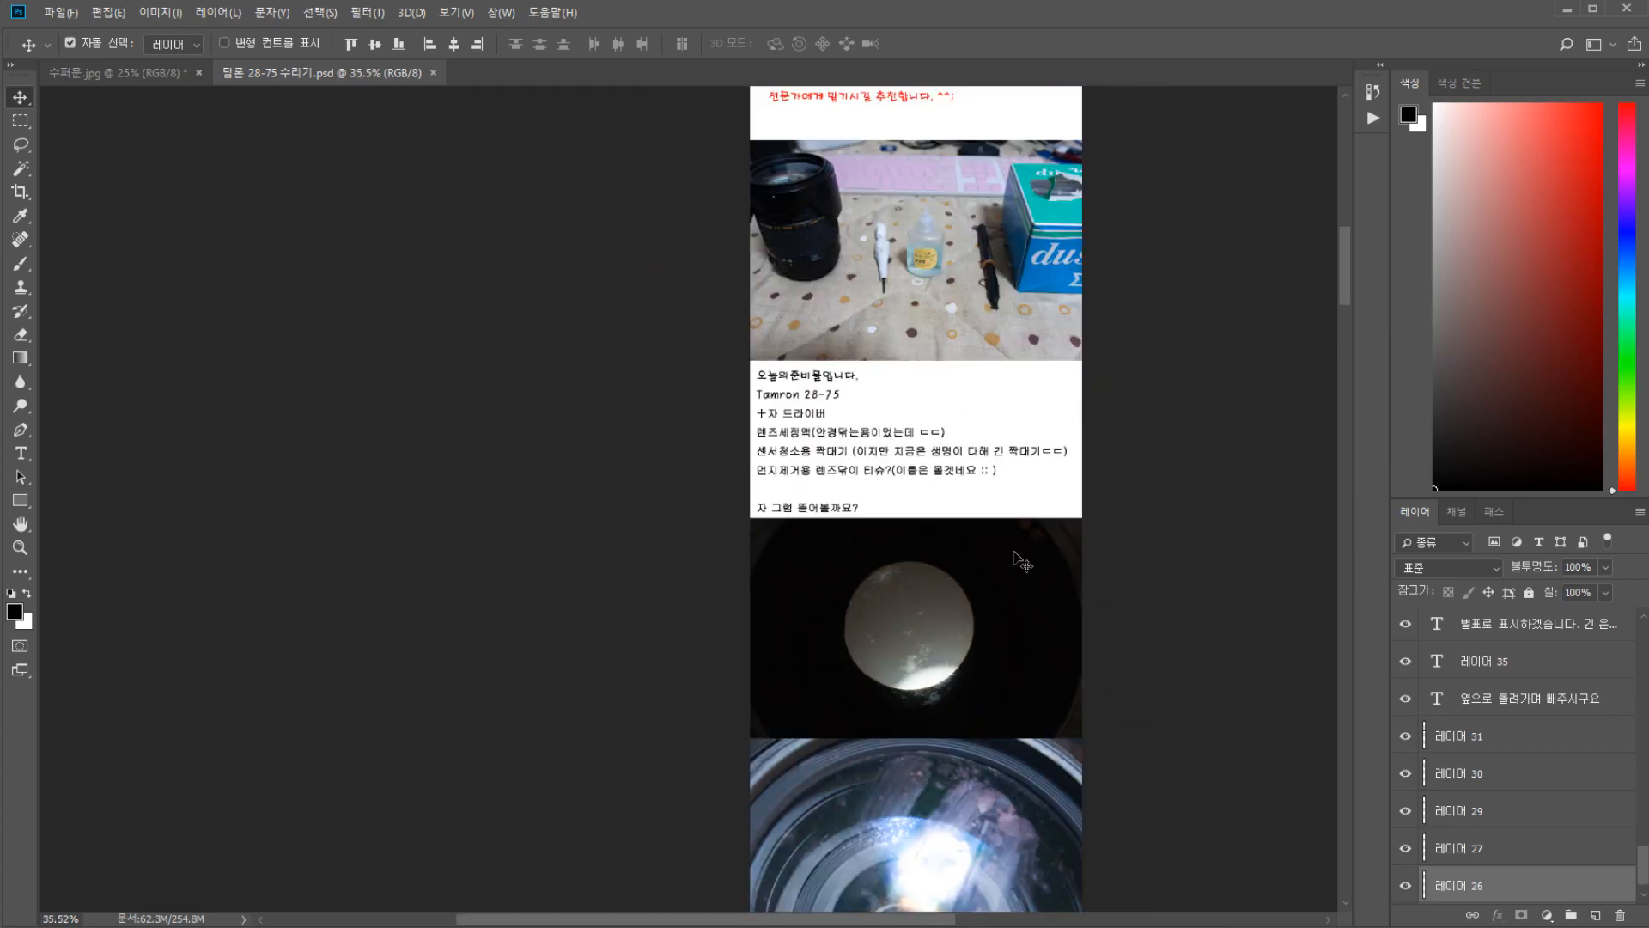
key("ctrl+t")
left_click_drag(1081, 367, 1072, 406)
key("Escape")
Clear the layer selection and marquee-select the layers around the text block and dark lens photo again
left_click(633, 438, "ctrl")
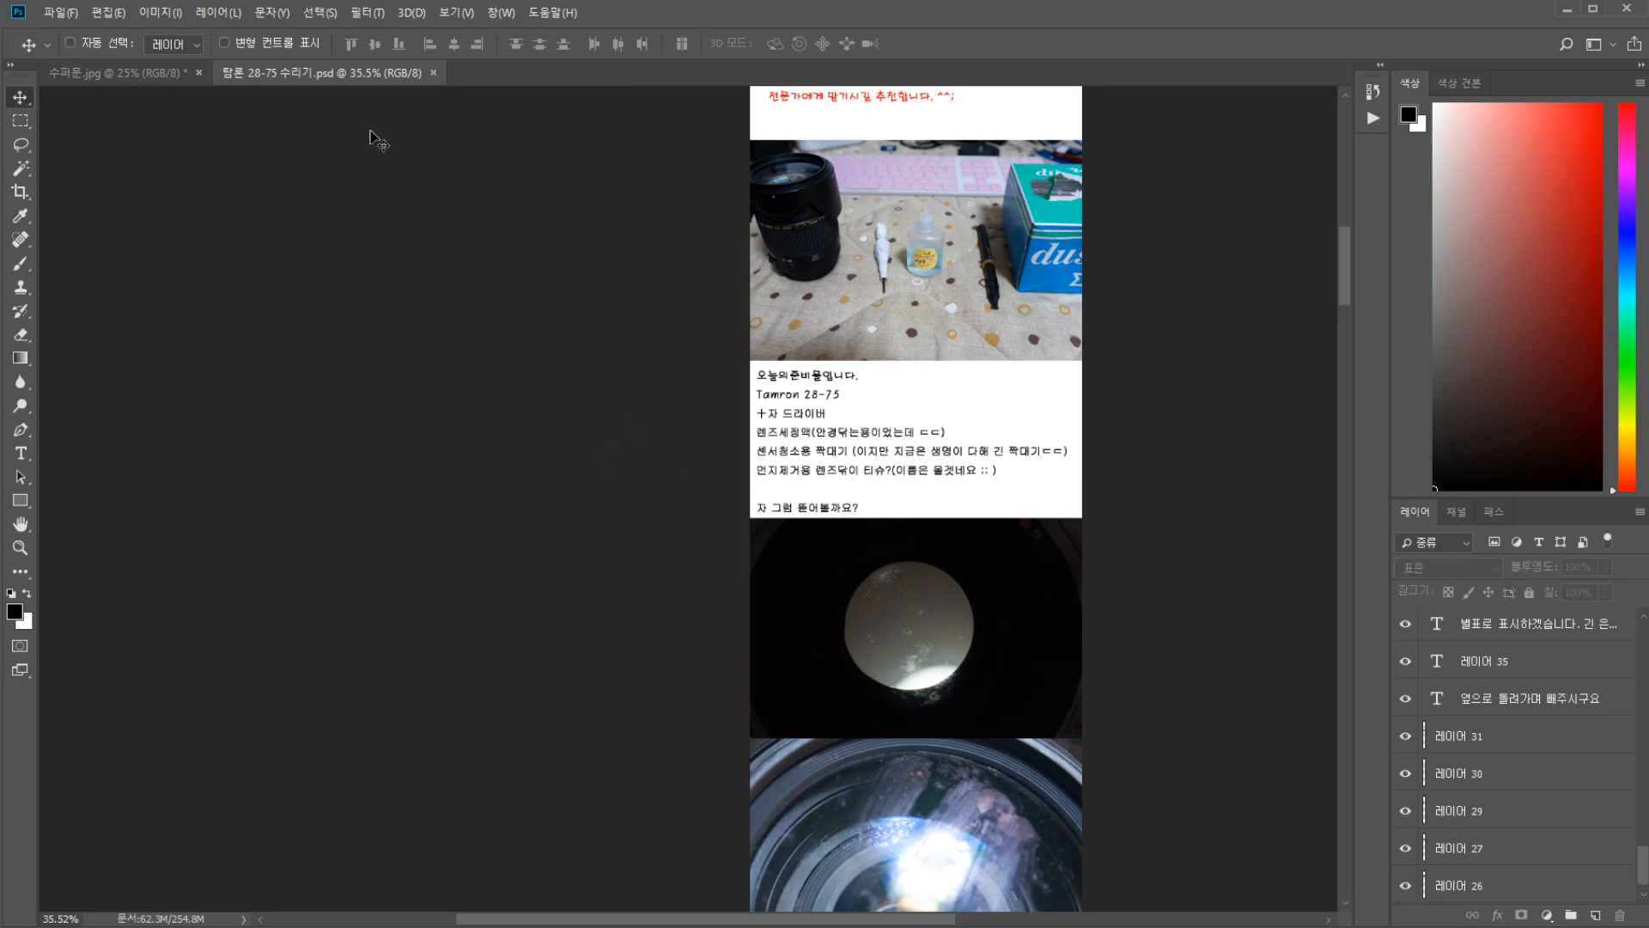
left_click_drag(648, 403, 1207, 665)
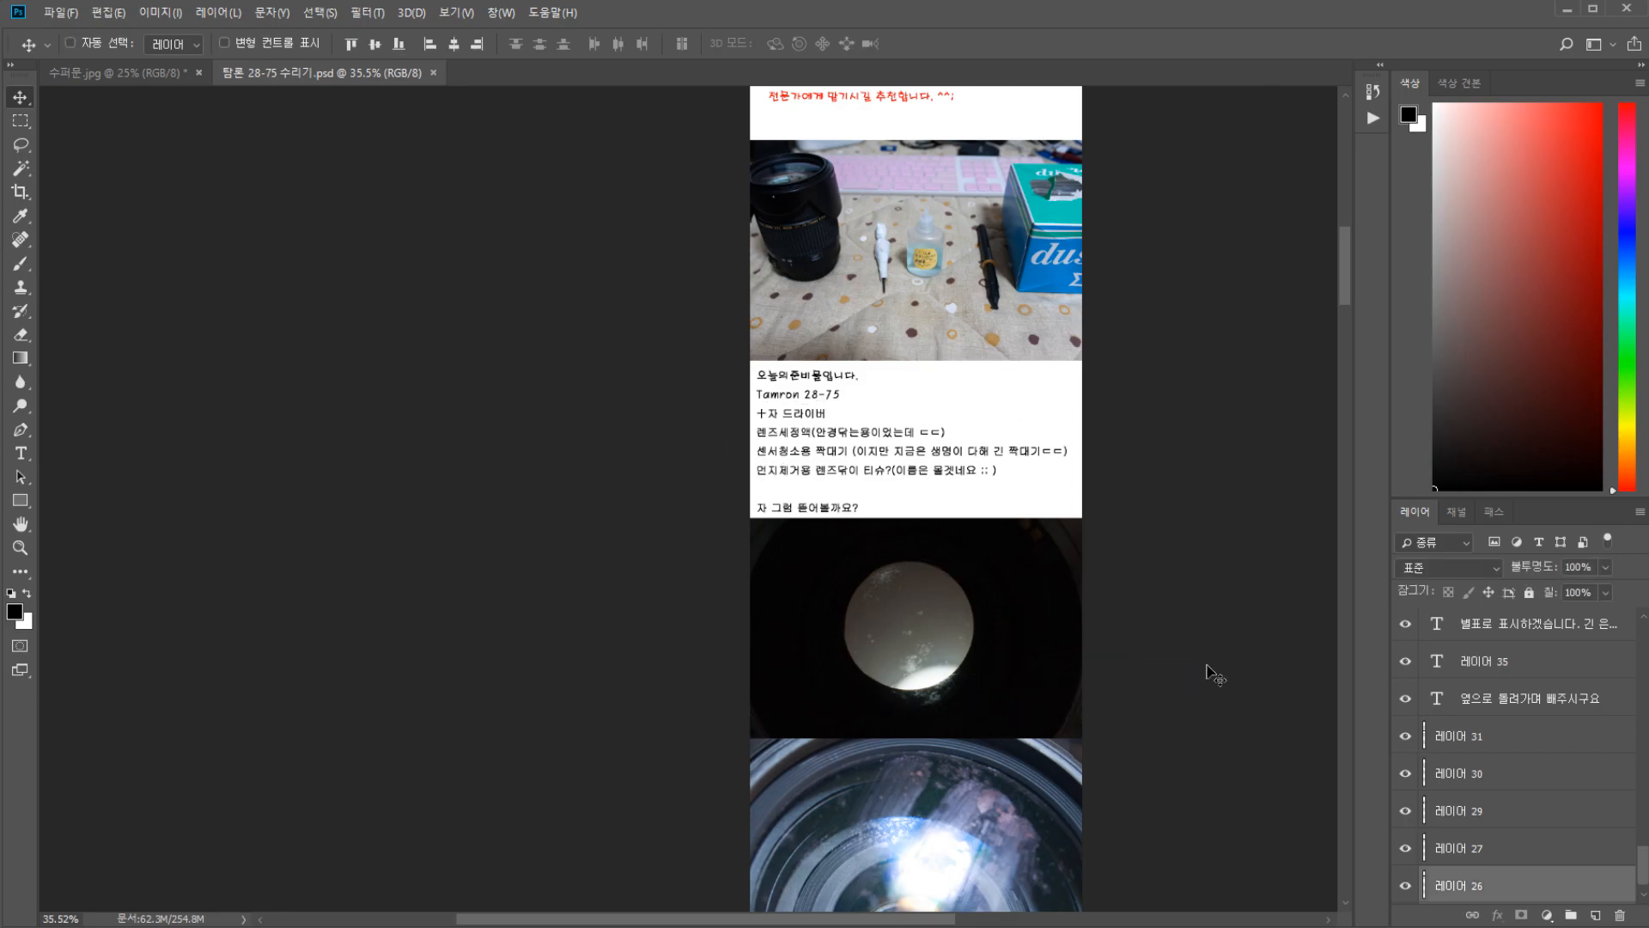
Marquee-select the stack of lens photo layers, 레이어 26 to 레이어 31, below the tools text block
left_click(103, 41)
scroll(636, 425, "down", 1)
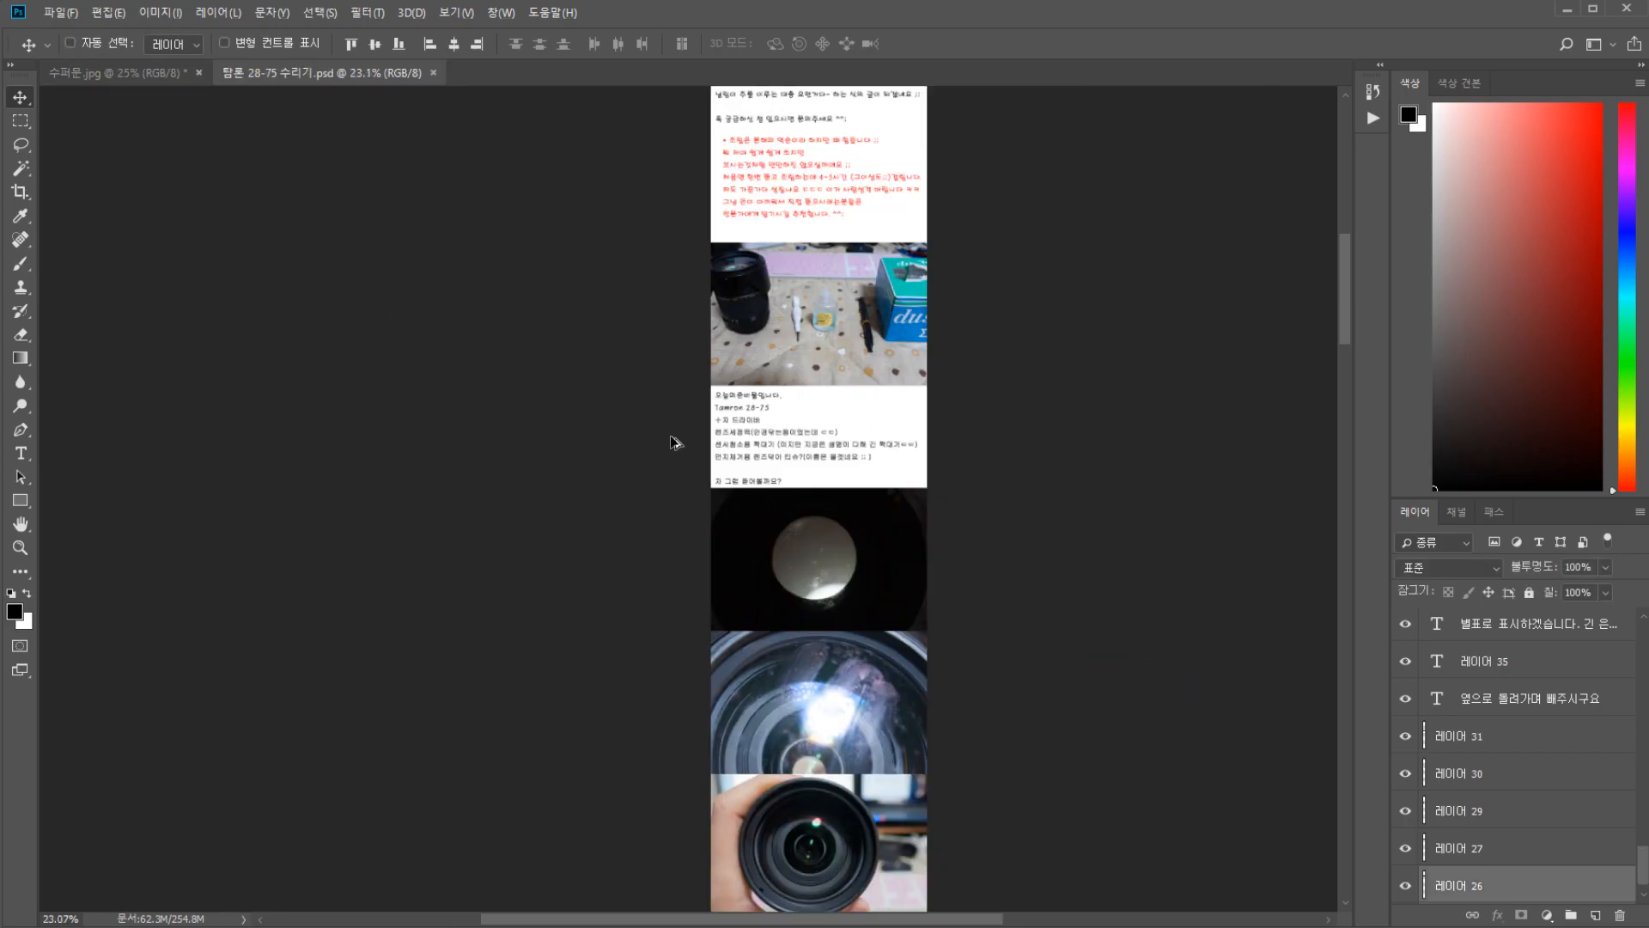
left_click(618, 589)
left_click_drag(545, 515, 1044, 668)
scroll(972, 544, "down", 2)
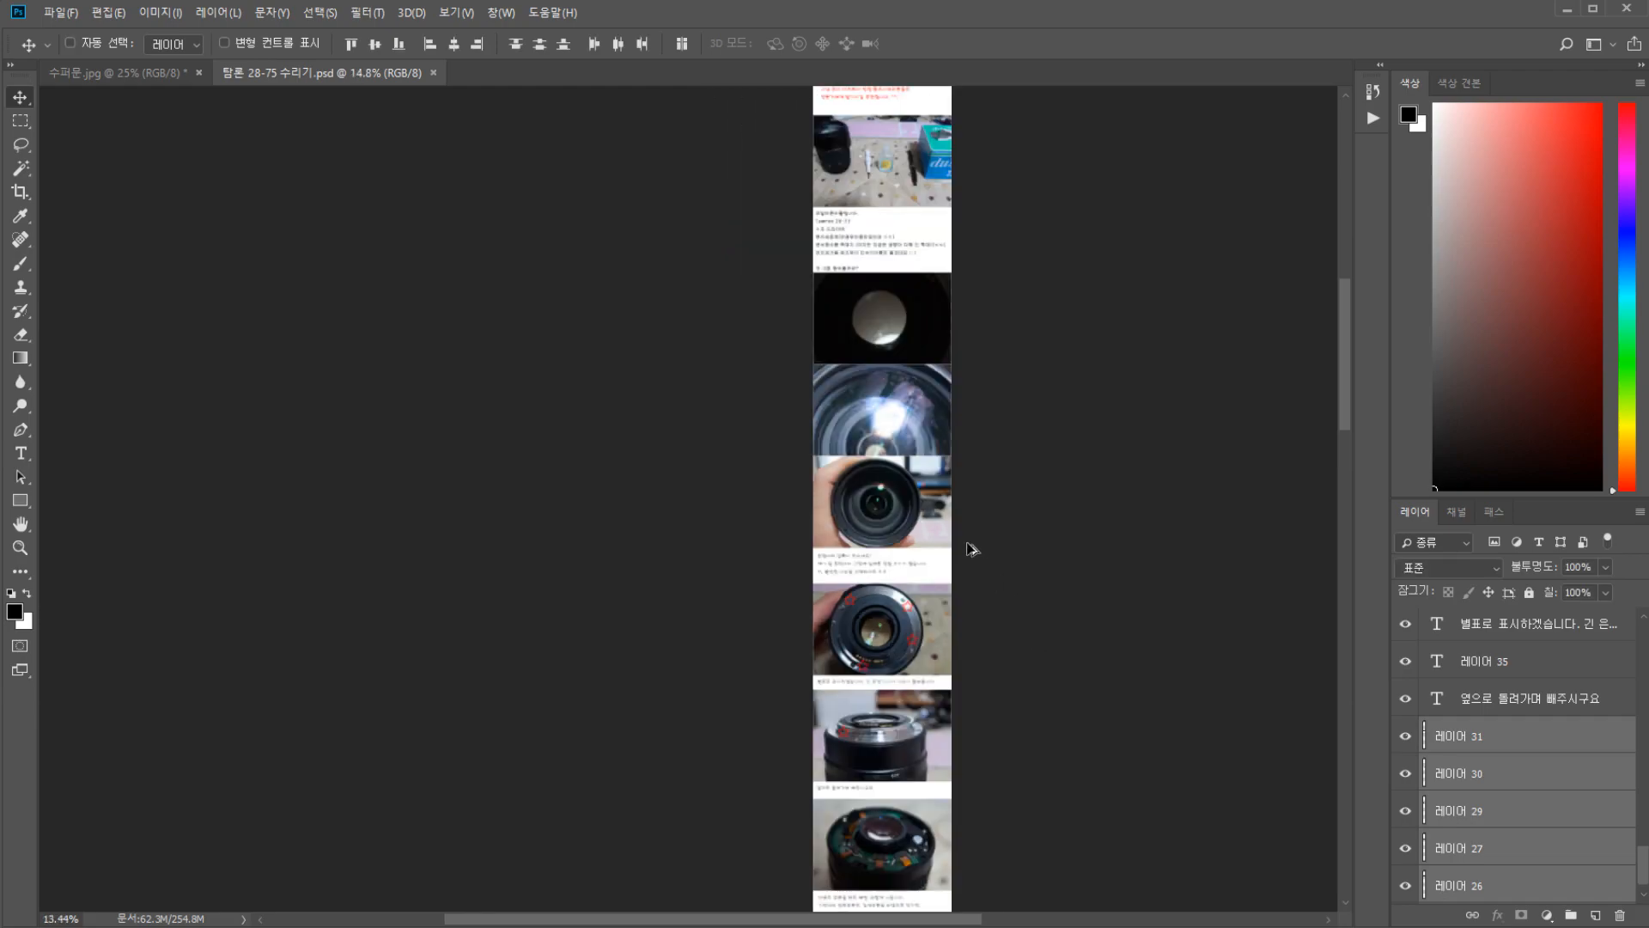
Try to shrink the selected lens photos together with Free Transform, cancel it, and close 탐론 28-75 수리기.psd
key("ctrl+t")
left_click_drag(953, 384, 920, 443)
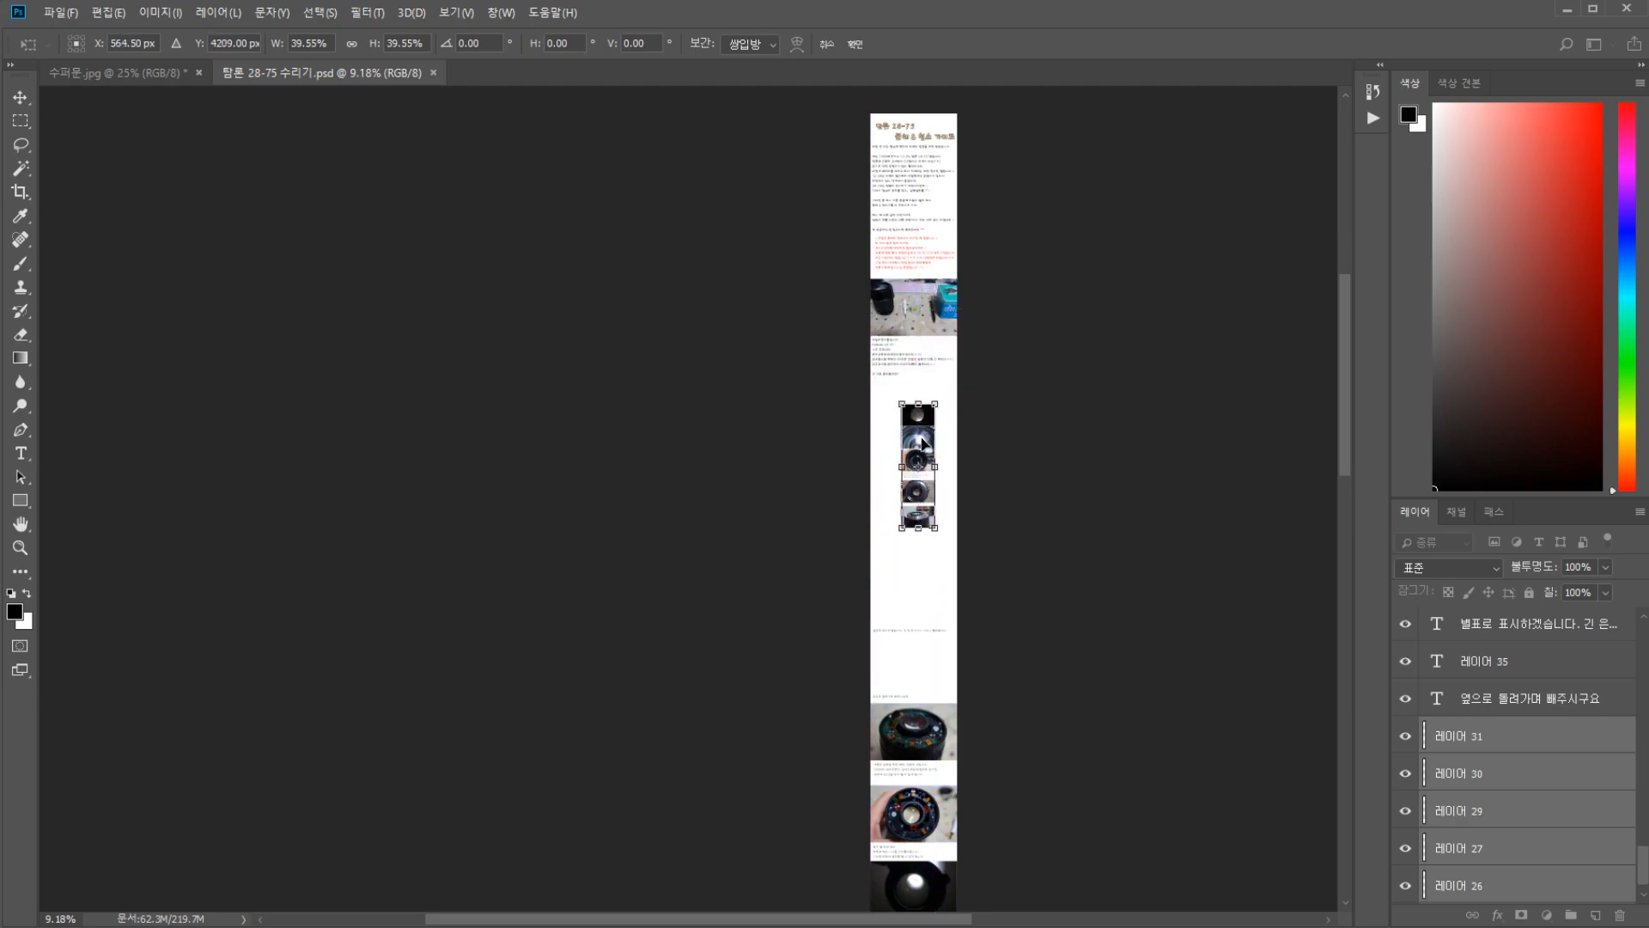
key("Escape")
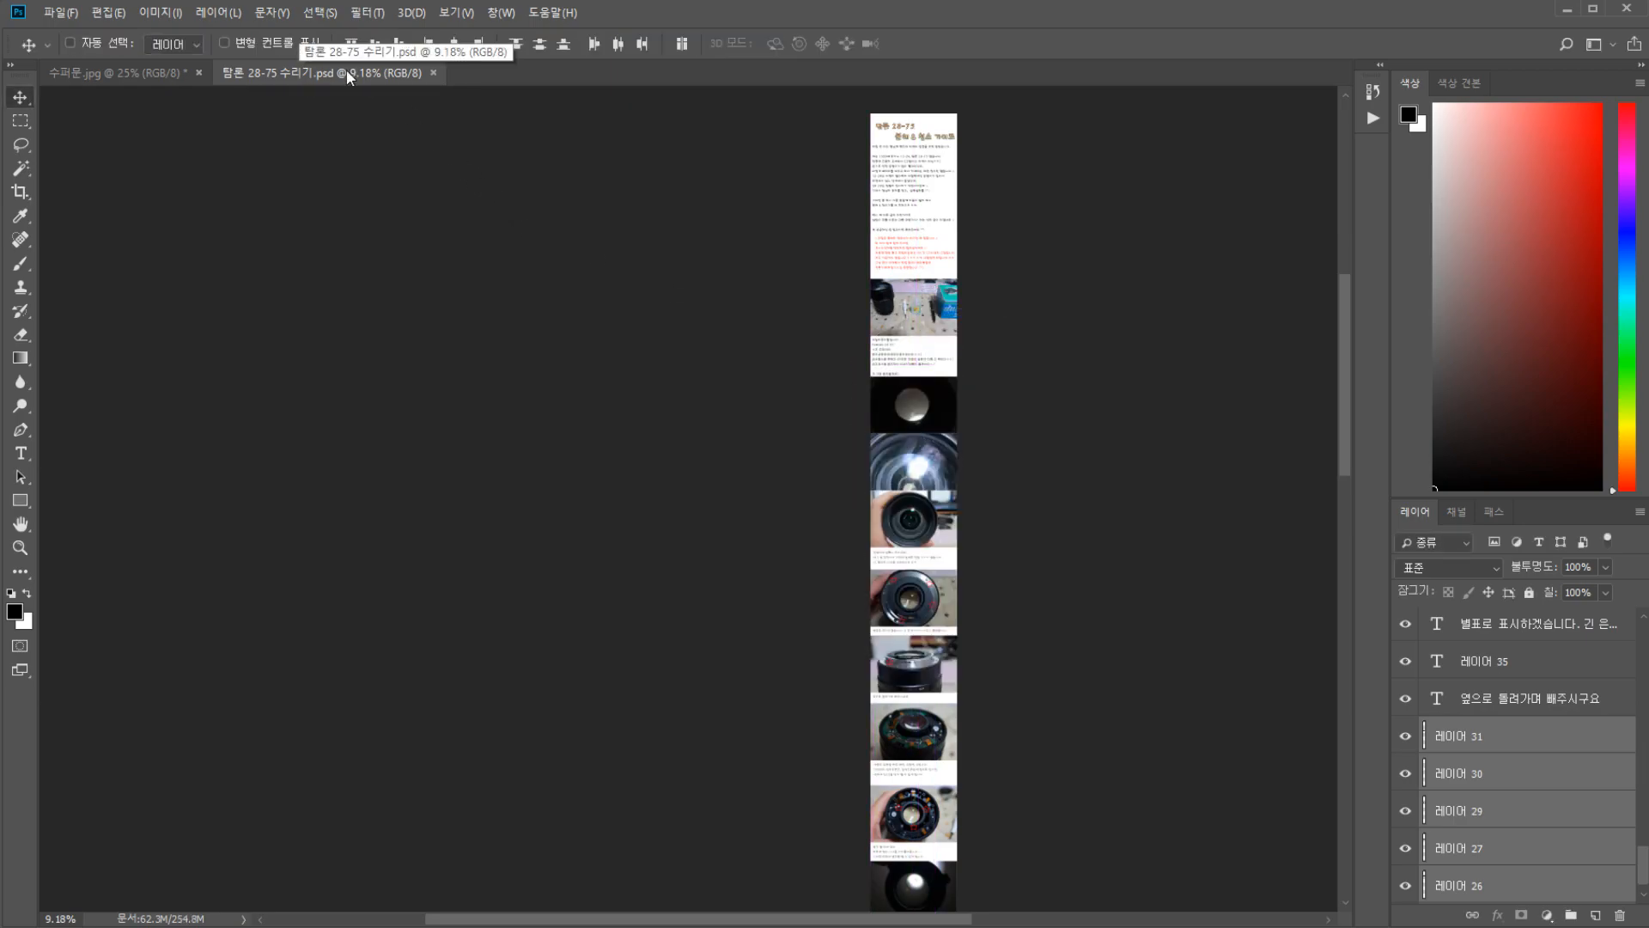
left_click(432, 72)
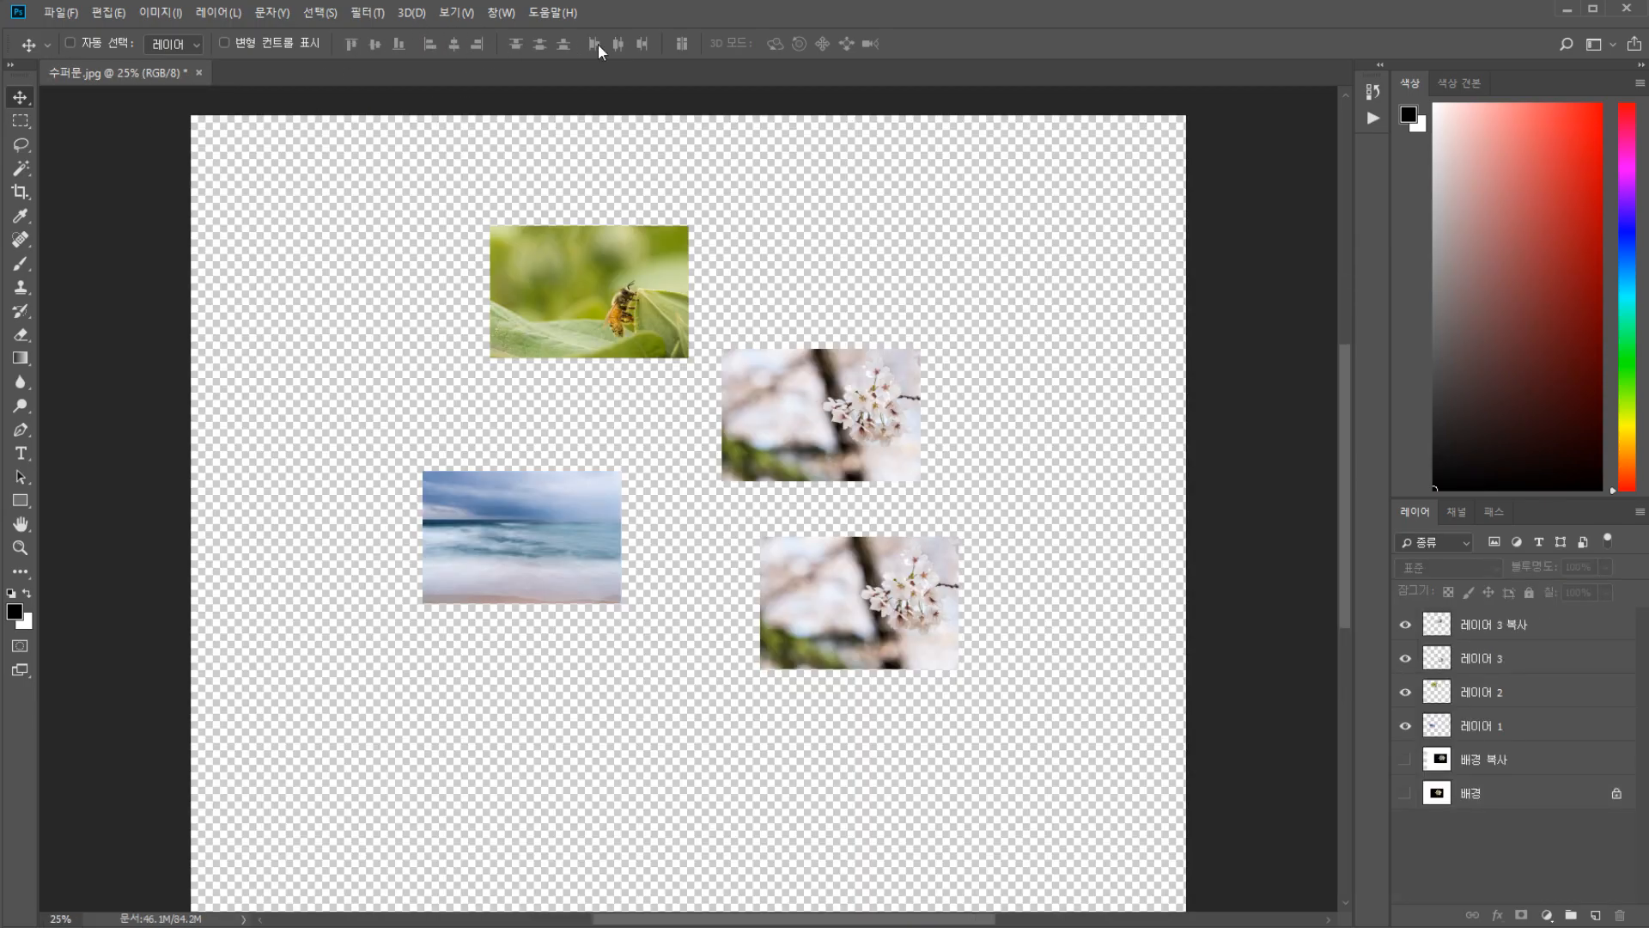
Auto-select the sea and bee photos in turn and move them close together, with the sea photo just below the bee photo
left_click(611, 239, "ctrl")
left_click(533, 537, "ctrl")
left_click_drag(532, 538, 573, 499)
left_click(589, 280, "ctrl")
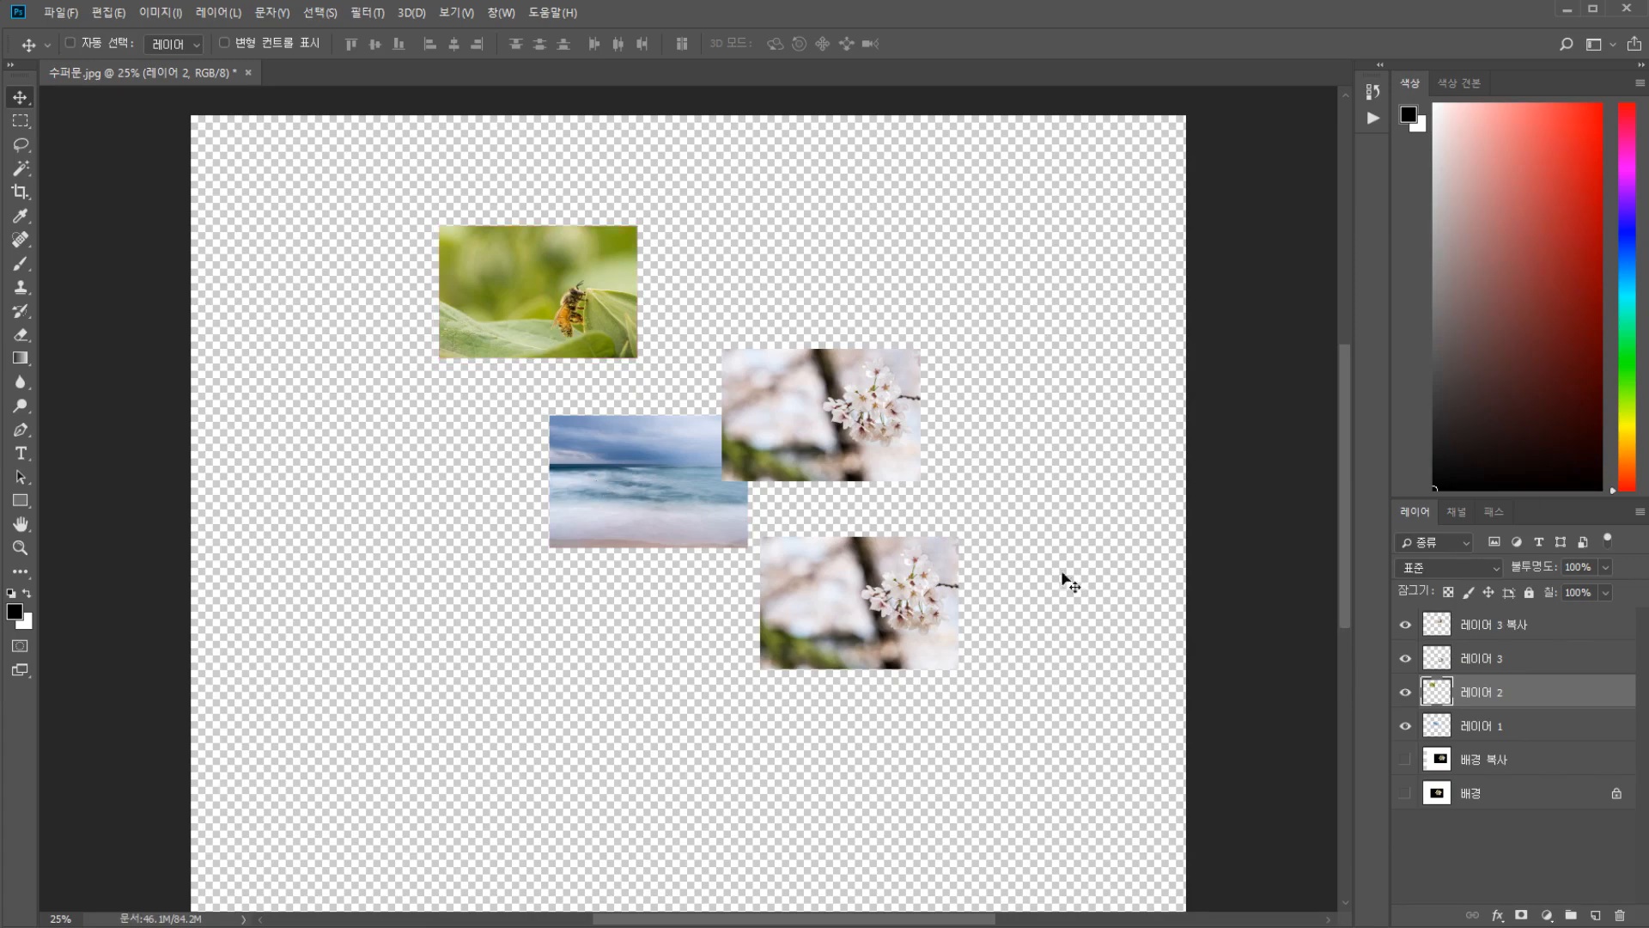
left_click_drag(317, 408, 330, 390)
left_click_drag(348, 210, 380, 277)
Marquee-select the bee and sea photos and try aligning their top edges and vertical centers, undoing each alignment
left_click_drag(372, 219, 644, 632)
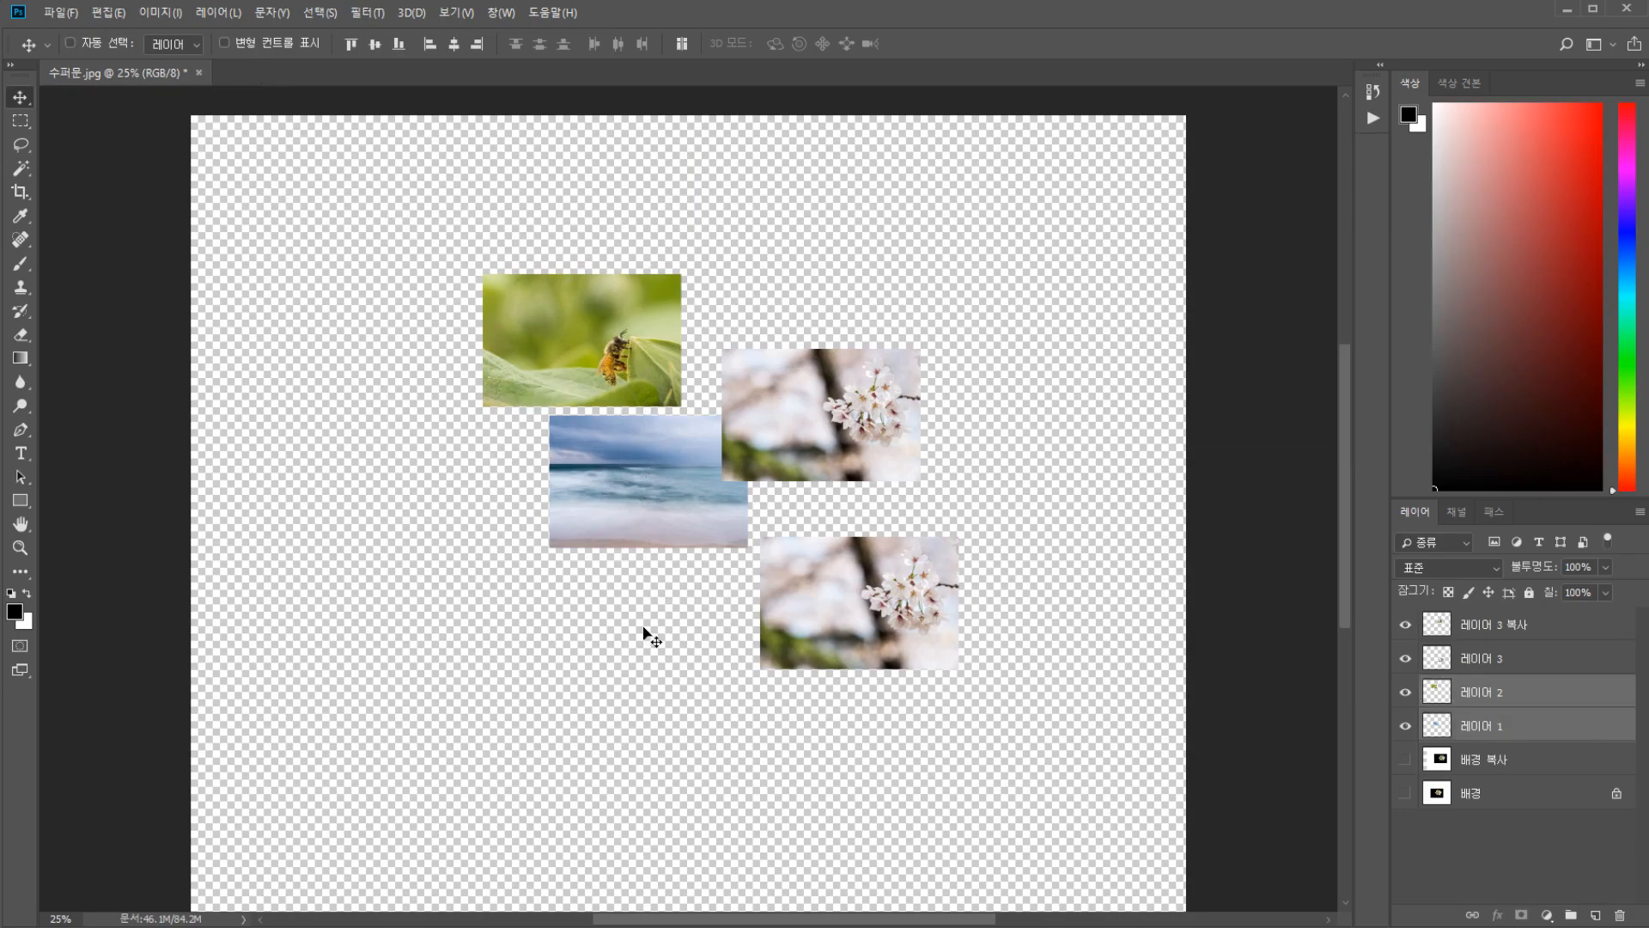
left_click(354, 44)
key("ctrl")
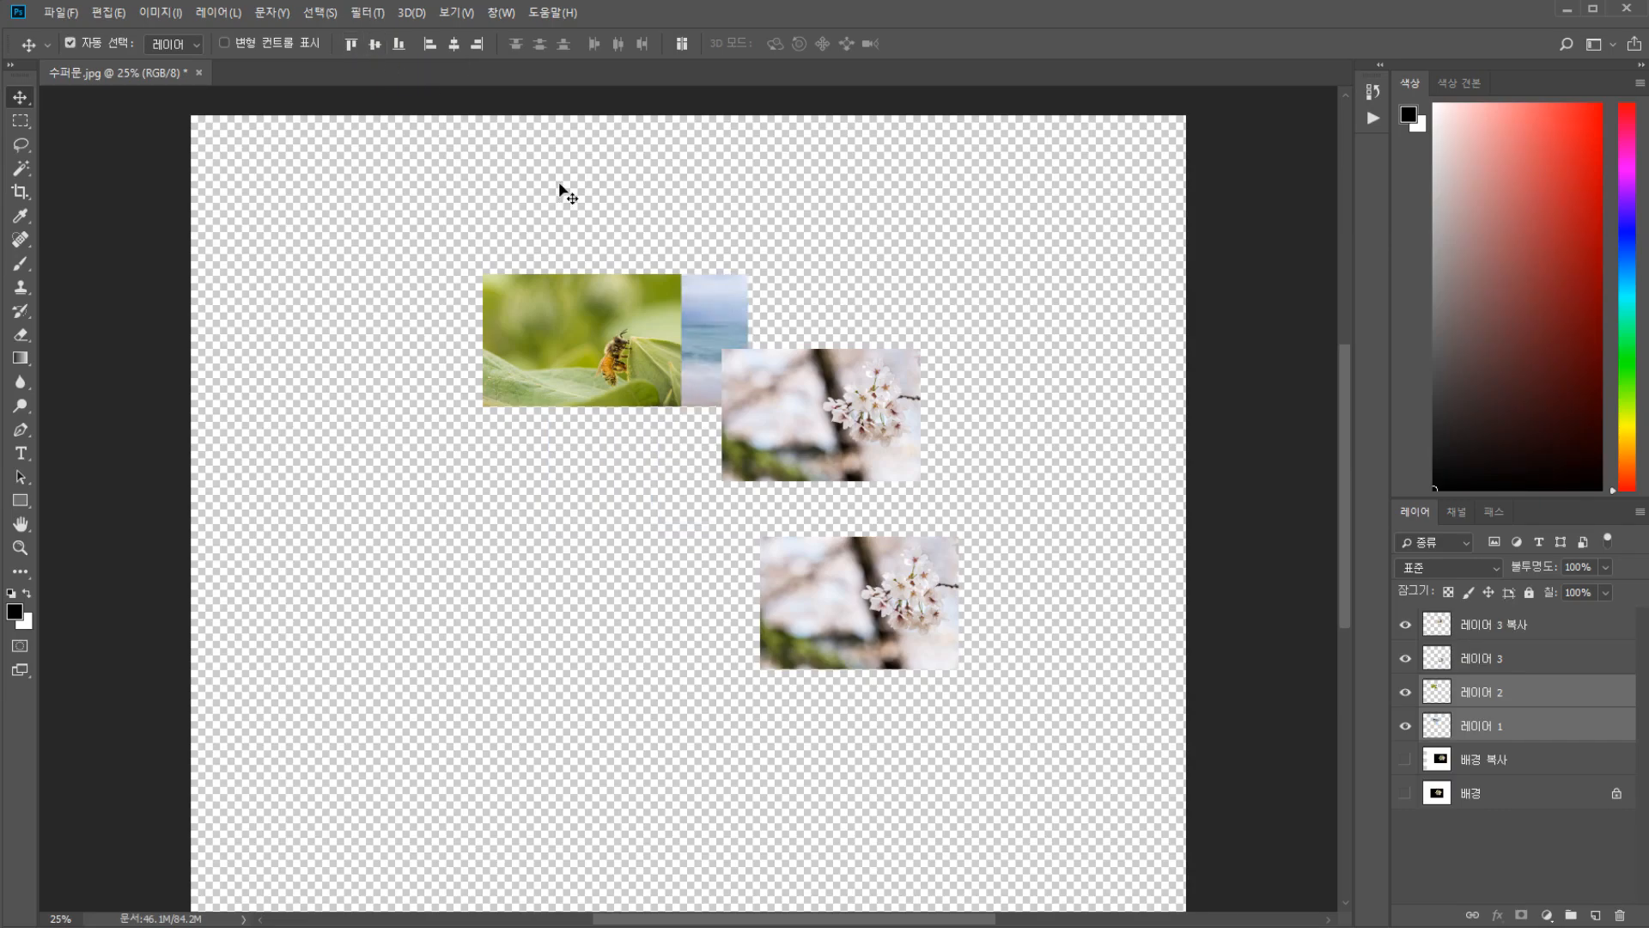
key("ctrl+z")
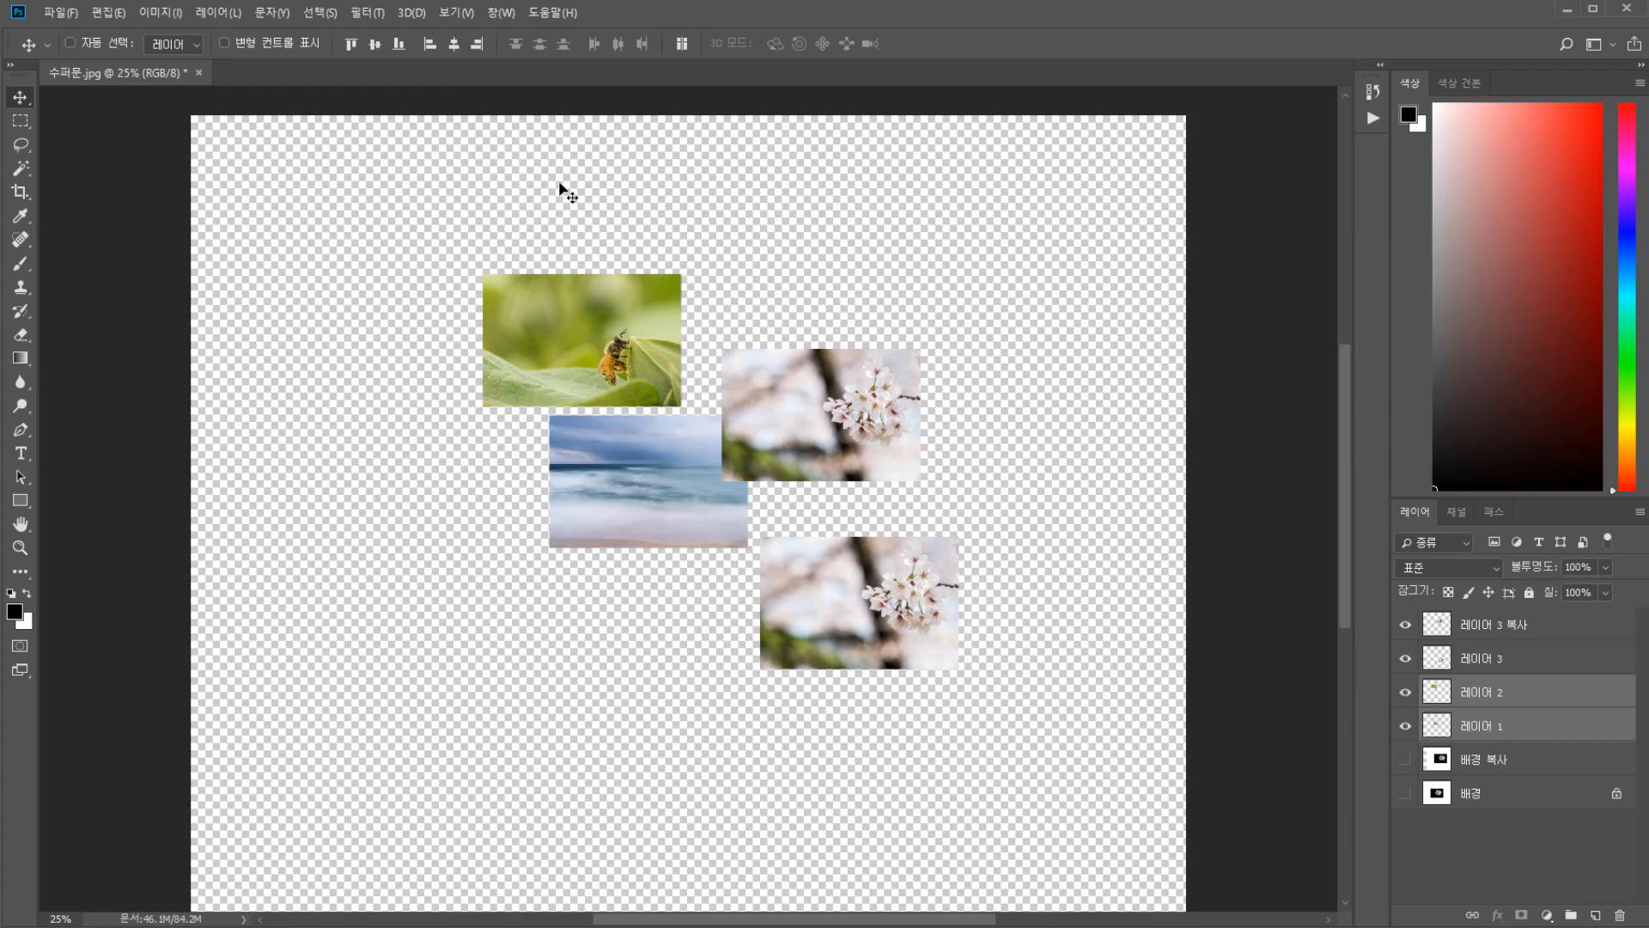
left_click(371, 45)
key("ctrl+z")
Place the two blossom photos above the bee and below the sea to form a diagonal, and reorder 레이어 3 below 레이어 1
left_click(850, 425)
left_click_drag(850, 425, 499, 240)
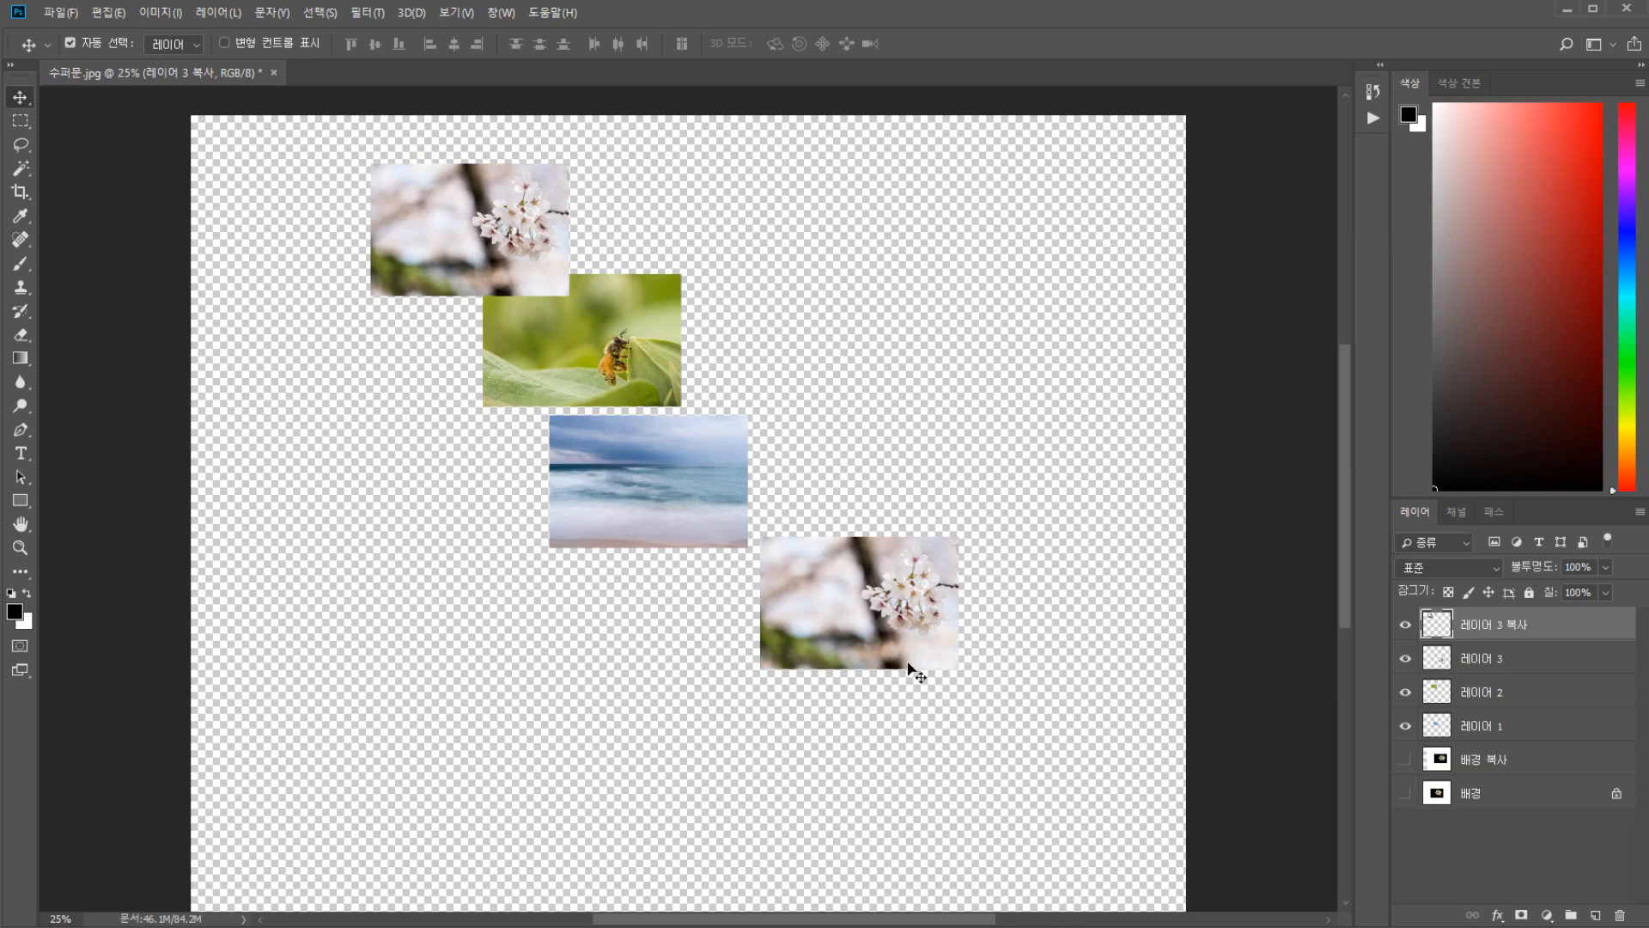
left_click(909, 643)
left_click_drag(909, 643, 770, 624)
left_click_drag(1450, 731, 1451, 742)
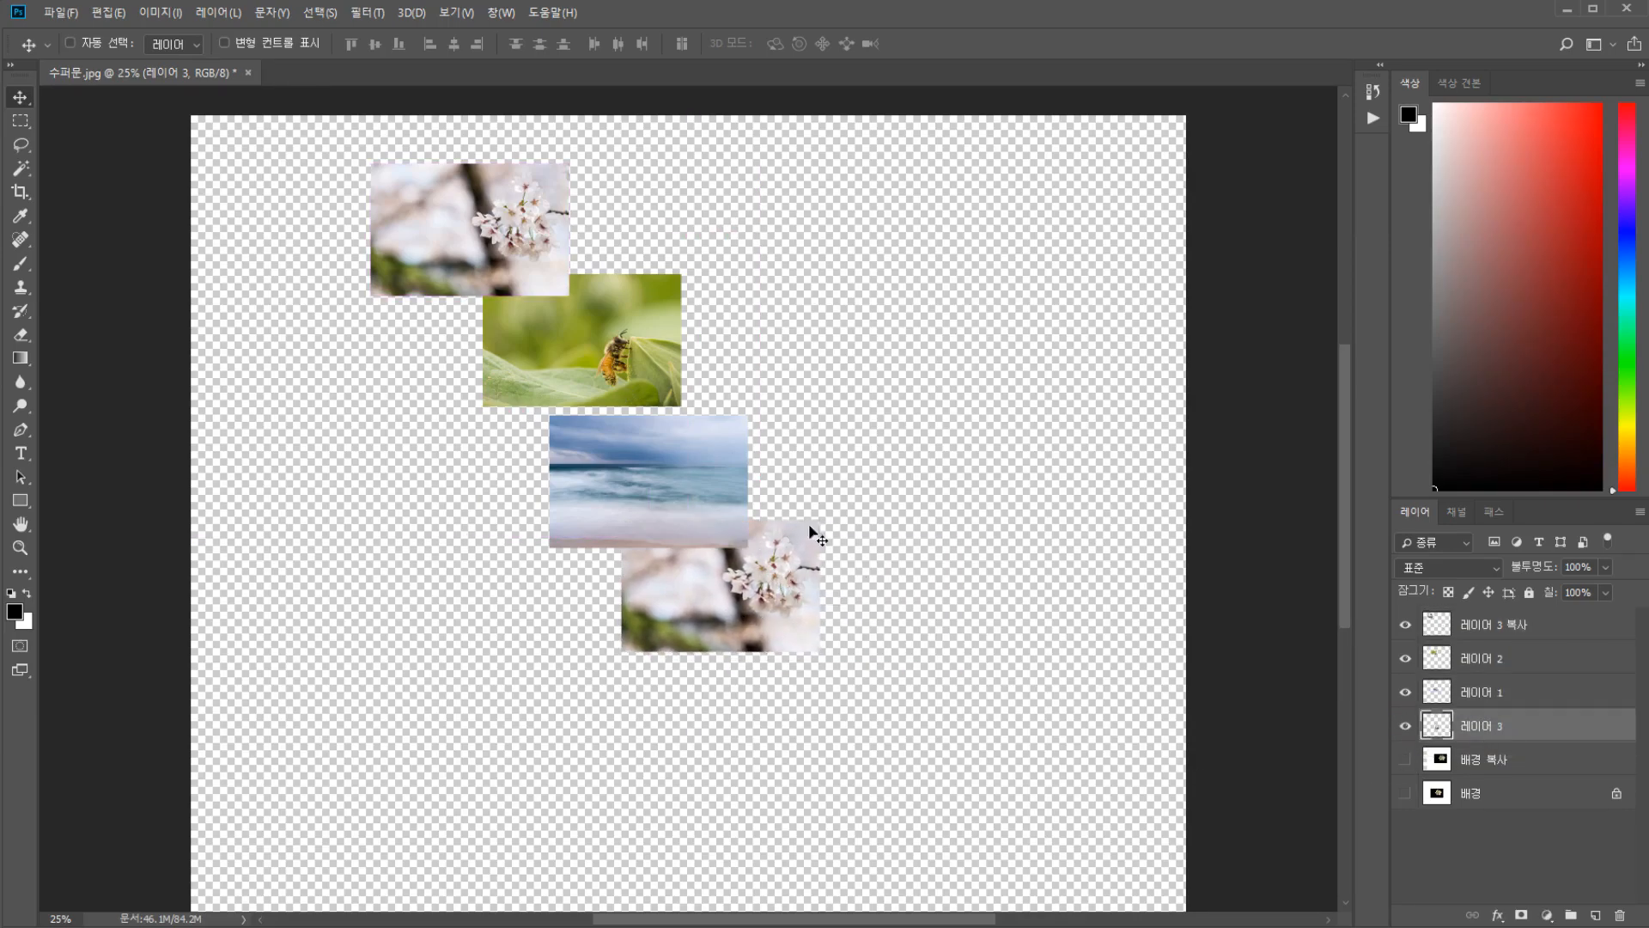
Marquee-select all four photo layers on the canvas
left_click_drag(608, 363, 616, 390)
left_click_drag(945, 791, 919, 738, "ctrl")
left_click_drag(976, 854, 358, 515)
scroll(1219, 736, "down", 2)
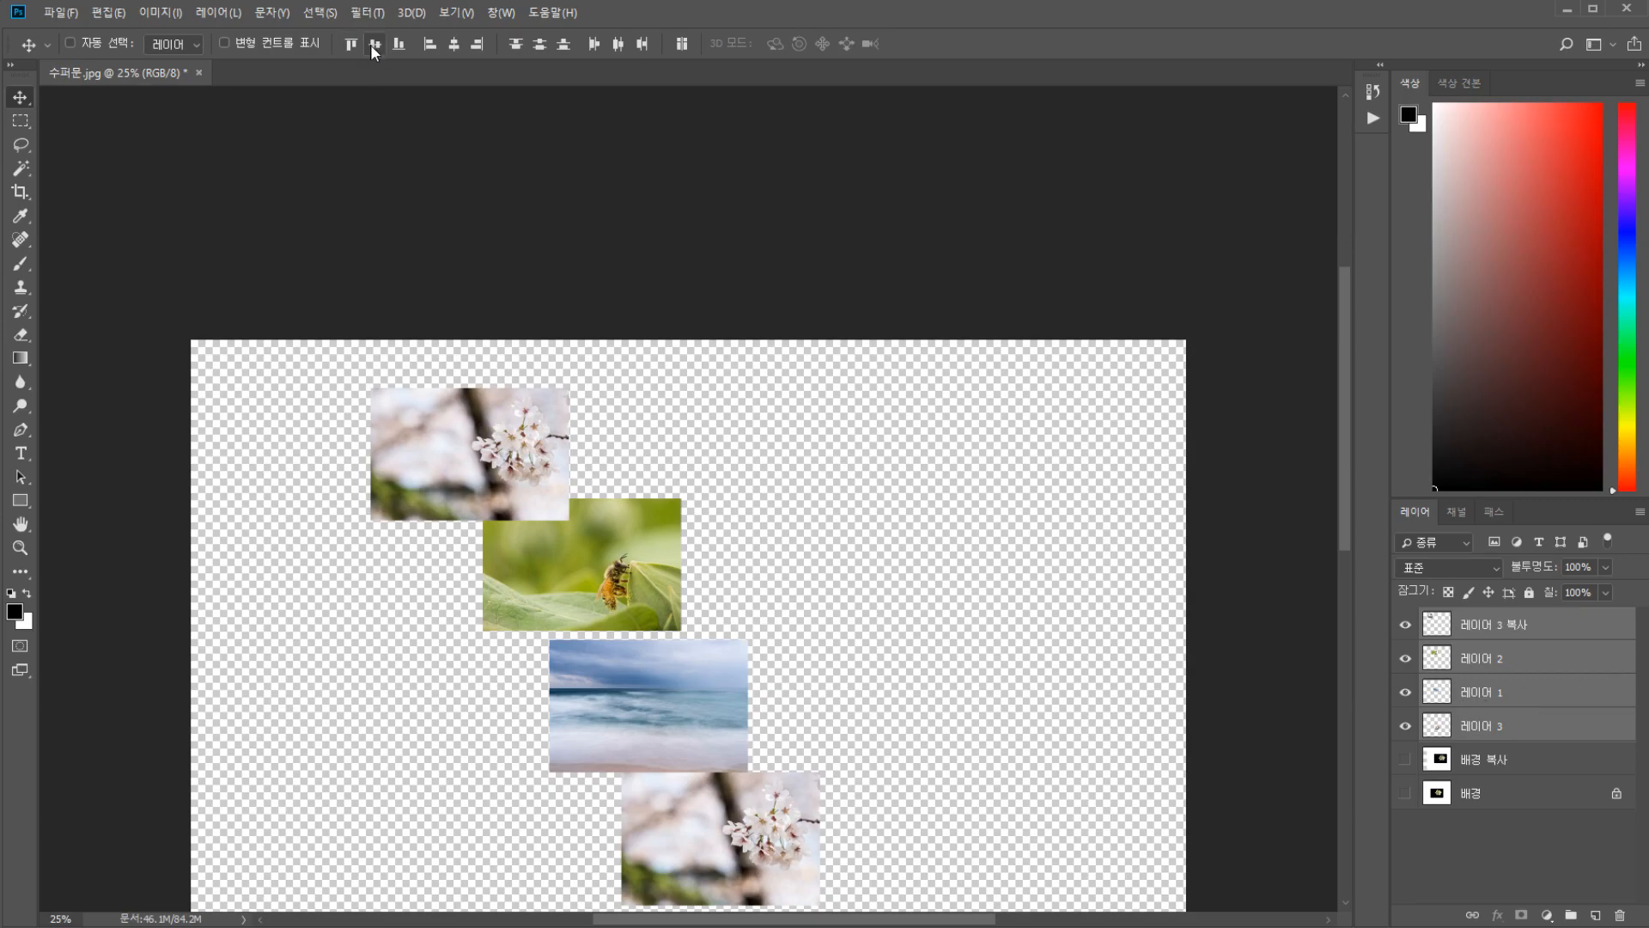
Try aligning the four photos by left edges, horizontal centers, and right edges, undoing each alignment
left_click(428, 44)
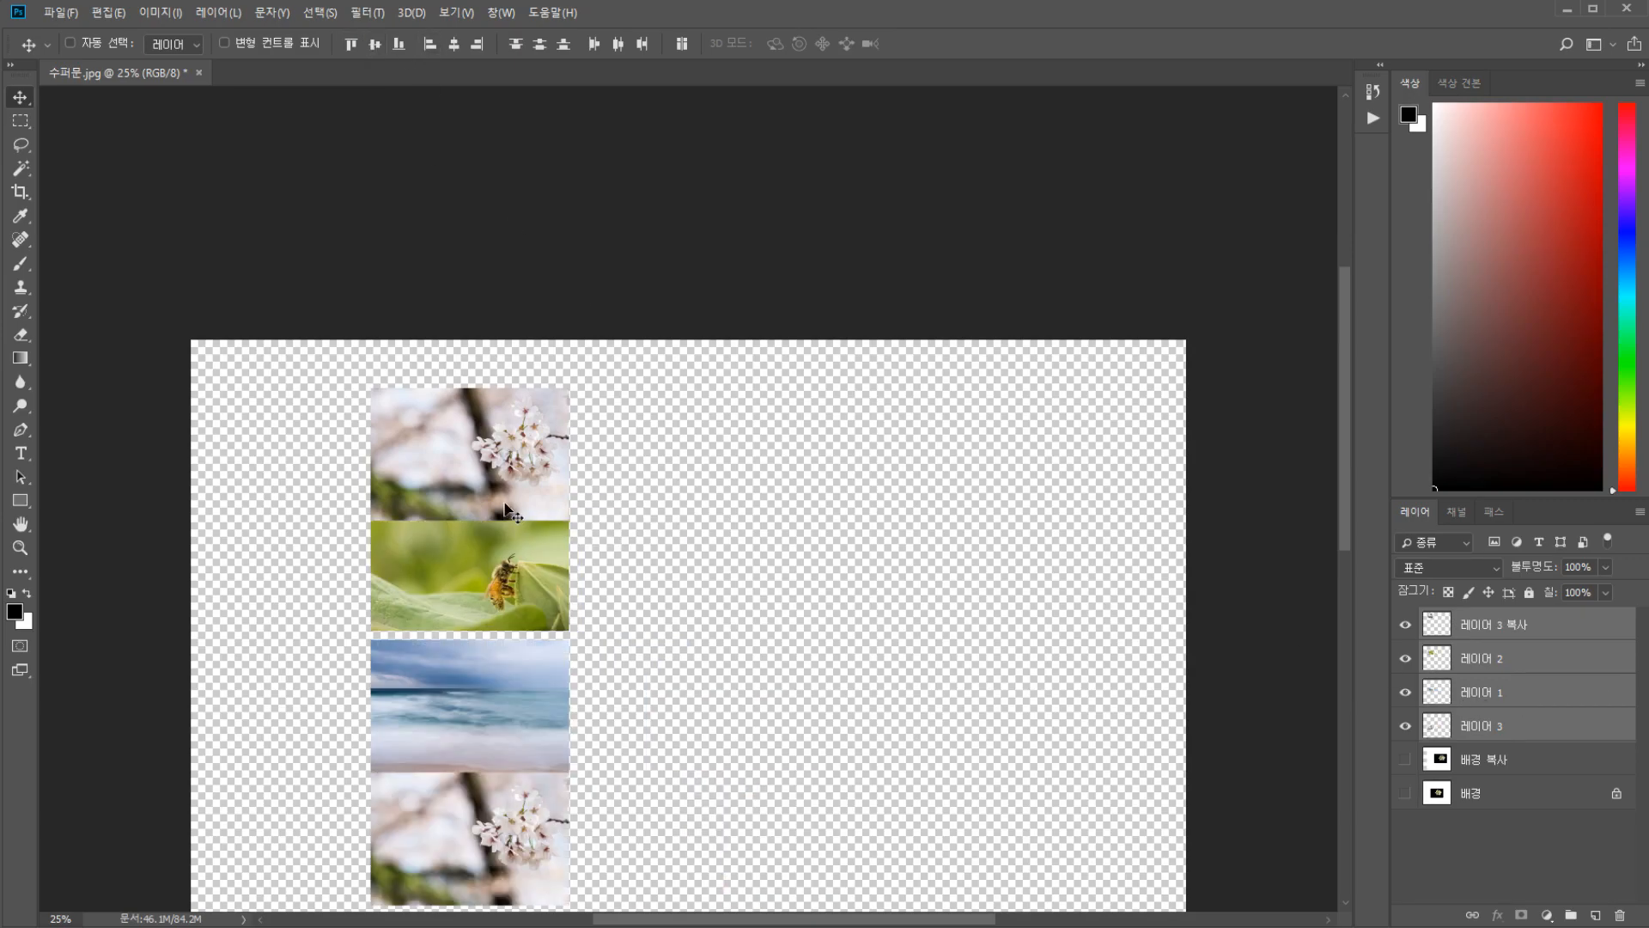
key("ctrl+z")
left_click(453, 44)
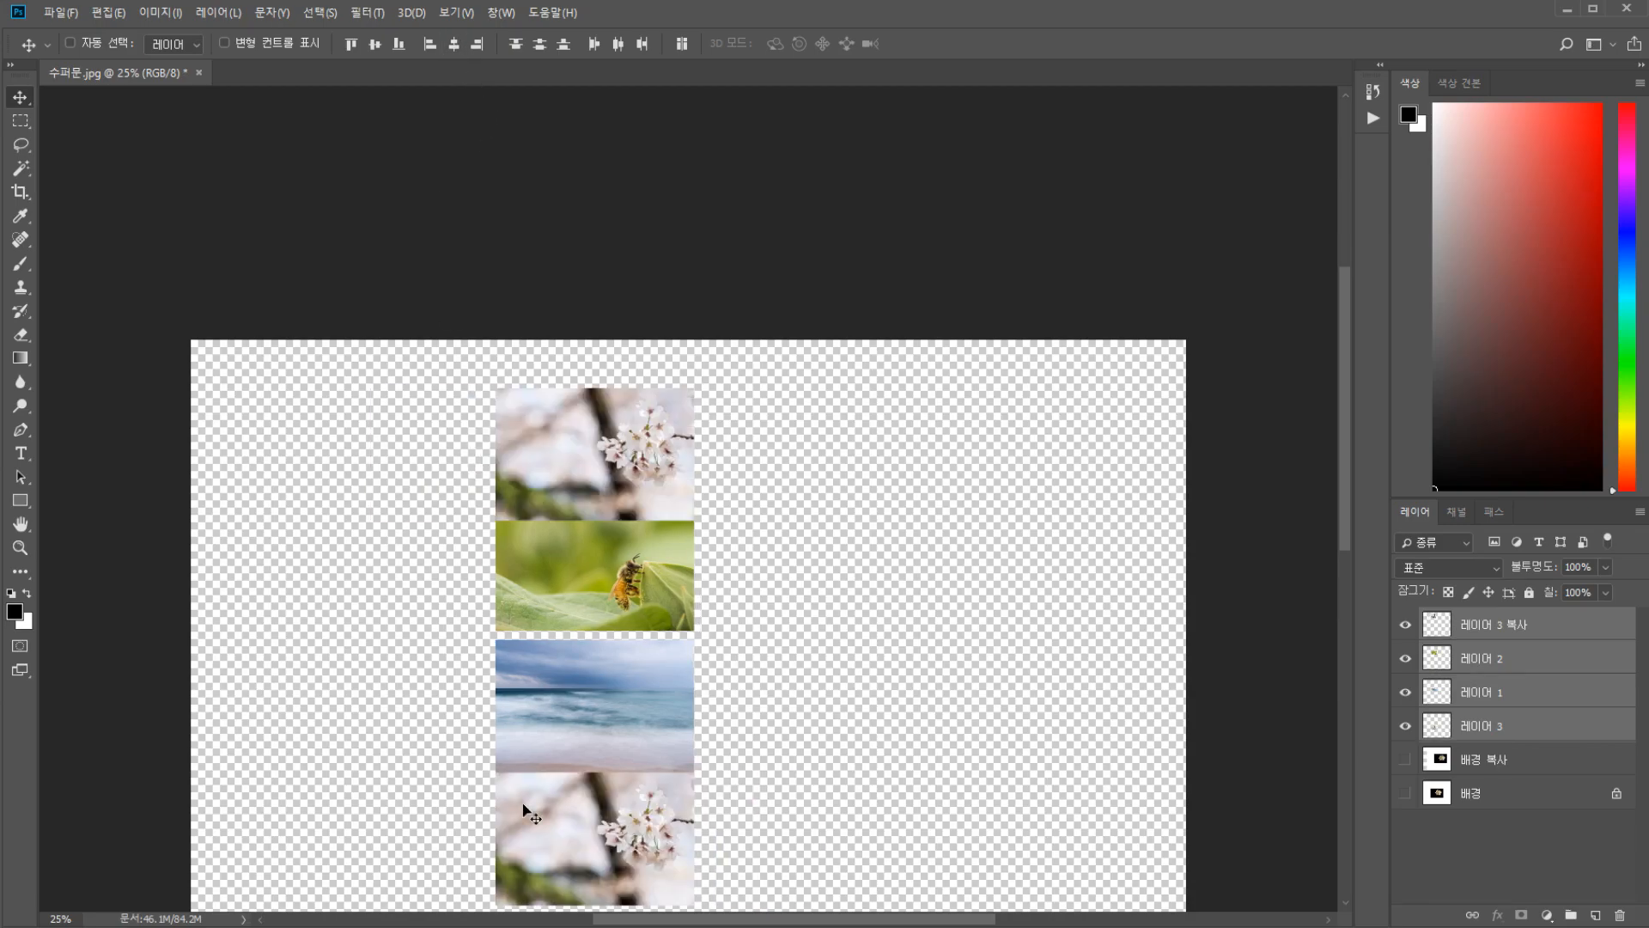
key("ctrl+z")
left_click(476, 45)
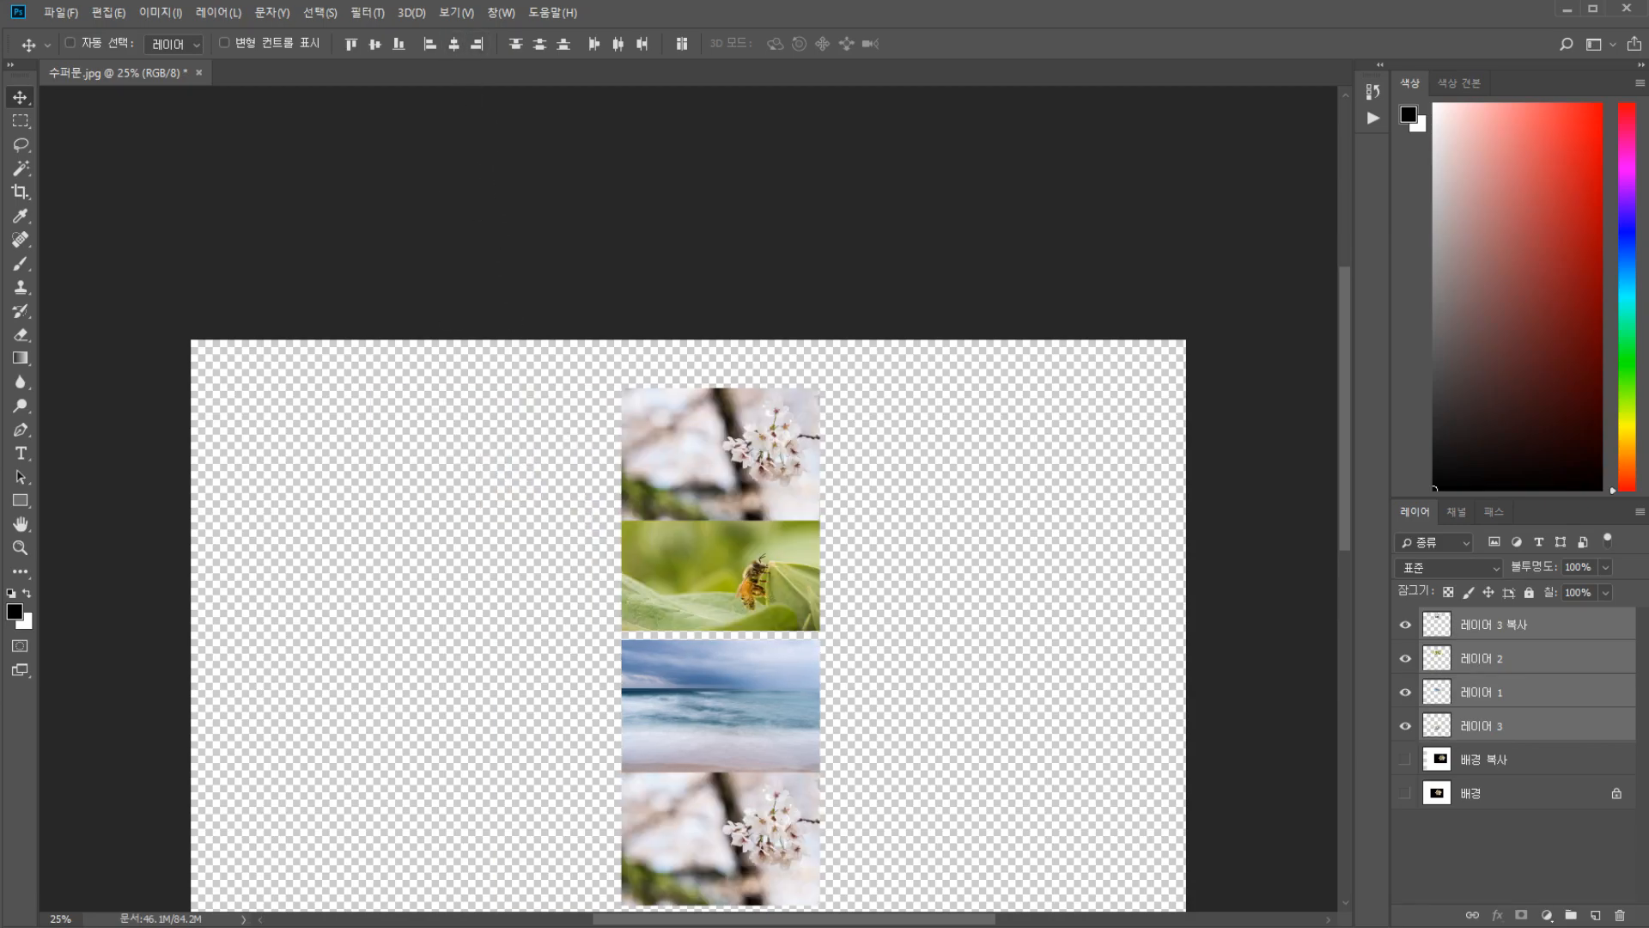
key("ctrl+z")
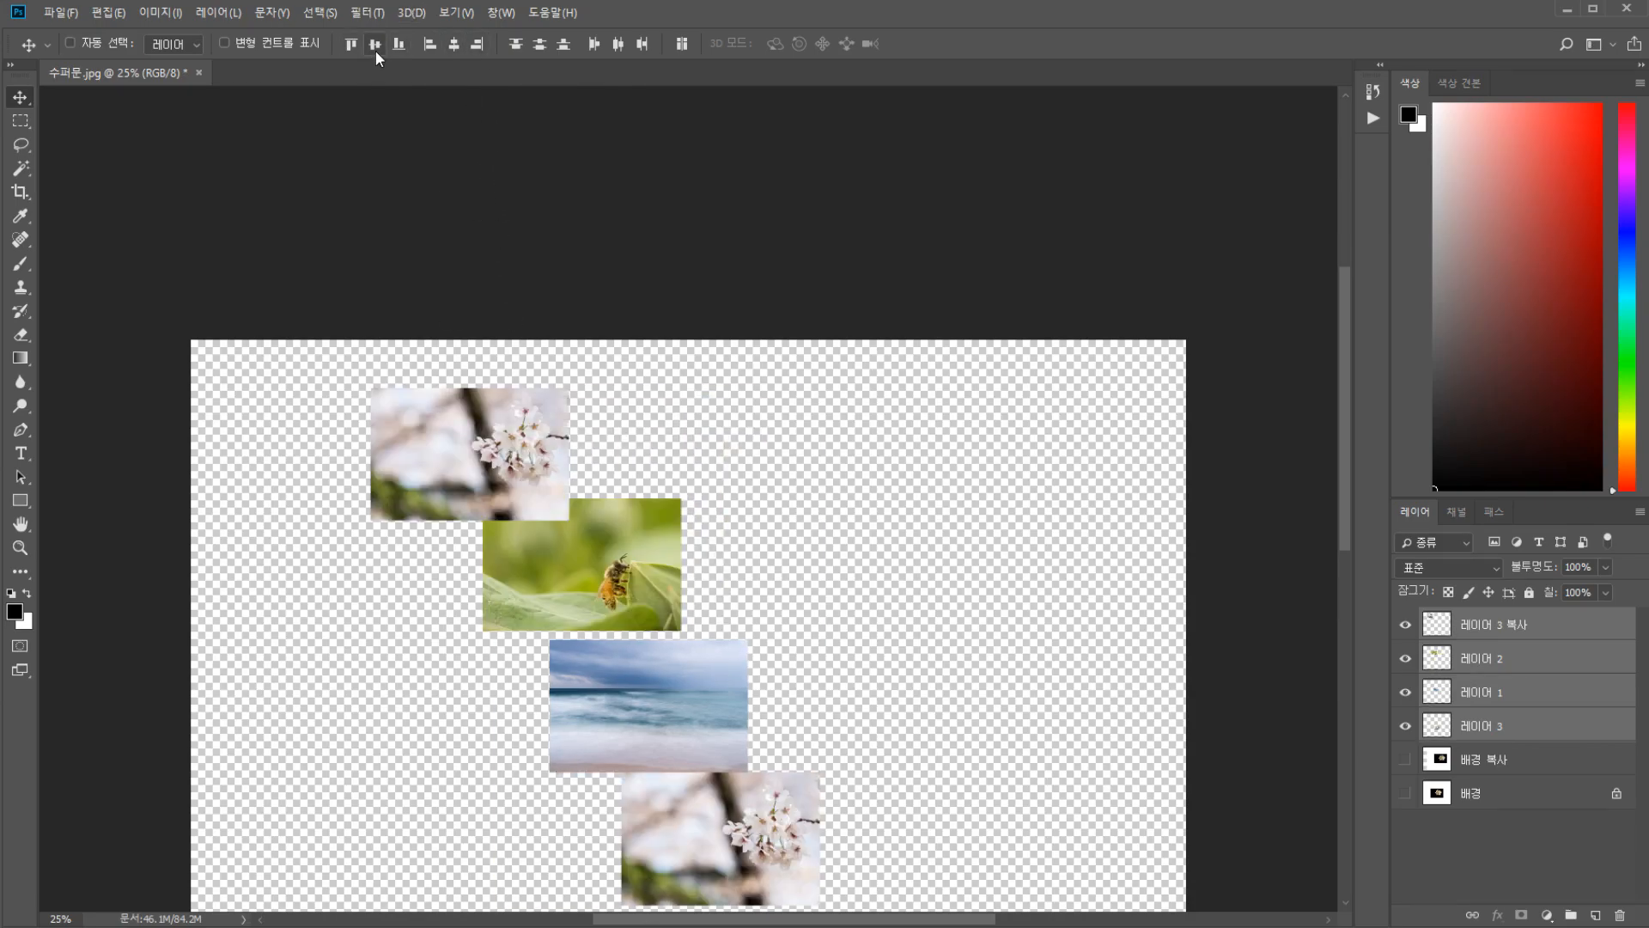
Try aligning the four photos by both vertical and horizontal centers, and undo both alignments
left_click(375, 45)
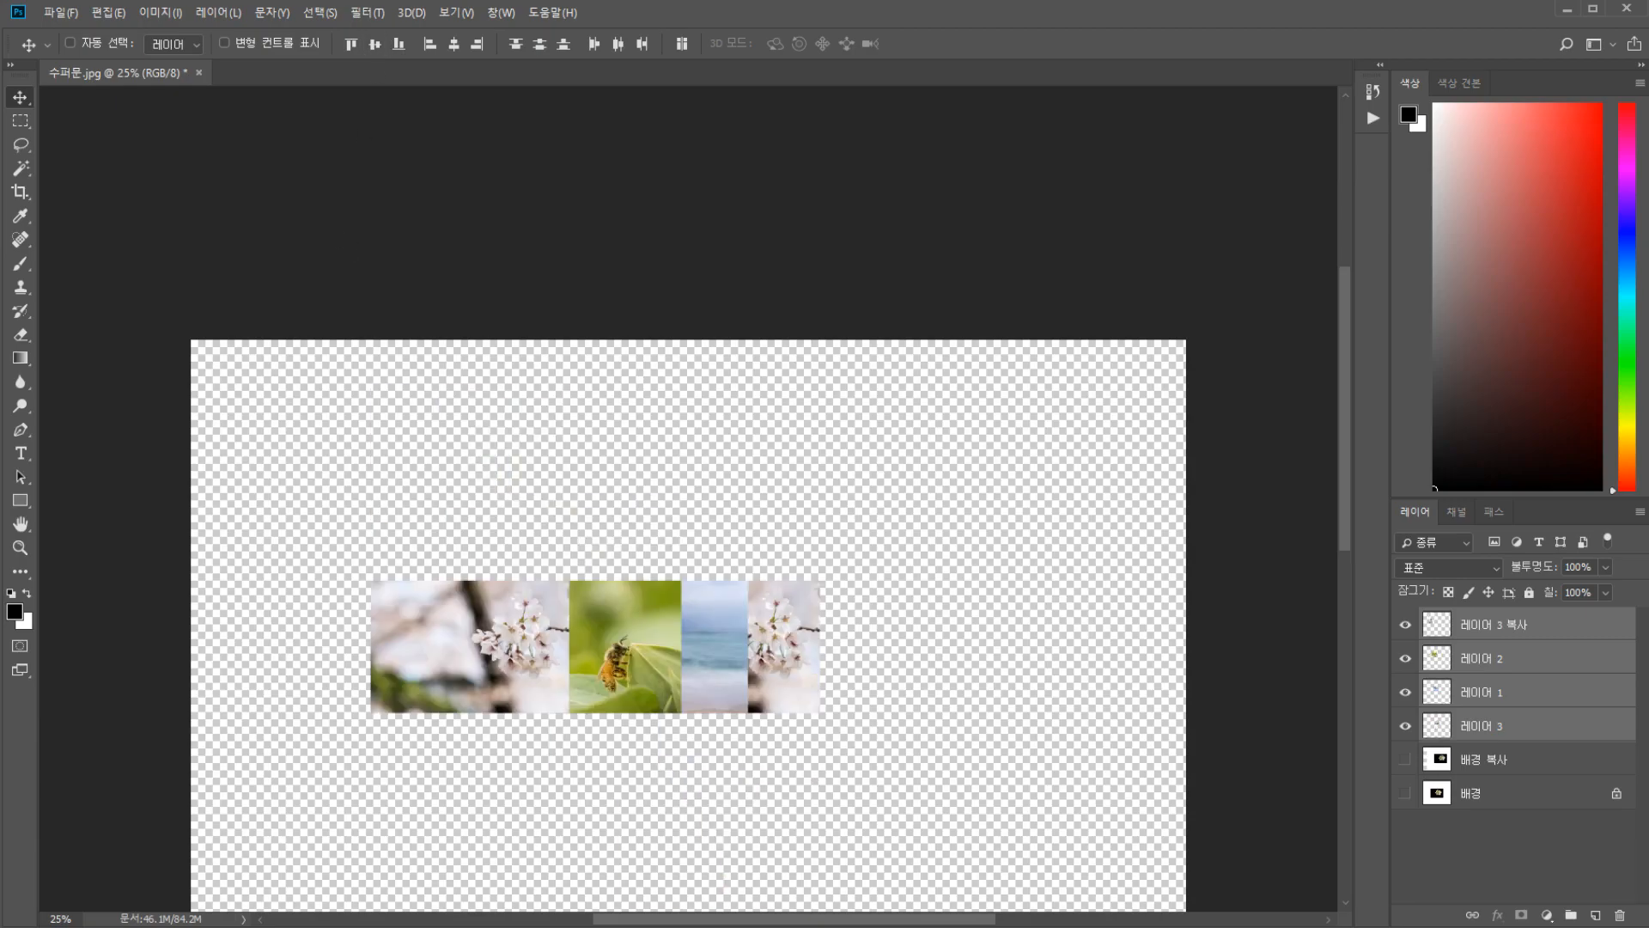
left_click(454, 45)
key("ctrl+z")
key("ctrl+z")
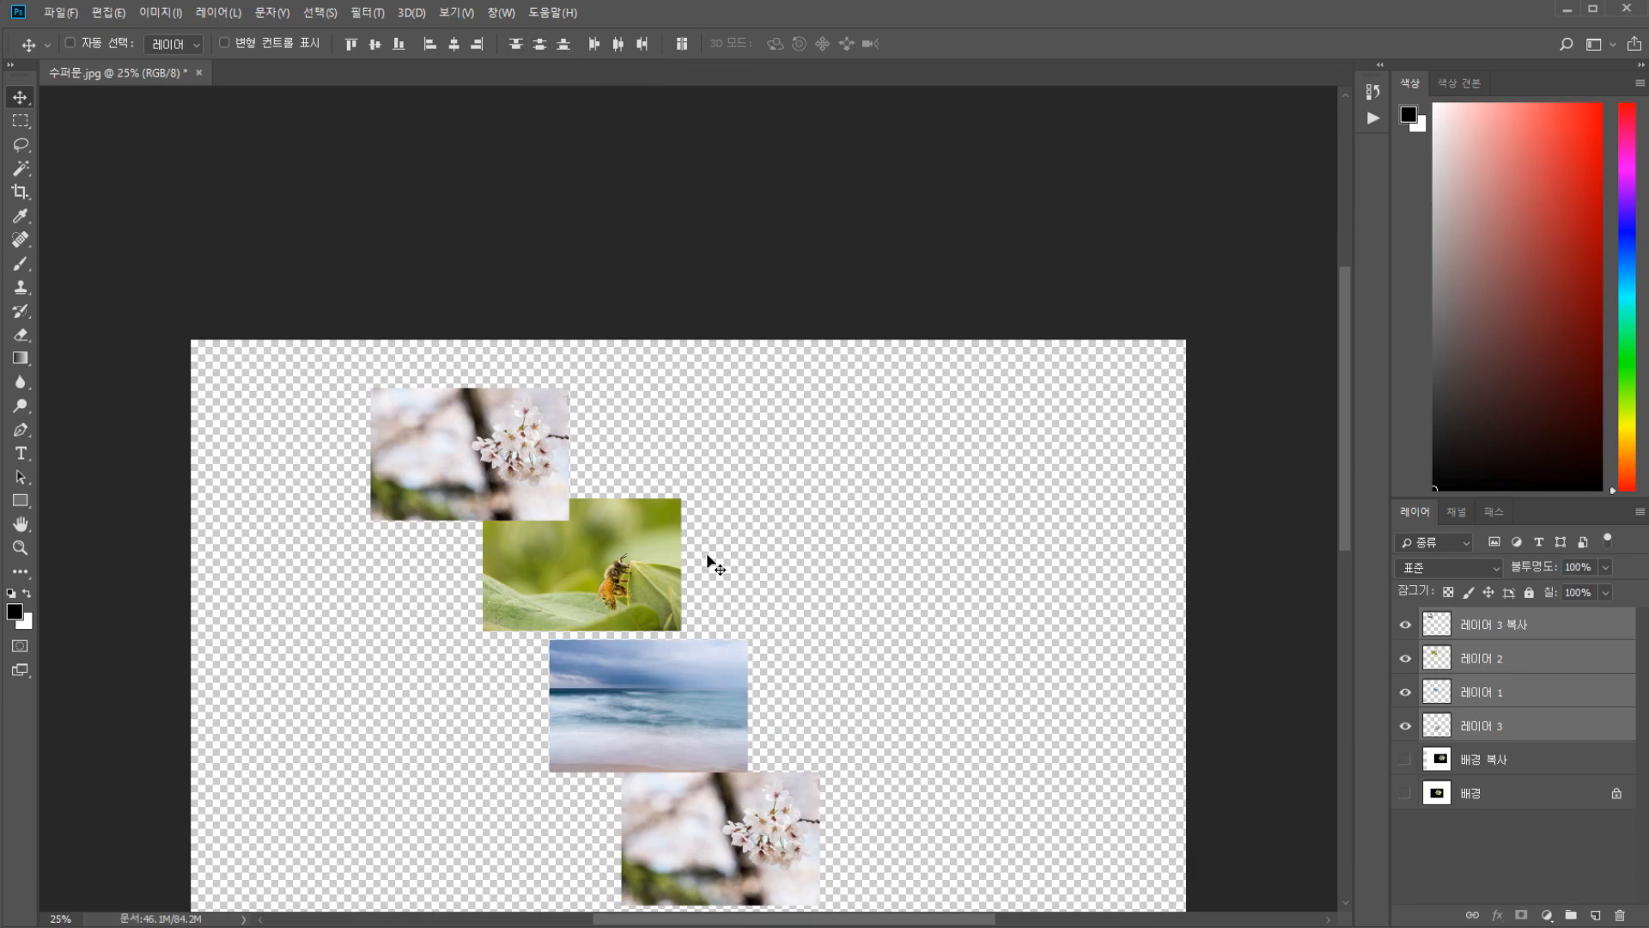
Try distributing the four photos horizontally, undo it, and distribute them by vertical centers instead
left_click(610, 47)
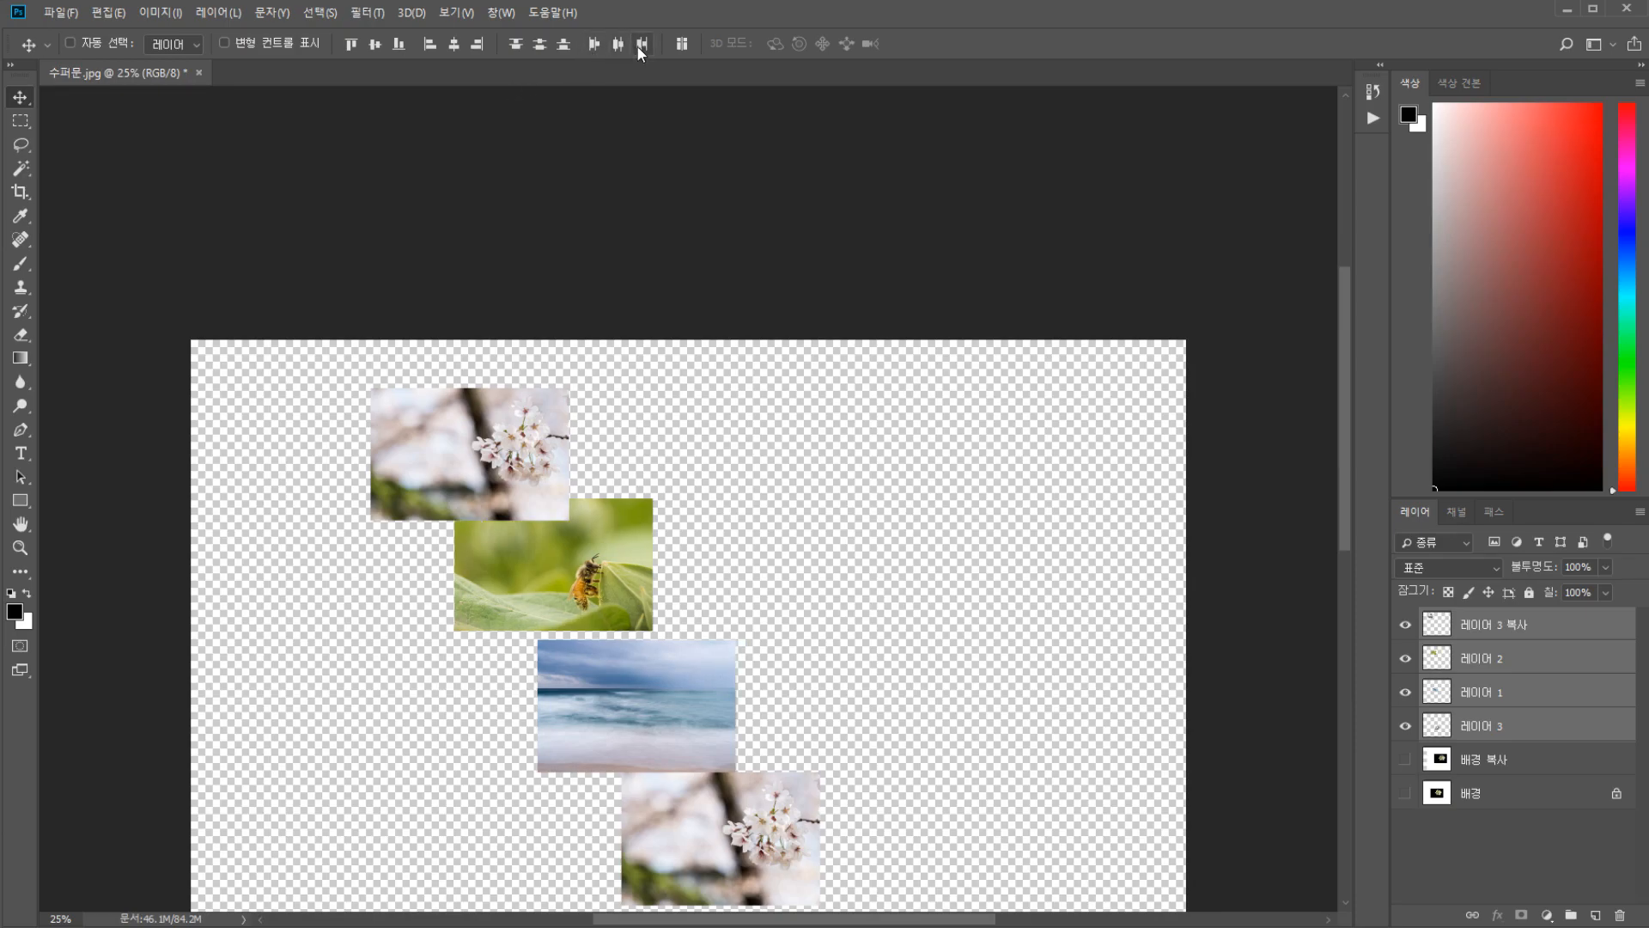
left_click(640, 49)
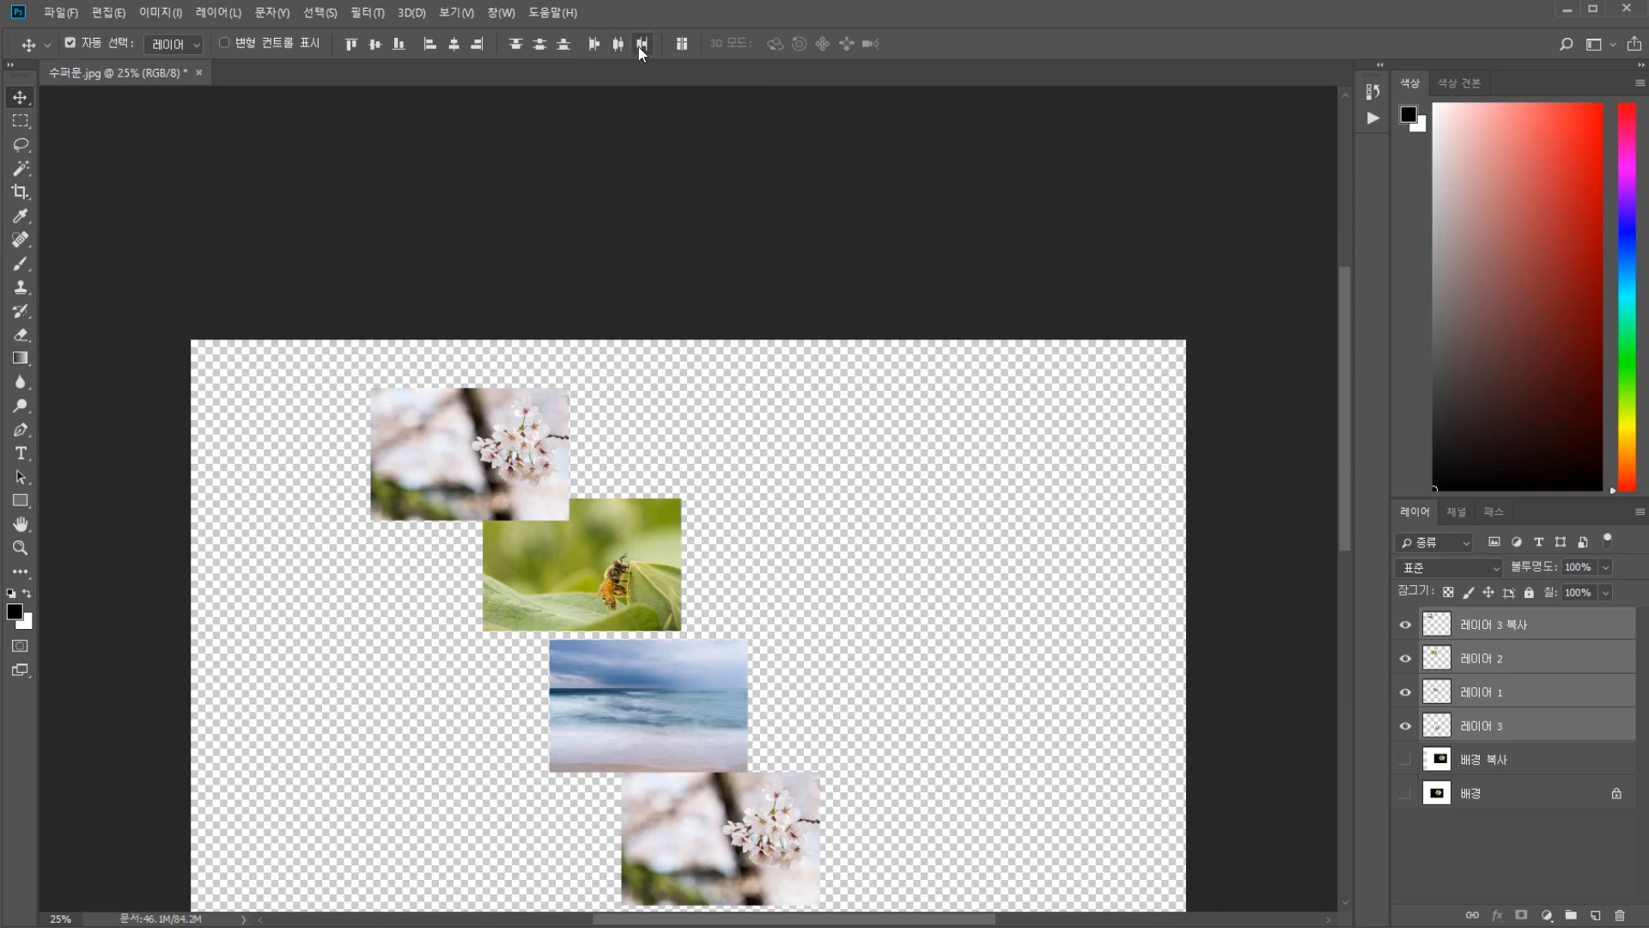
key("ctrl+z")
key("ctrl+shift+z")
key("ctrl+z")
key("ctrl+shift+z")
left_click(540, 49)
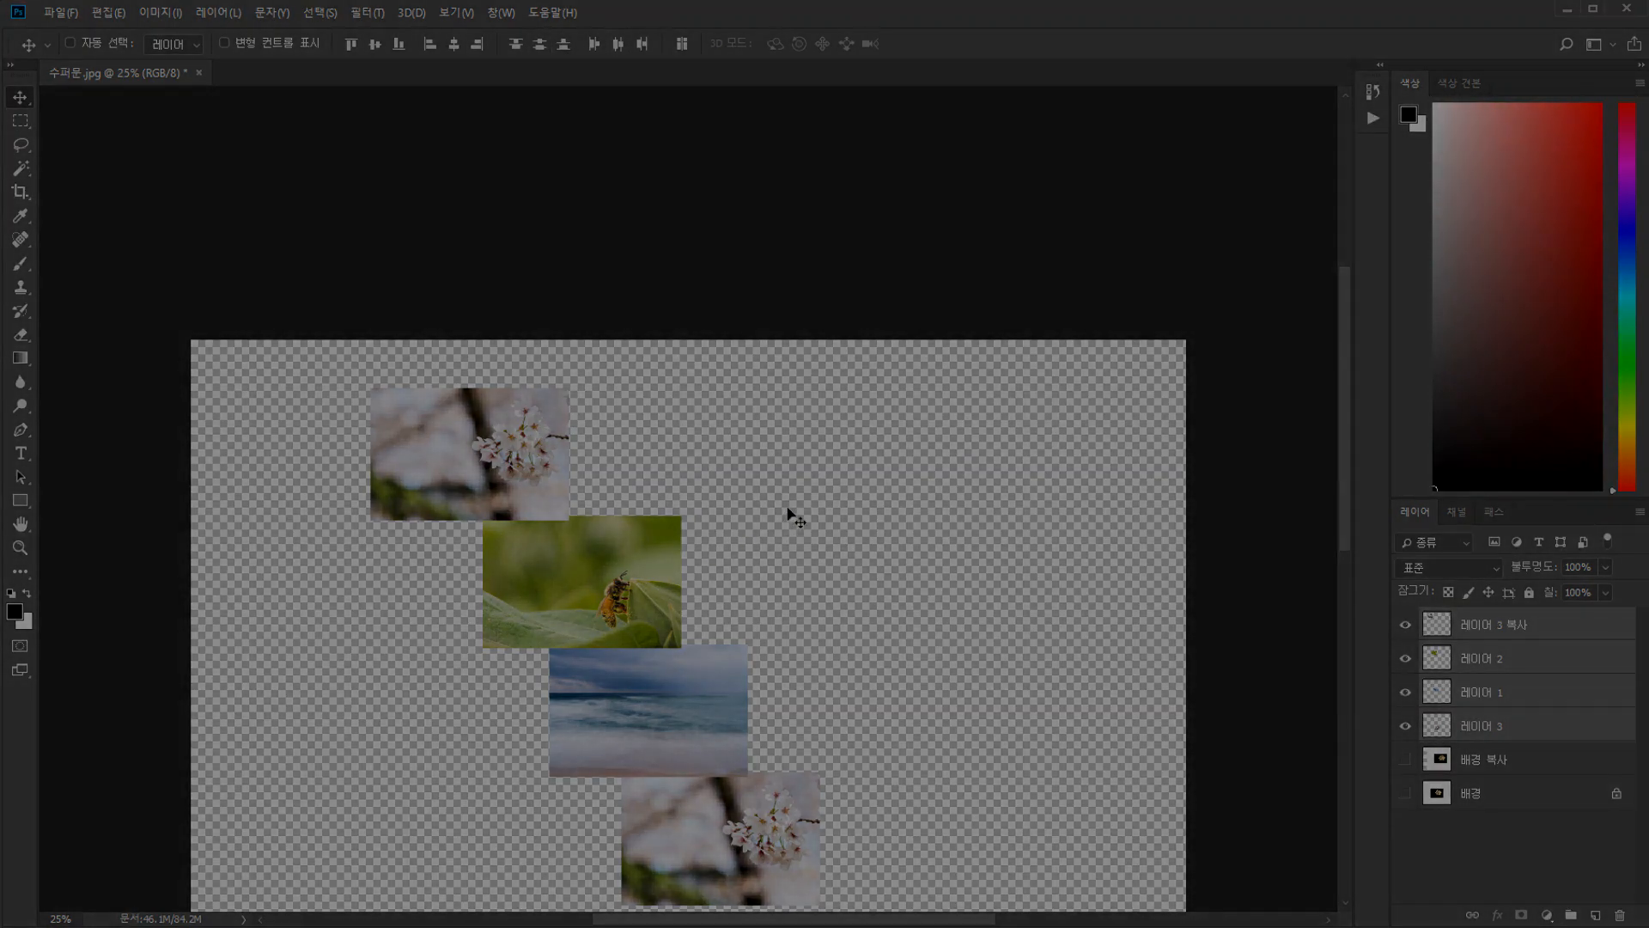
Shift the upper blossom photo slightly sideways and place several duplicates of it around the canvas
scroll(787, 514, "down", 2)
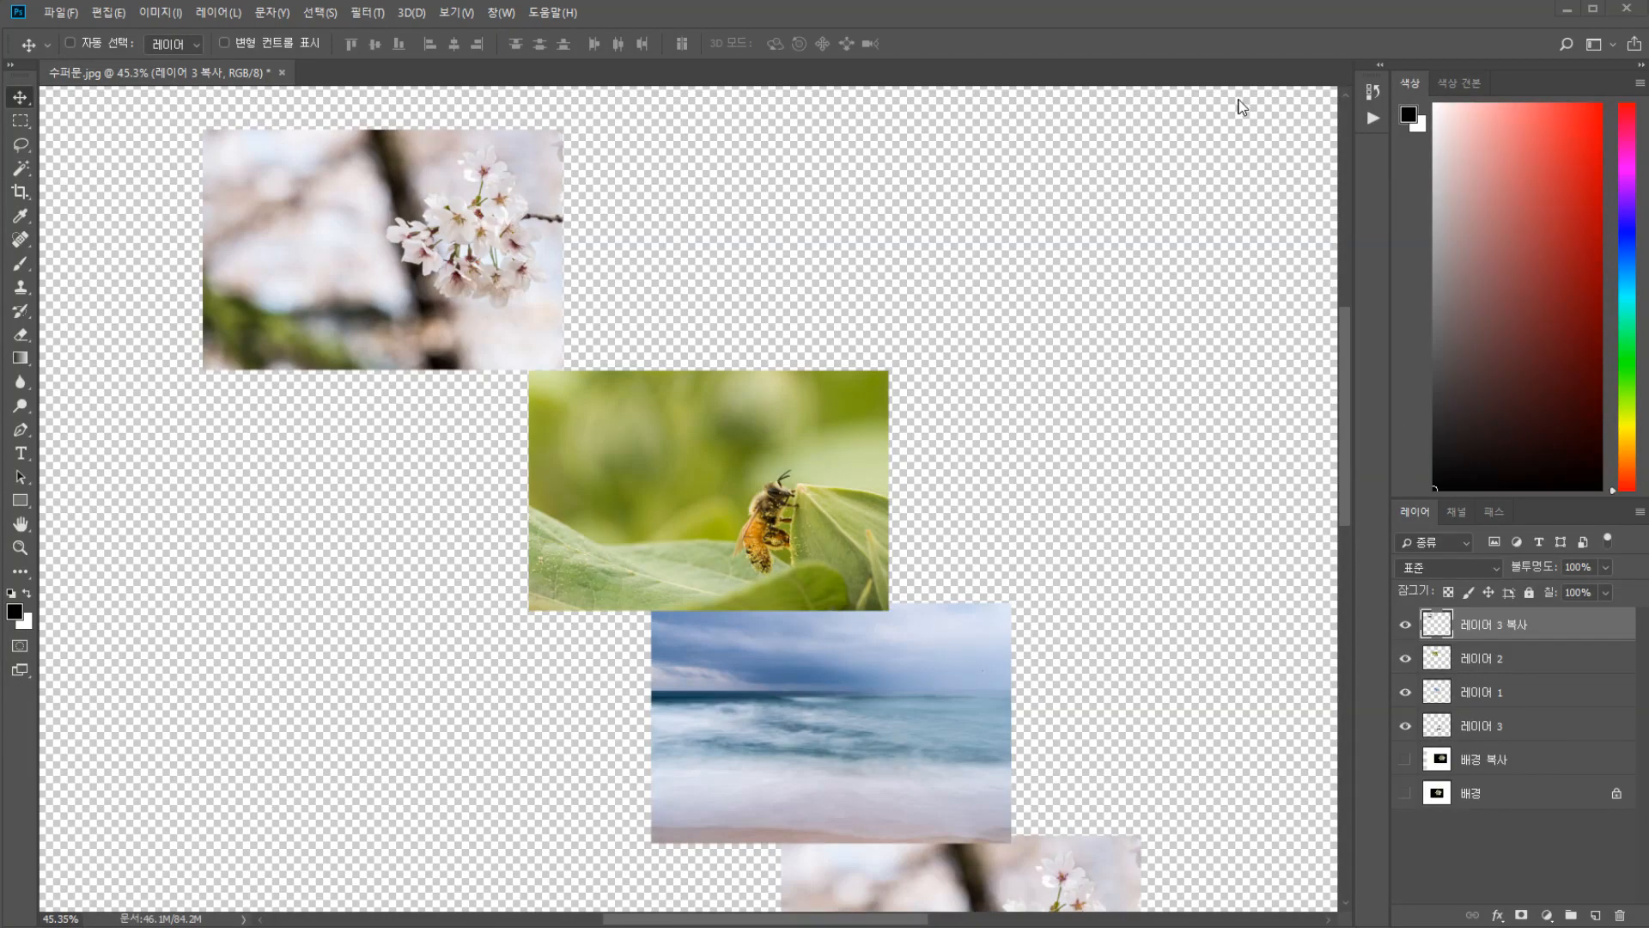
key("ctrl+0")
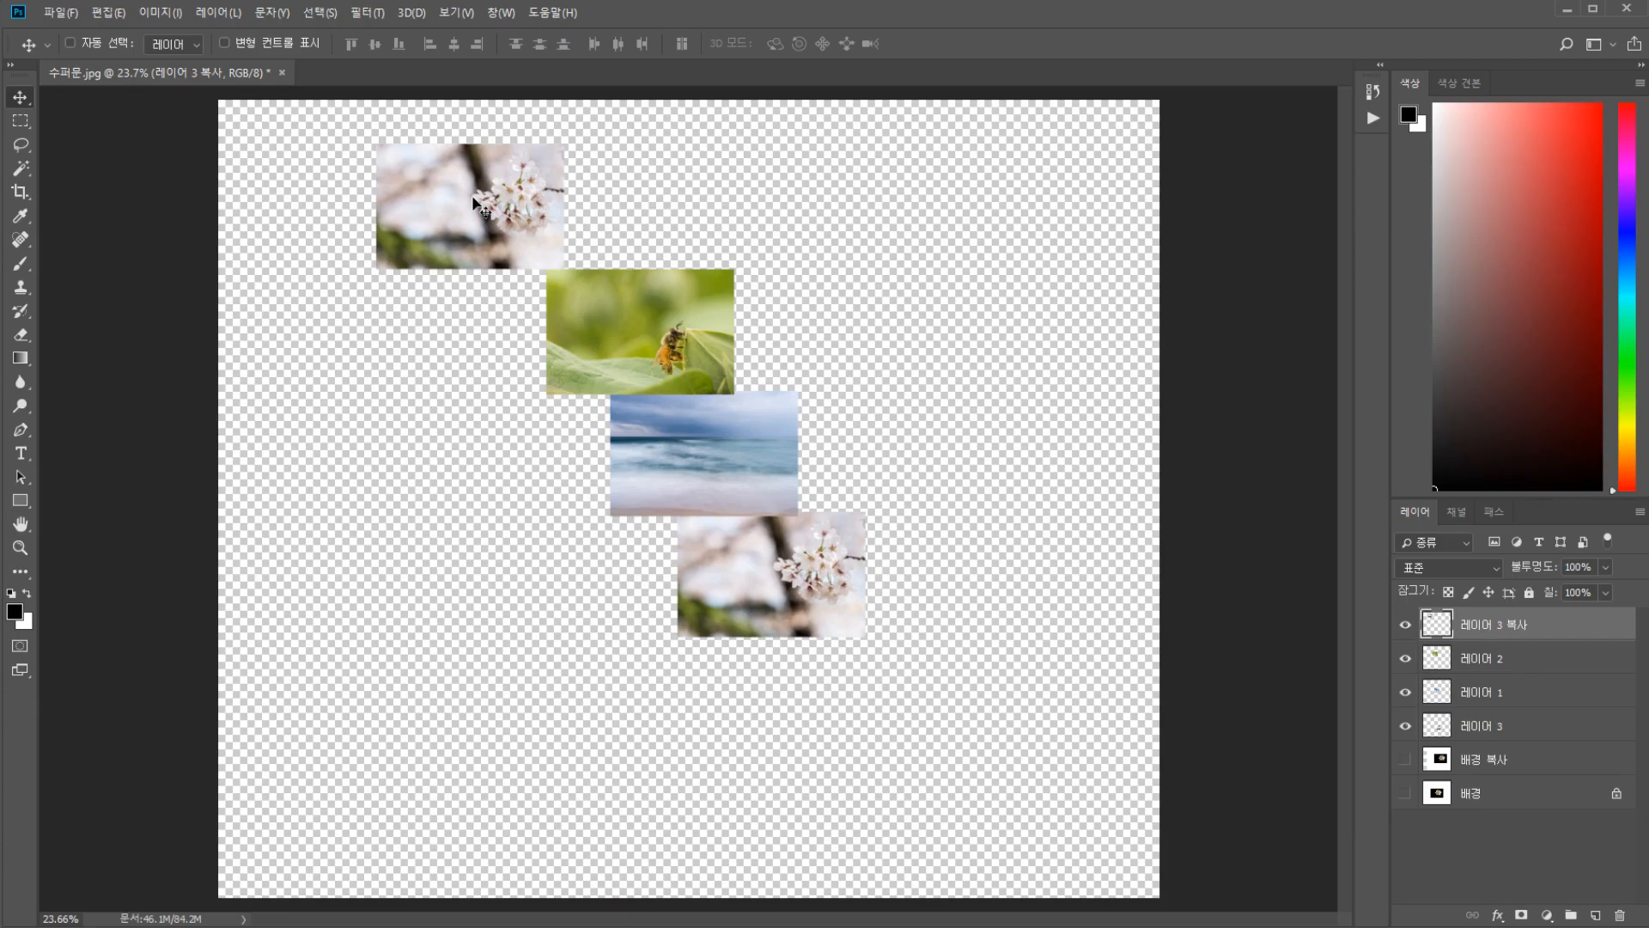
mouse_move(478, 203)
left_mouse_down()
mouse_move(965, 206)
mouse_move(489, 189)
mouse_move(473, 222)
mouse_move(487, 196)
left_mouse_up()
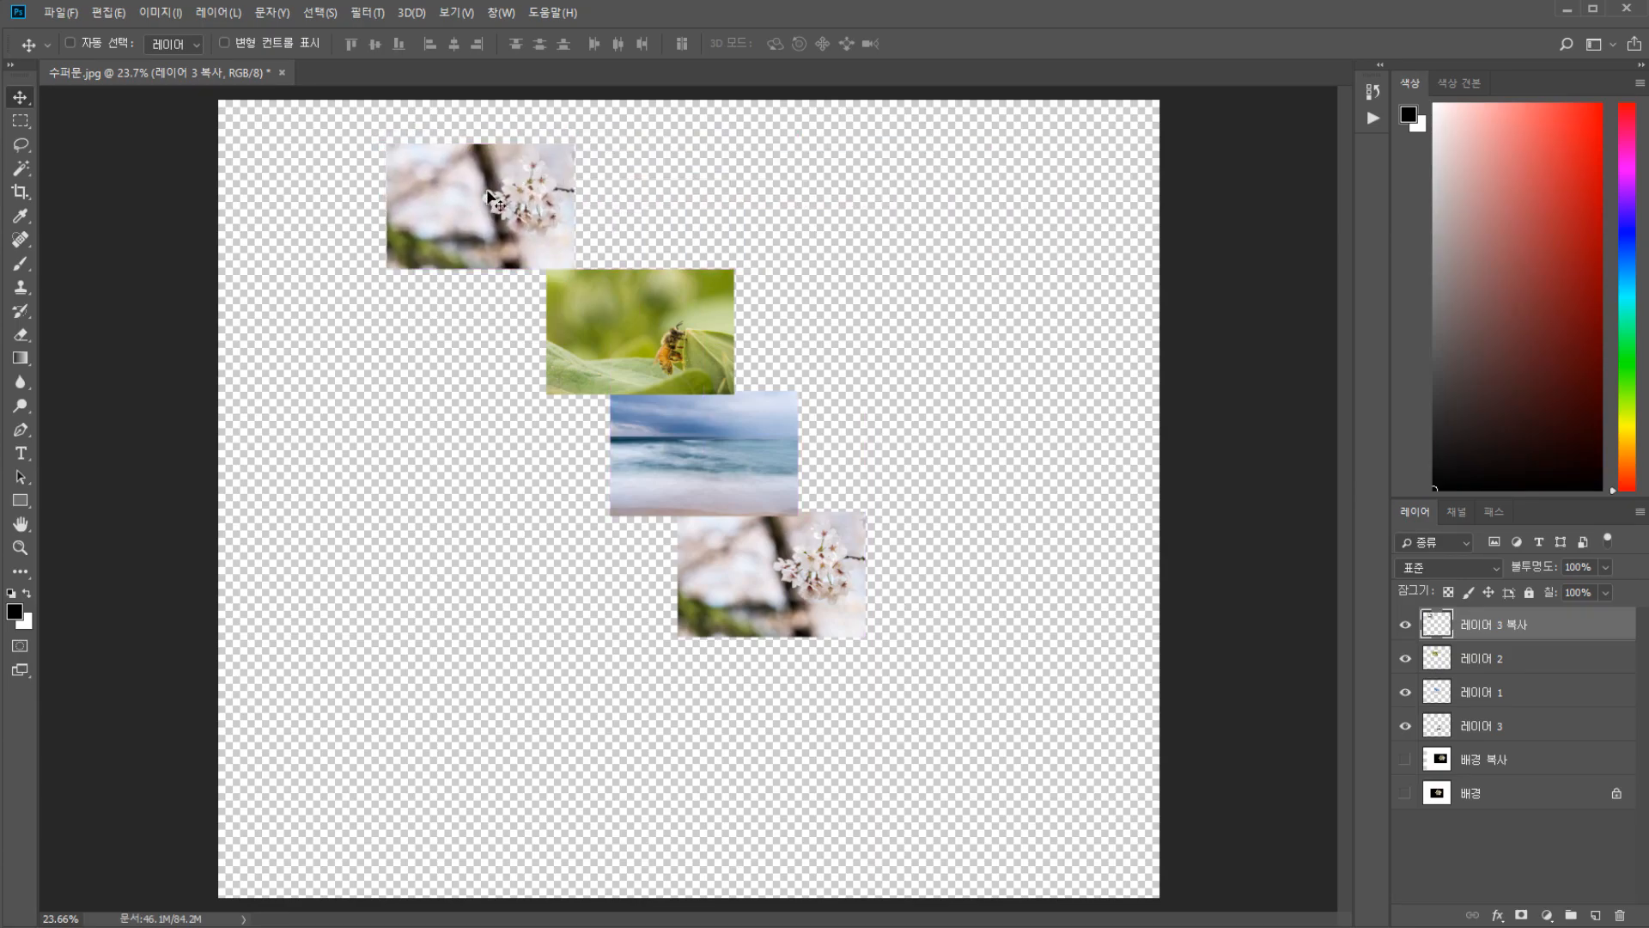
left_click_drag(478, 217, 909, 371)
left_click_drag(912, 412, 935, 584)
left_click_drag(935, 584, 936, 646)
left_click_drag(933, 629, 816, 792)
left_click_drag(816, 781, 409, 405)
Undo all the blossom duplicates and the preceding sideways move of the upper blossom photo
key("ctrl+alt+z")
key("ctrl+alt+z")
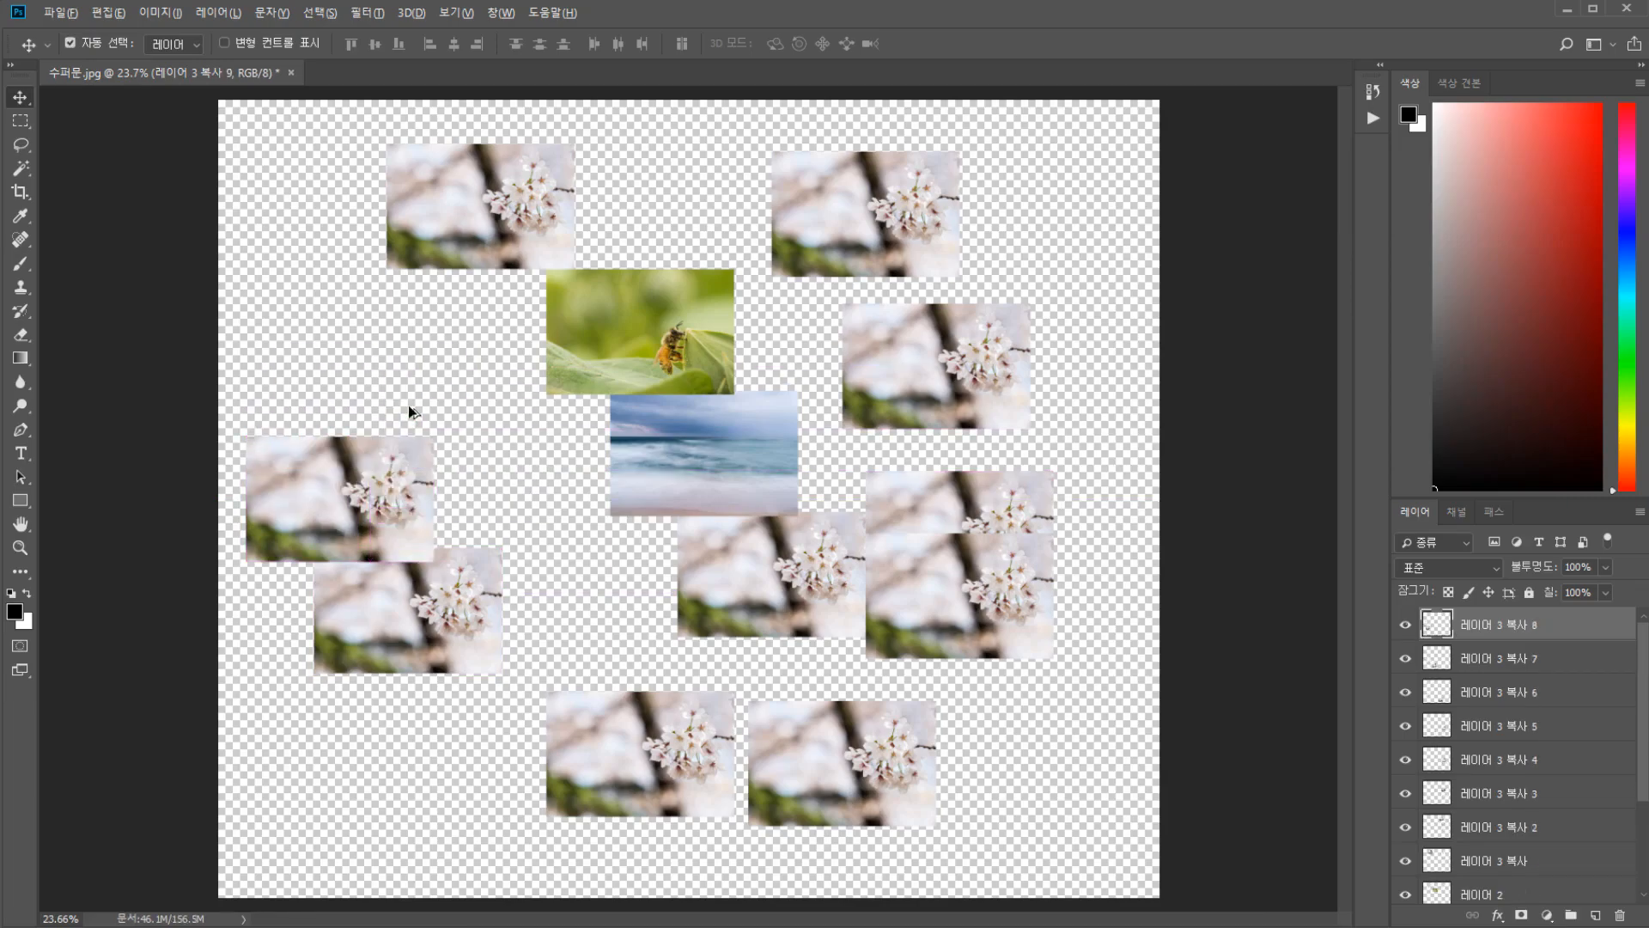
key("ctrl+alt+z")
key("ctrl+alt+z")
key("ctrl+alt+z")
key("ctrl+alt+z")
key("ctrl+alt+z")
key("ctrl+alt+z")
key("ctrl+alt+z")
key("ctrl+alt+z")
key("ctrl+alt+z")
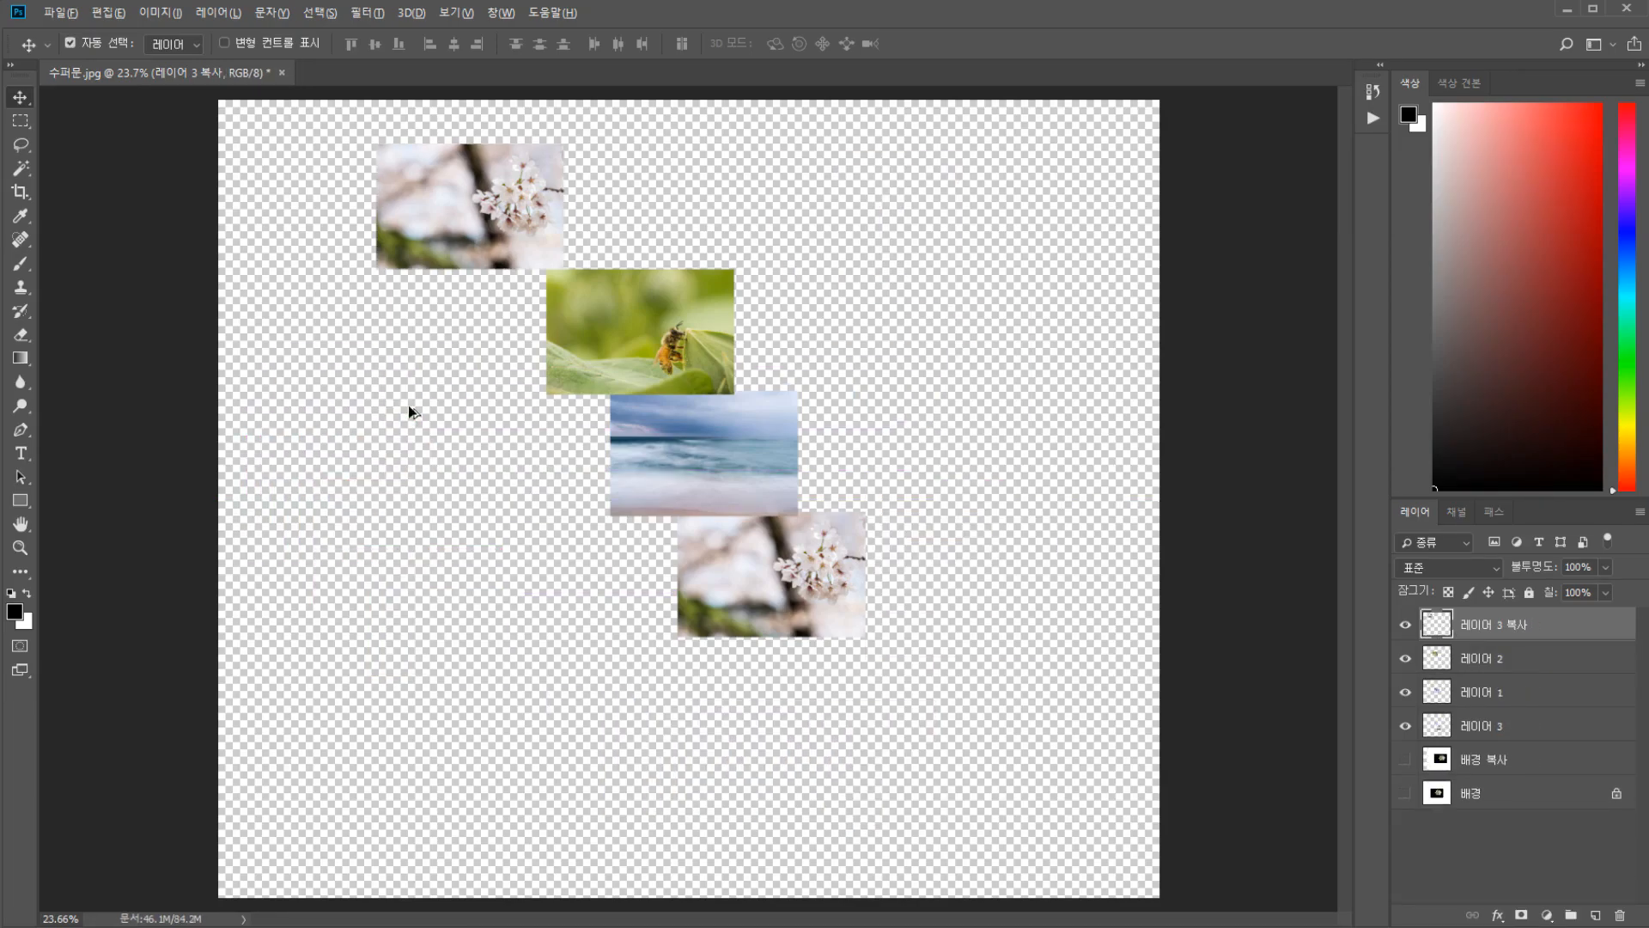
key("ctrl+alt+z")
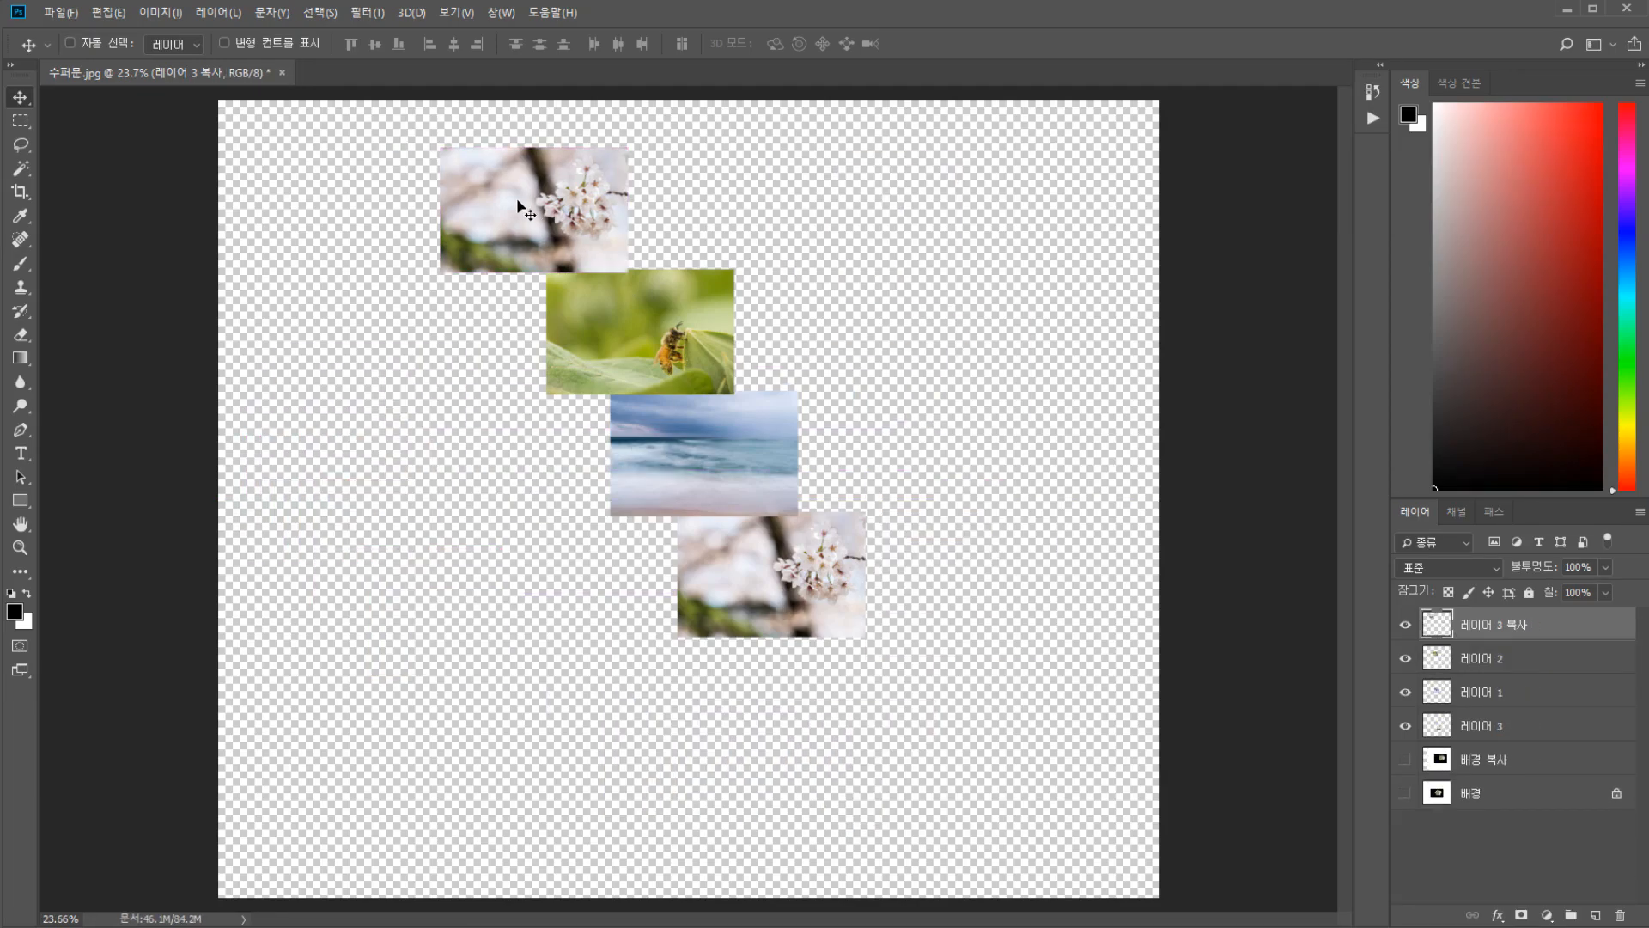
Auto-select the bee photo, try moving it straight to the right, and undo the move
left_click(665, 352, "ctrl")
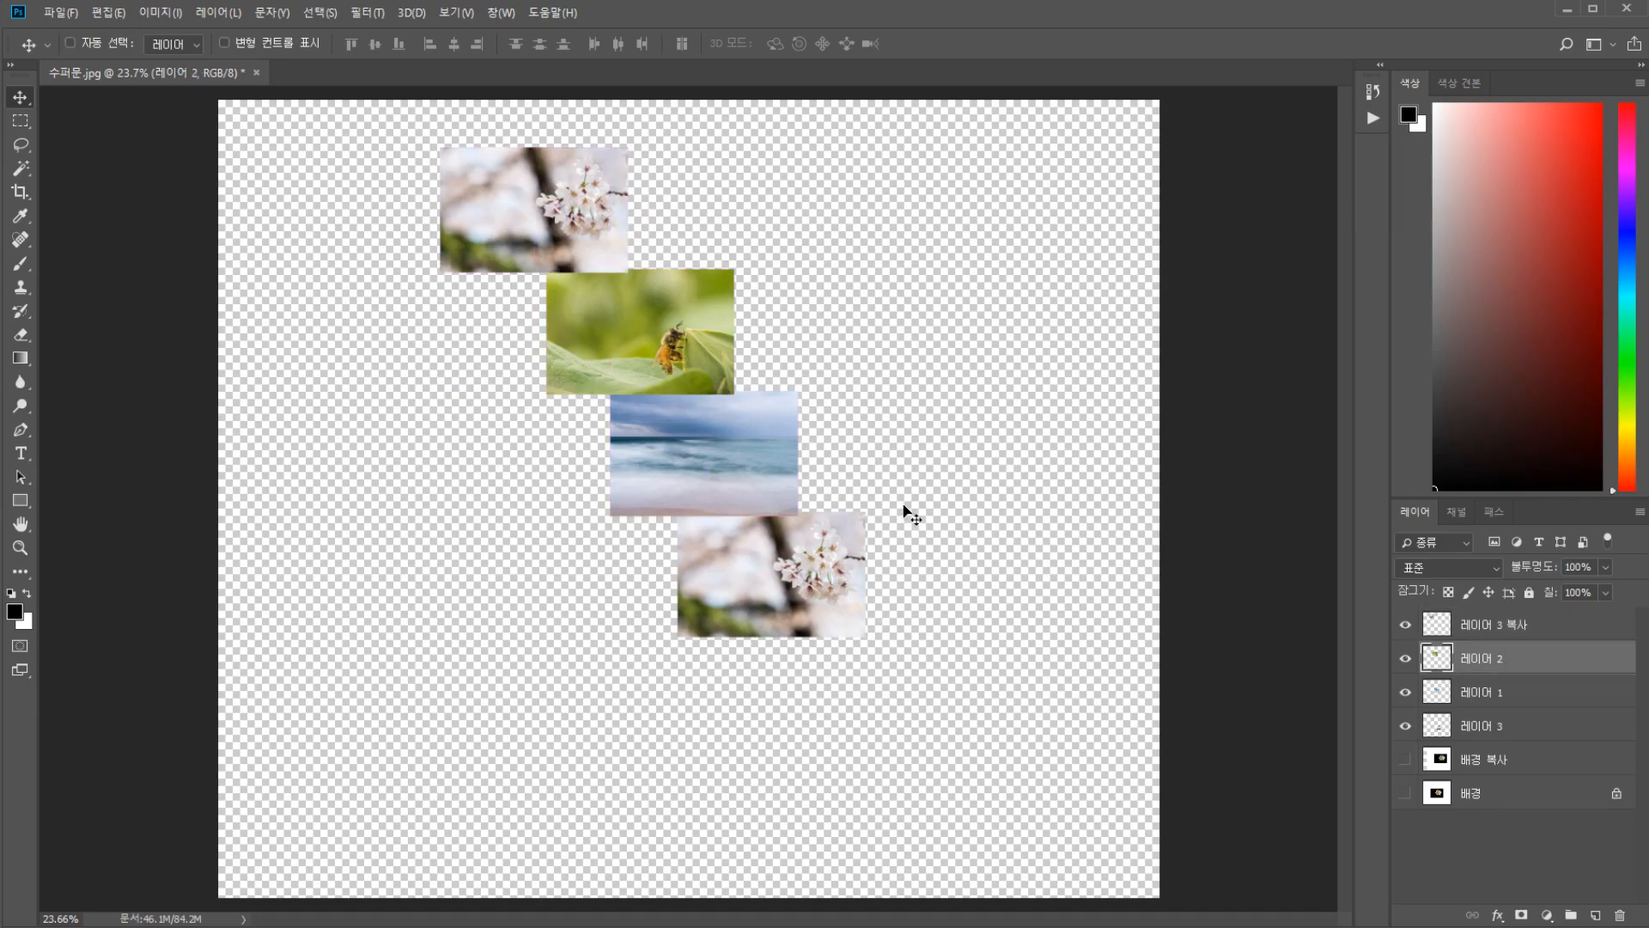
left_click_drag(670, 331, 928, 388)
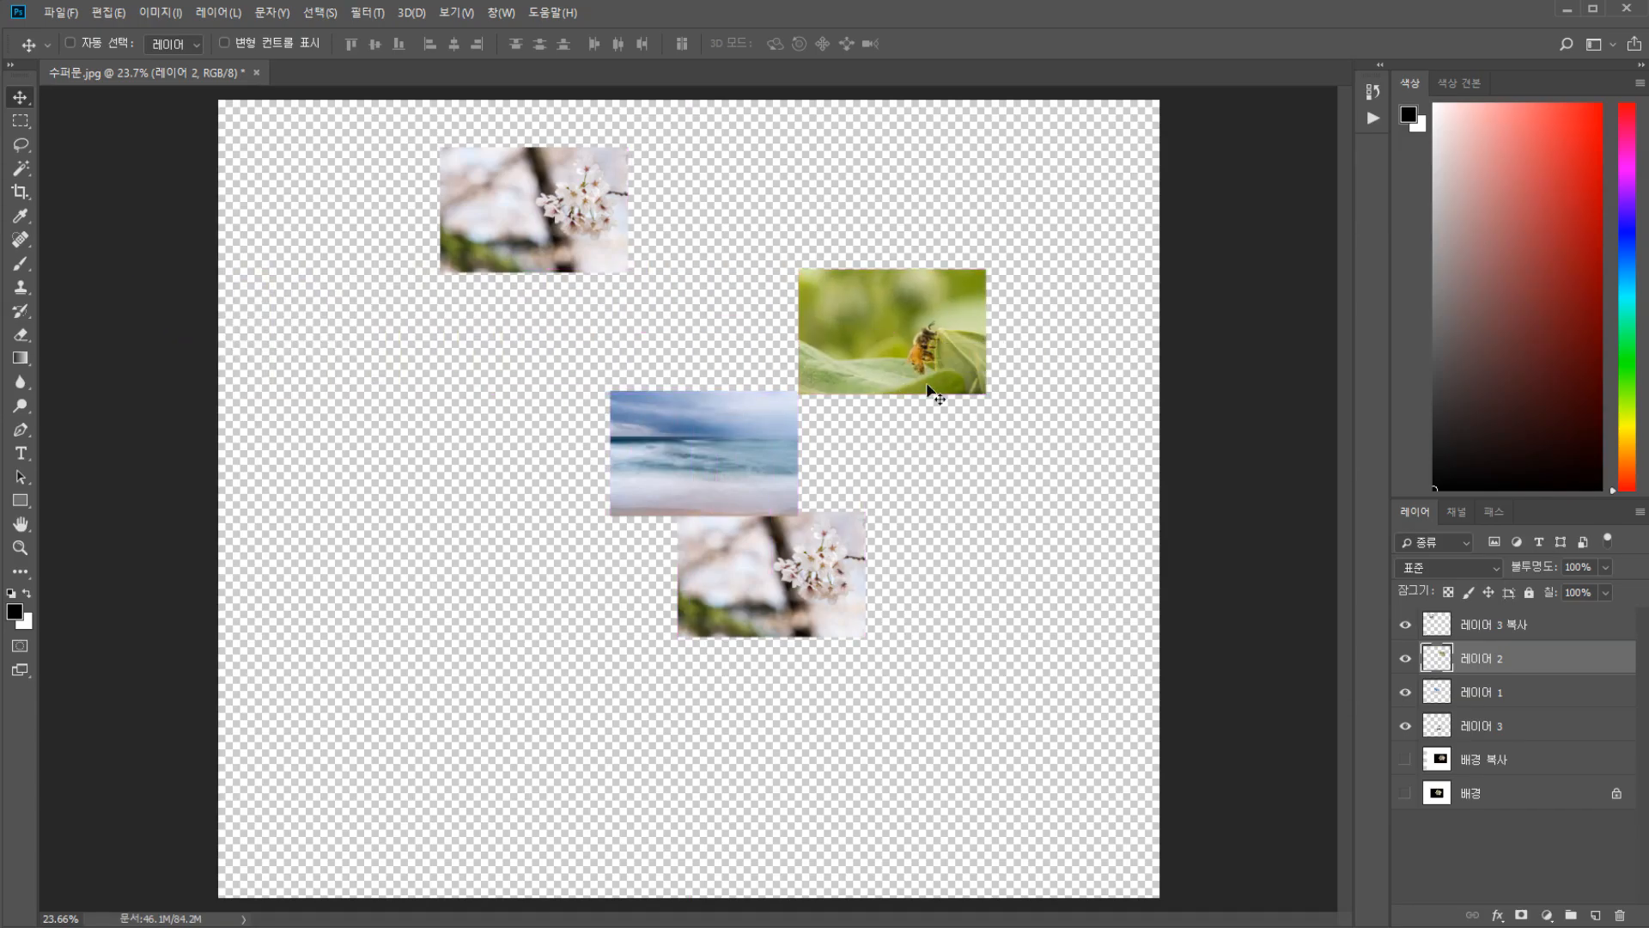
key("ctrl+z")
Nudge the bee photo left in small increments and slightly down
left_click_drag(687, 274, 693, 334)
key("Left")
key("Left")
key("Left")
key("Left")
key("Left")
key("Left")
key("Left")
key("Left")
key("Left")
key("Left")
key("Left")
key("Left")
key("Left")
key("Left")
key("Left")
key("Left")
key("Left")
key("Left")
key("Left")
key("Left")
key("Down")
key("Down")
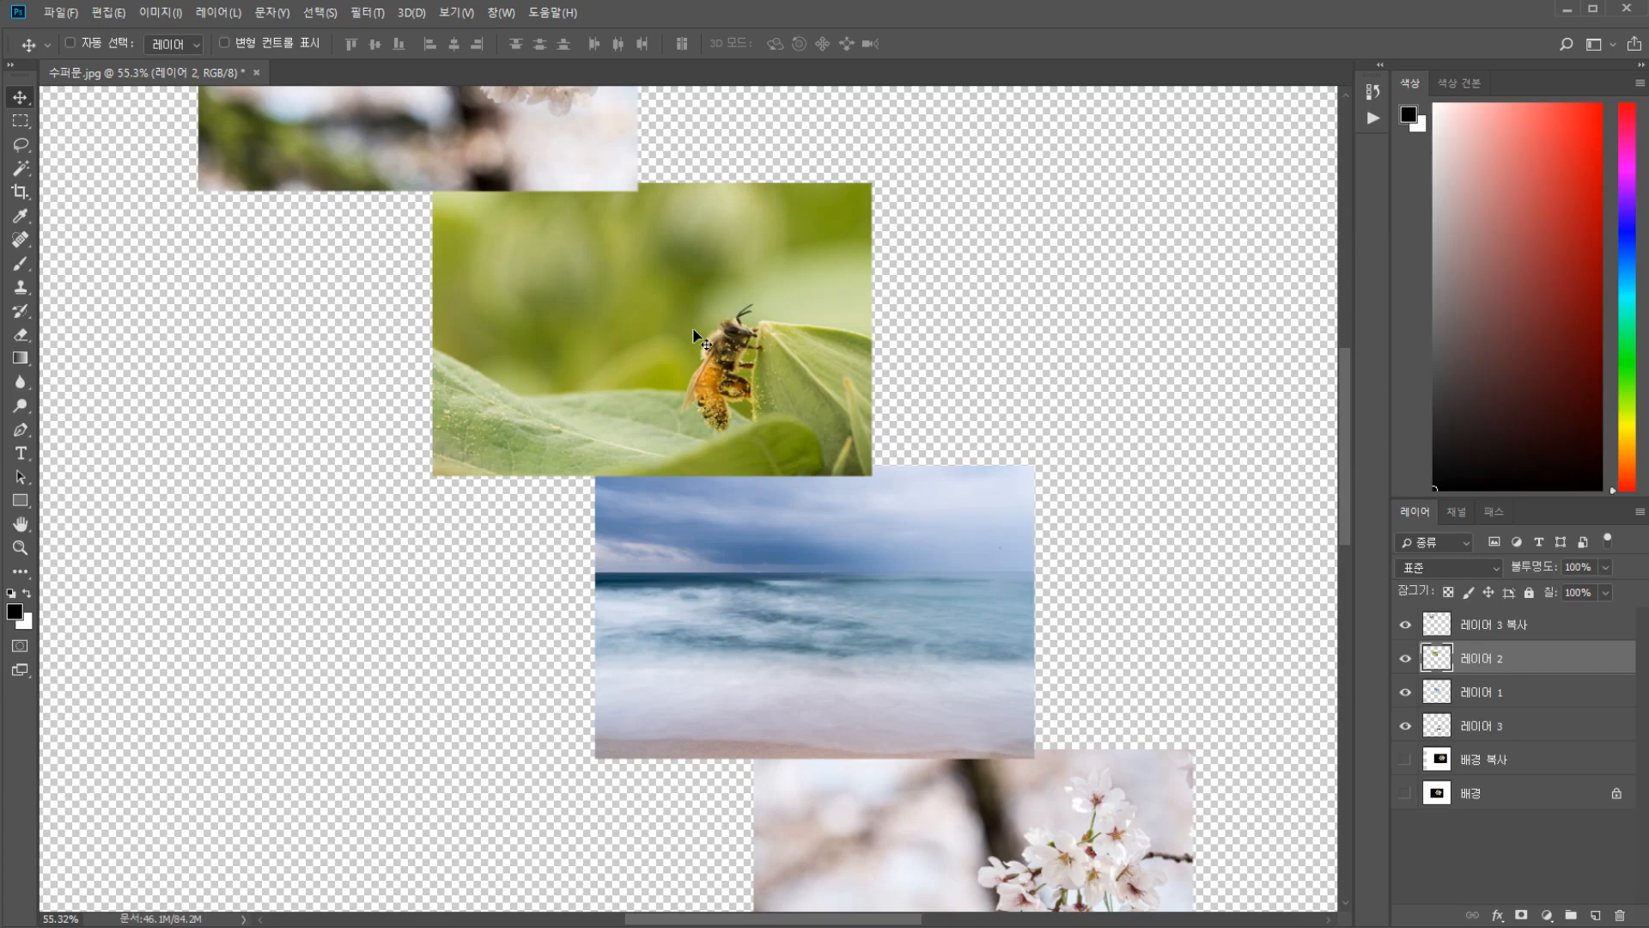
Move the bee photo slightly up and to the right, and nudge it down a little and further right
mouse_move(694, 330)
left_mouse_down()
mouse_move(730, 355)
mouse_move(693, 333)
mouse_move(750, 321)
mouse_move(695, 332)
mouse_move(704, 409)
mouse_move(850, 344)
mouse_move(689, 324)
mouse_move(669, 333)
mouse_move(683, 360)
mouse_move(712, 364)
mouse_move(741, 329)
mouse_move(702, 319)
left_mouse_up()
key("ctrl")
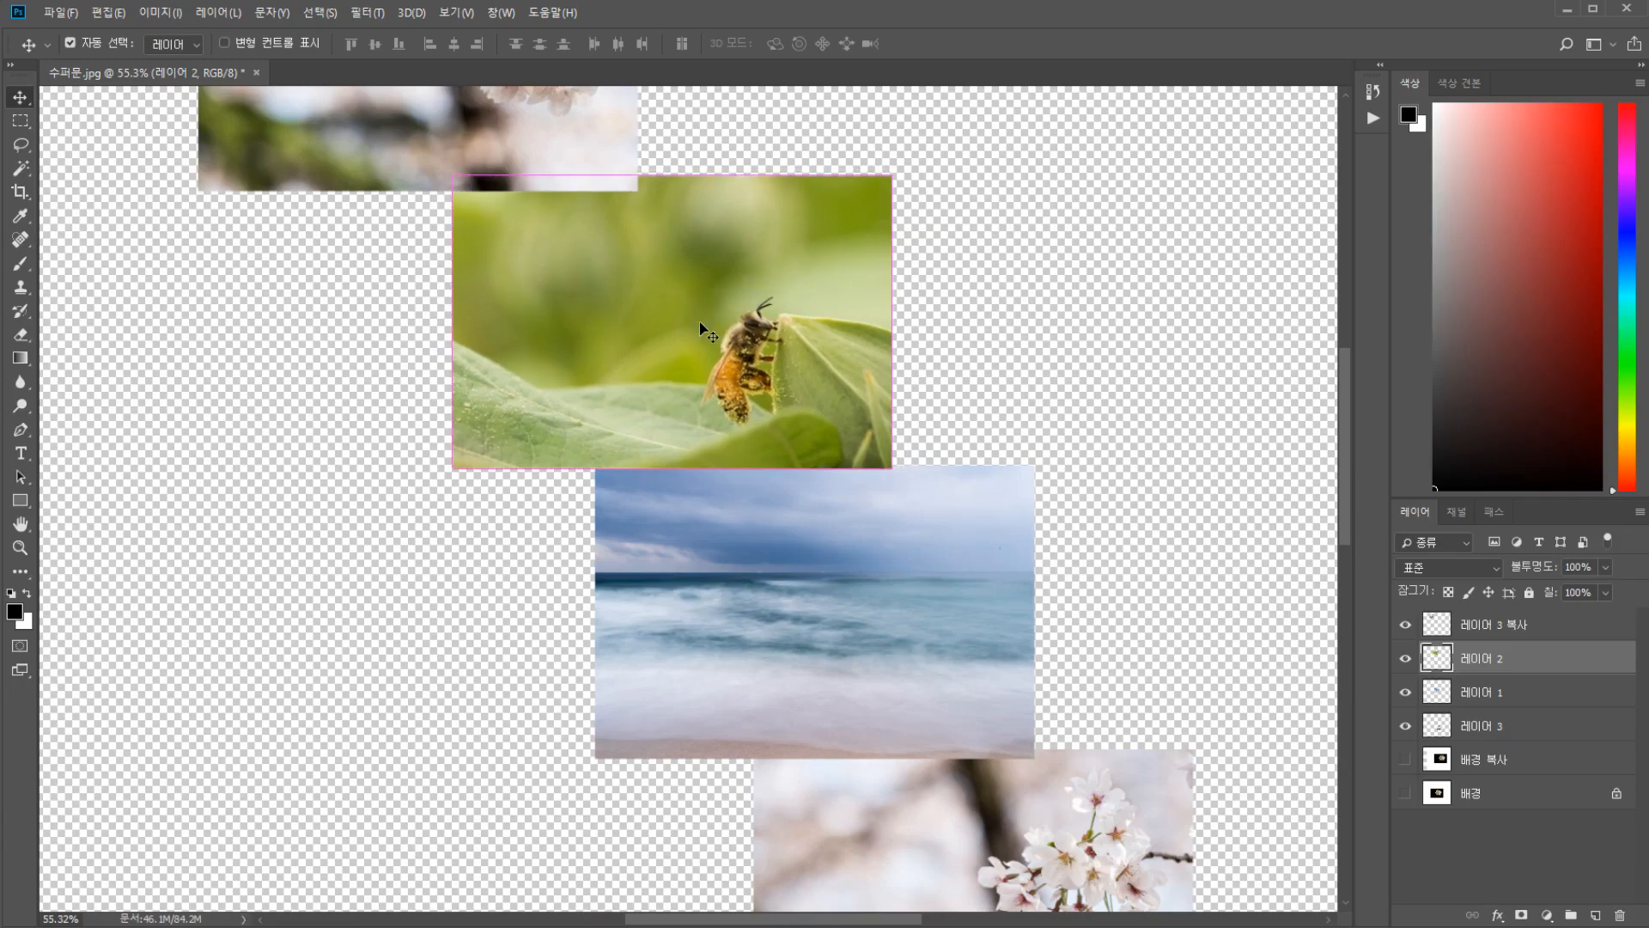
key("Down")
key("Right")
key("Right")
key("Right")
key("Right")
key("Right")
key("Right")
key("Right")
key("Right")
key("Right")
key("Right")
key("Right")
key("Right")
key("Right")
key("Right")
key("Right")
key("Right")
key("Right")
key("Right")
key("Right")
key("Right")
key("Right")
key("Right")
key("Right")
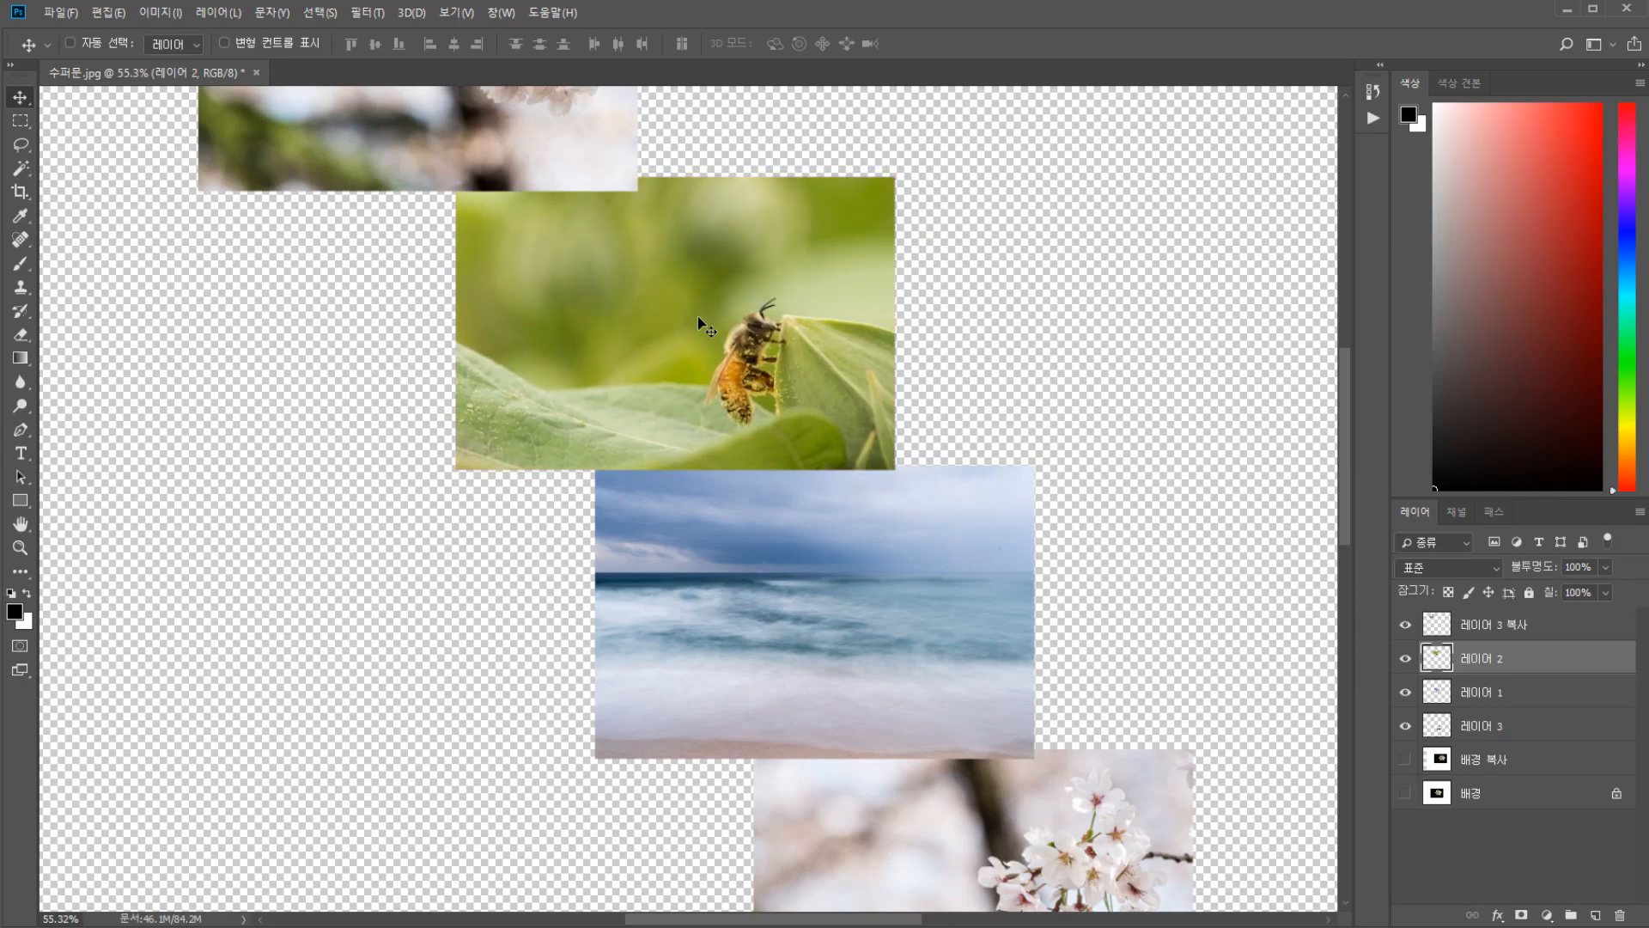
Fine-tune the bee photo's position above the sea photo with small nudges left, up, and down
key("Left")
key("Left")
key("Left")
key("Left")
key("Left")
key("Left")
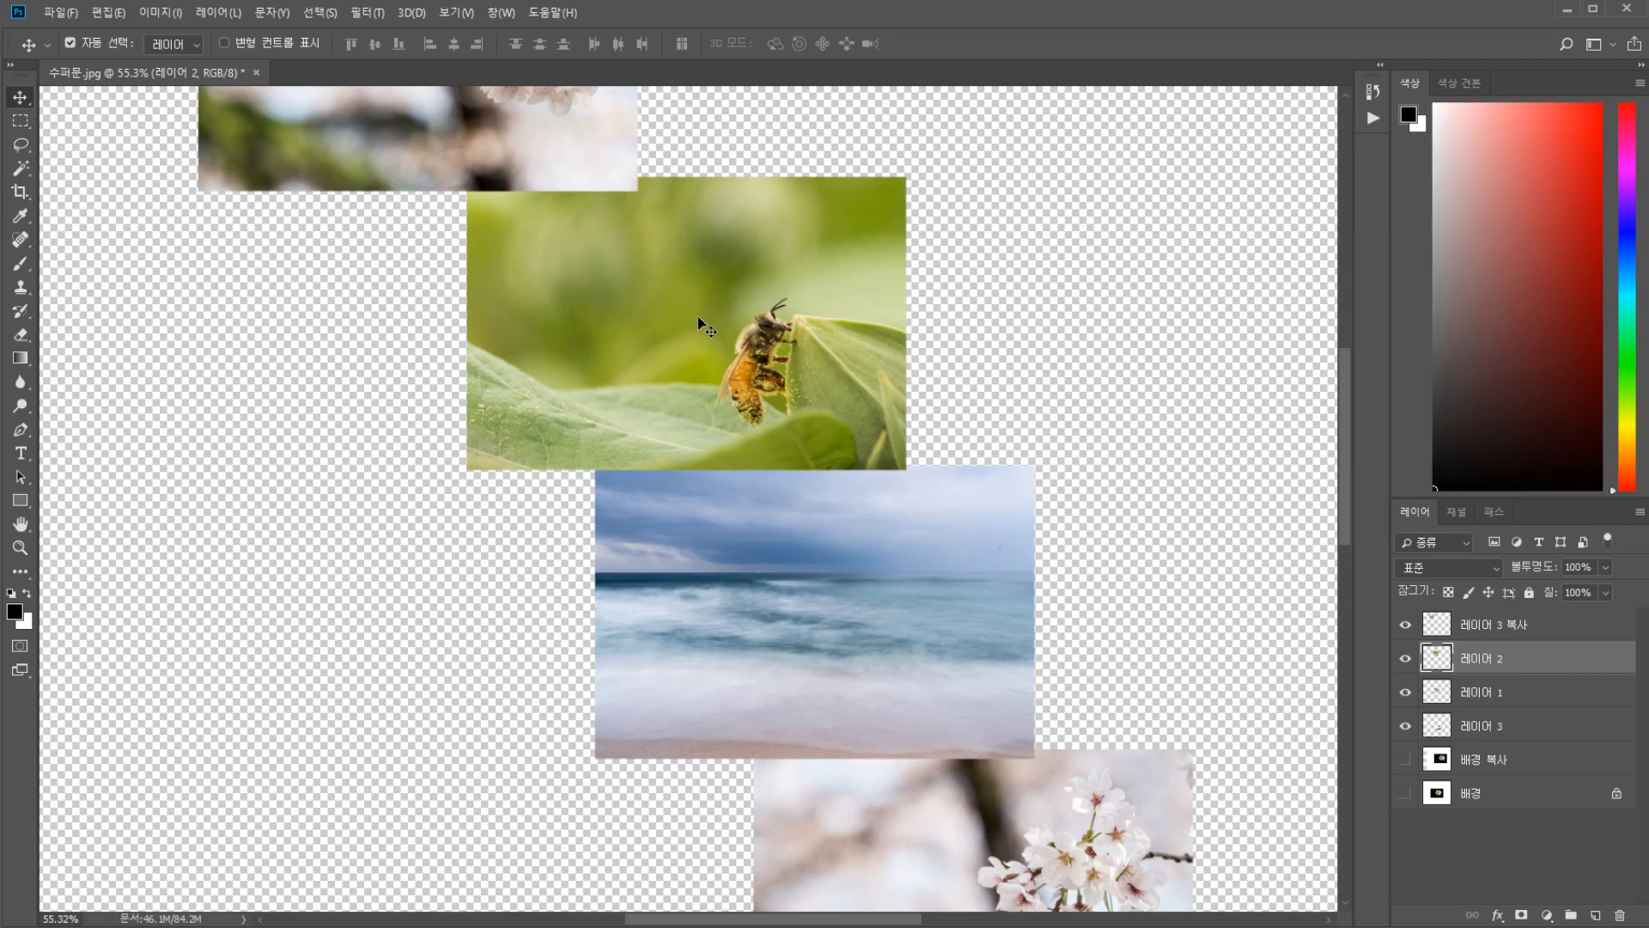
key("Up")
key("Up")
key("Up")
key("Up")
key("Down")
key("Down")
key("Down")
key("Down")
key("Down")
key("Down")
key("Down")
key("Down")
key("Down")
key("Down")
key("Down")
key("Down")
key("Down")
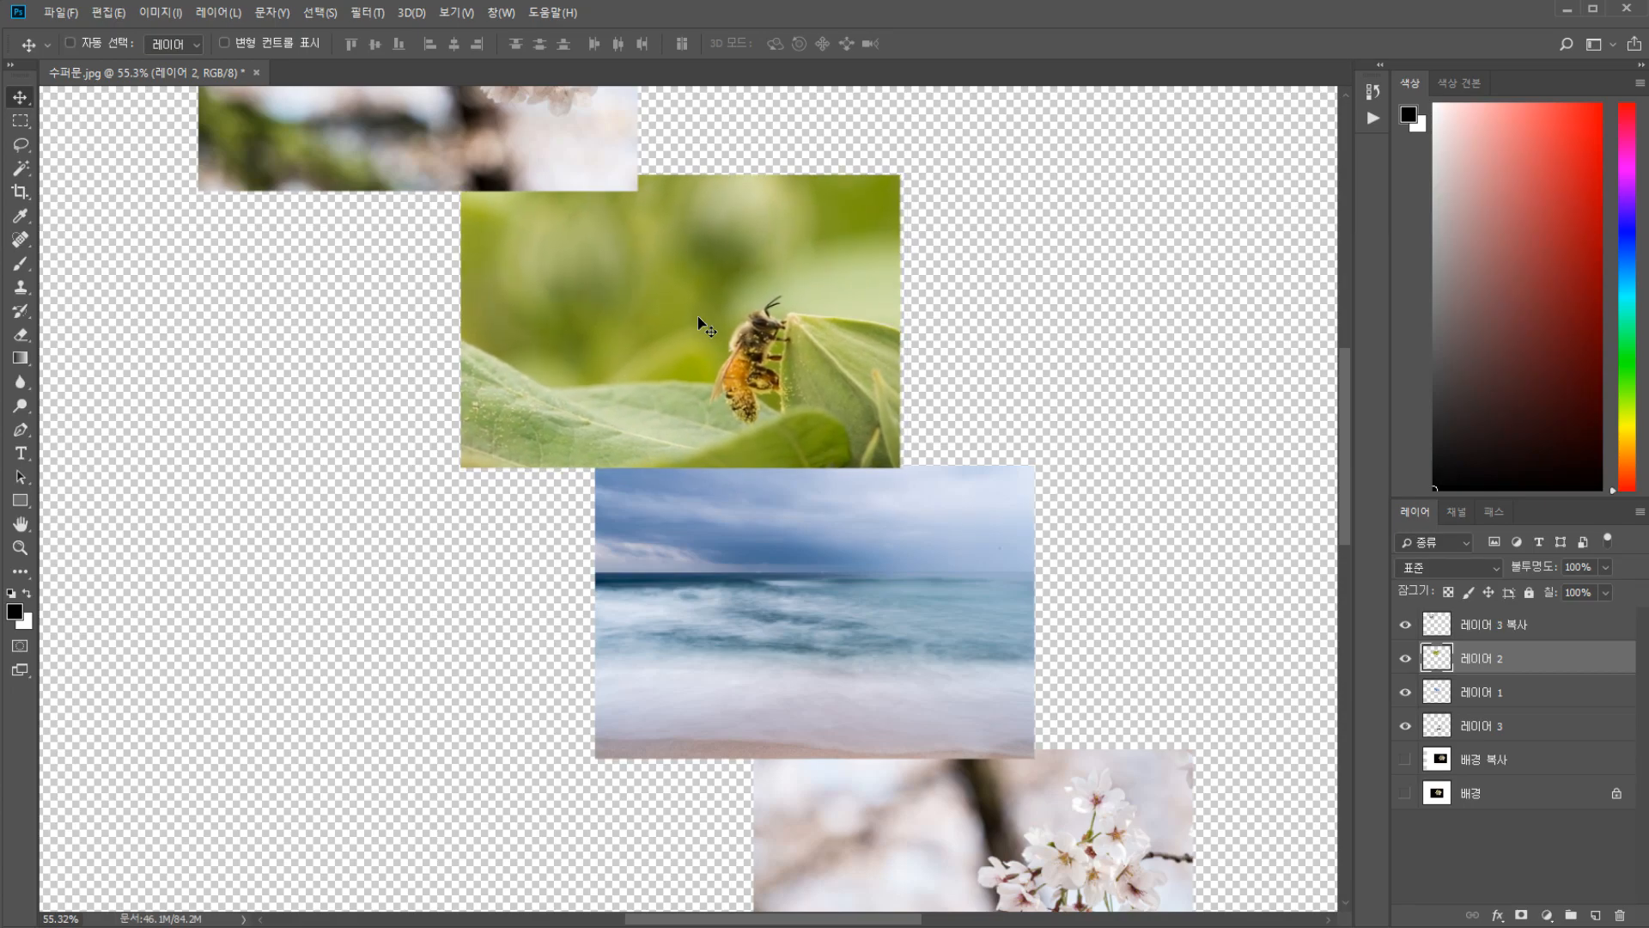
key("Up")
key("Up")
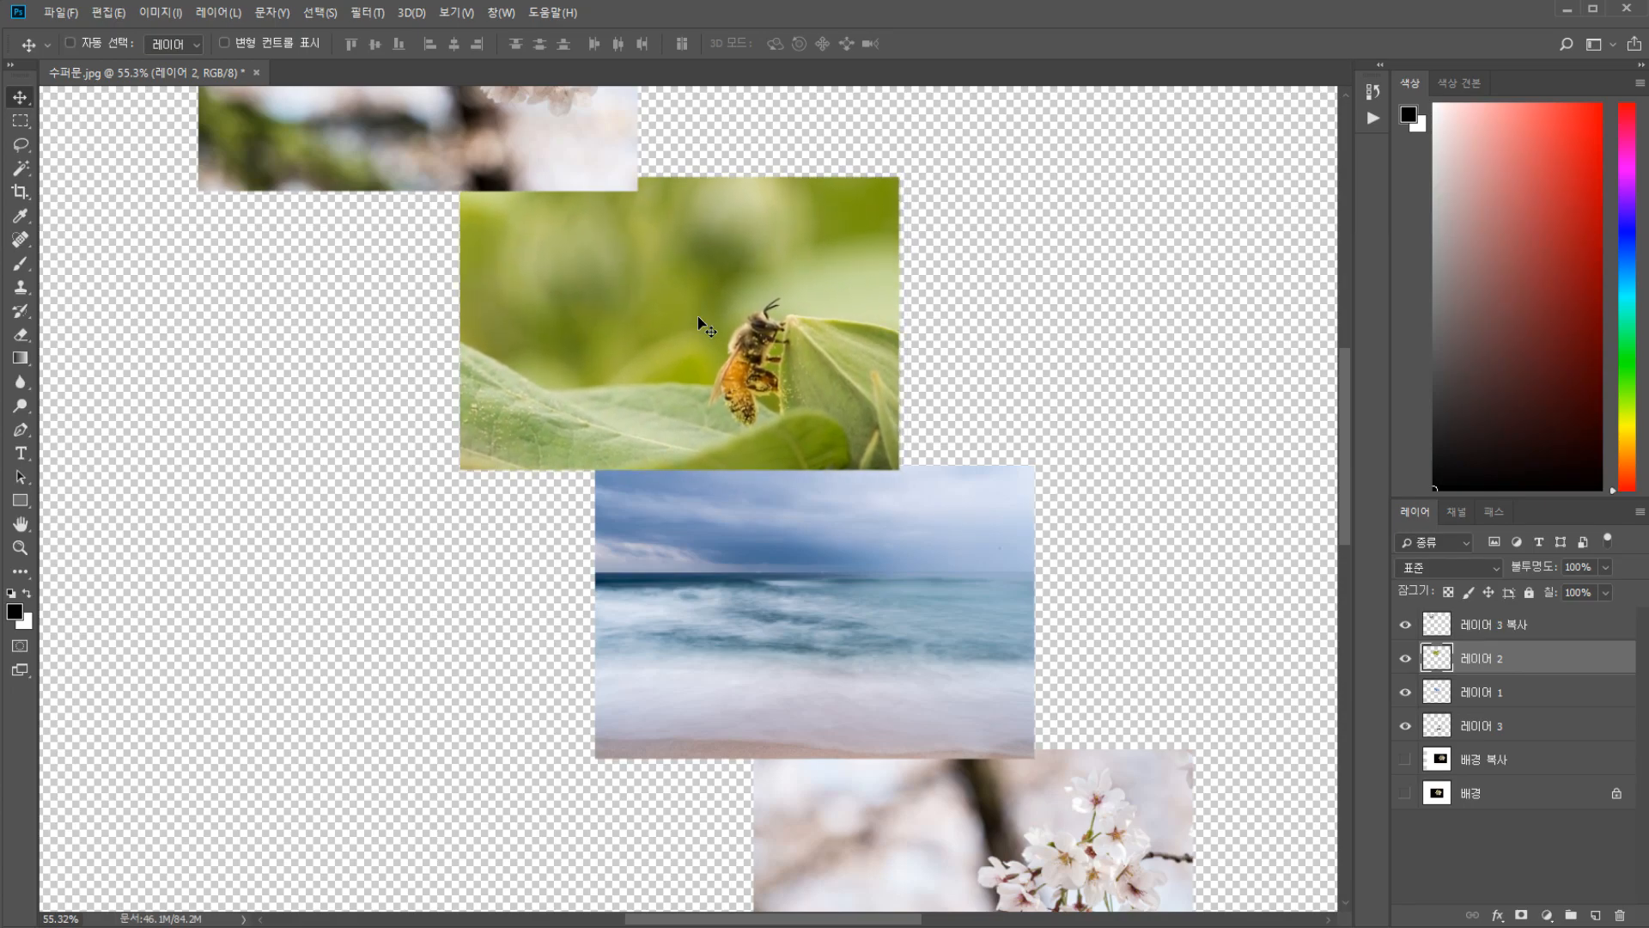
Try selecting several photos with a selection box across the canvas and moving the bee photo to the right, and undo the move
scroll(715, 333, "down", 3)
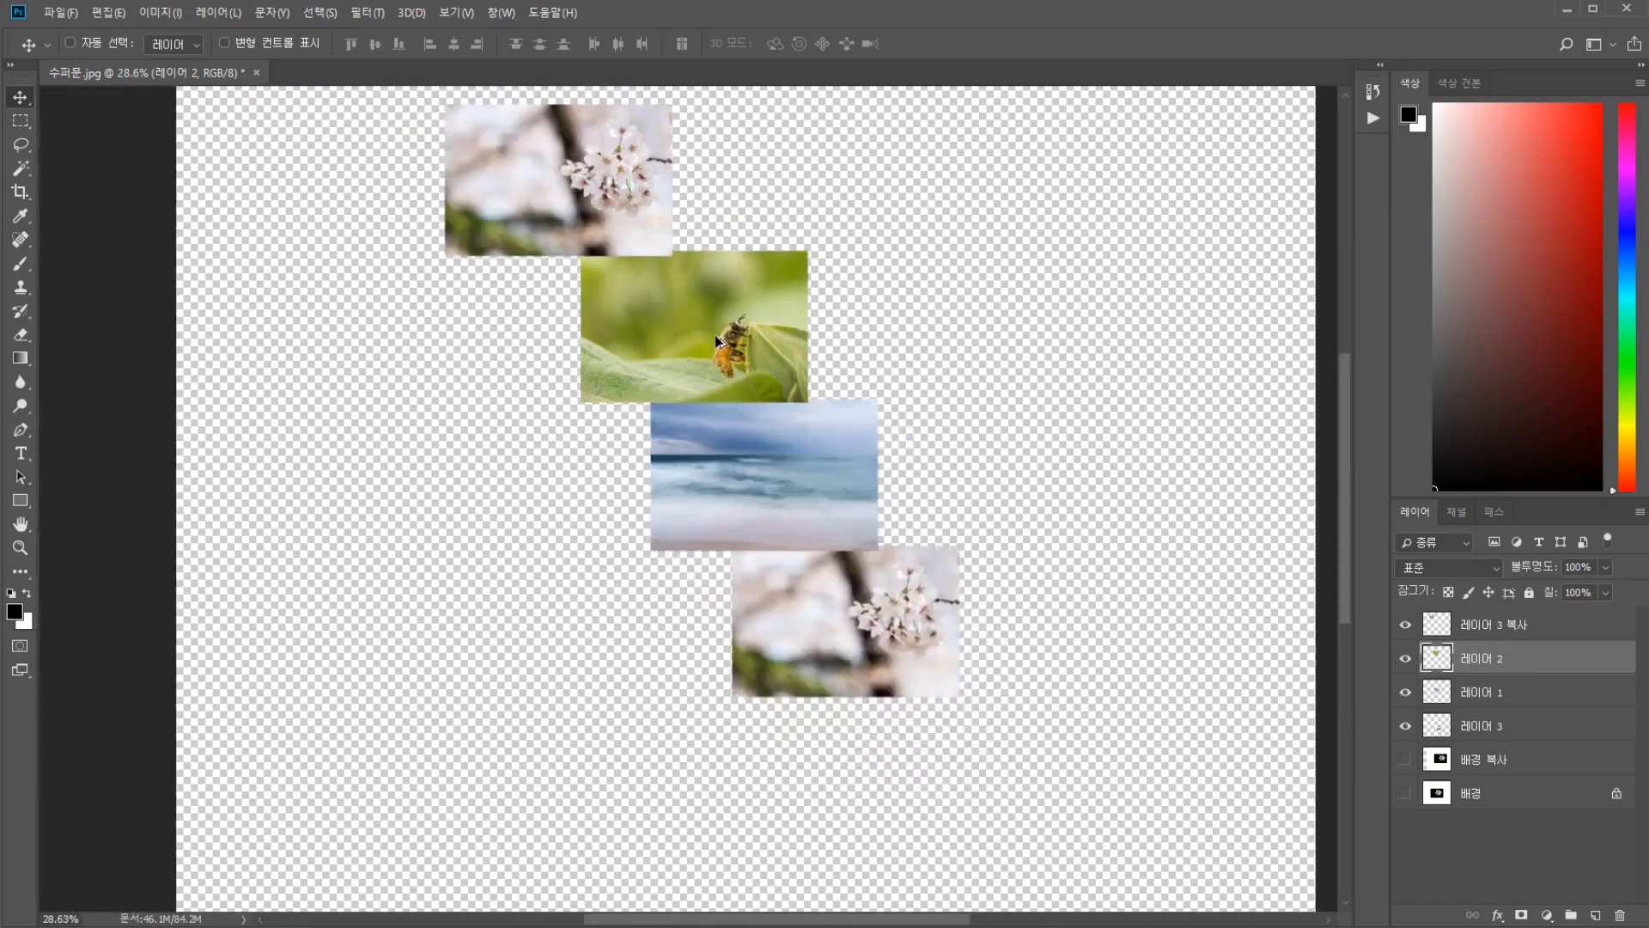
scroll(828, 243, "down", 2)
scroll(770, 243, "up", 1)
left_click_drag(361, 134, 913, 446)
left_click_drag(605, 343, 918, 342)
key("ctrl+z")
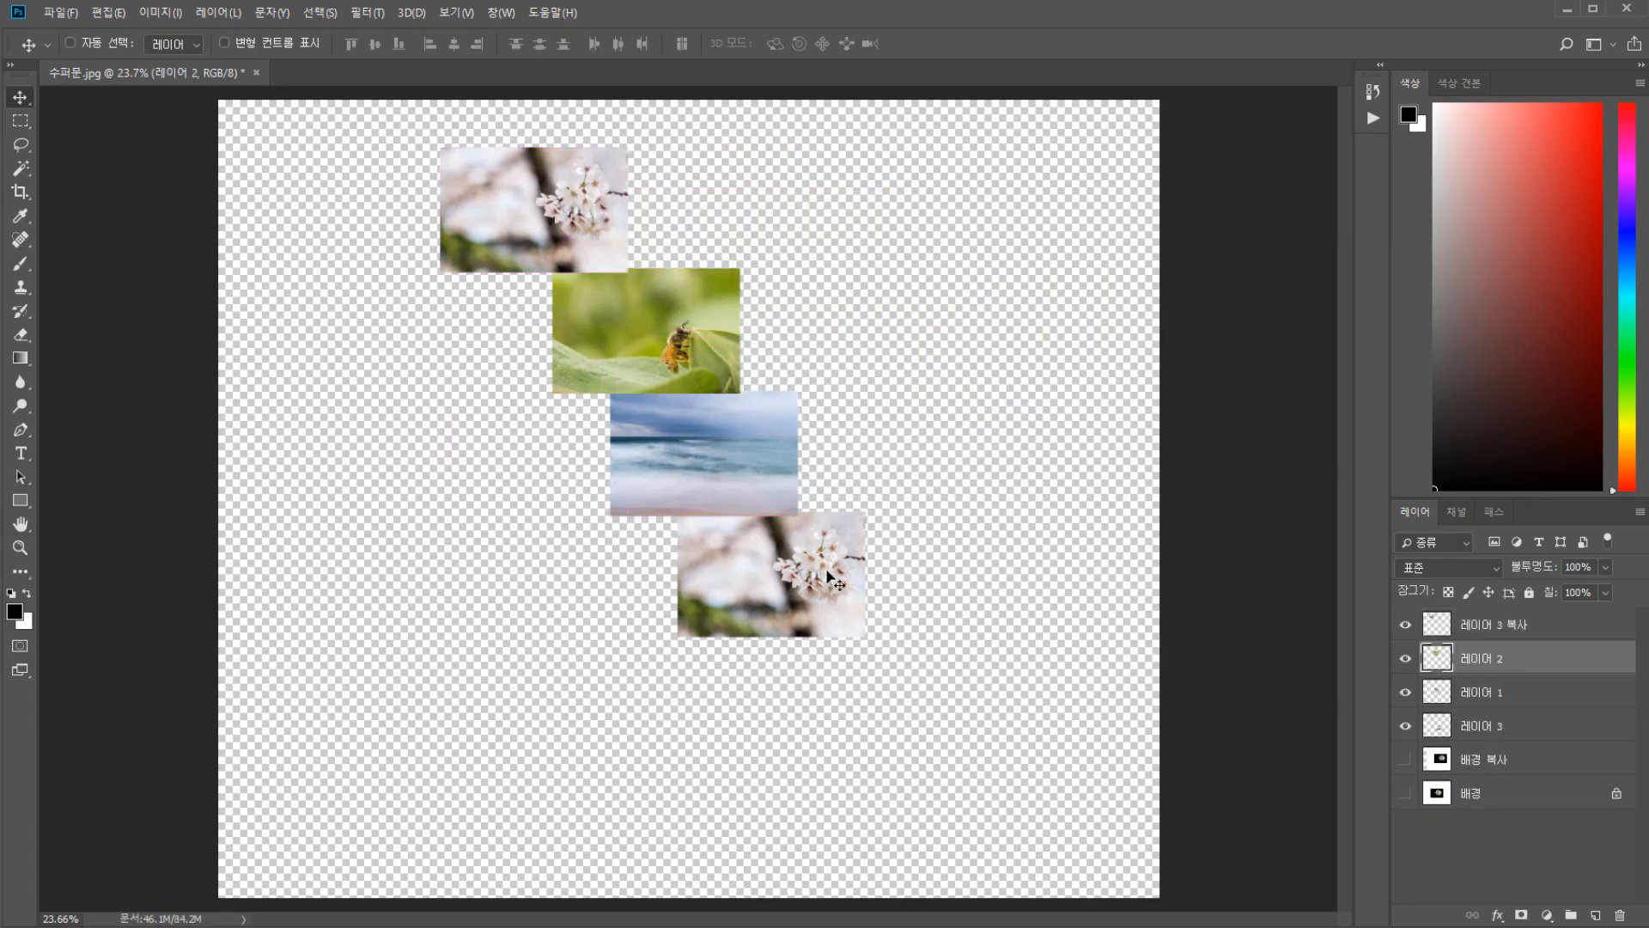
Select the bee and sea photos together with a selection box, duplicate both layers to the right, and undo the duplication
left_click_drag(348, 142, 625, 312)
key("ctrl+z")
left_click(340, 147, "ctrl")
left_click_drag(489, 338, 774, 457)
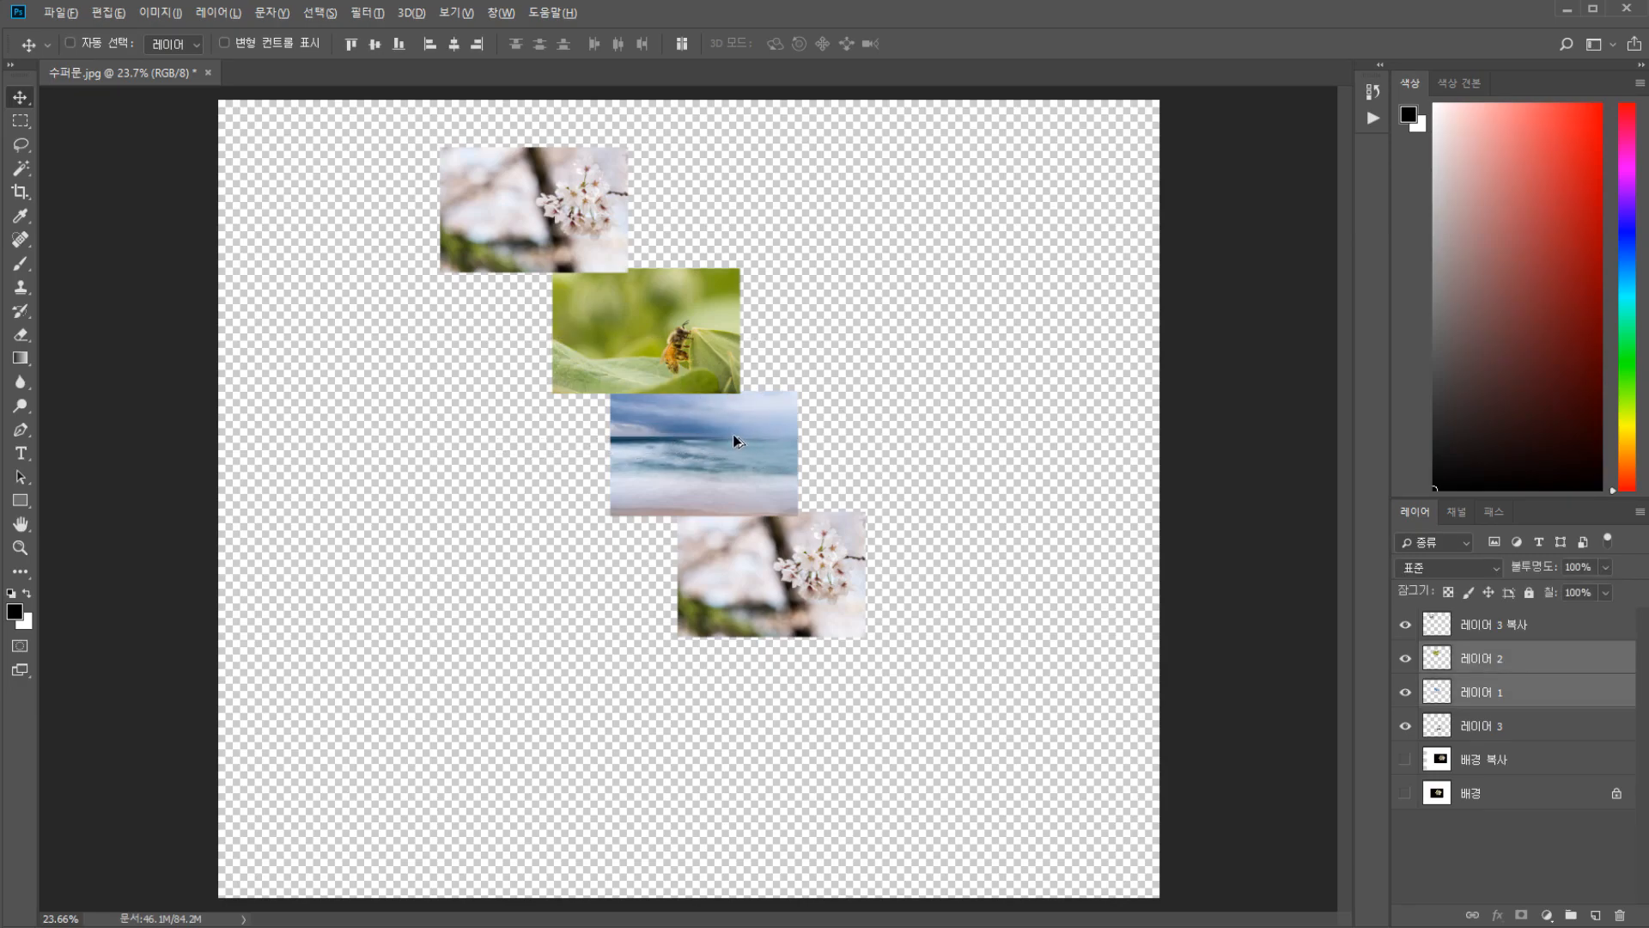
left_click_drag(733, 441, 838, 416)
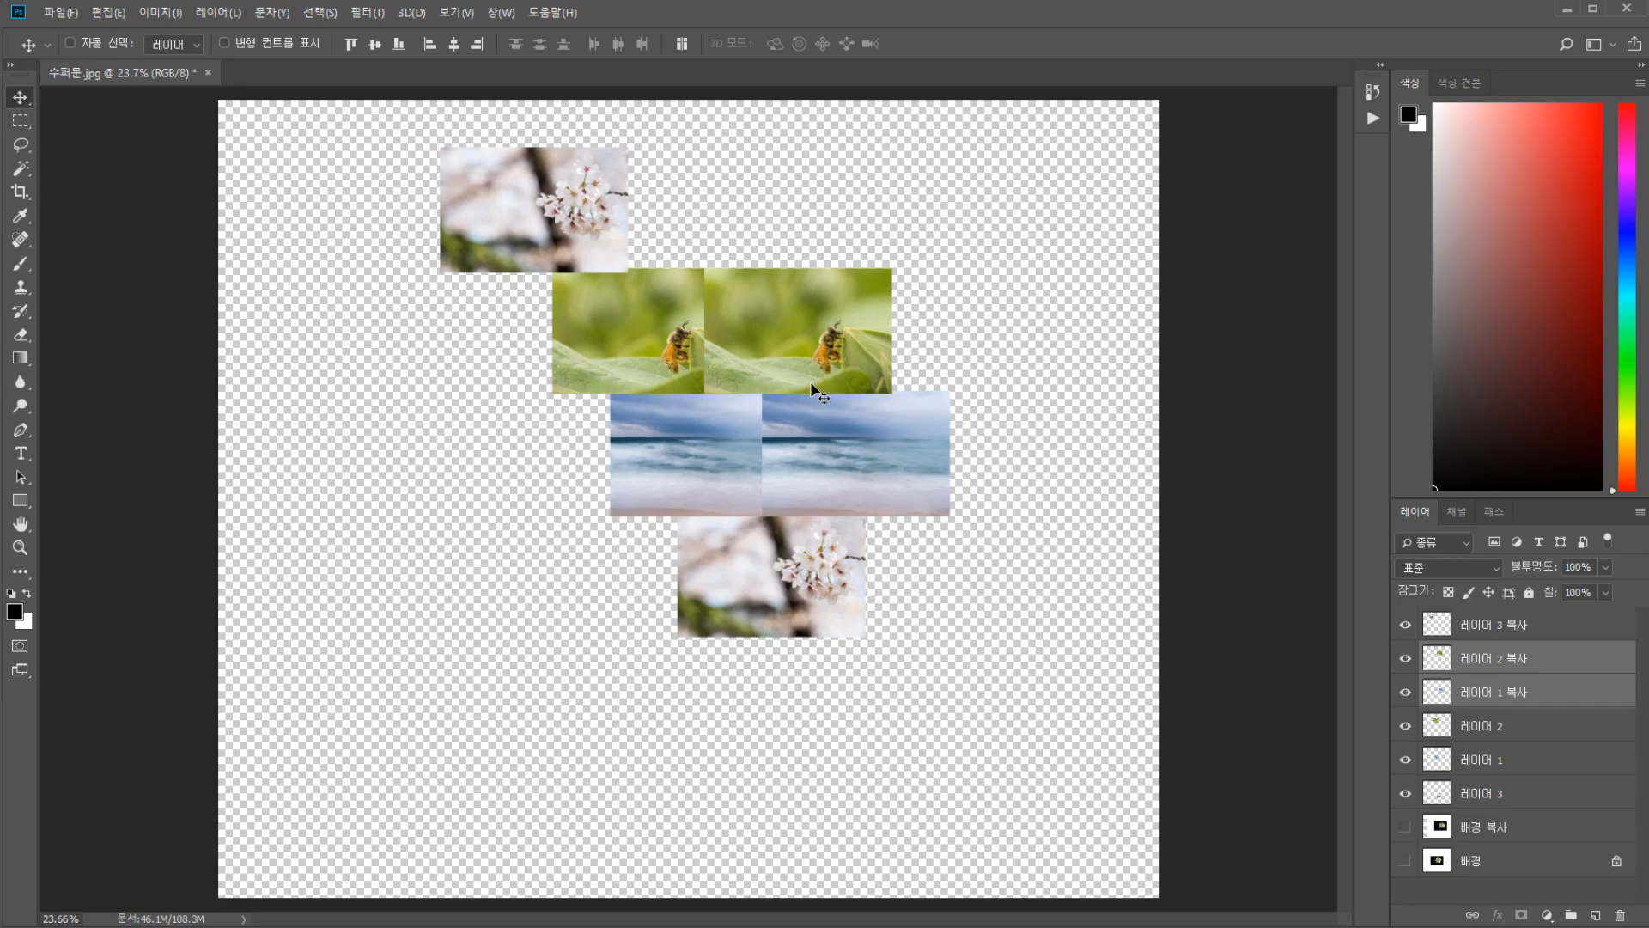
key("ctrl+z")
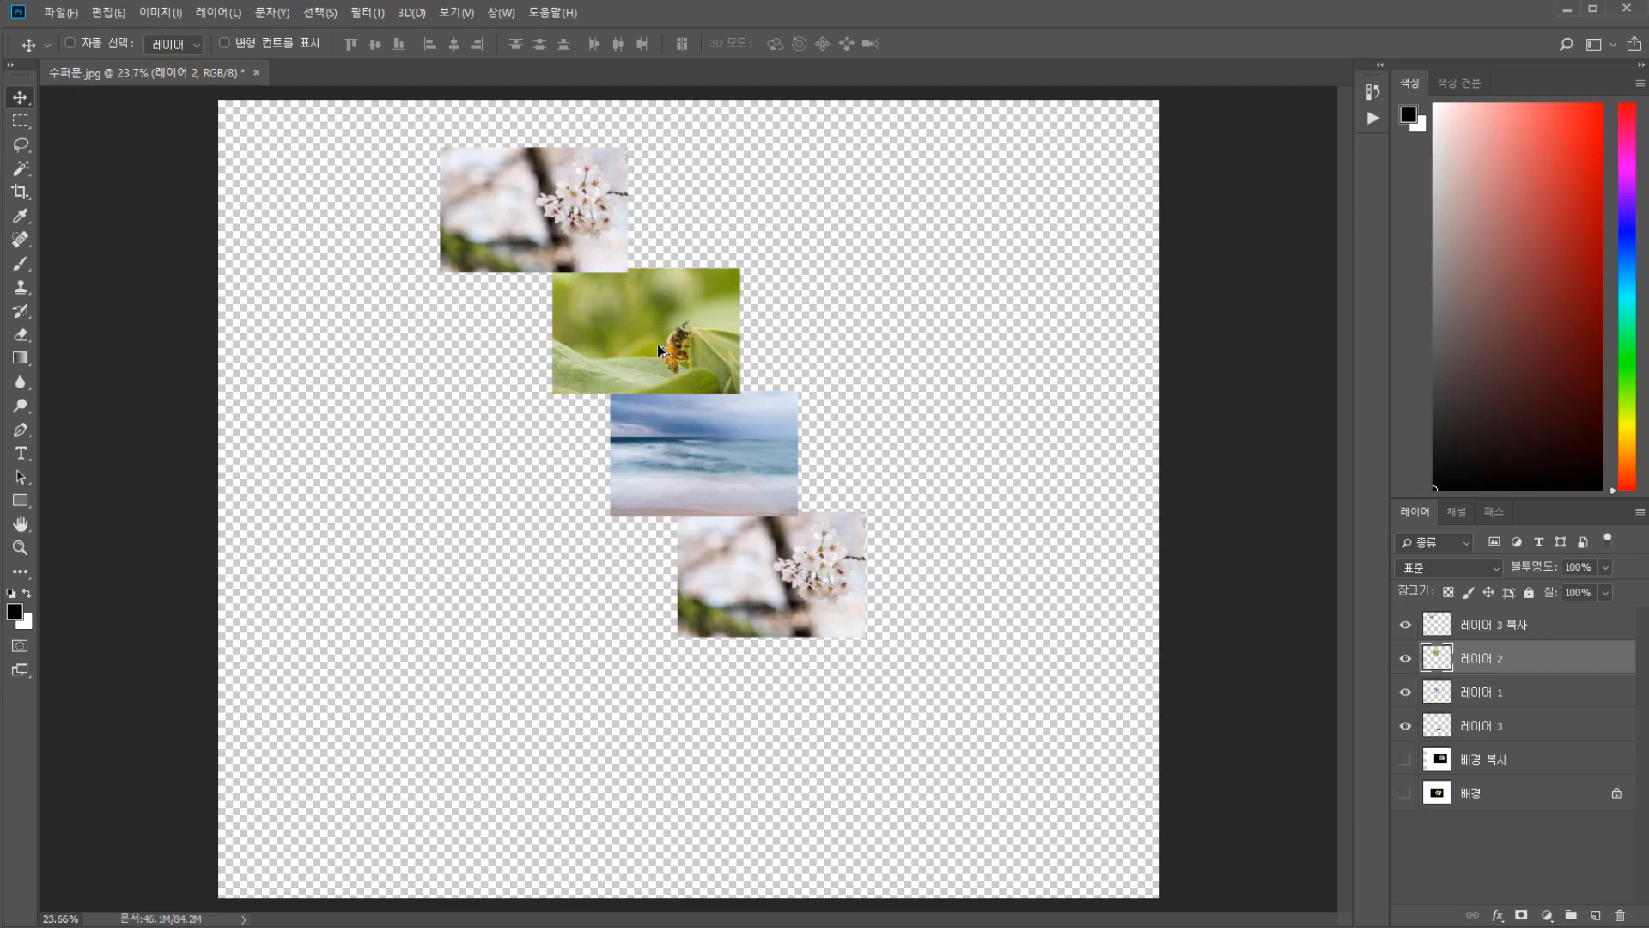
Try moving the bee photo freely to the right using Auto-Select, undoing the trial moves
left_click_drag(657, 343, 922, 331)
key("ctrl+z")
left_click_drag(659, 334, 702, 347)
key("ctrl+alt+z")
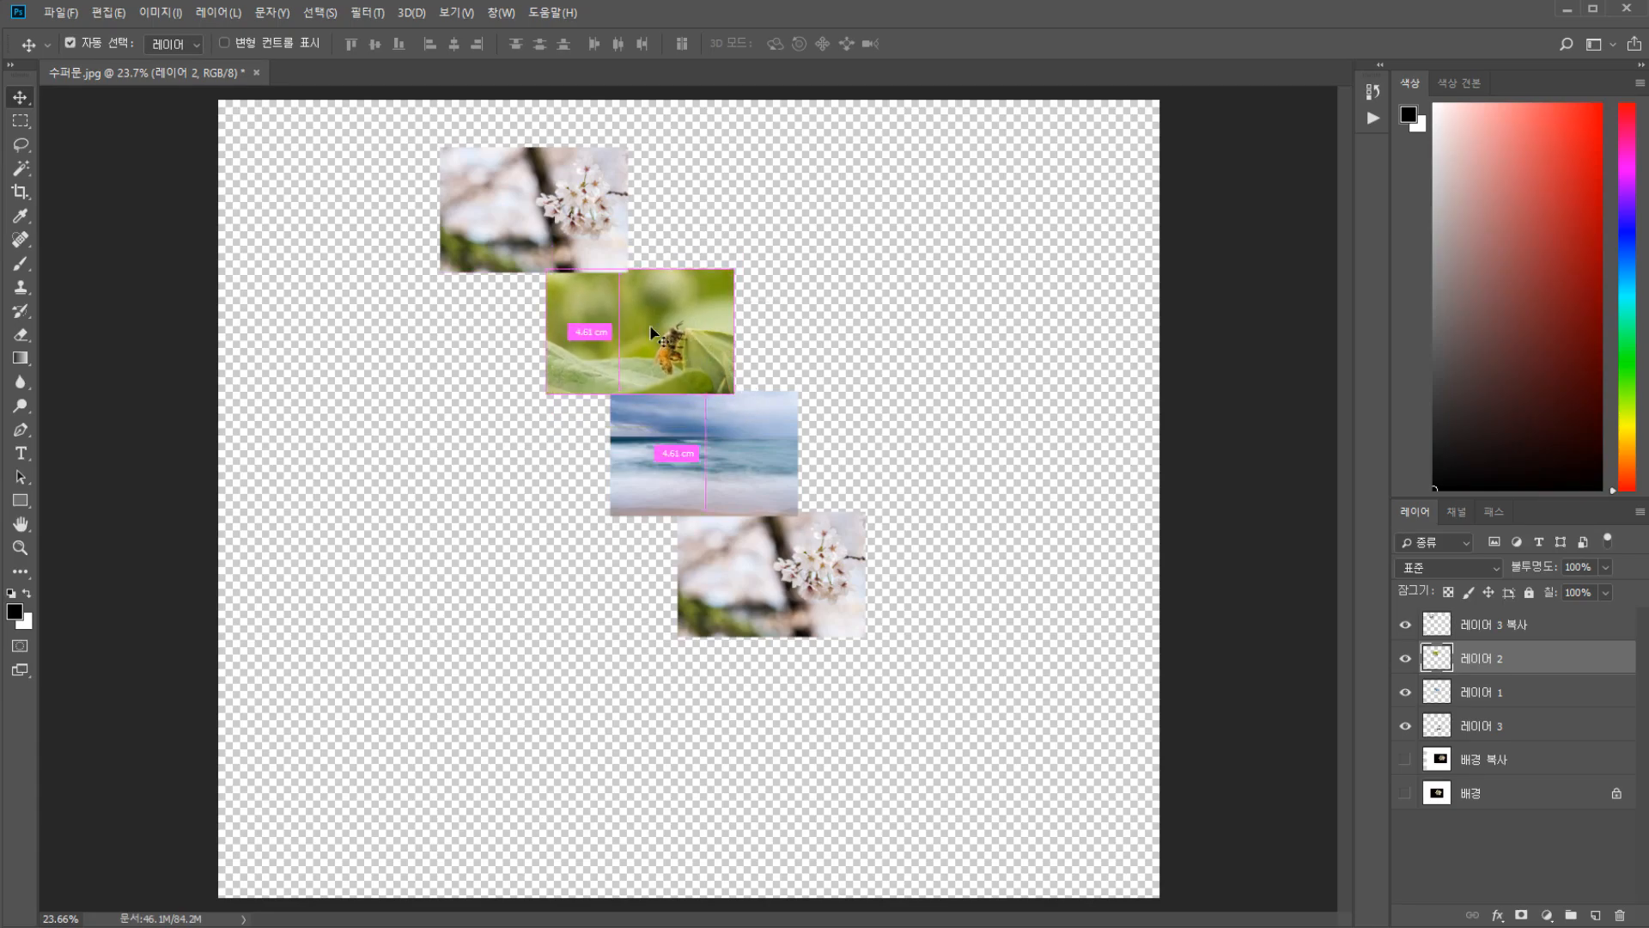
Move the bee photo right and slightly down so it sits directly above the sea photo with their left edges nearly flush
scroll(606, 309, "up", 6)
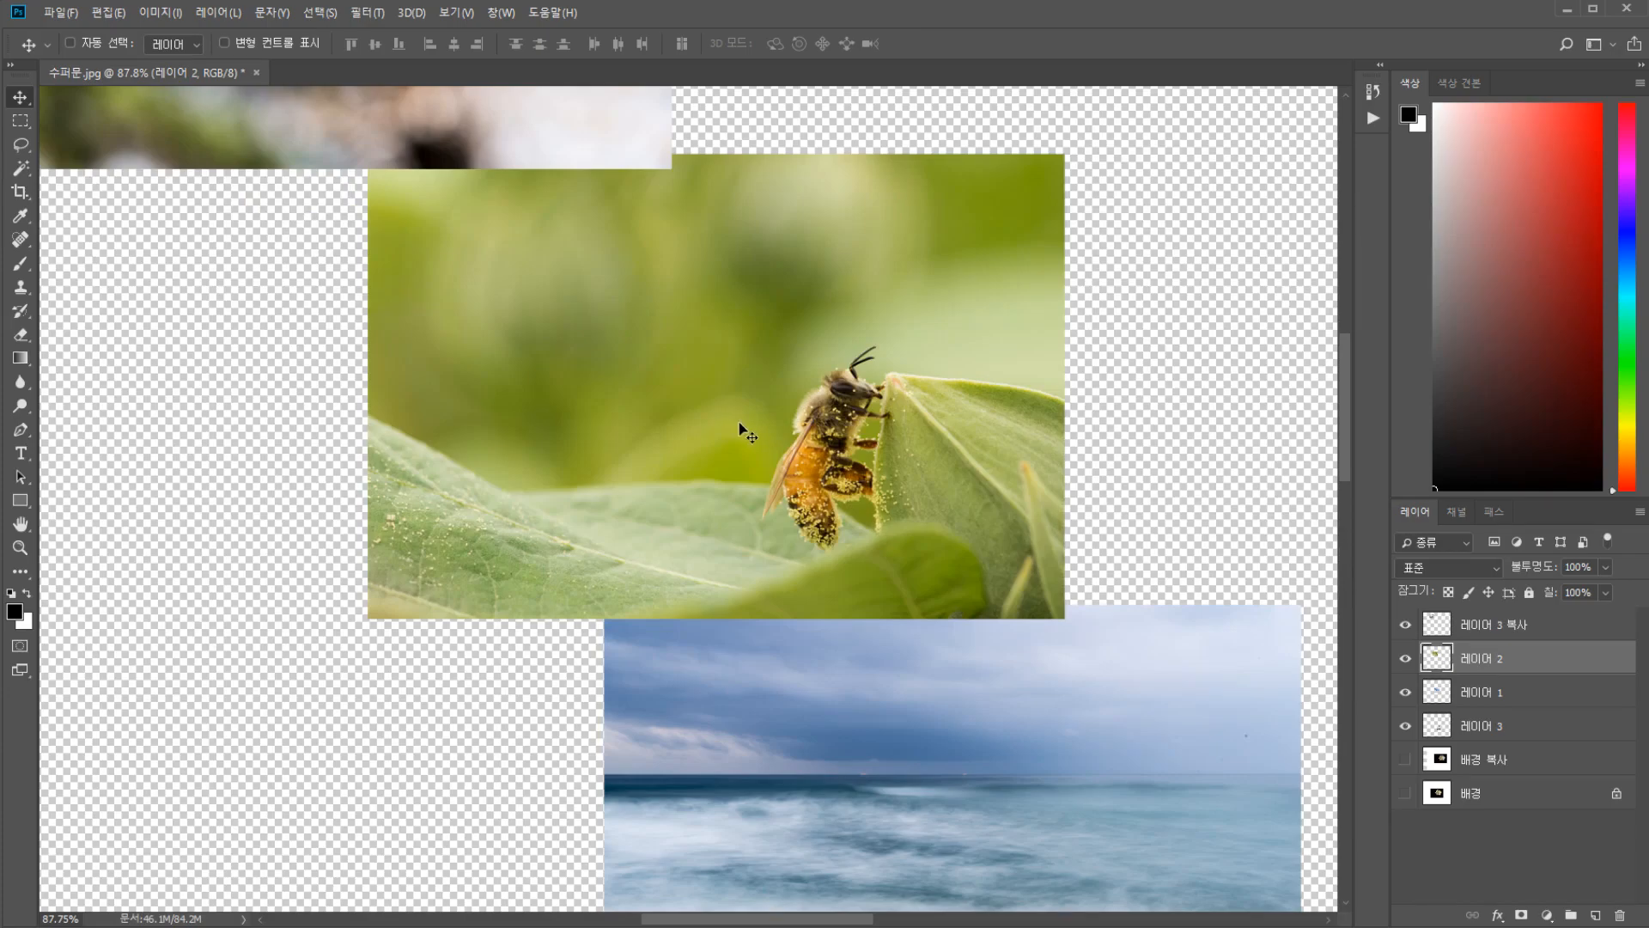
left_click_drag(666, 445, 793, 438)
mouse_move(778, 439)
left_mouse_down()
mouse_move(800, 432)
mouse_move(714, 431)
mouse_move(805, 436)
left_mouse_up()
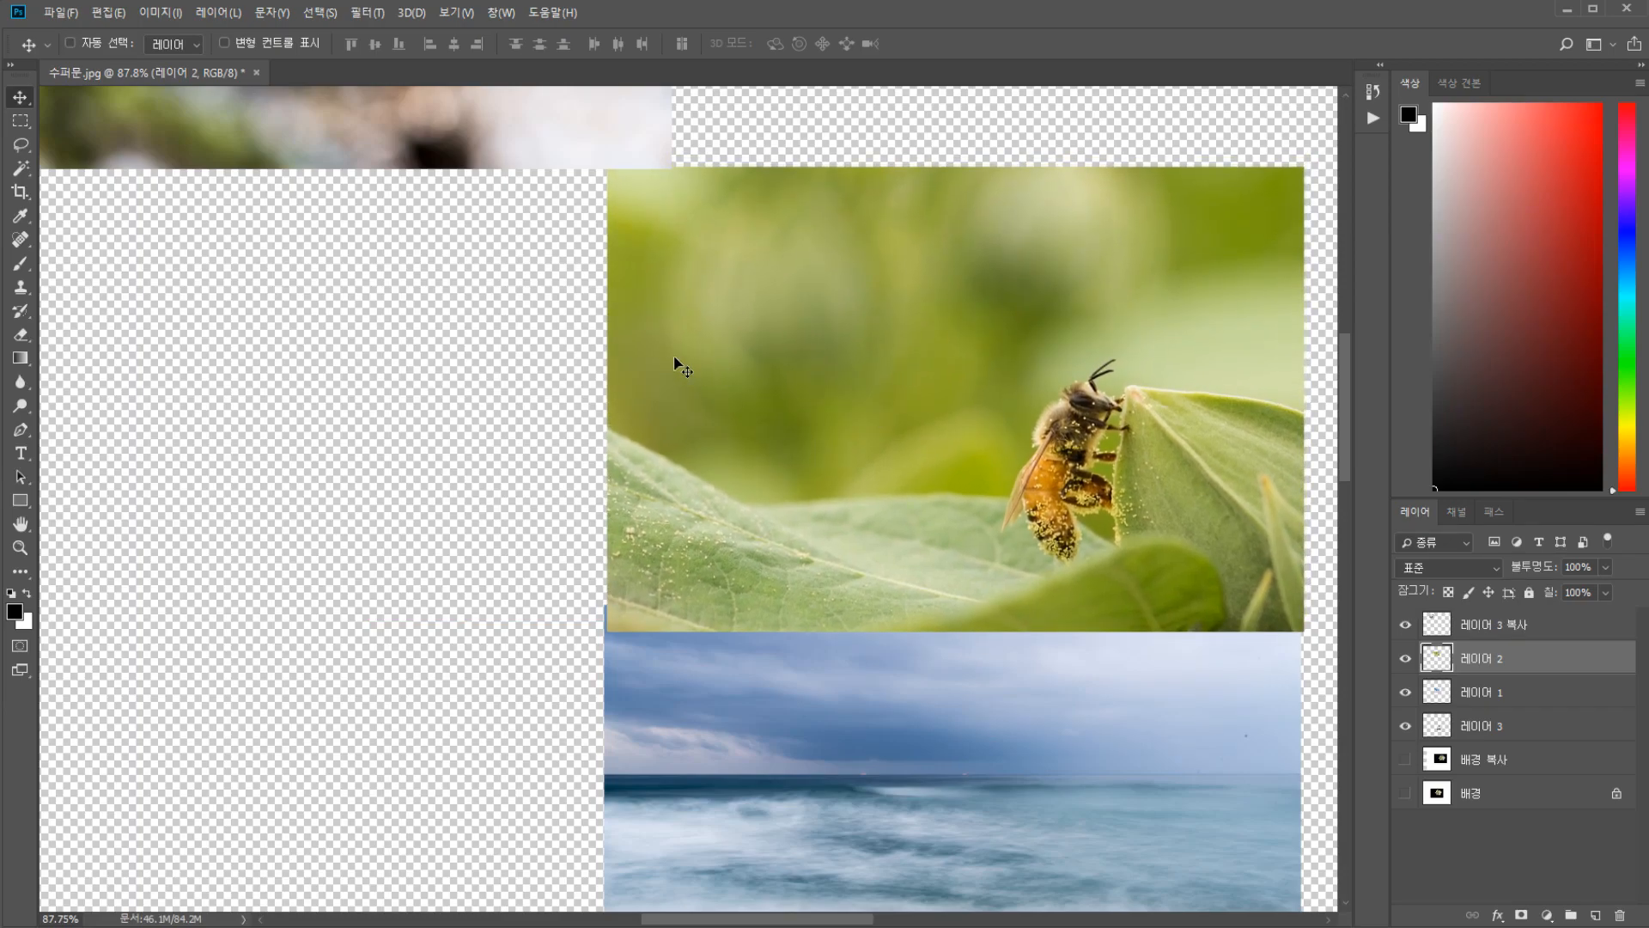